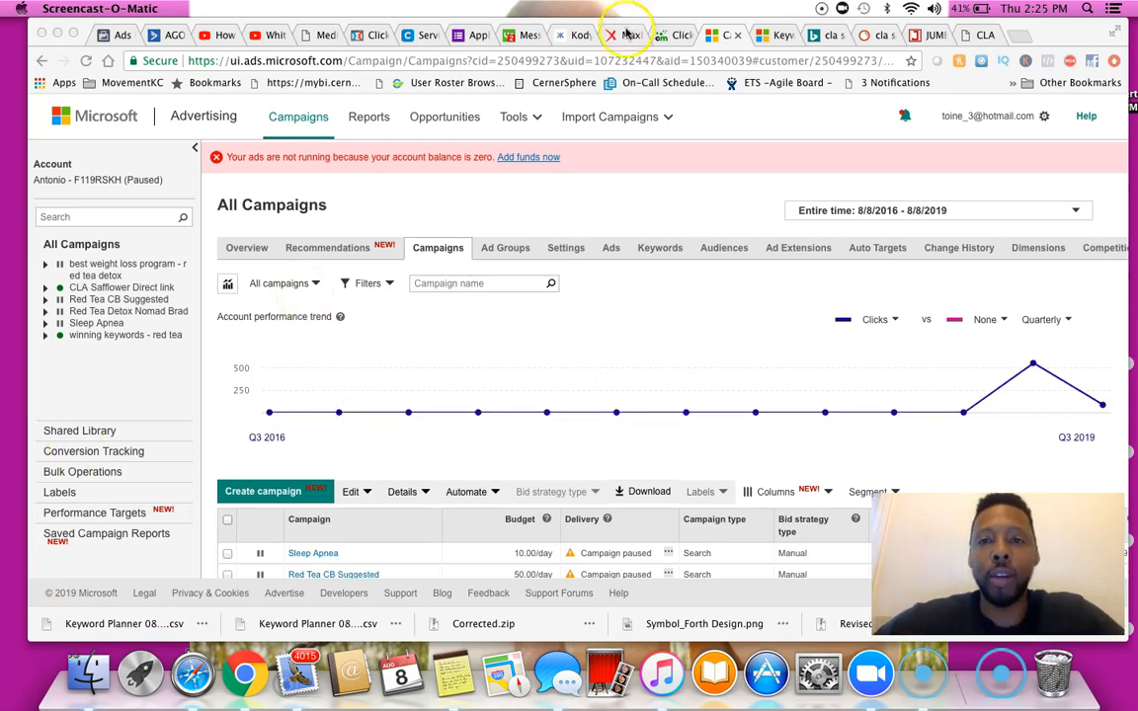
# Search MaxBounty campaigns for the CLA Safflower Oil - Fat Burner offer and open it
pyautogui.click(627, 34)
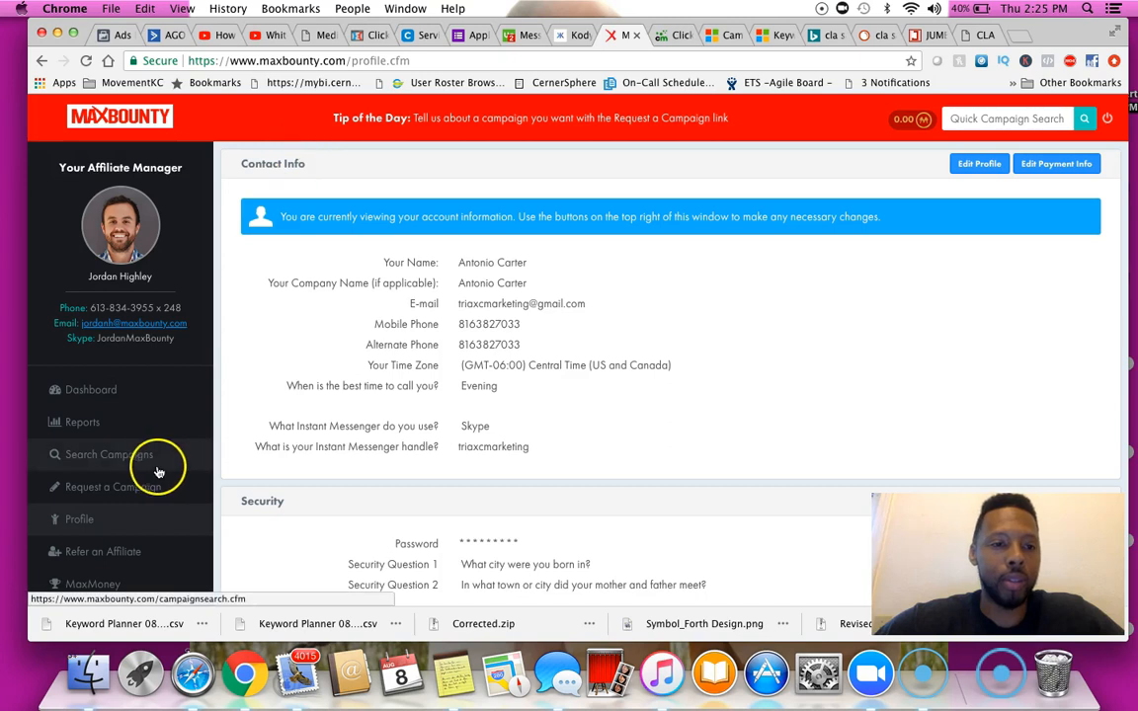
pyautogui.click(978, 120)
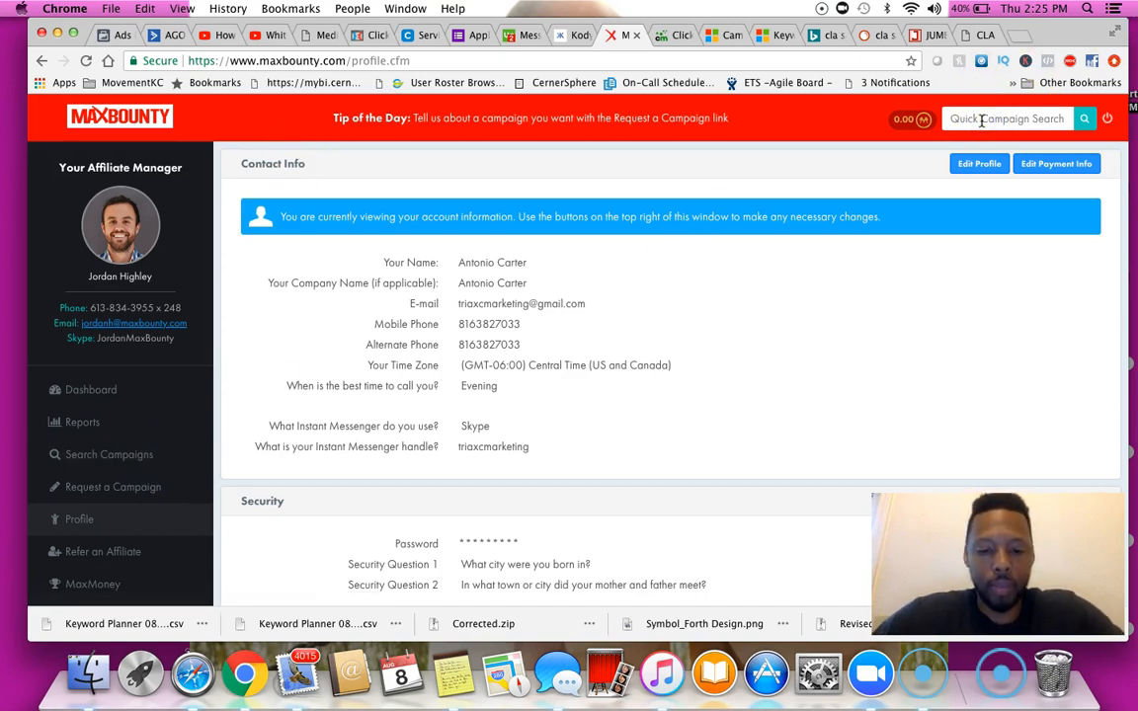
pyautogui.write('cla')
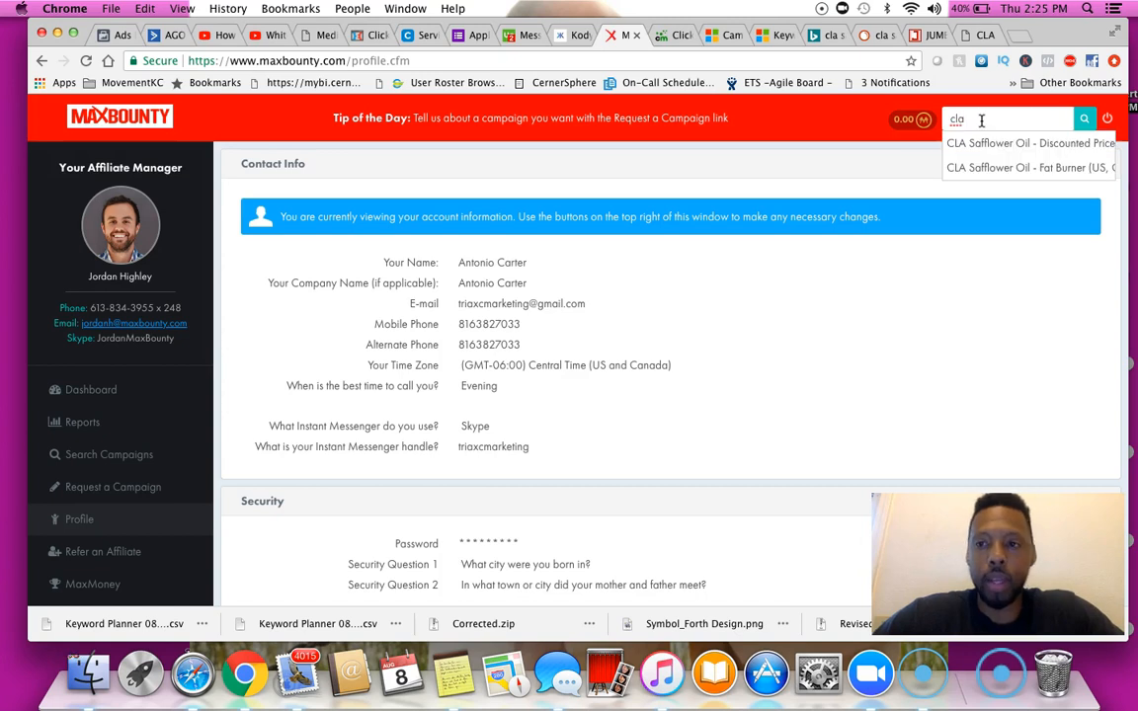
pyautogui.press('Down')
pyautogui.press('Down')
pyautogui.press('Return')
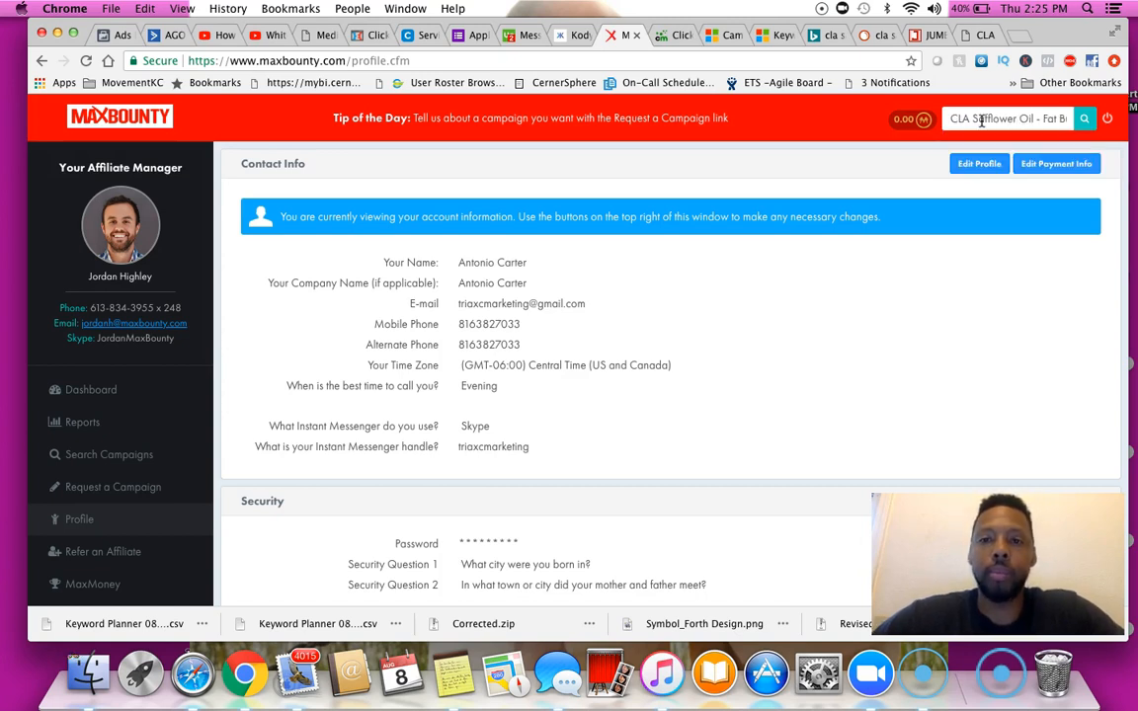
pyautogui.click(1082, 119)
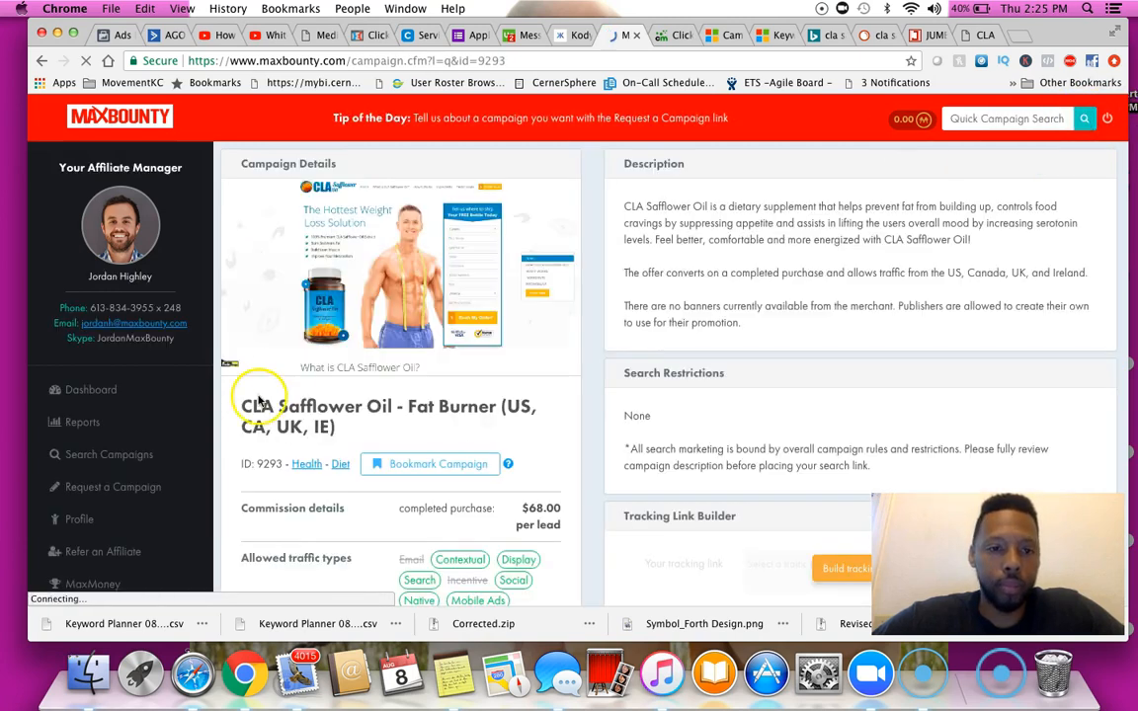
# Build a tracking link with Search traffic and the Raw link creative, then copy it
pyautogui.scroll(-5, 579, 355)
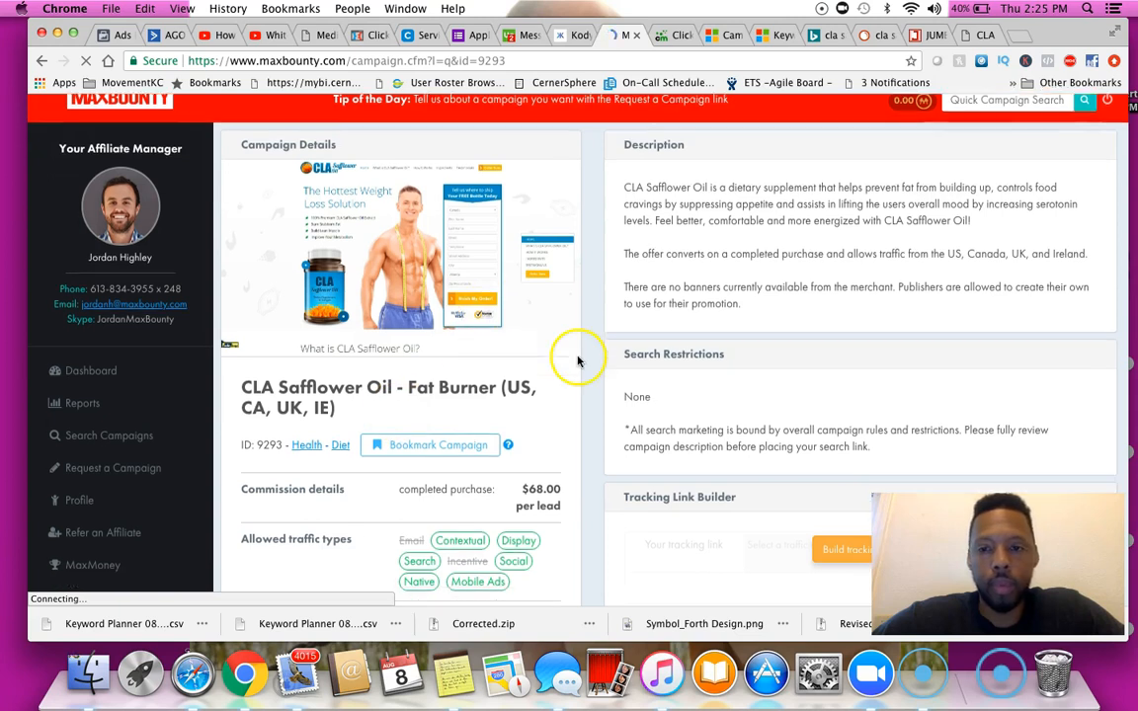
pyautogui.click(861, 336)
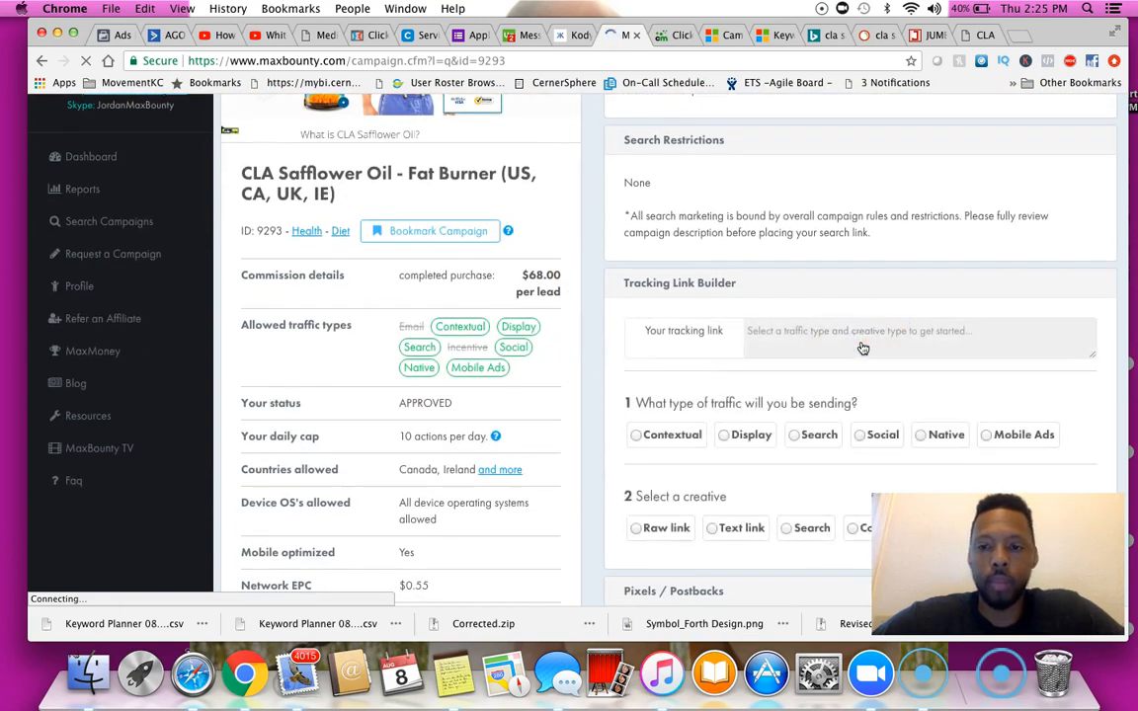
pyautogui.click(808, 435)
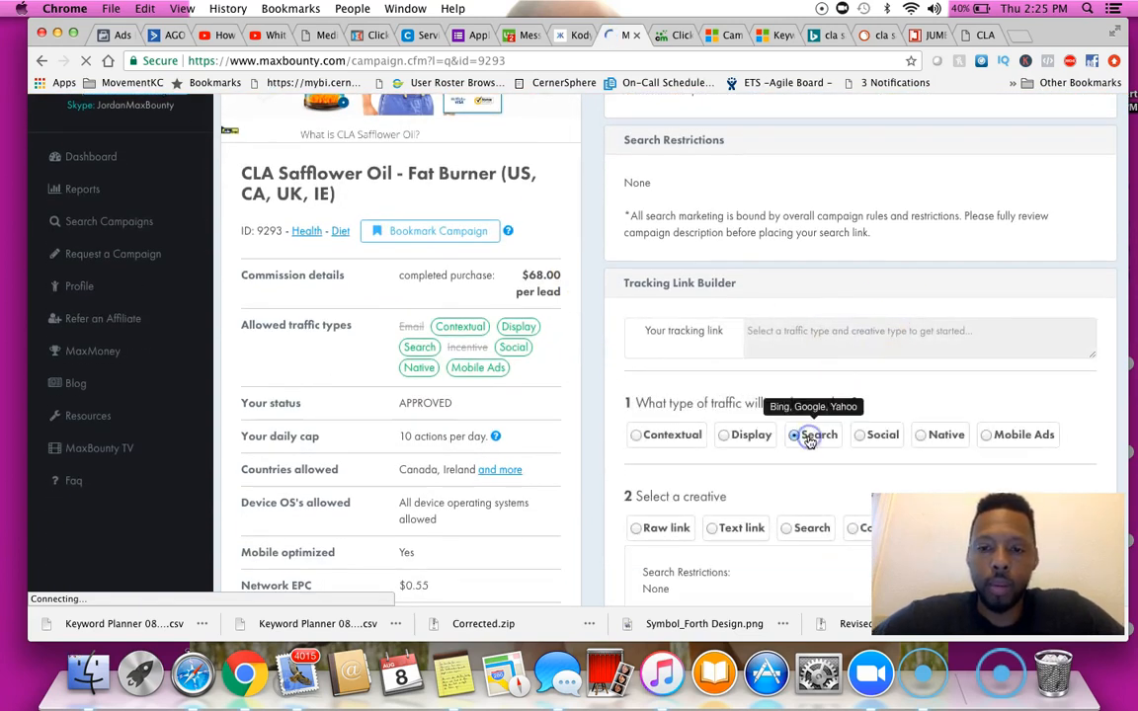
pyautogui.click(667, 534)
pyautogui.scroll(-5, 671, 533)
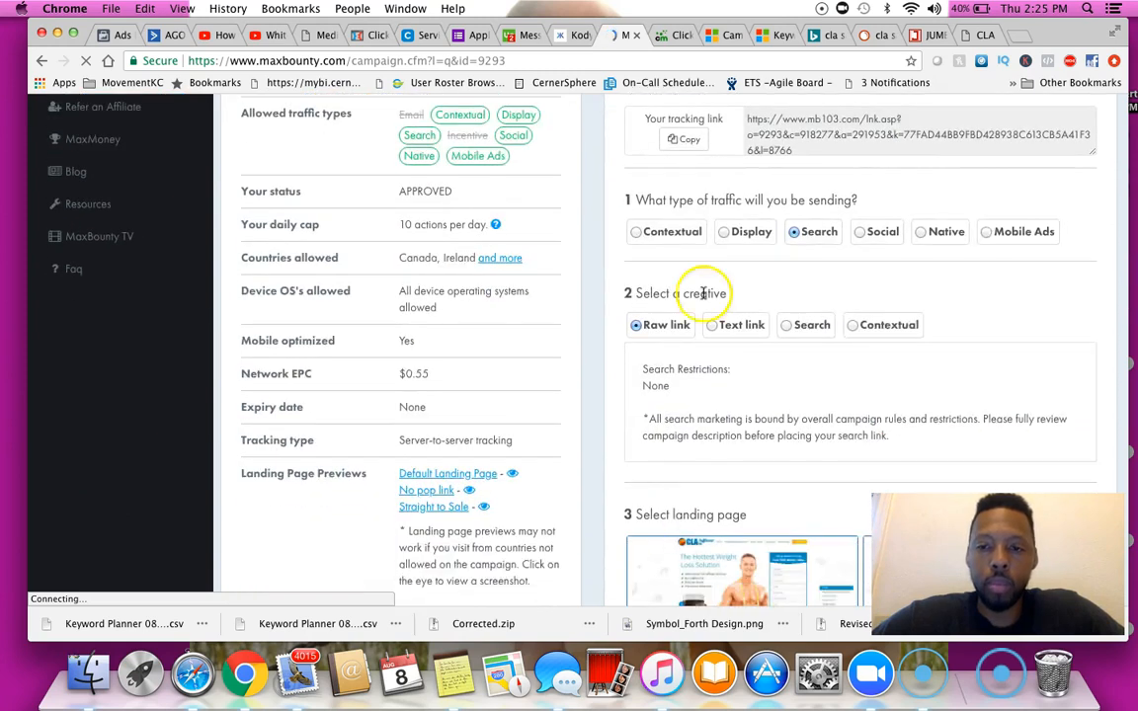
pyautogui.click(689, 139)
# Open the copied tracking link in a new tab and review the CLA Safflower Oil landing page
pyautogui.click(1017, 36)
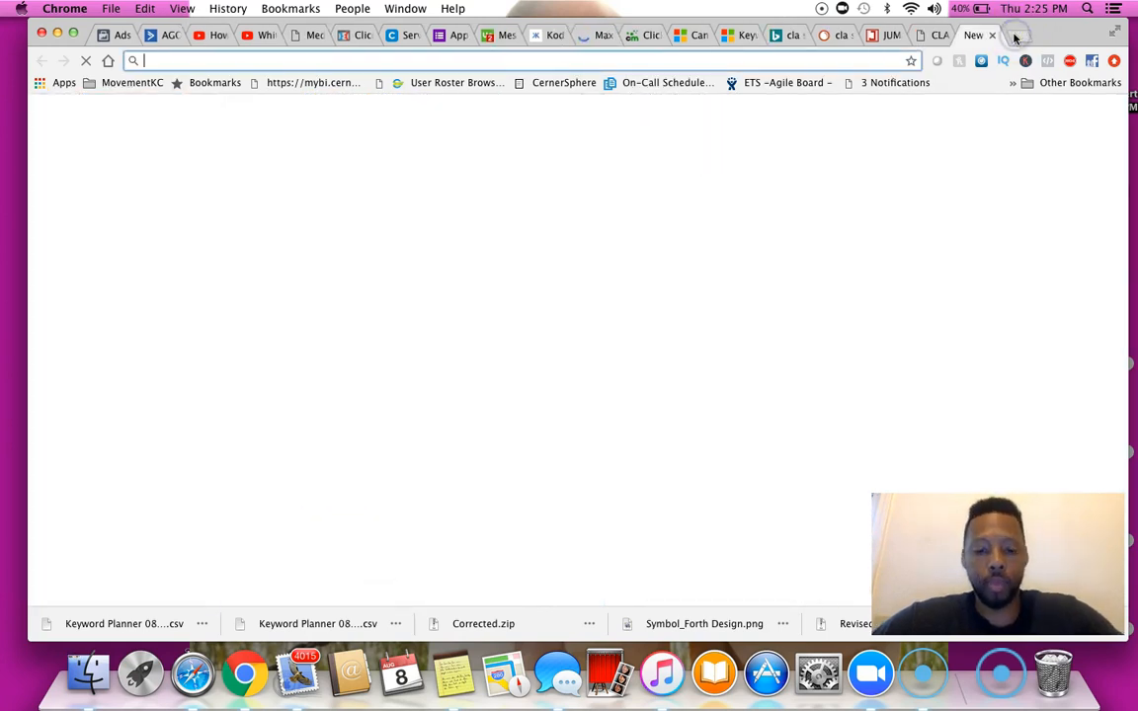
pyautogui.press('super+v')
pyautogui.press('Return')
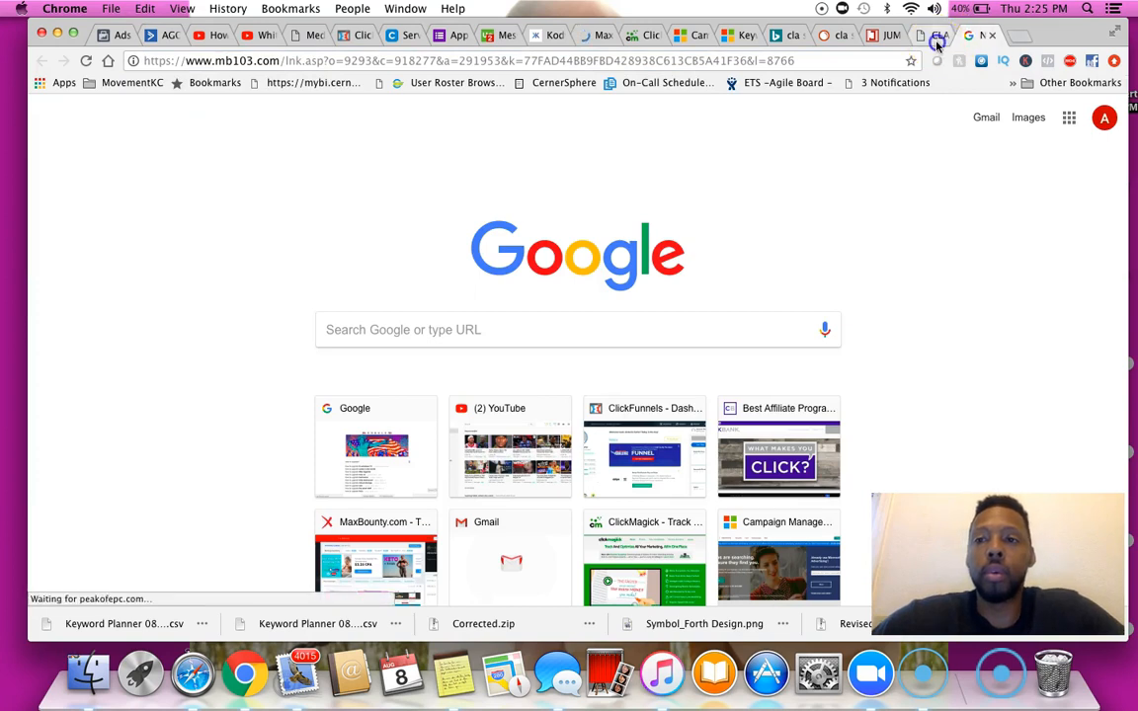
pyautogui.click(938, 36)
pyautogui.click(944, 35)
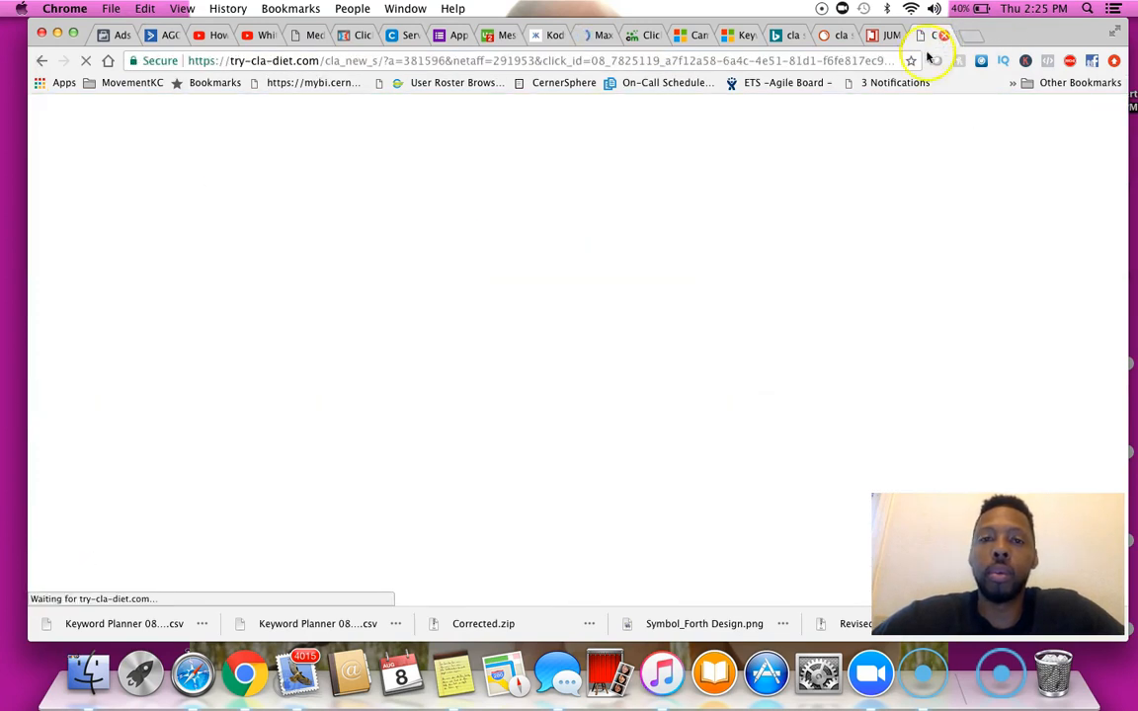
pyautogui.scroll(-2, 1010, 302)
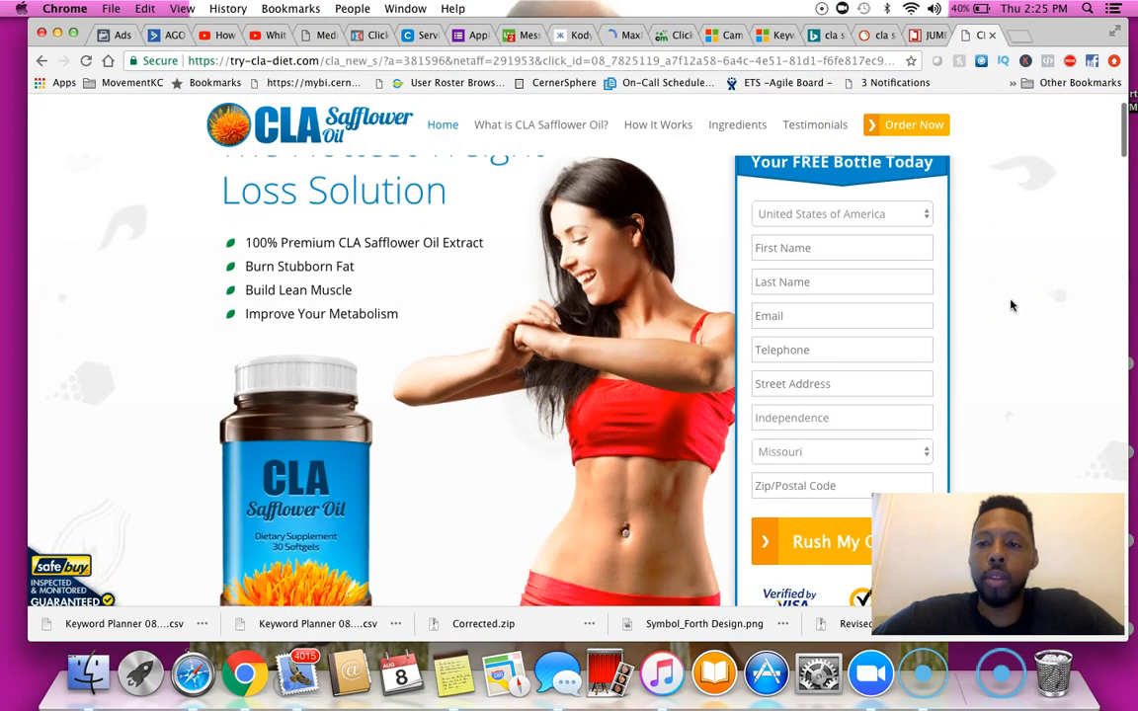
pyautogui.scroll(1, 1011, 309)
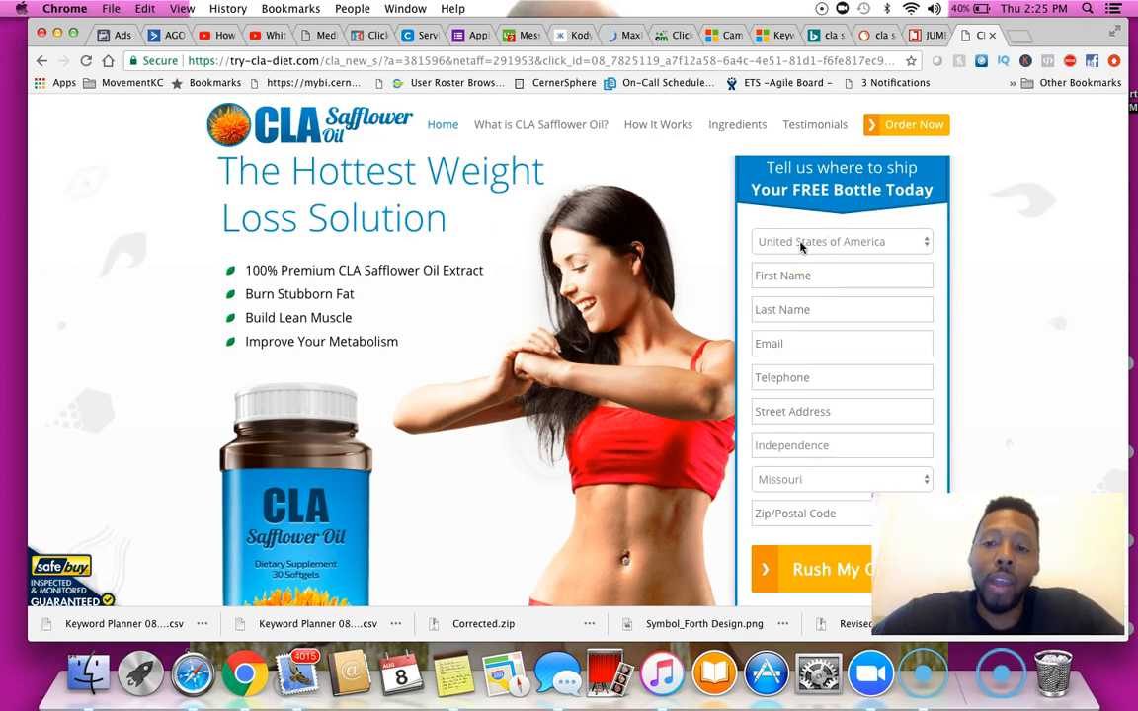
pyautogui.click(792, 439)
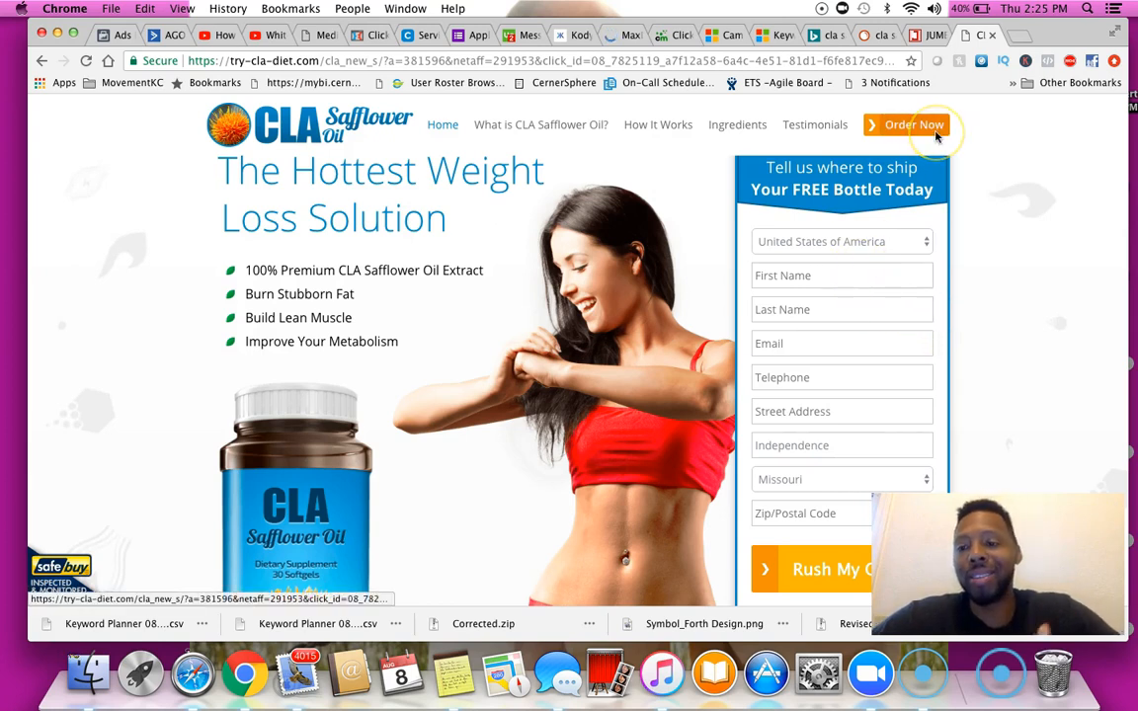
# Switch through the MaxBounty, Keyword Planner and ClickMagick tabs back to the Microsoft Advertising campaigns overview
pyautogui.click(621, 36)
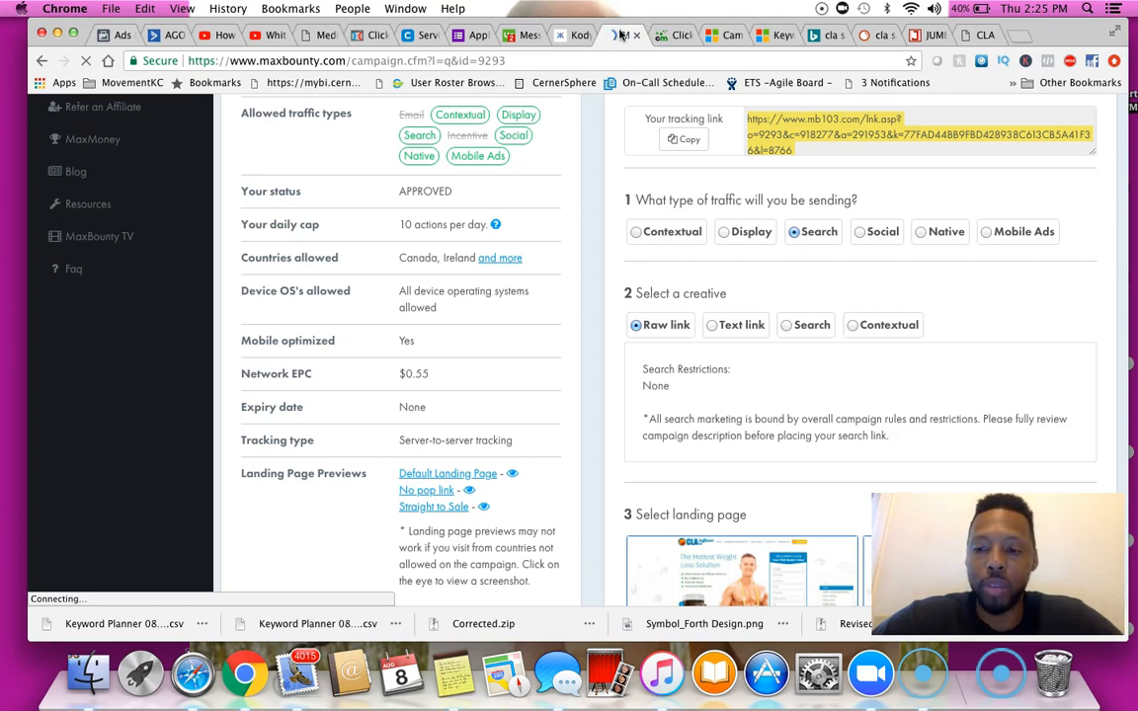
pyautogui.click(773, 35)
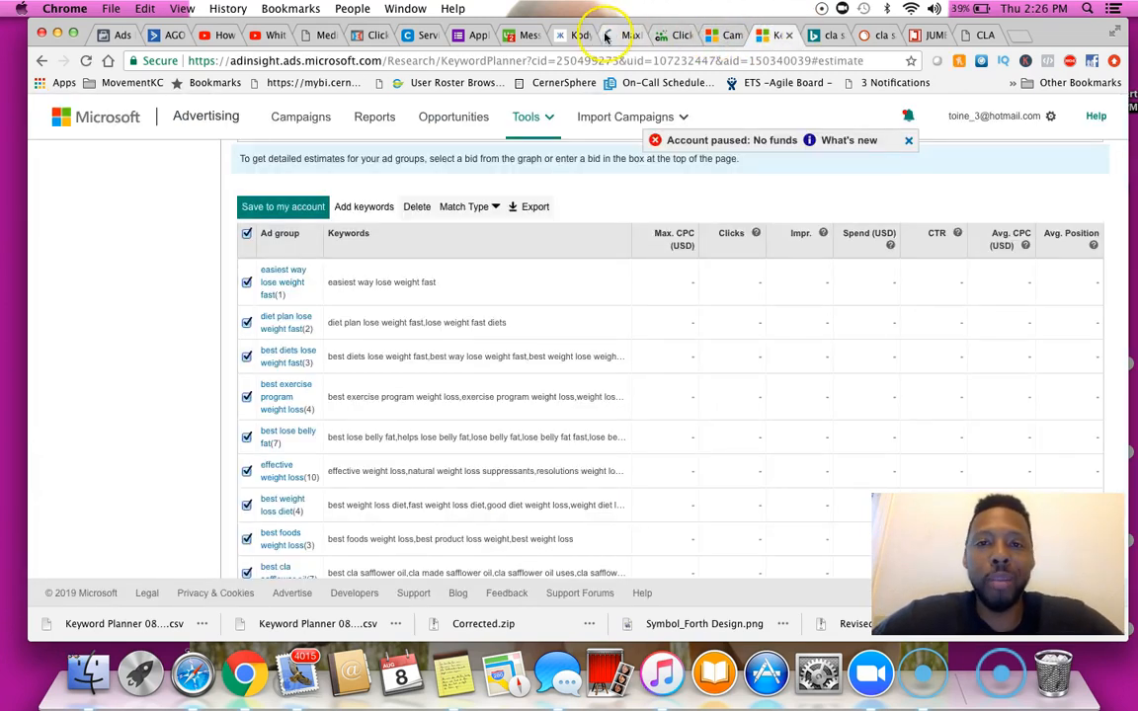
pyautogui.click(664, 36)
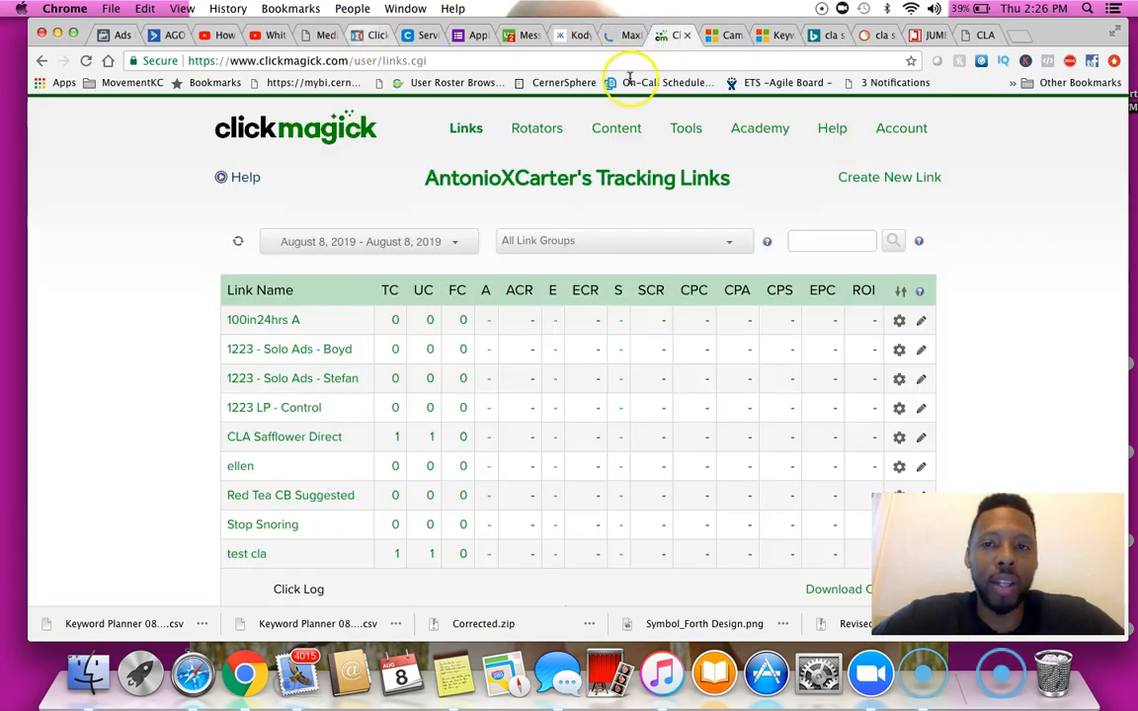
pyautogui.click(770, 35)
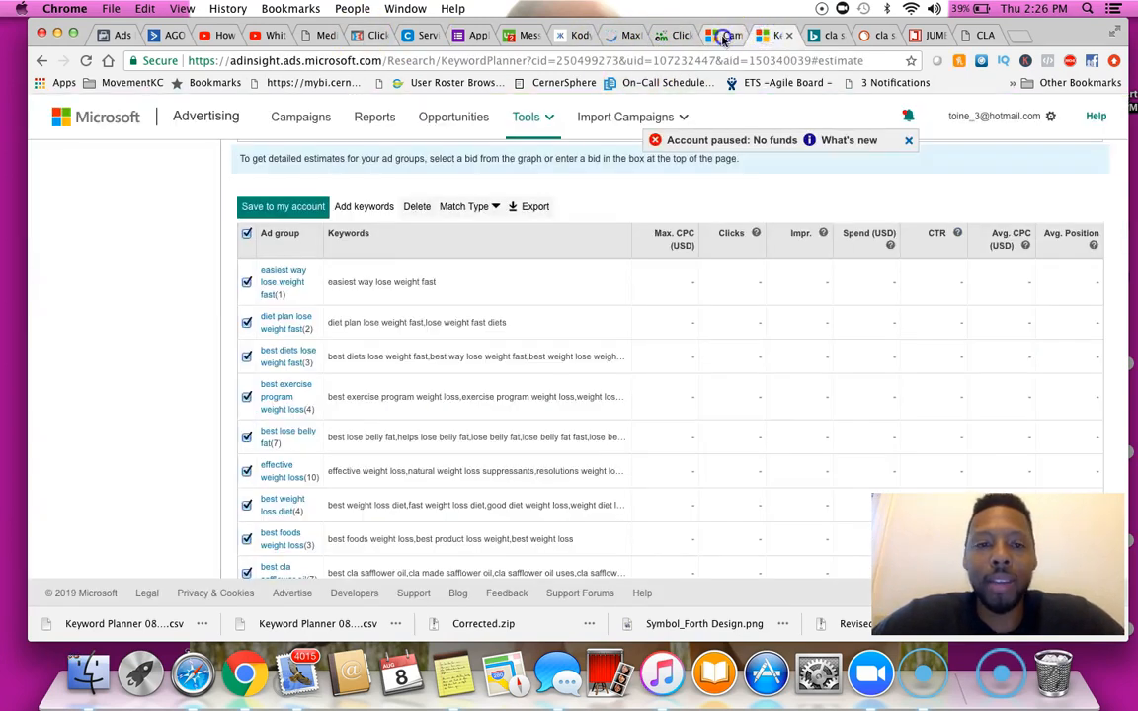
pyautogui.click(728, 35)
pyautogui.scroll(-2, 681, 357)
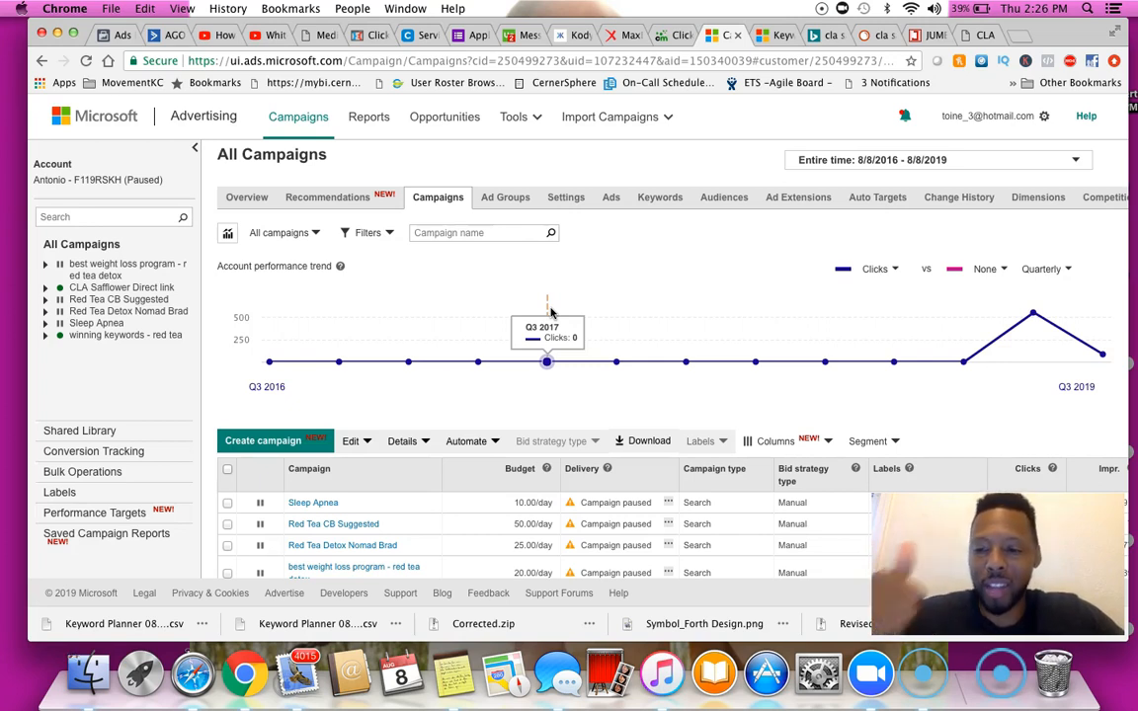
pyautogui.click(545, 312)
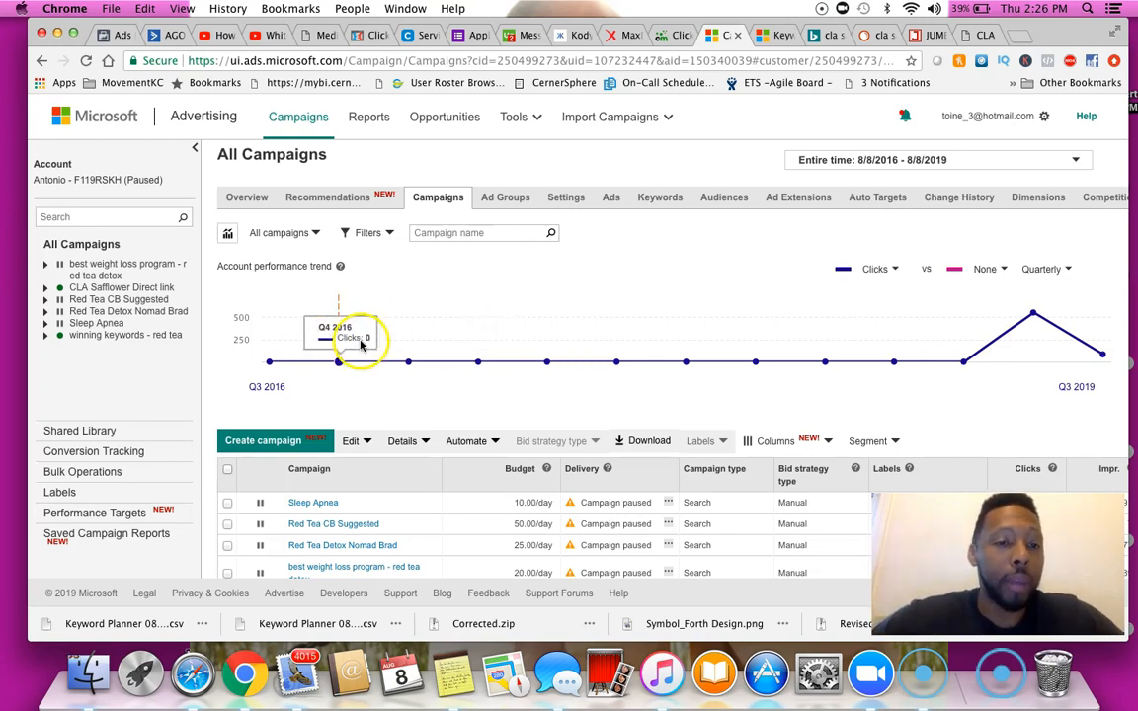
# Create a new campaign with the goal Visits to my website and name it Cla test
pyautogui.click(266, 439)
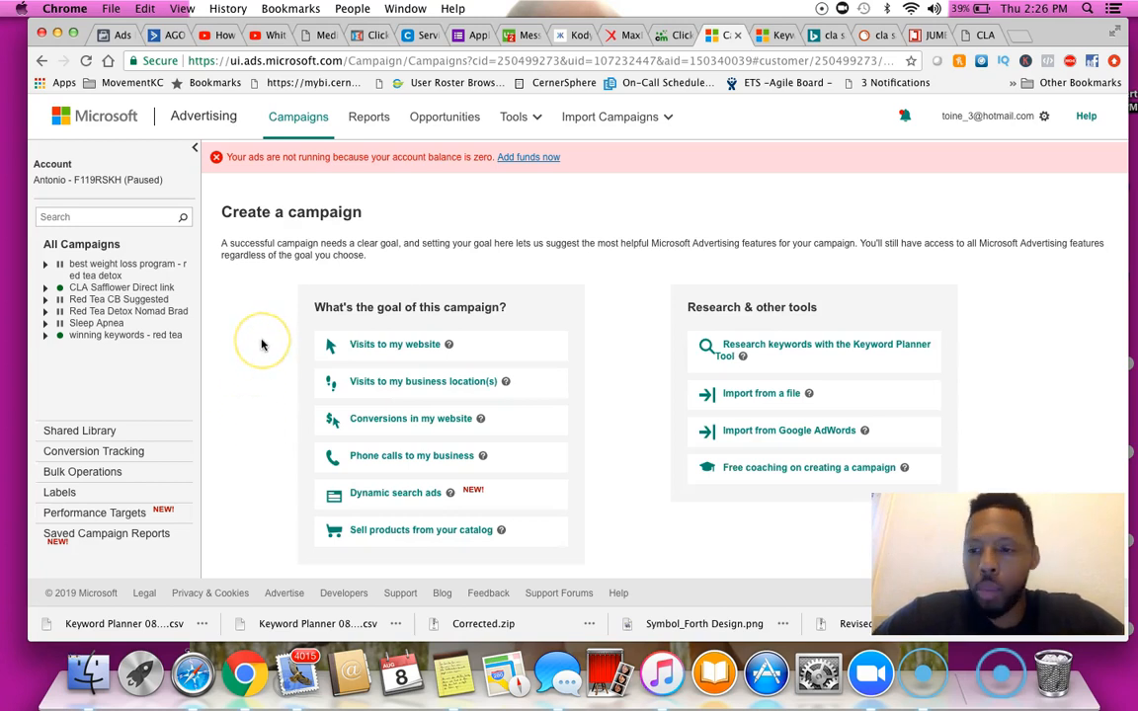
pyautogui.click(381, 348)
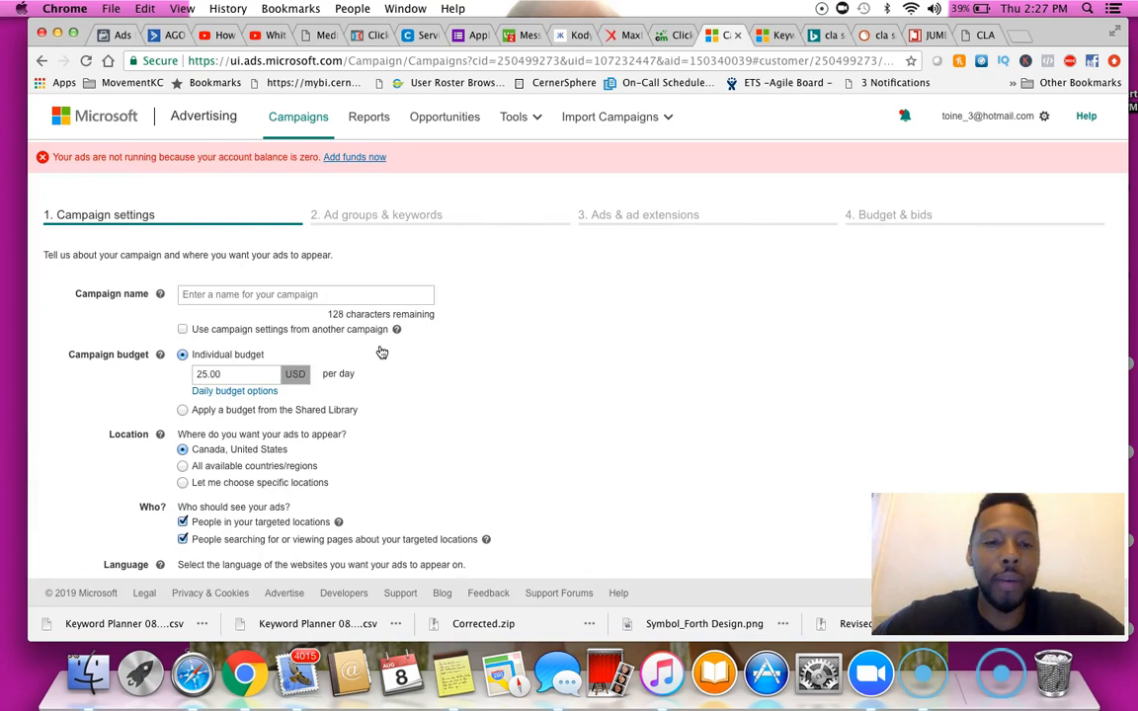
pyautogui.click(326, 296)
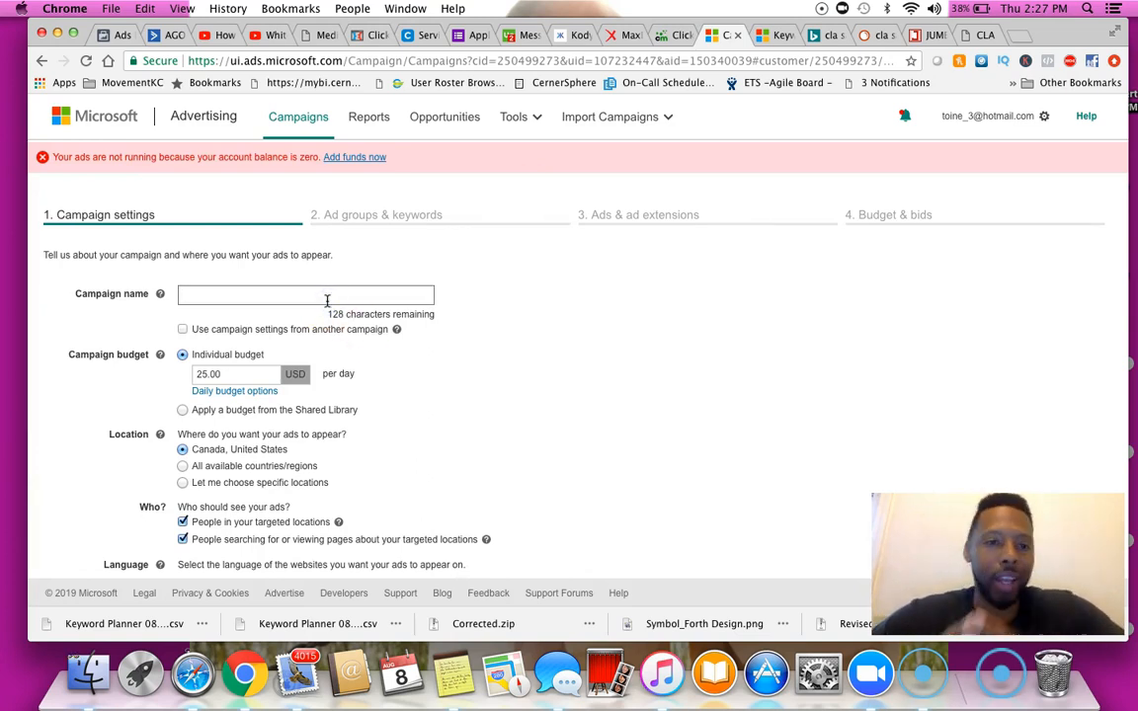
pyautogui.write('Cla ')
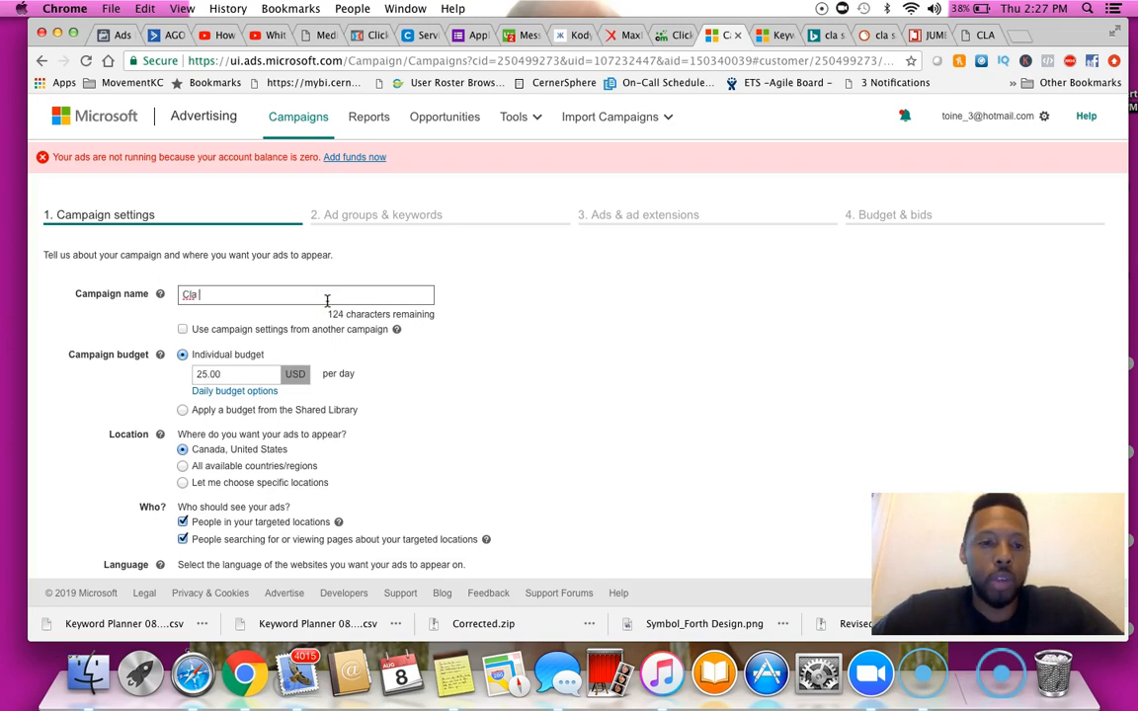
pyautogui.write('test')
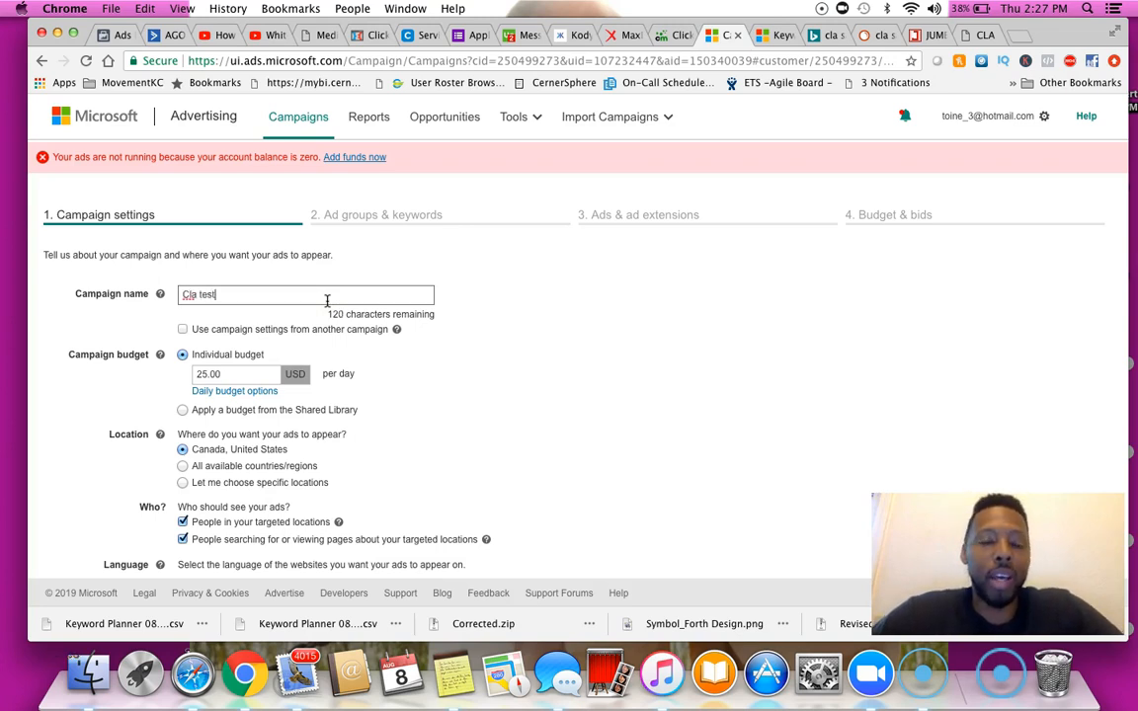
pyautogui.click(281, 290)
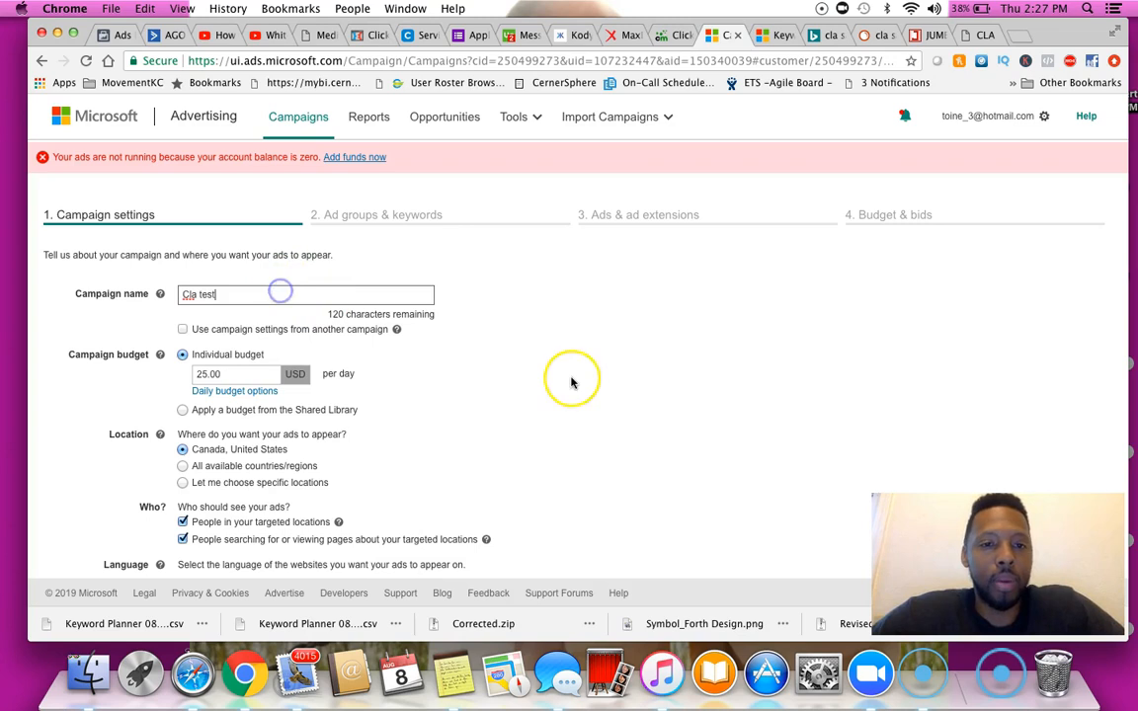
# Set the campaign's individual daily budget to 10.00 USD
pyautogui.scroll(-2, 571, 382)
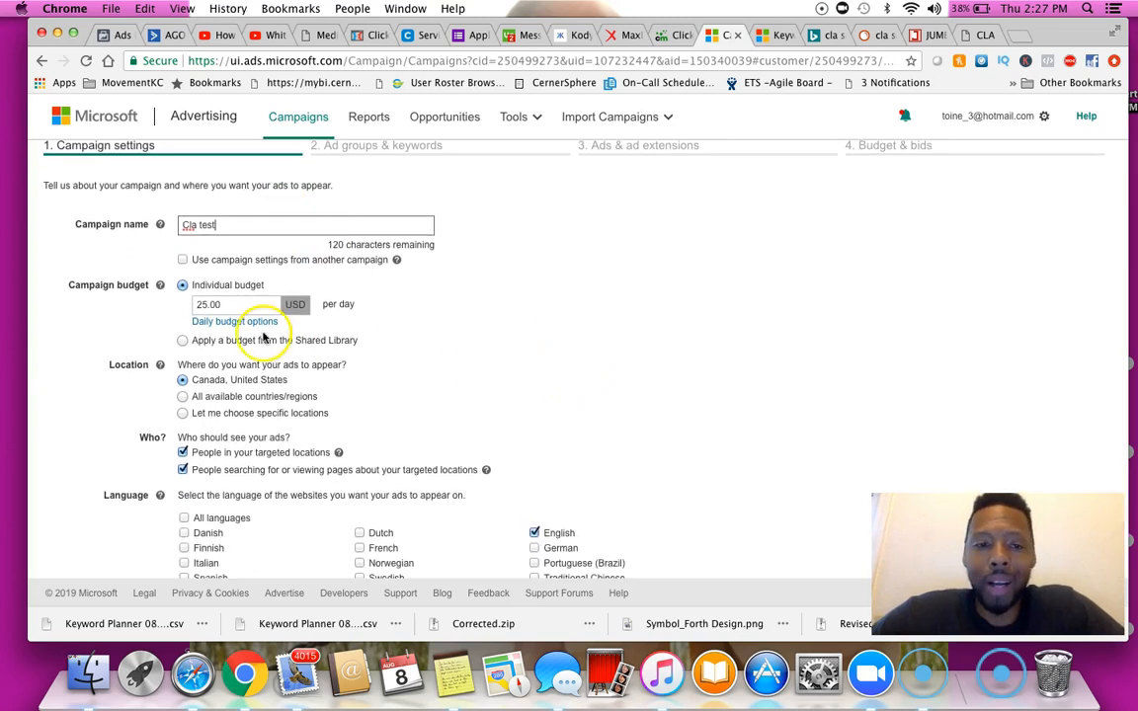
pyautogui.click(204, 306)
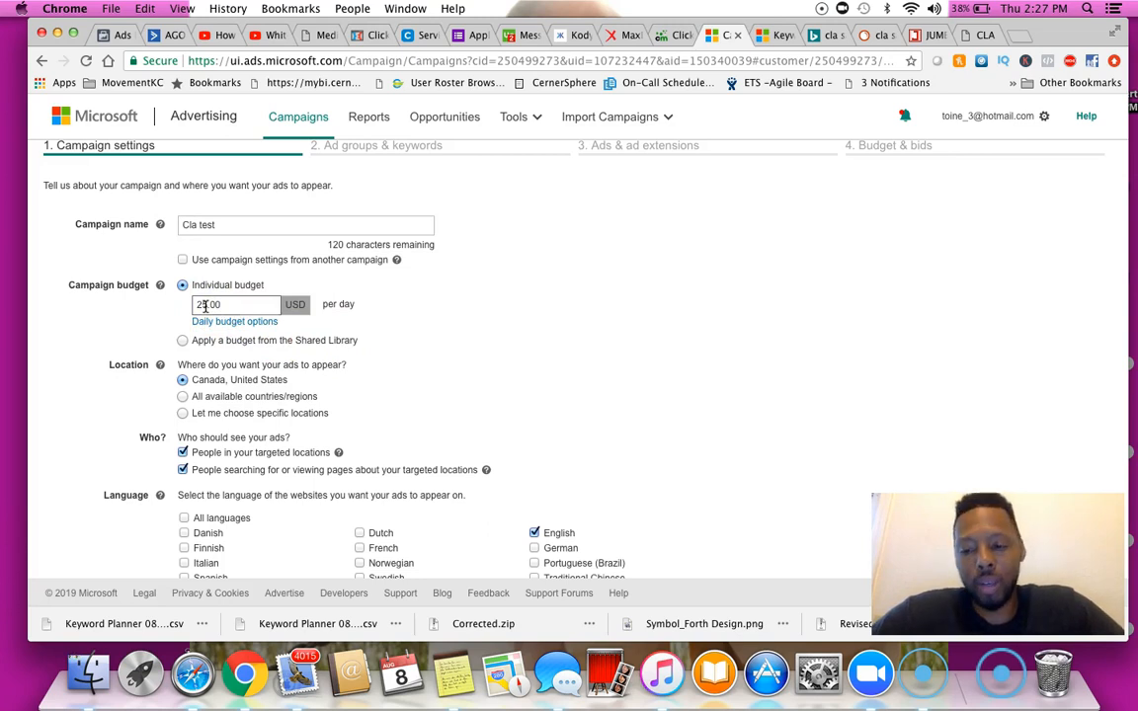
pyautogui.press('BackSpace')
pyautogui.press('BackSpace')
pyautogui.write('10')
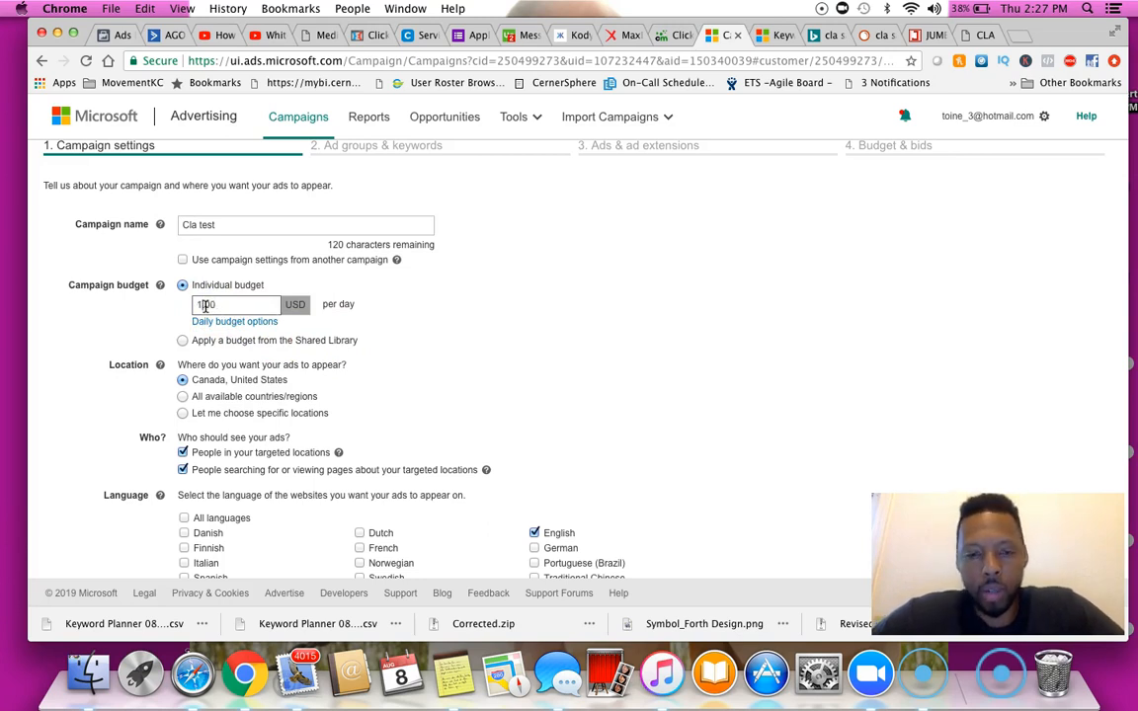
pyautogui.click(368, 341)
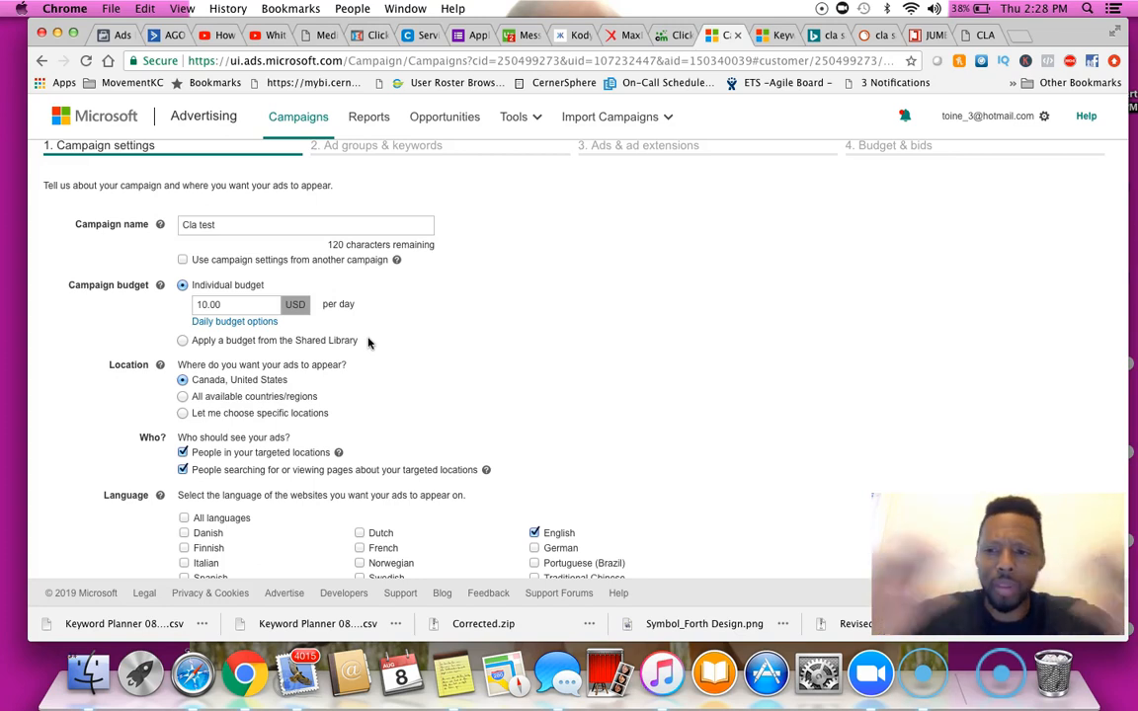
# Open the daily budget options and choose Accelerated delivery
pyautogui.scroll(-2, 347, 315)
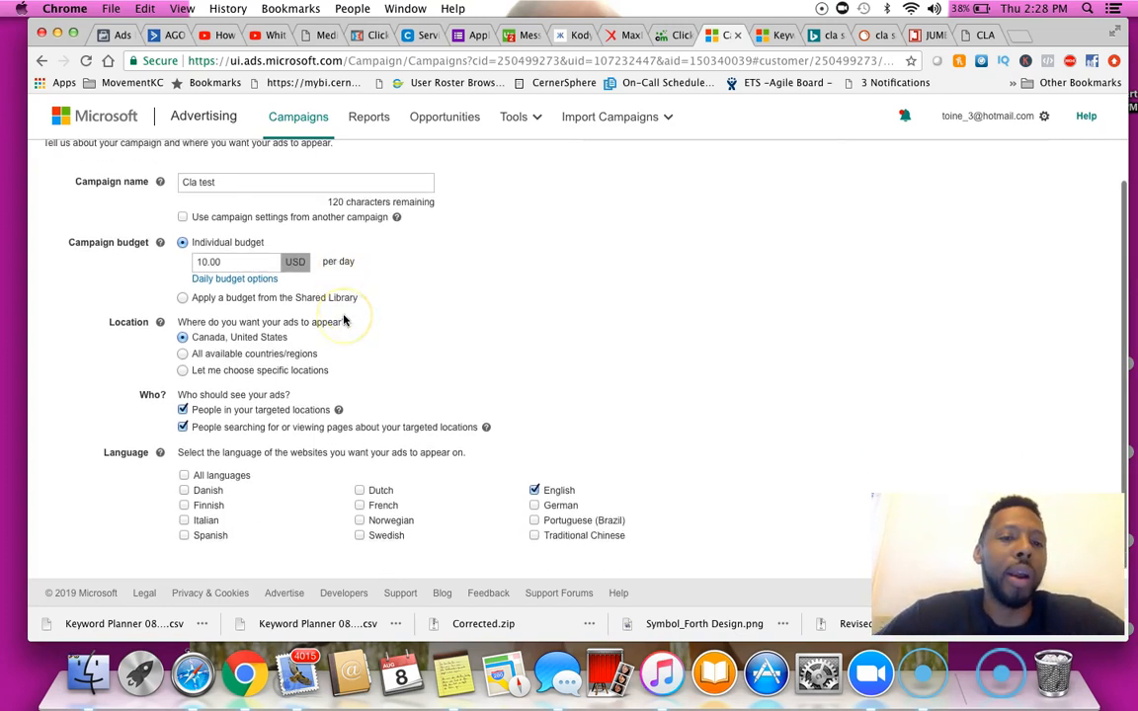
pyautogui.click(234, 264)
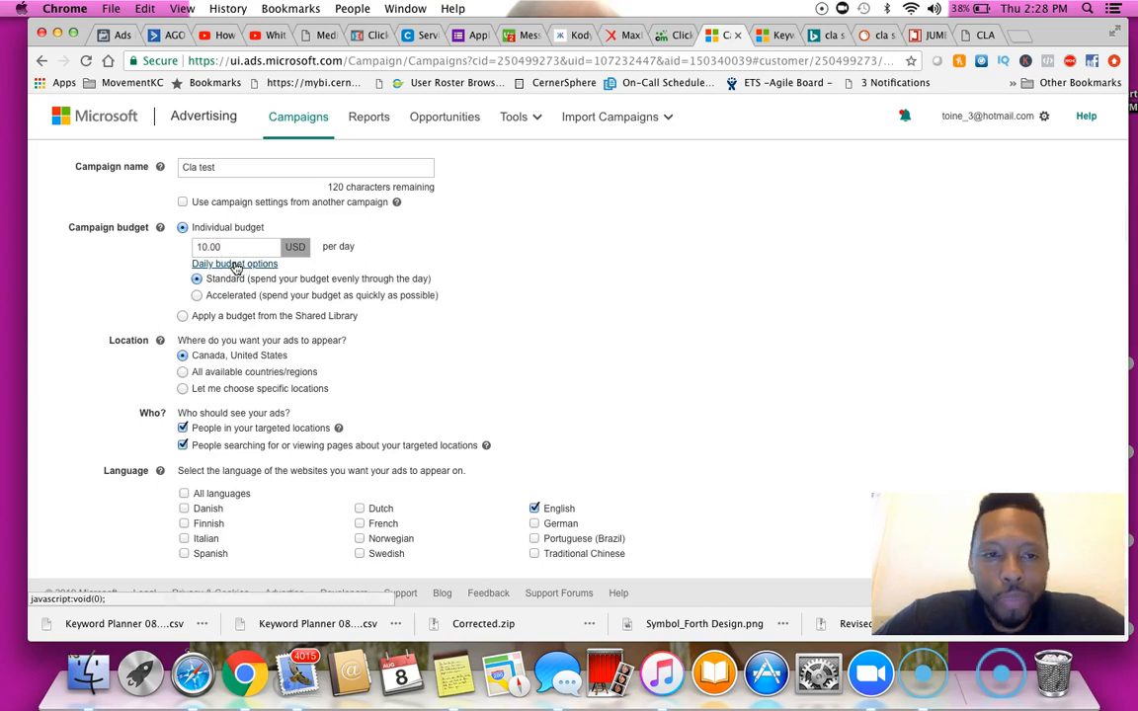
pyautogui.click(217, 295)
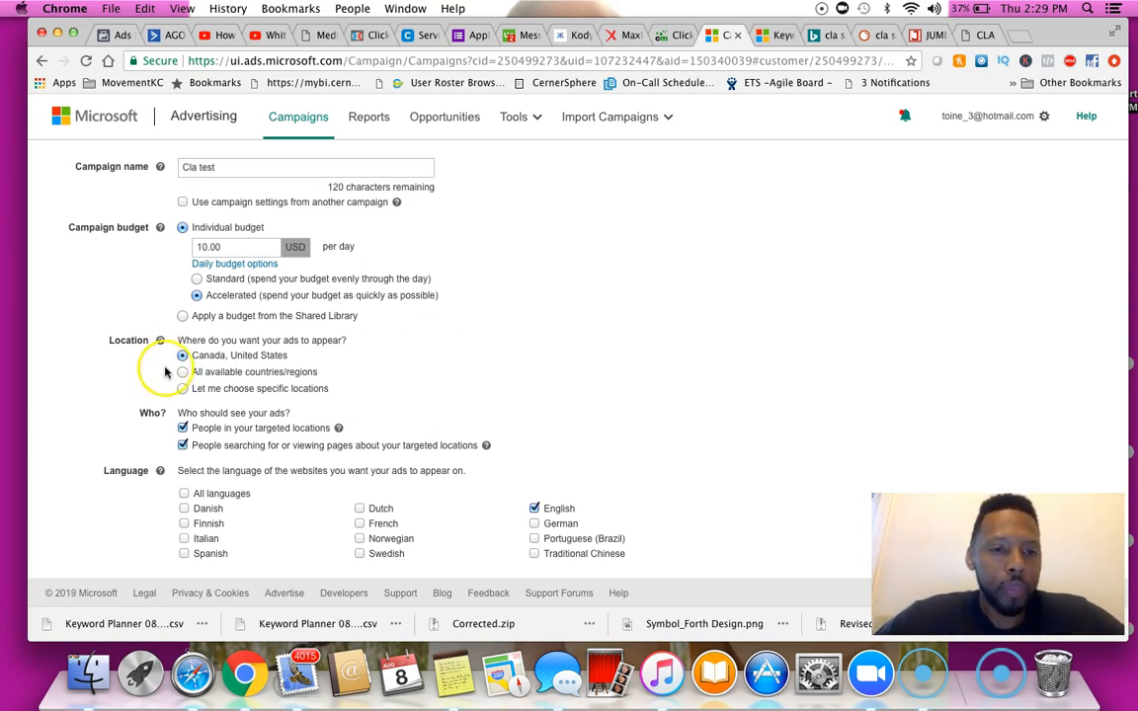
# Choose specific locations and target United States as the campaign's location
pyautogui.click(209, 390)
pyautogui.click(330, 422)
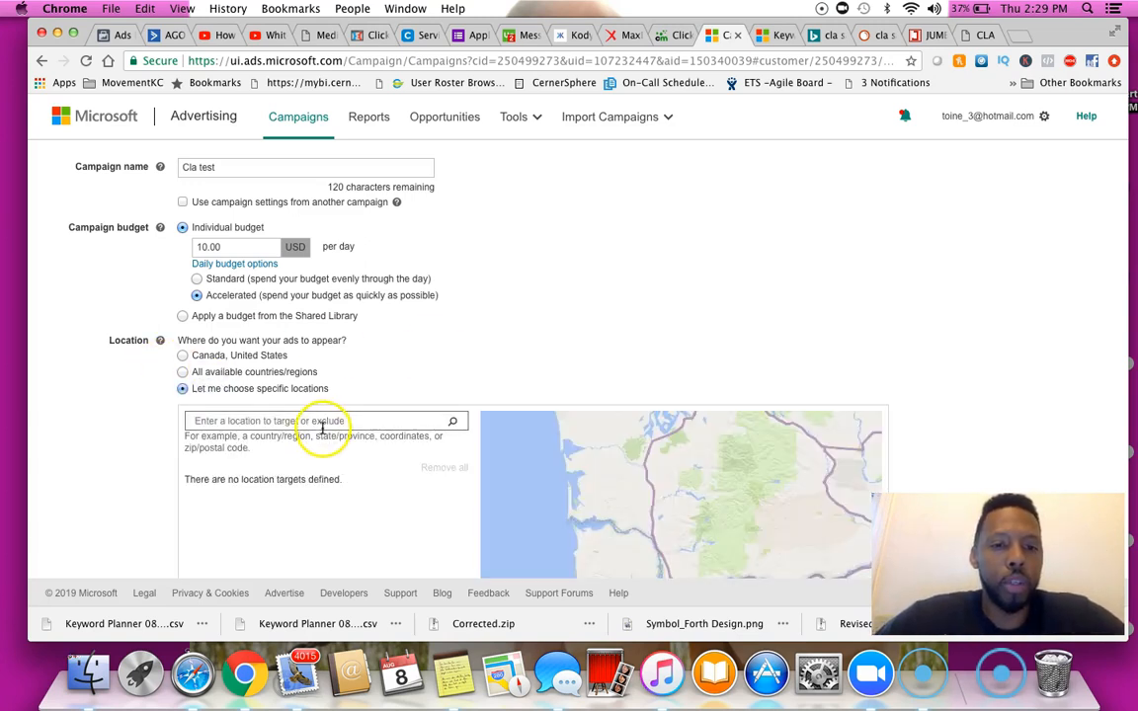
pyautogui.write('united starte')
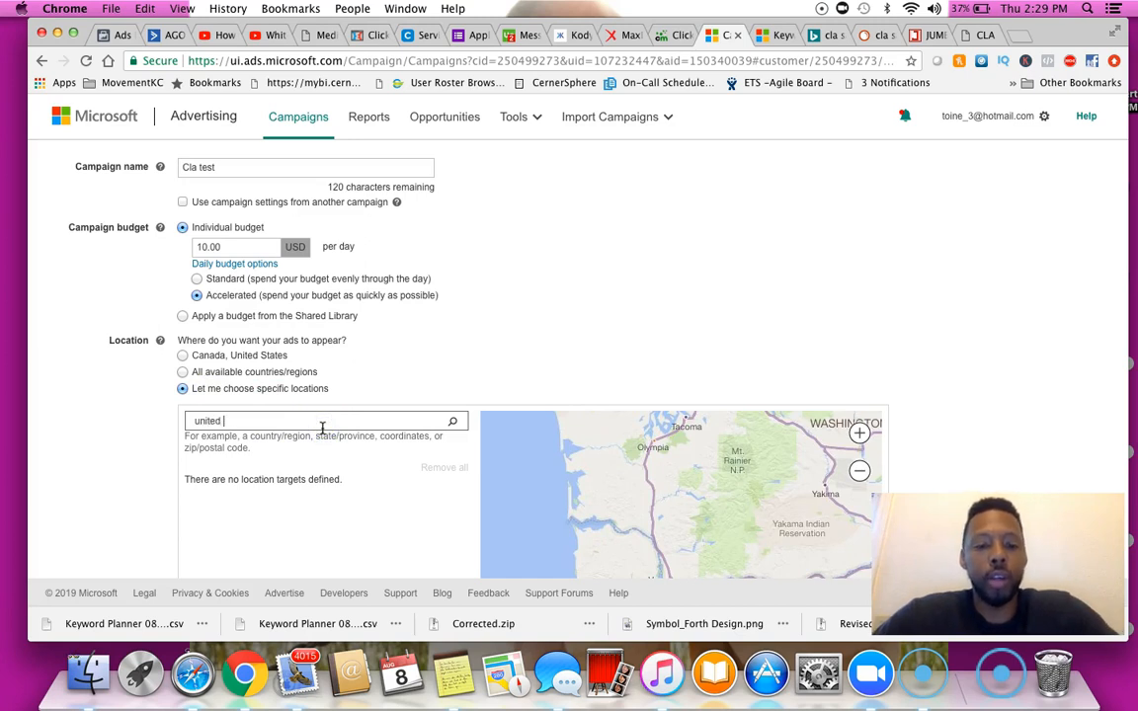
pyautogui.press('BackSpace')
pyautogui.press('BackSpace')
pyautogui.press('BackSpace')
pyautogui.write('tes')
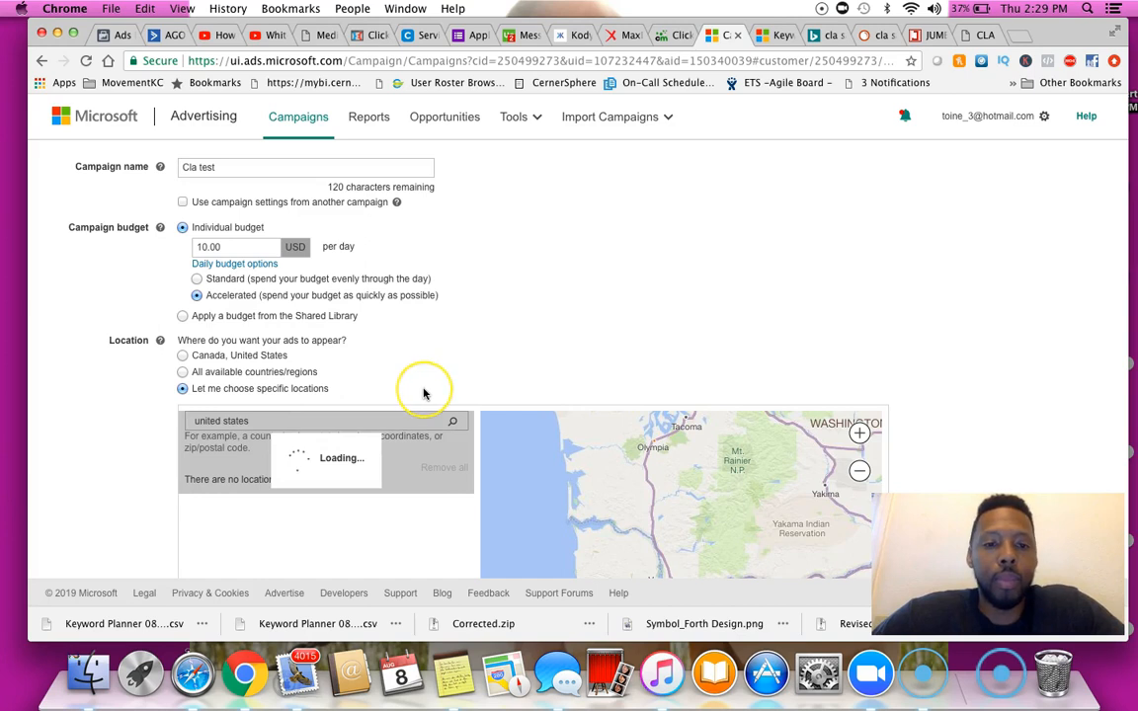
pyautogui.scroll(-1, 423, 395)
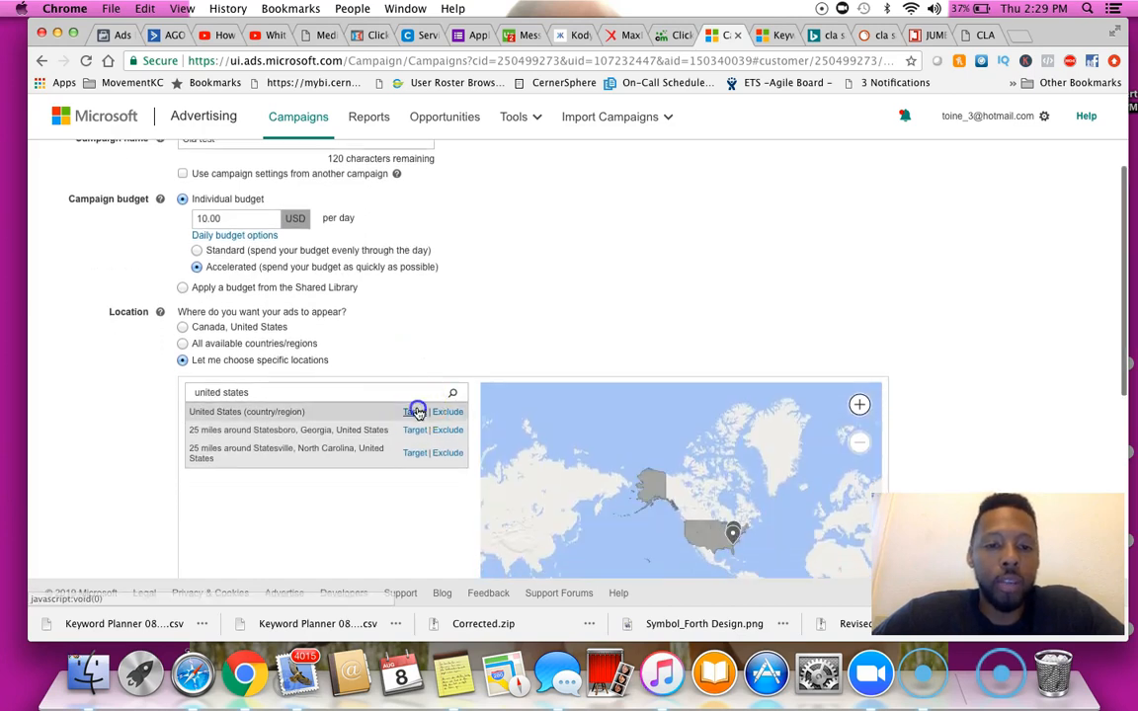
pyautogui.click(415, 414)
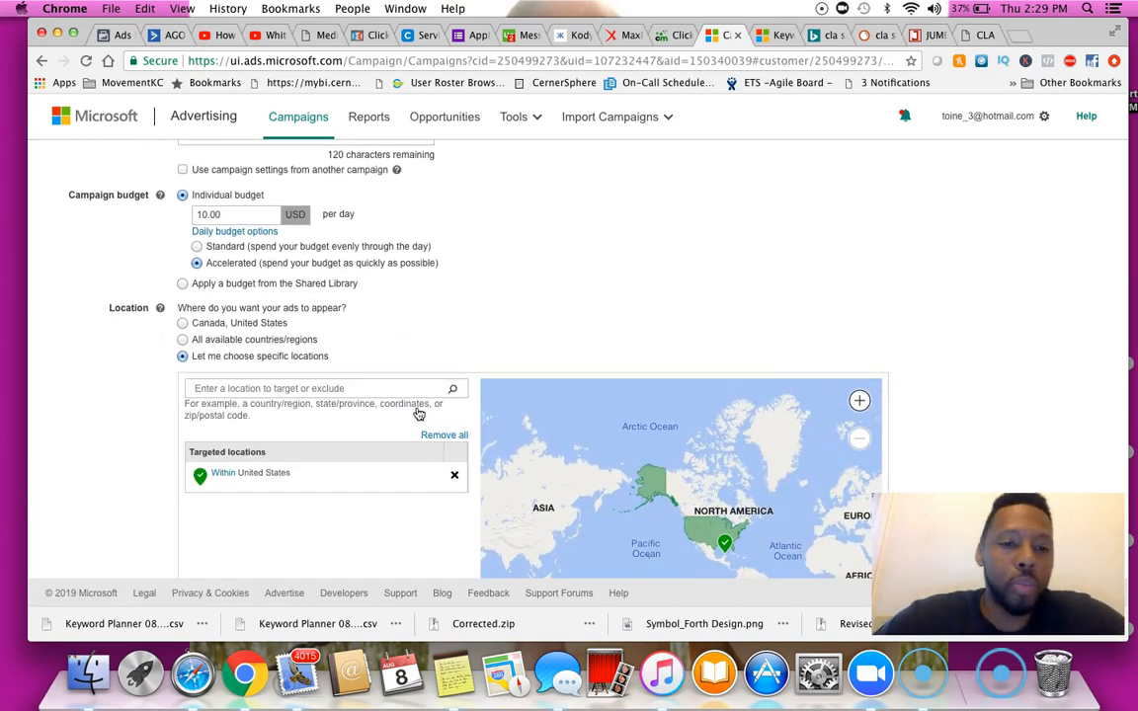
# Limit the audience to people in the targeted locations only, then save and go to the ad groups and keywords step
pyautogui.scroll(-6, 418, 414)
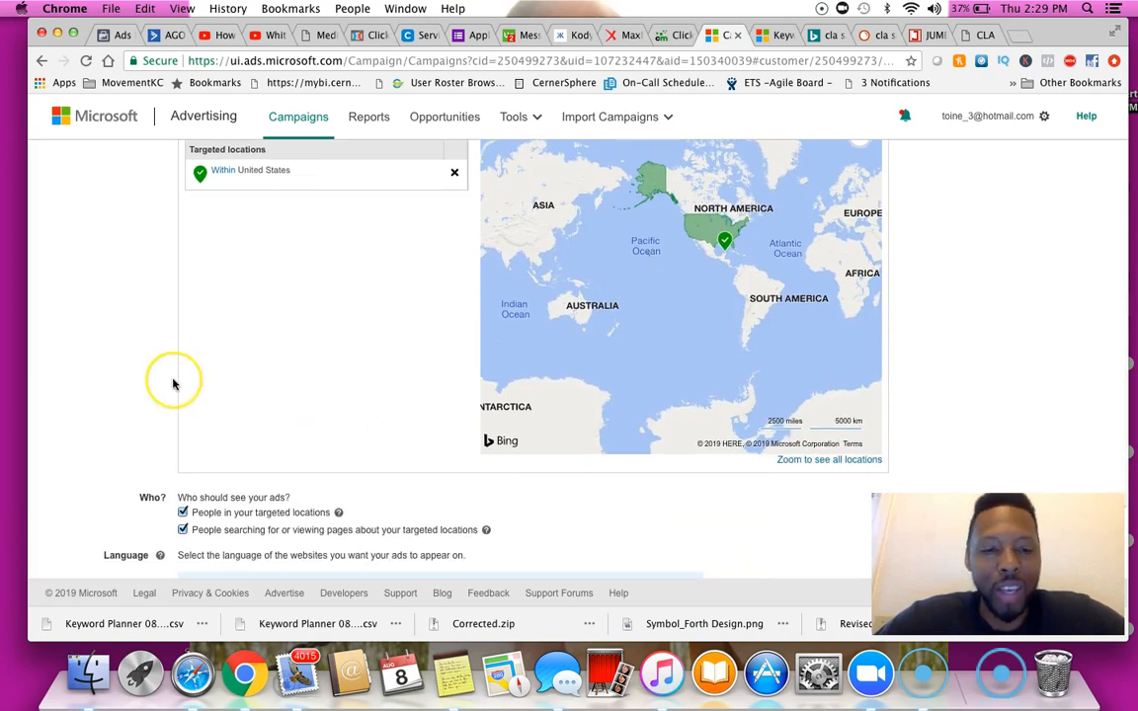
pyautogui.scroll(-3, 173, 384)
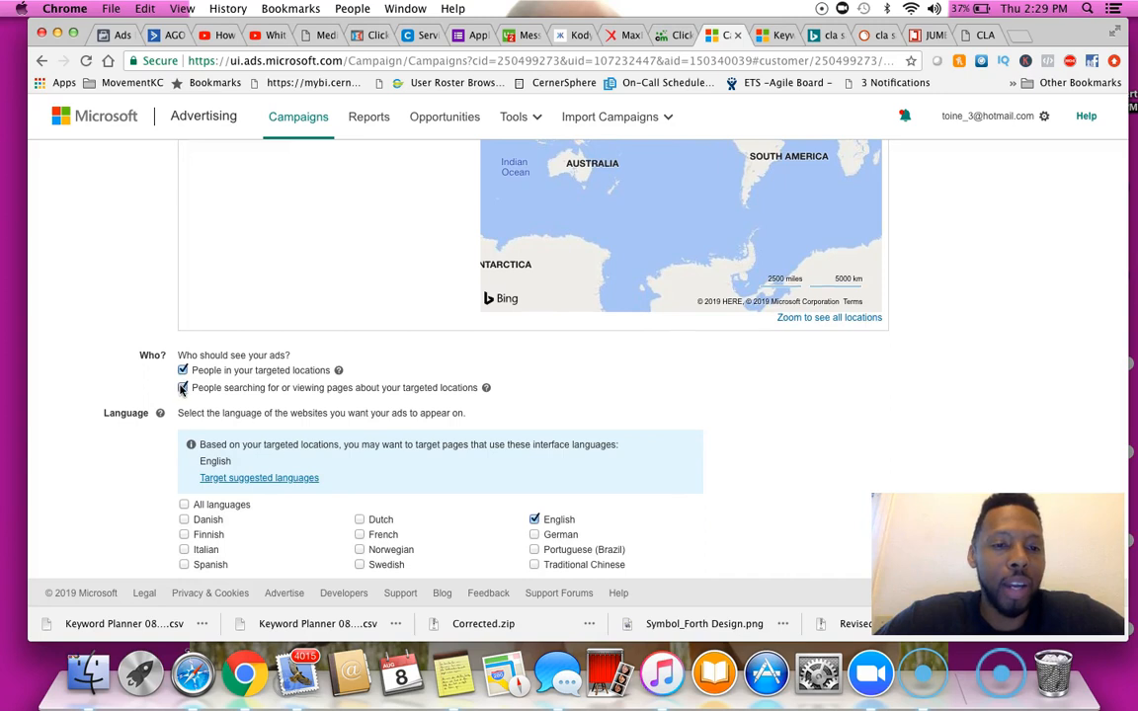
pyautogui.click(183, 388)
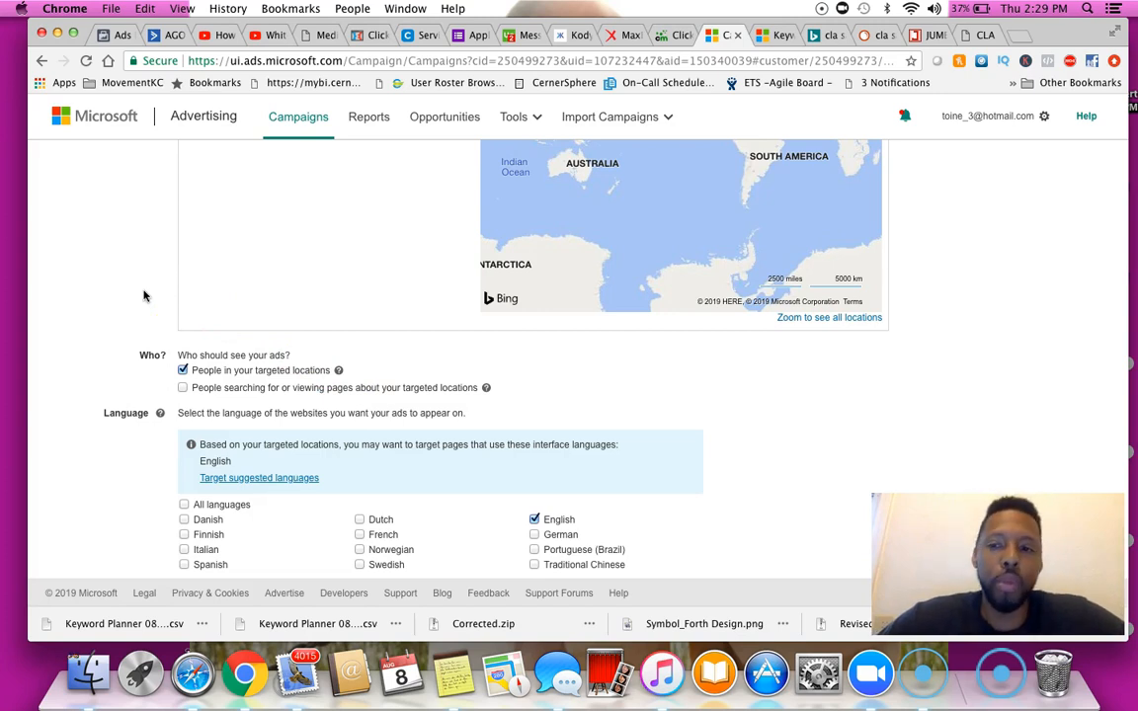
pyautogui.scroll(-2, 144, 296)
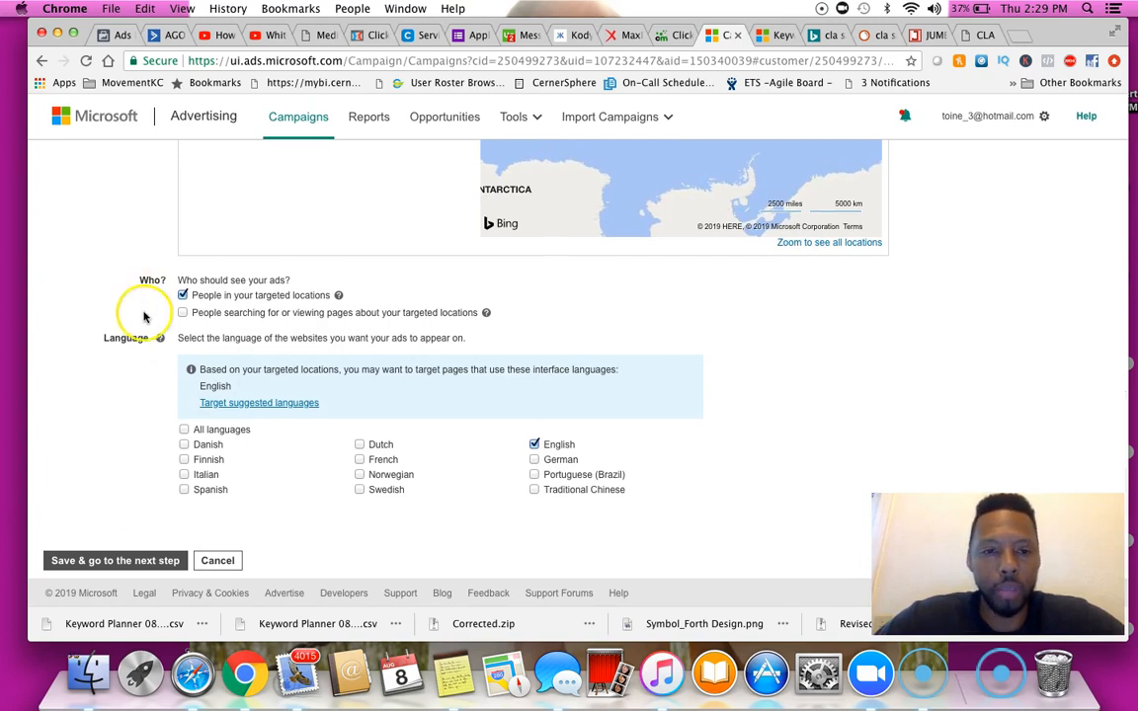
pyautogui.click(156, 559)
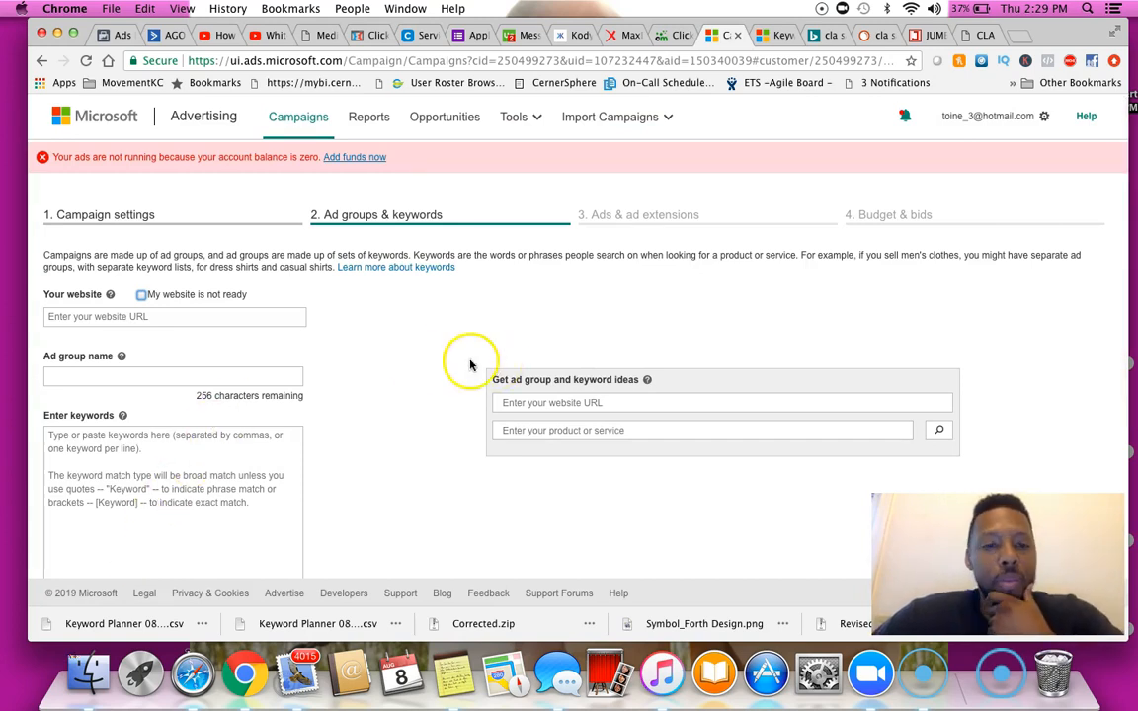
# Open the Keyword Planner from Tools and switch to its tab
pyautogui.scroll(-3, 417, 363)
pyautogui.click(189, 406)
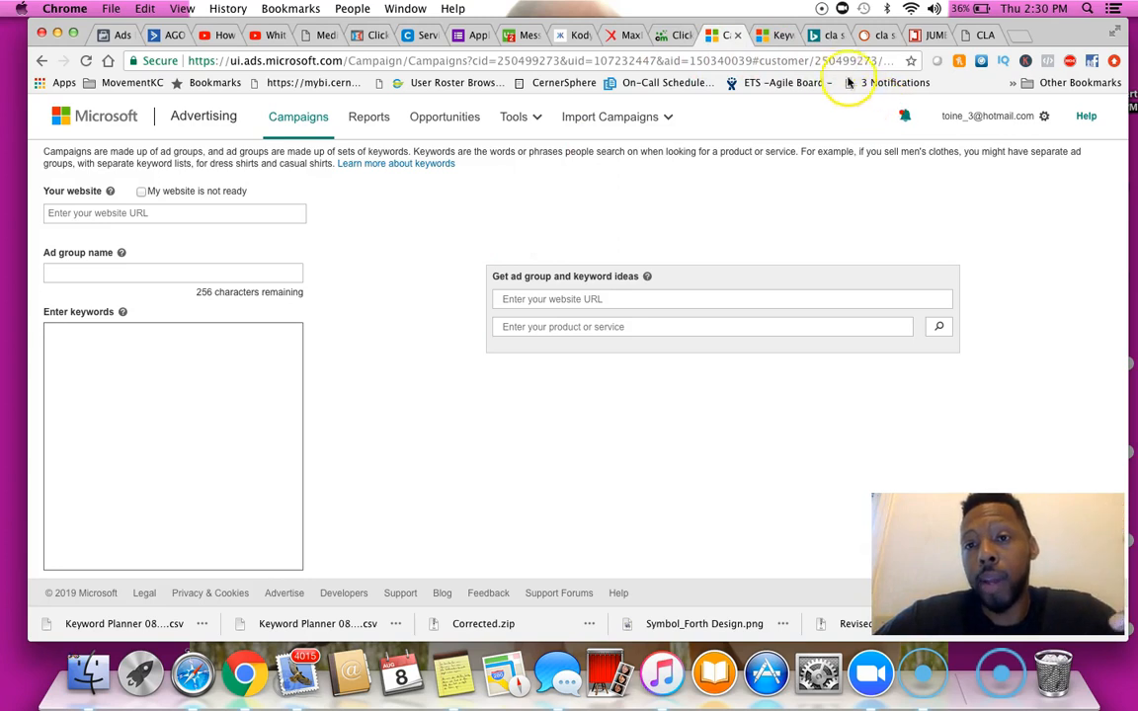
pyautogui.click(515, 116)
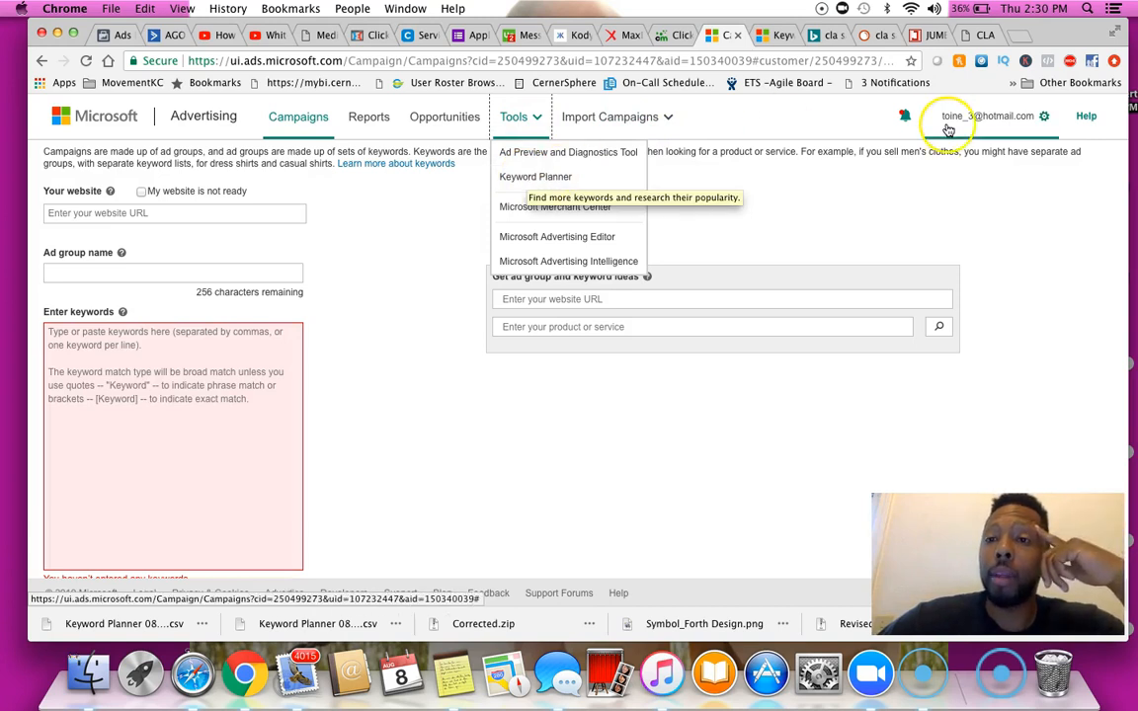
pyautogui.click(889, 203)
pyautogui.click(778, 36)
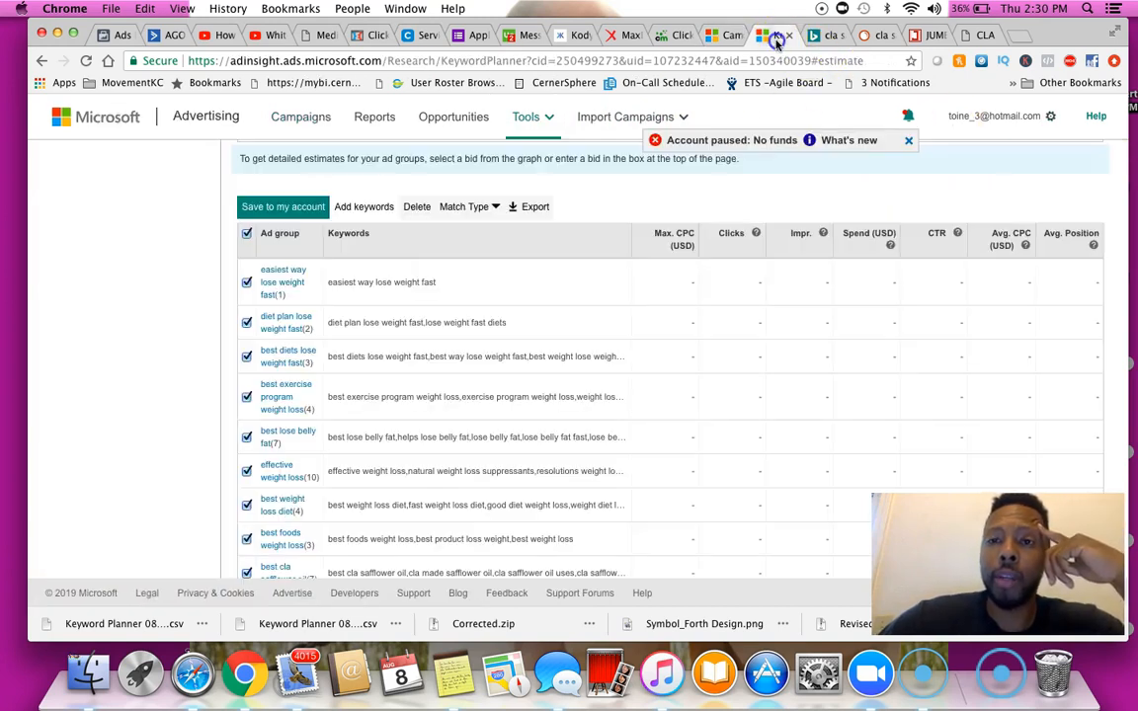
# Go back to the keyword search and review the product or service terms and the CLA Safflower Oil landing page
pyautogui.scroll(10, 155, 434)
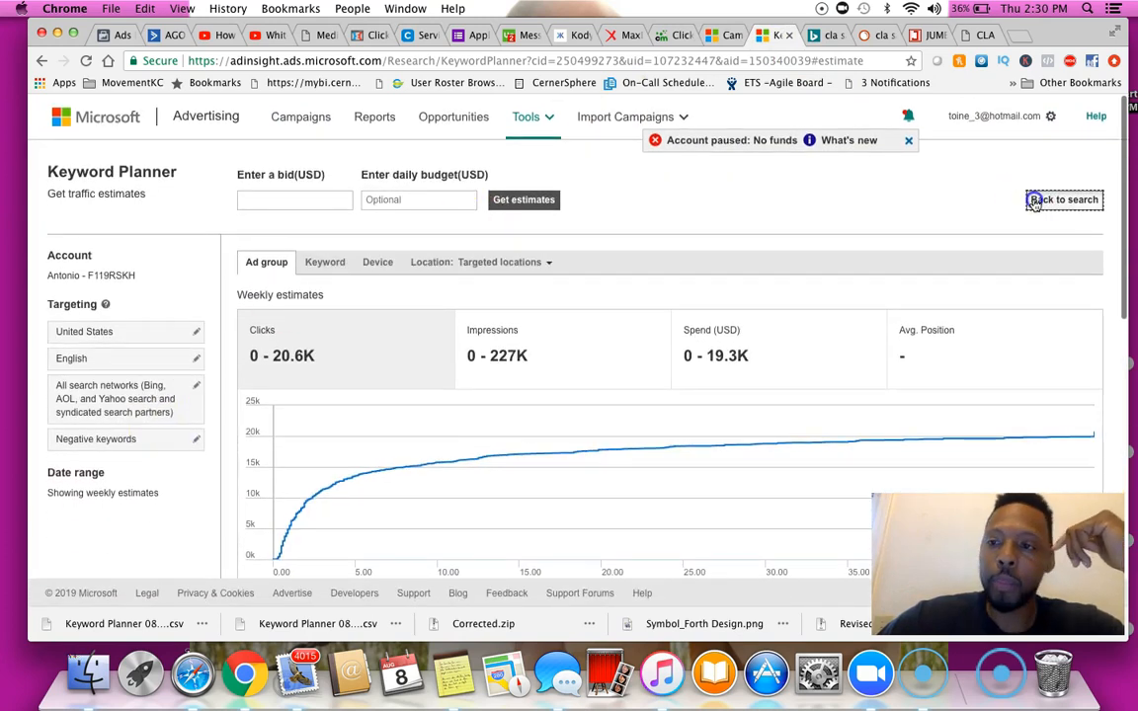
pyautogui.click(1036, 200)
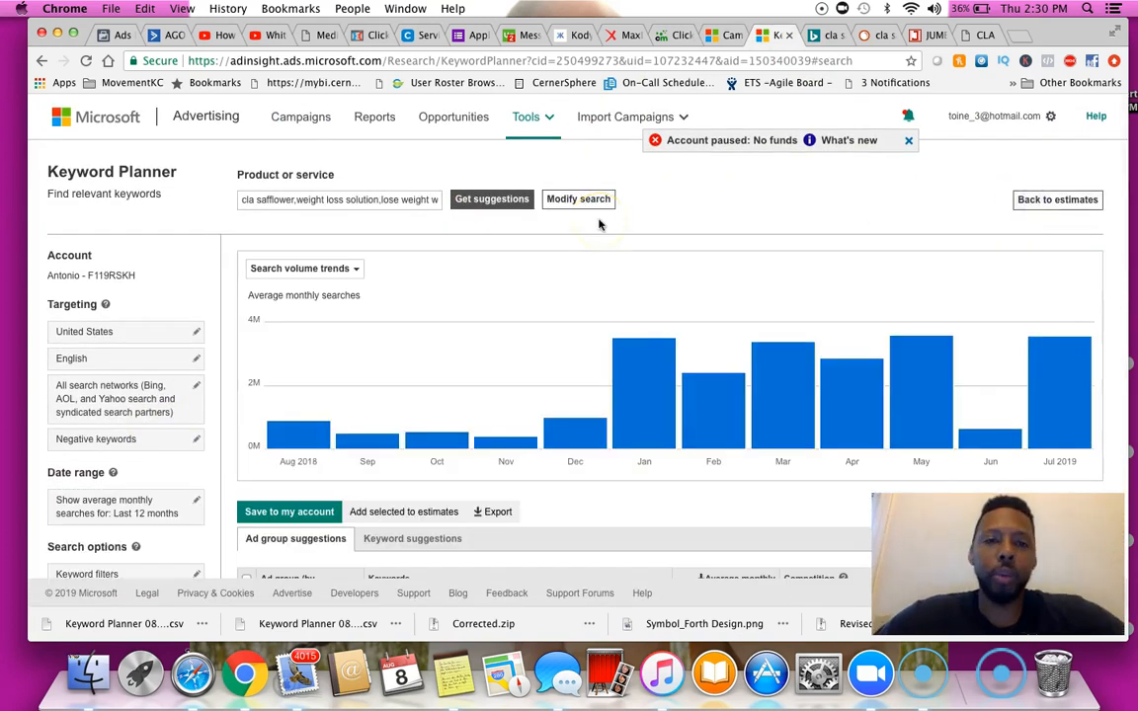
pyautogui.click(420, 229)
pyautogui.moveTo(272, 204); pyautogui.dragTo(212, 202)
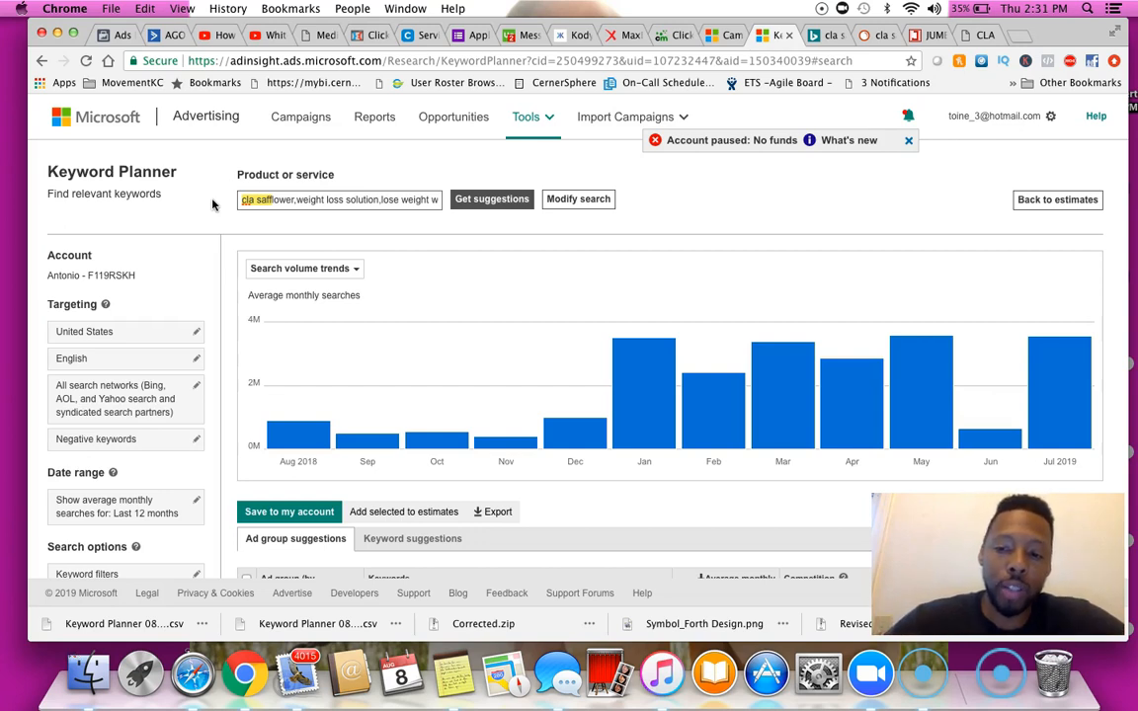
pyautogui.click(253, 199)
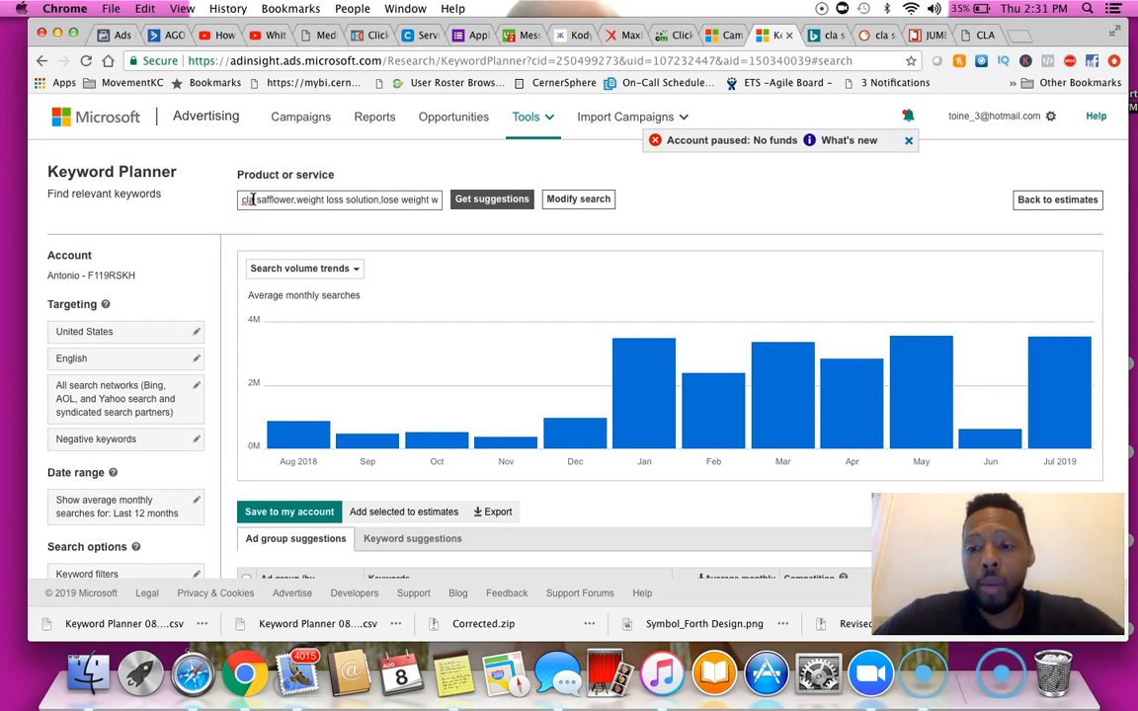
pyautogui.click(241, 199)
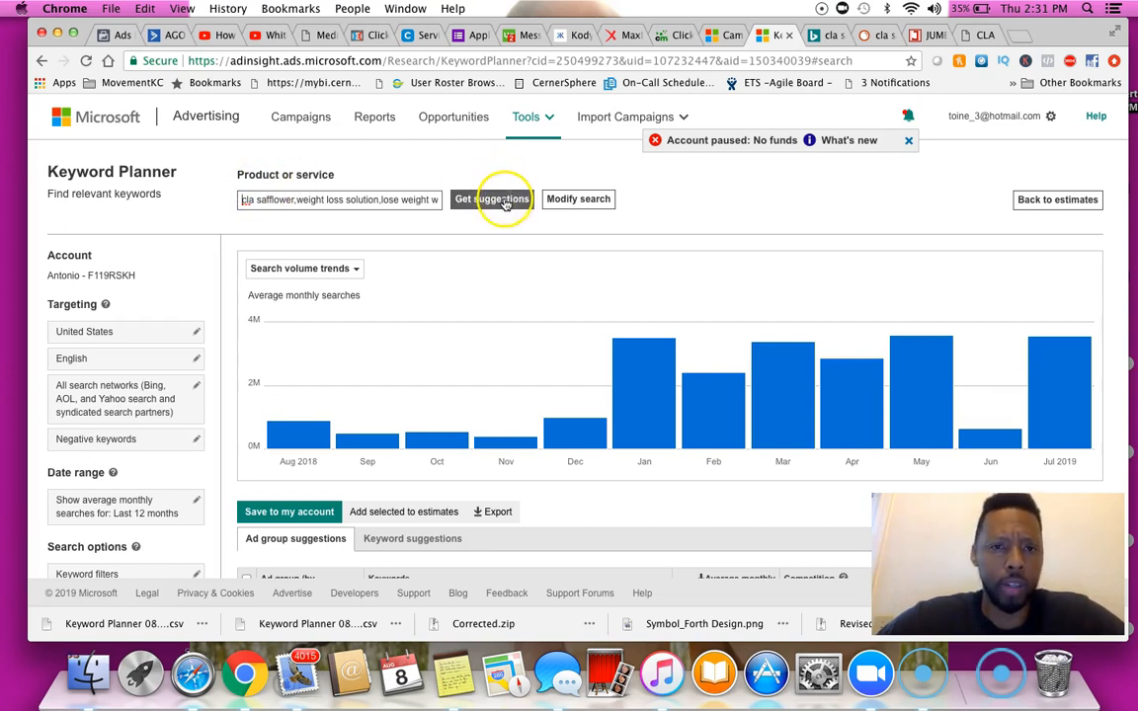
pyautogui.moveTo(237, 200); pyautogui.dragTo(449, 200)
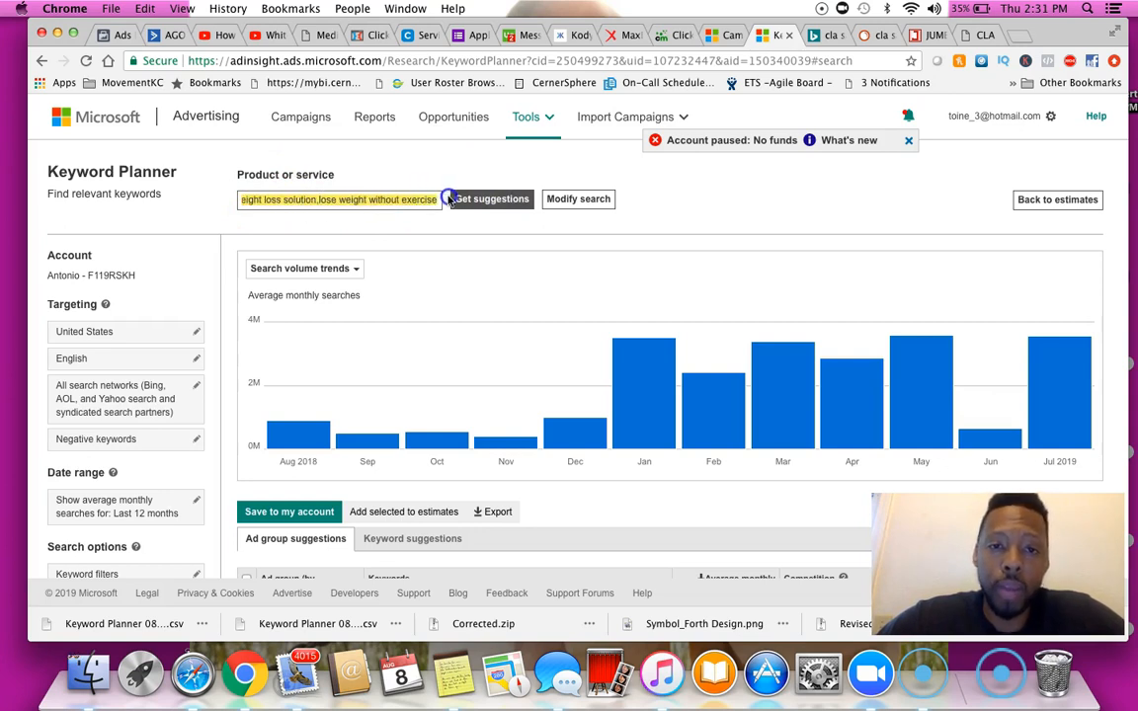
pyautogui.click(424, 199)
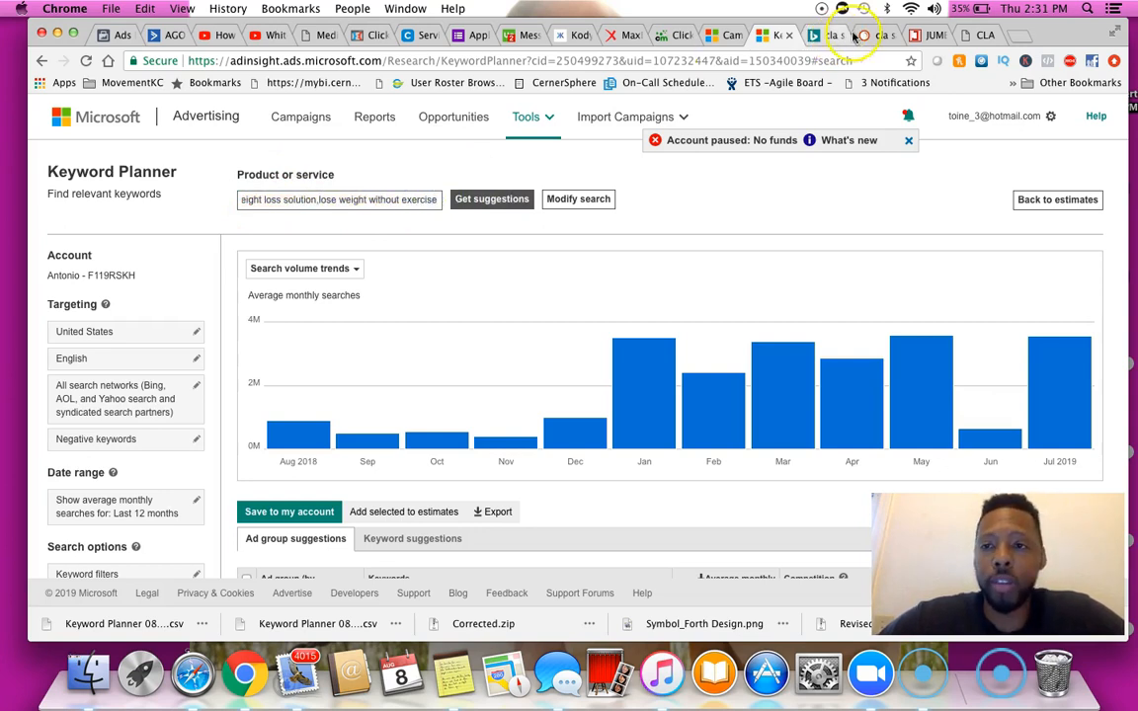
pyautogui.click(975, 35)
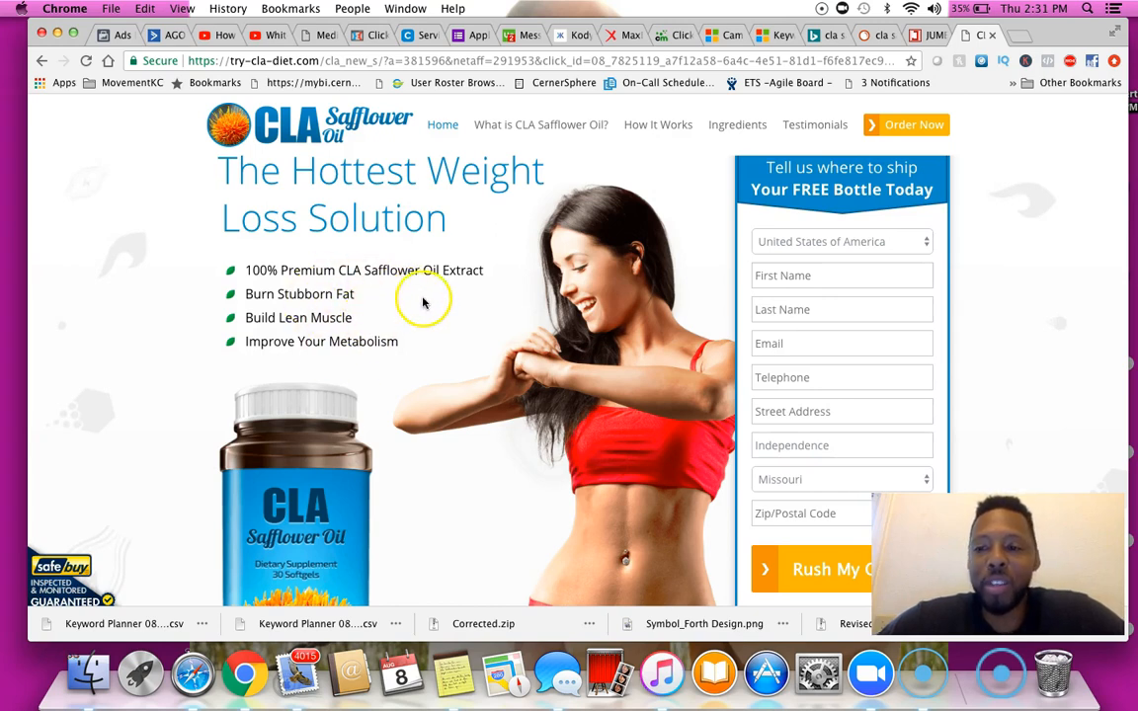
pyautogui.click(772, 37)
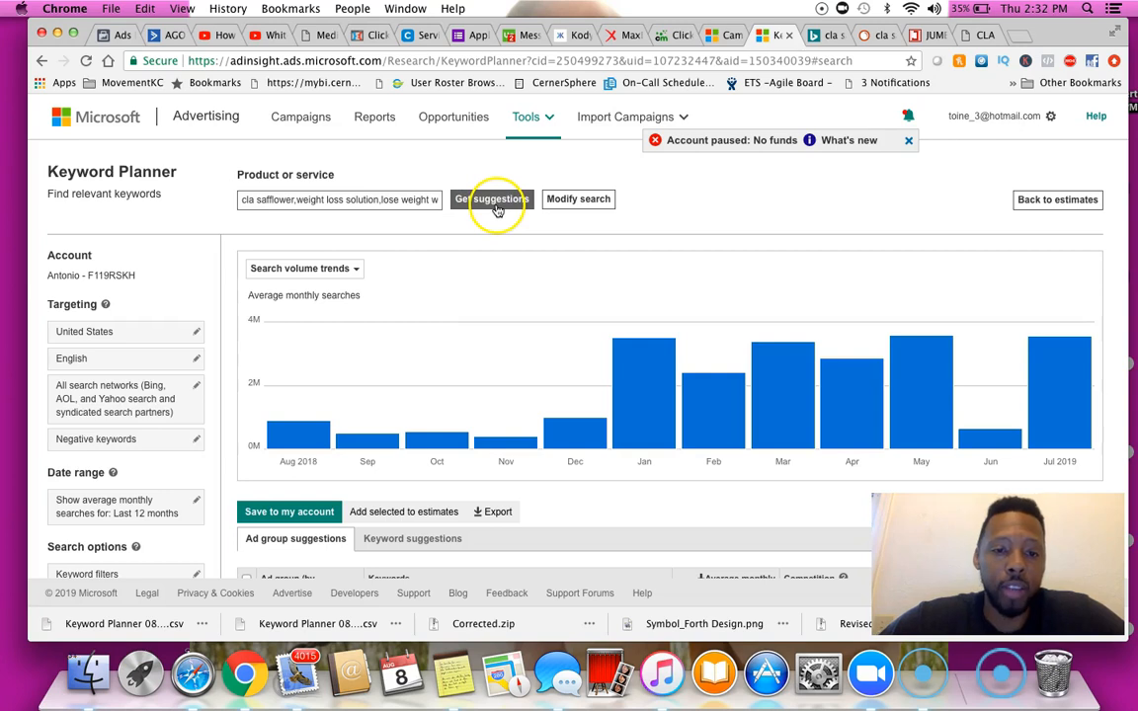
# Open the Workout Weight ad group suggestions and select the keyword workout without weights
pyautogui.scroll(-10, 492, 312)
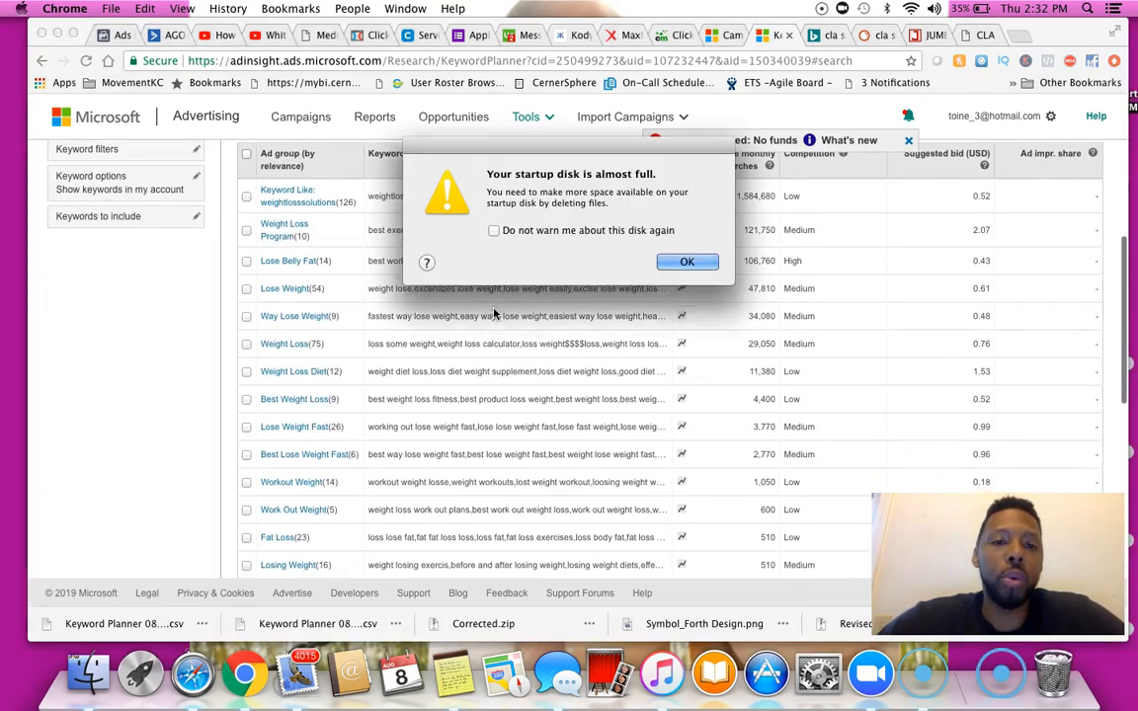
pyautogui.click(686, 261)
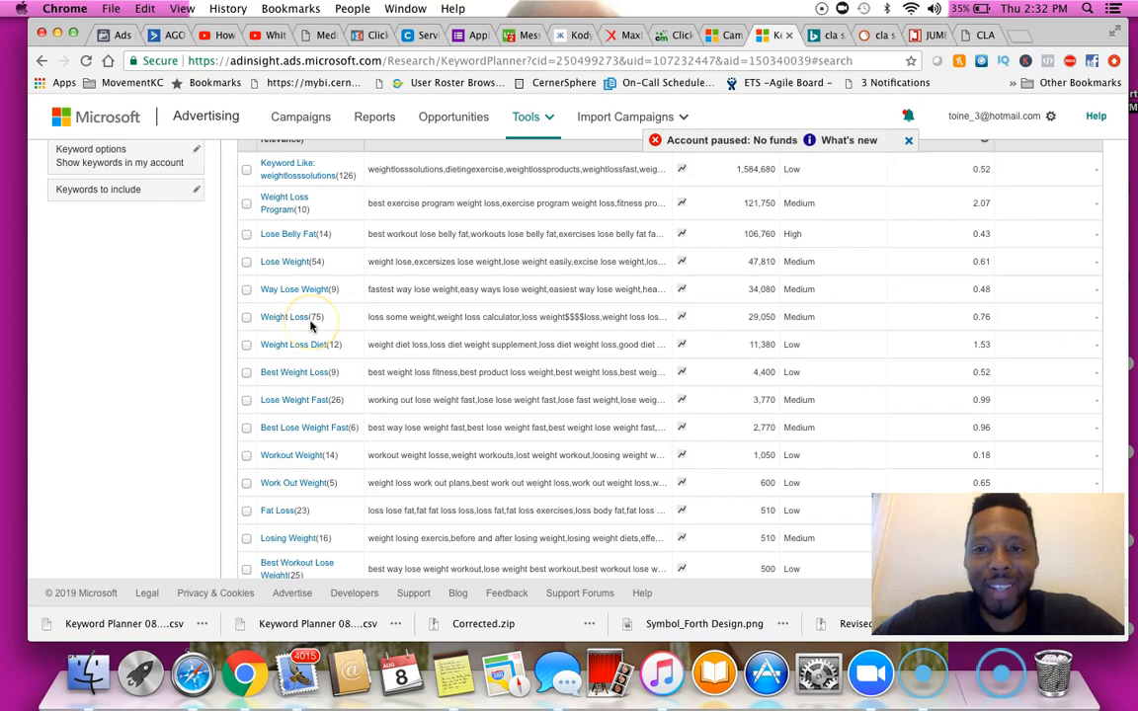
pyautogui.scroll(-3, 310, 326)
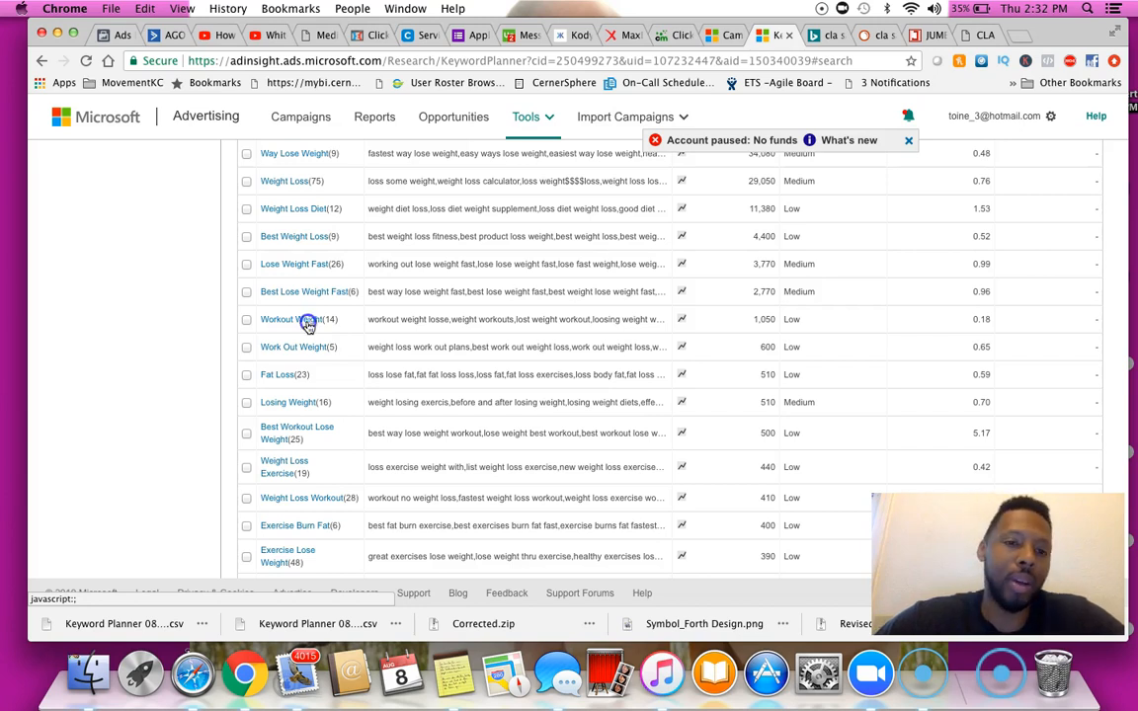
pyautogui.click(308, 322)
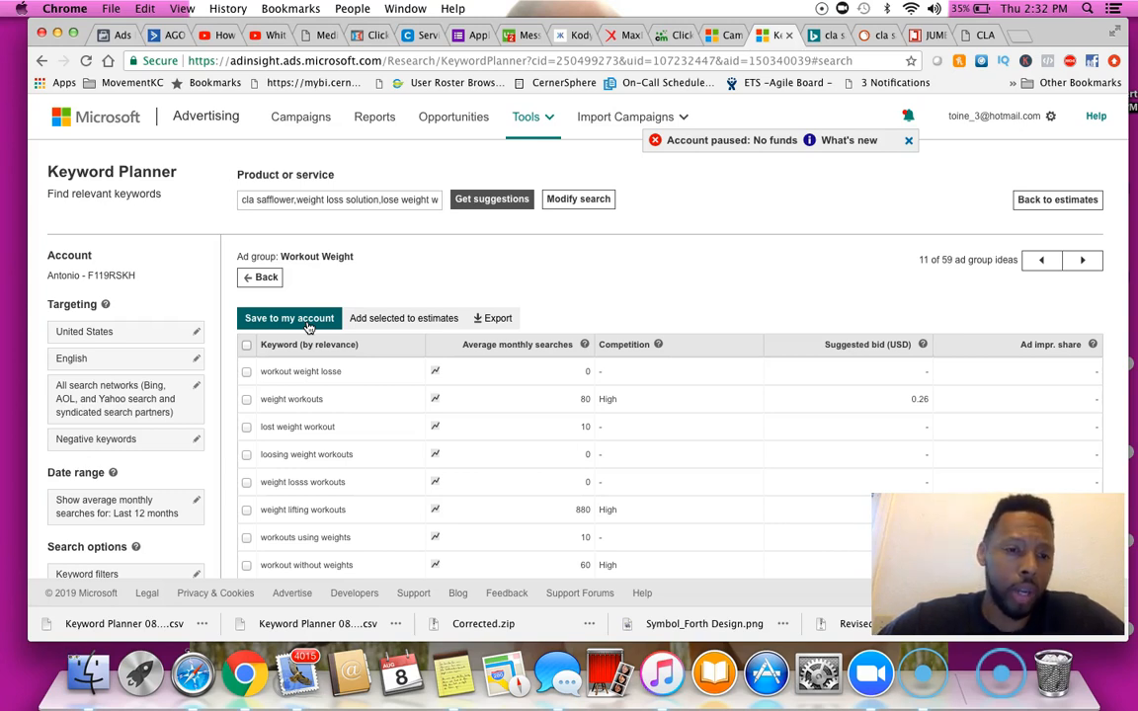
pyautogui.scroll(-3, 306, 331)
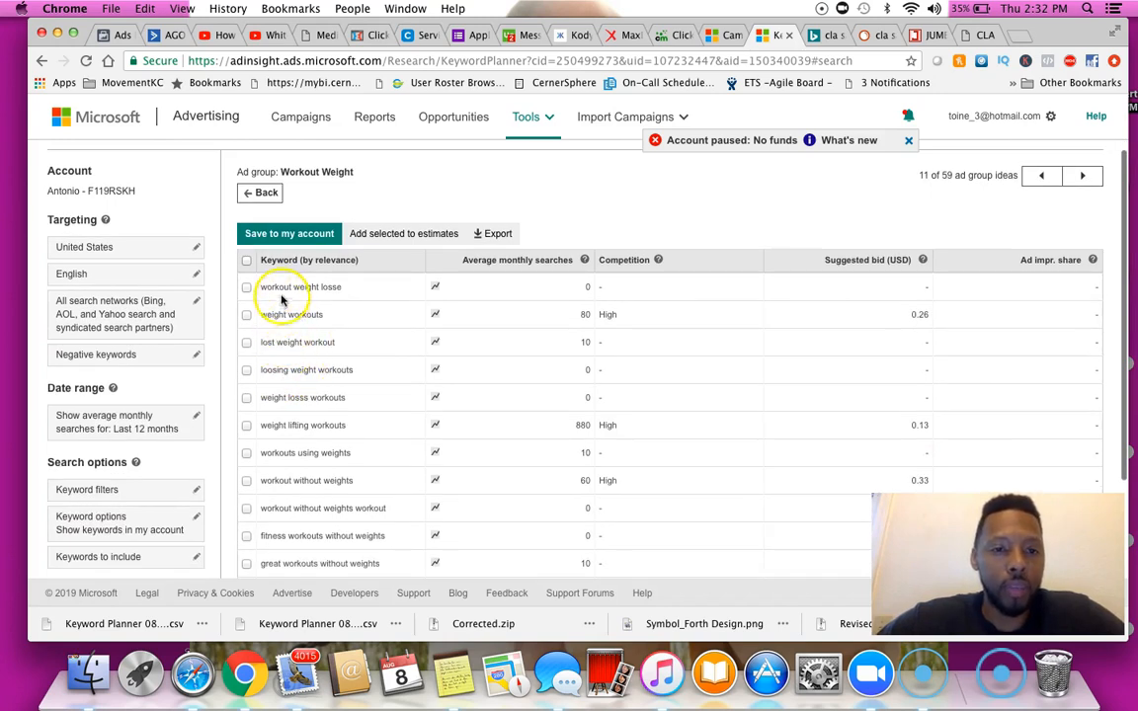
pyautogui.scroll(-1, 330, 302)
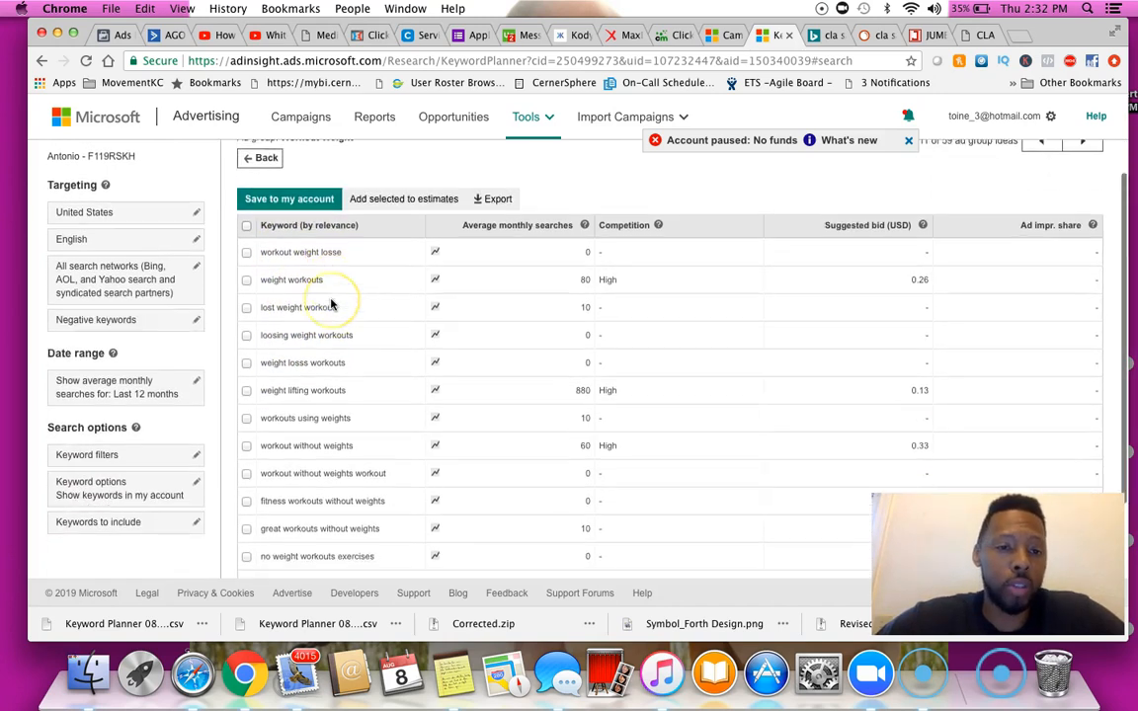
pyautogui.scroll(-1, 316, 302)
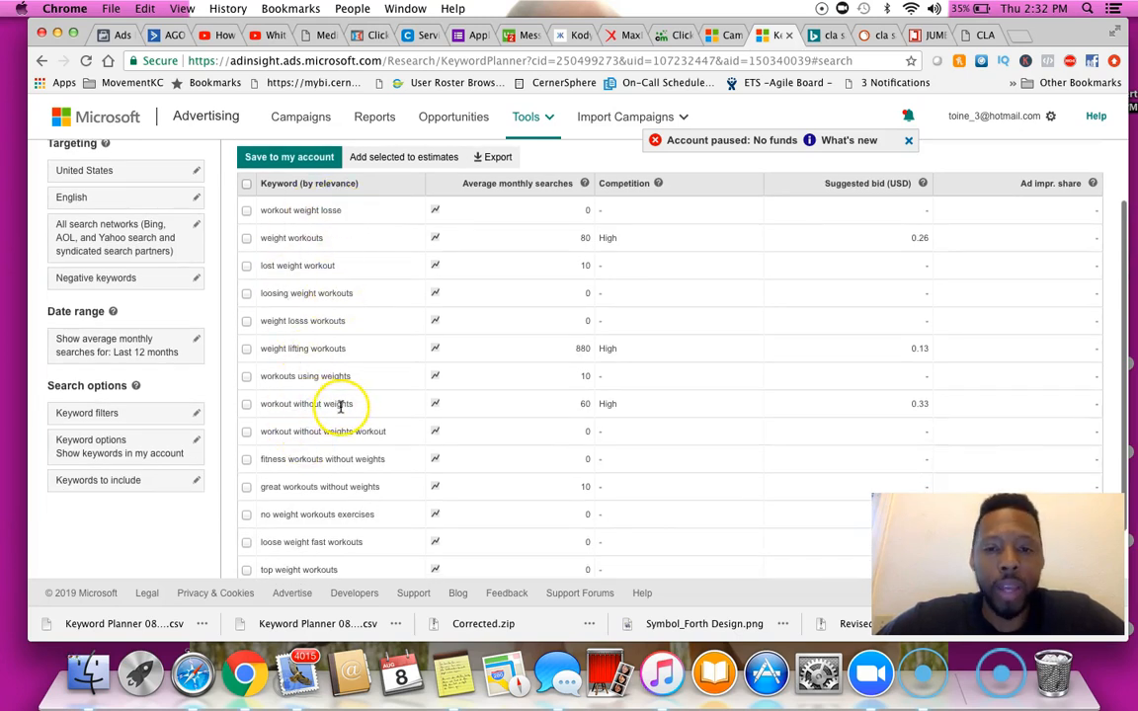
pyautogui.click(246, 405)
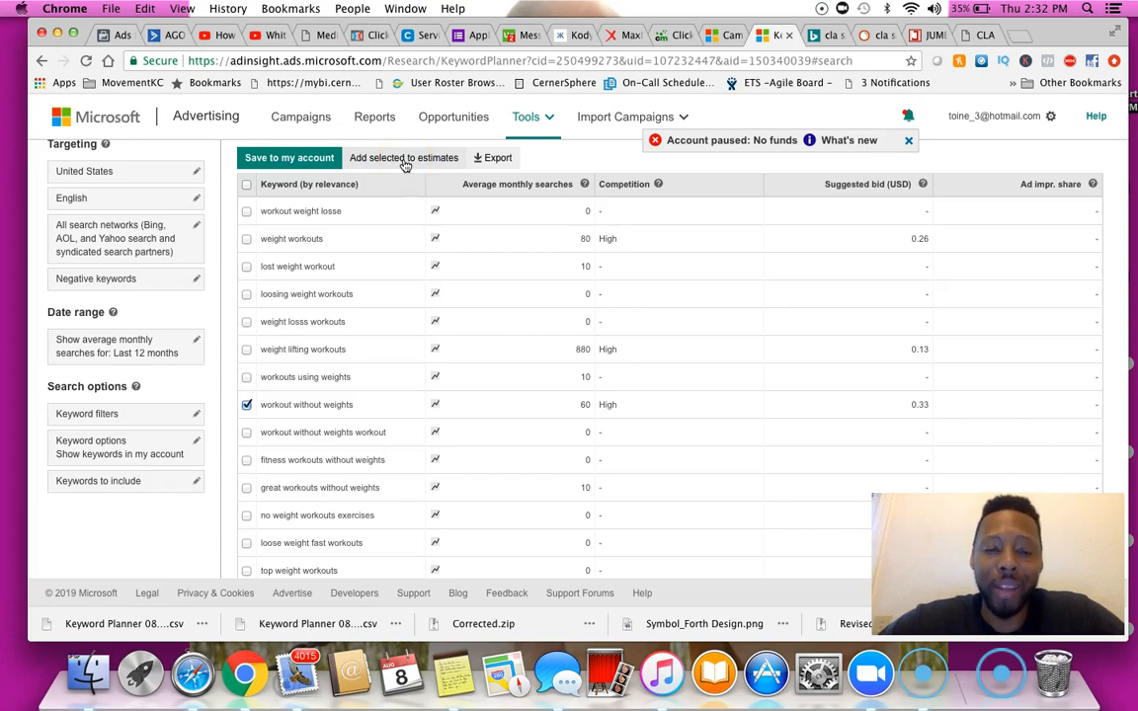
# Browse the Diet Lose Weight Fast ad group suggestions and return to the traffic estimates
pyautogui.scroll(-2, 369, 321)
pyautogui.scroll(3, 369, 321)
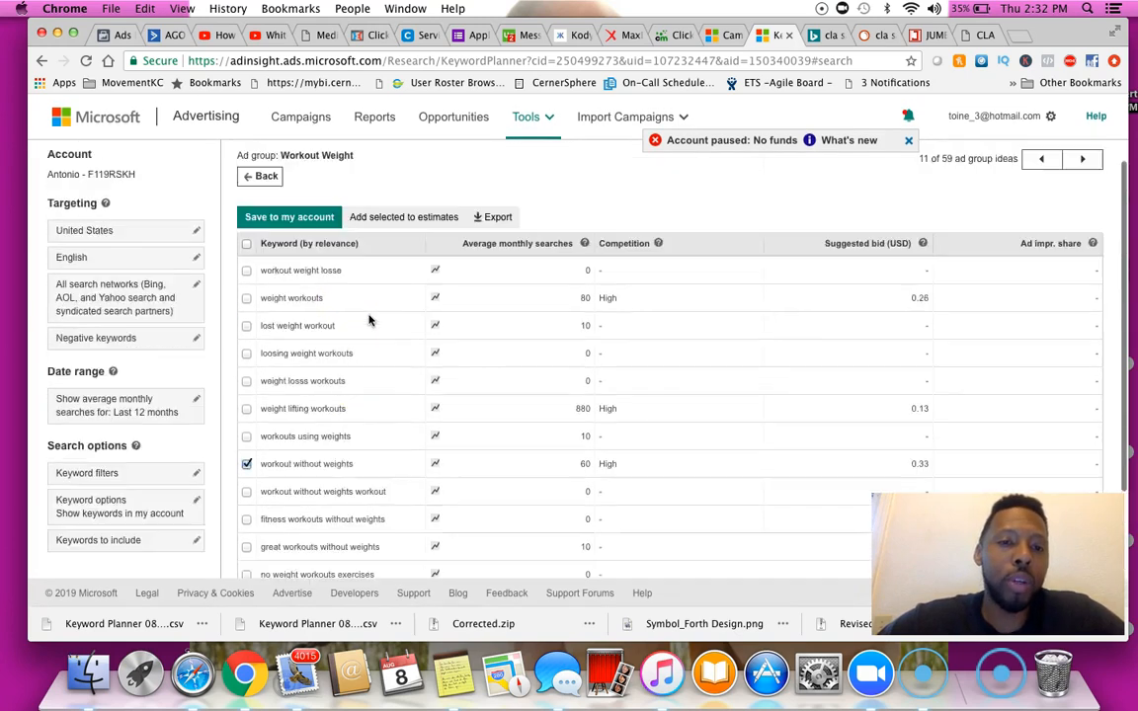
pyautogui.scroll(2, 369, 321)
pyautogui.click(1066, 203)
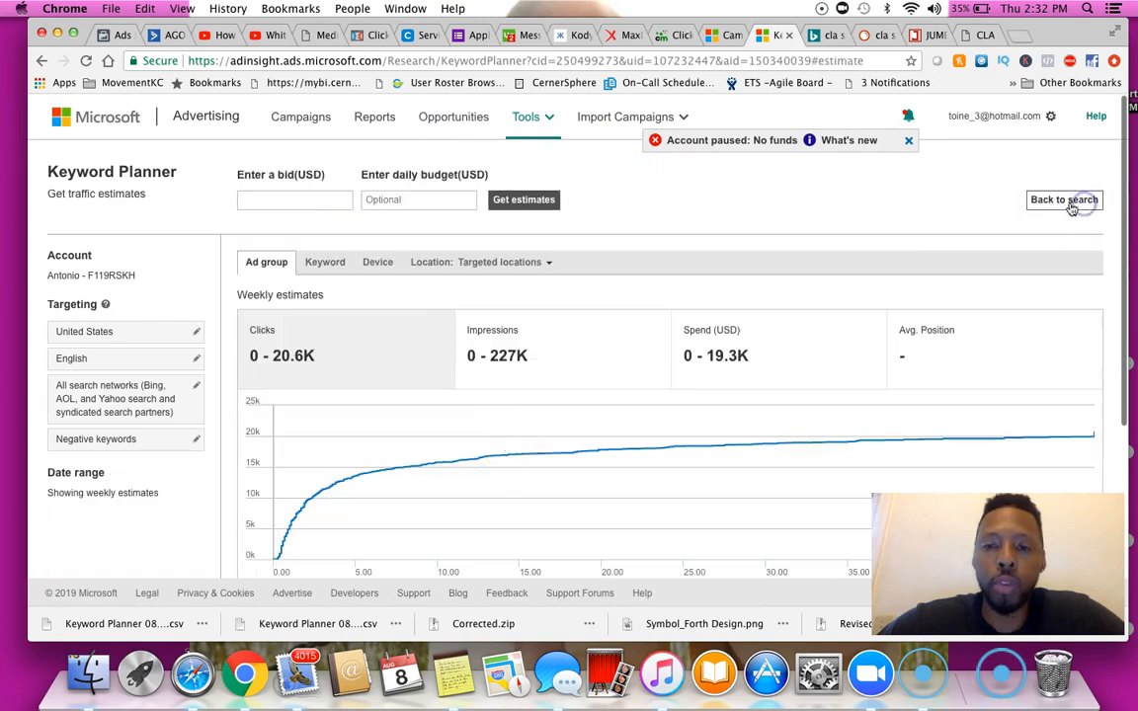
pyautogui.click(1064, 198)
pyautogui.scroll(-8, 401, 437)
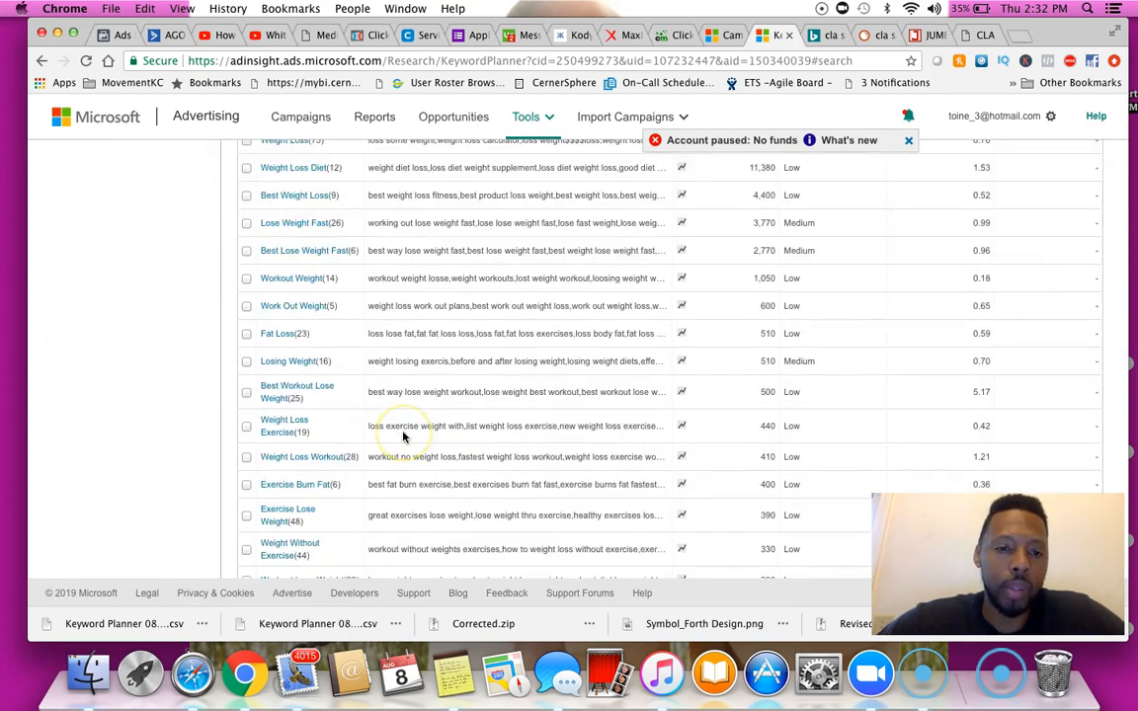
pyautogui.scroll(-5, 402, 437)
pyautogui.click(305, 457)
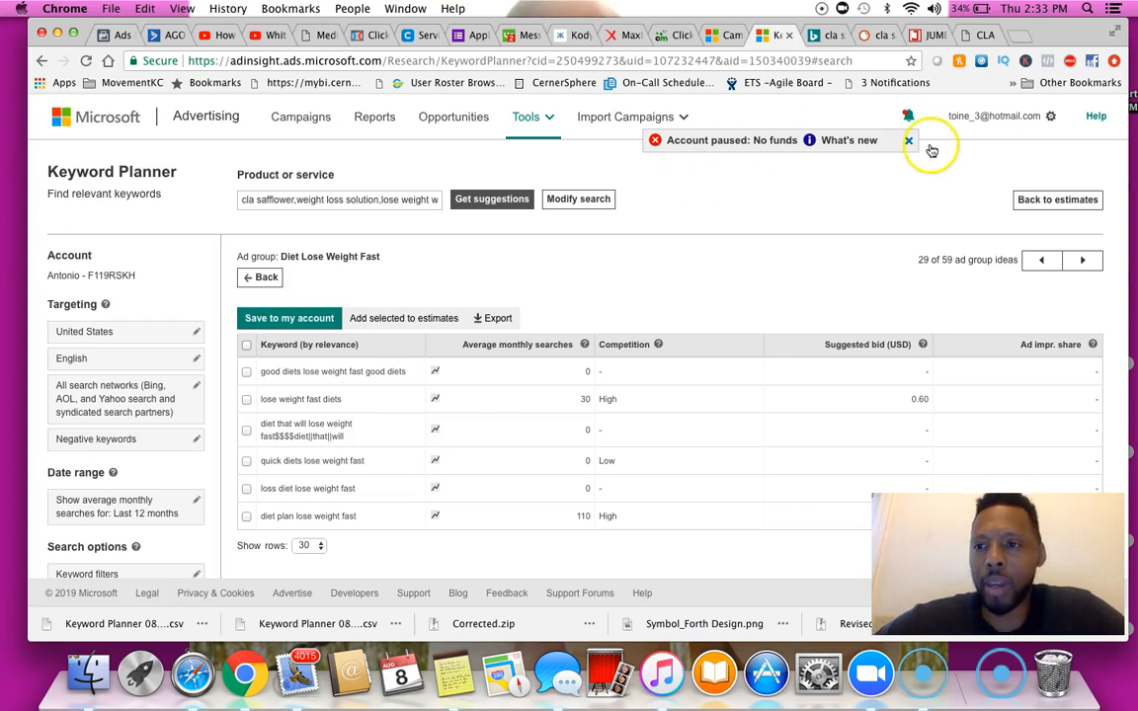
pyautogui.click(1044, 201)
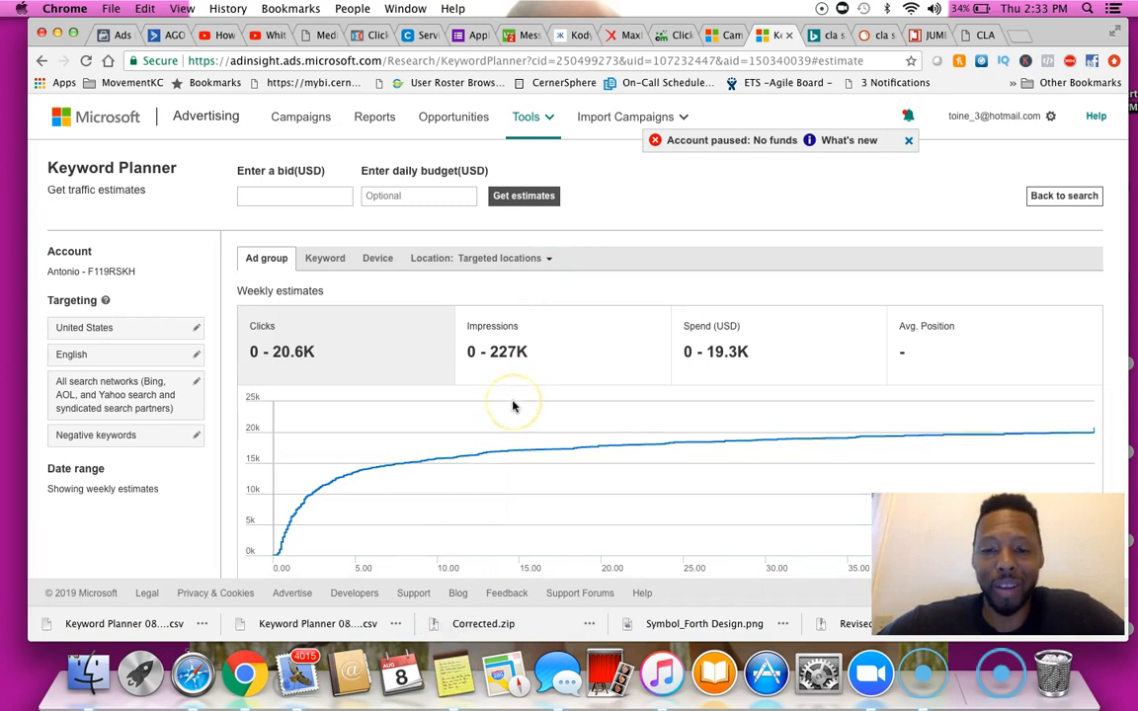
# Review the traffic estimates and the keyword list saved in the bing ads campaigns note
pyautogui.scroll(-3, 512, 406)
pyautogui.scroll(-8, 513, 406)
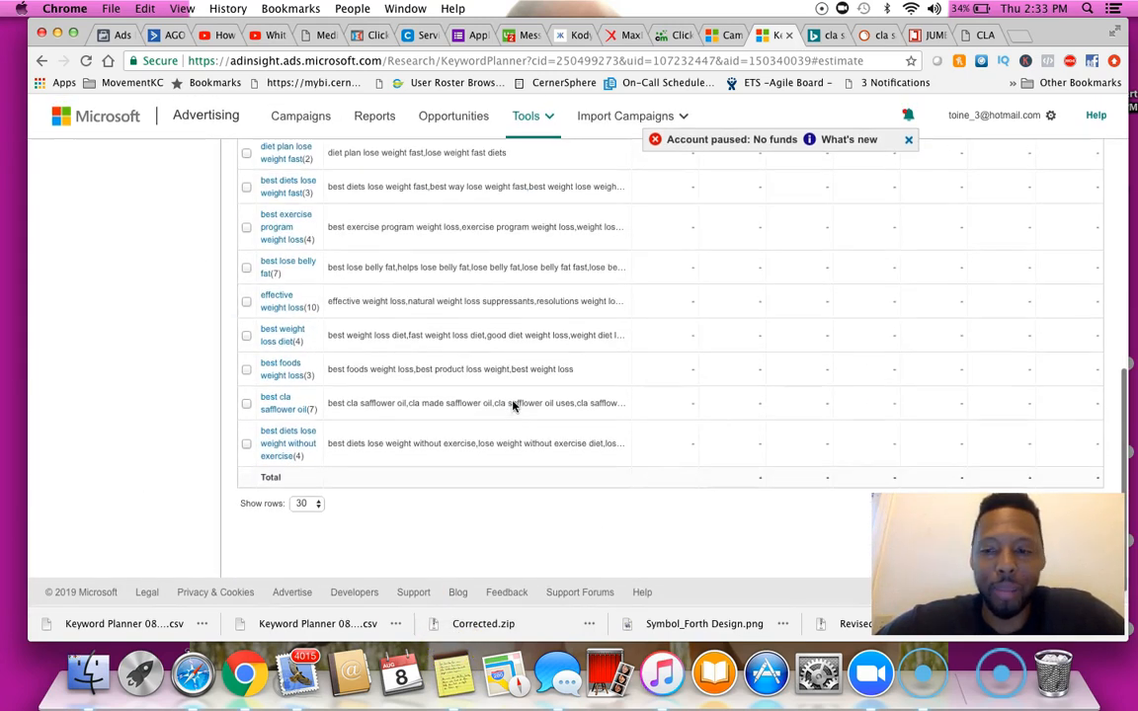
pyautogui.scroll(10, 512, 406)
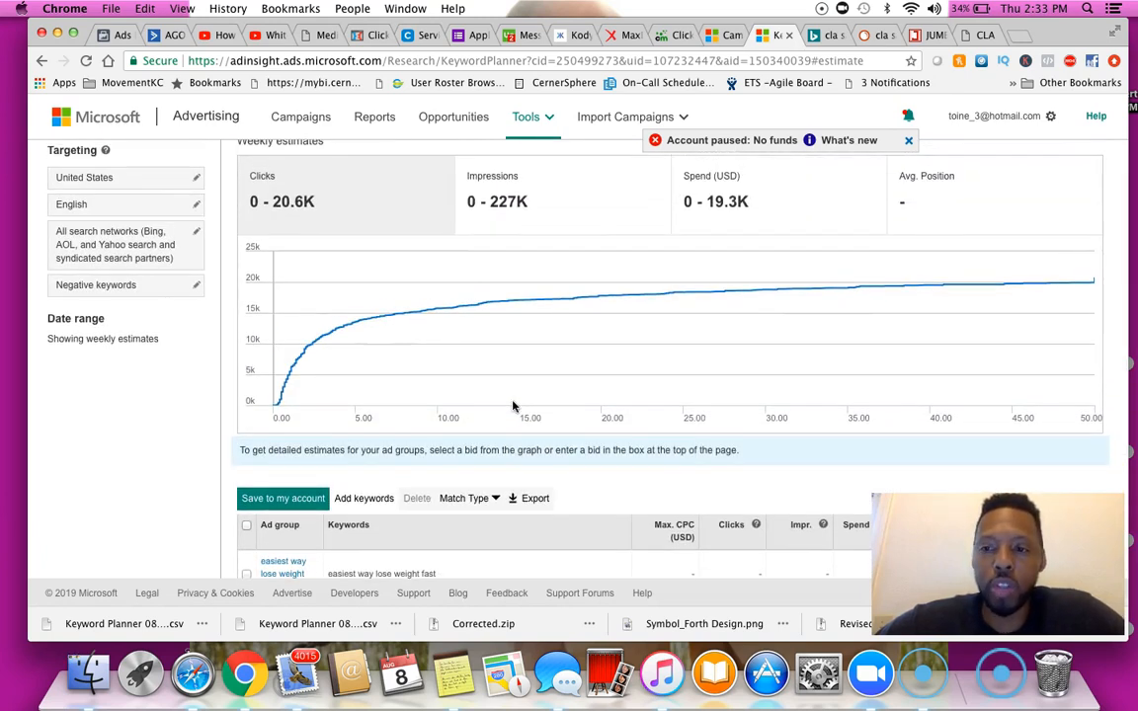
pyautogui.scroll(3, 513, 406)
pyautogui.click(454, 678)
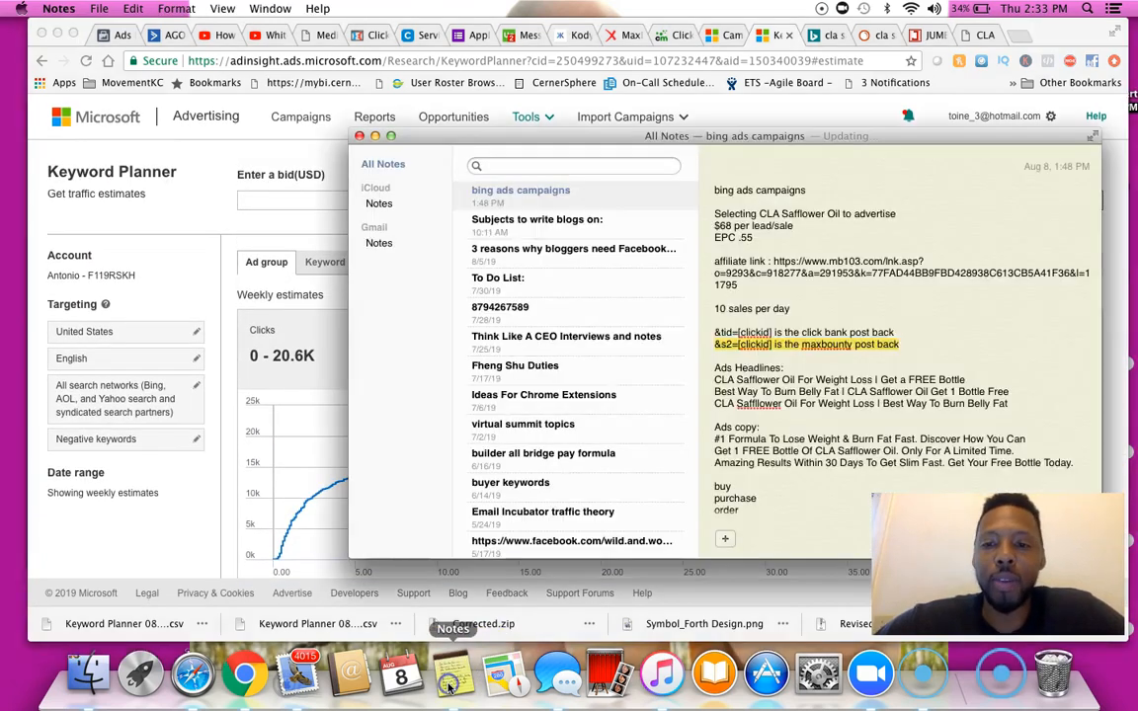
pyautogui.scroll(-10, 738, 395)
pyautogui.scroll(-8, 739, 395)
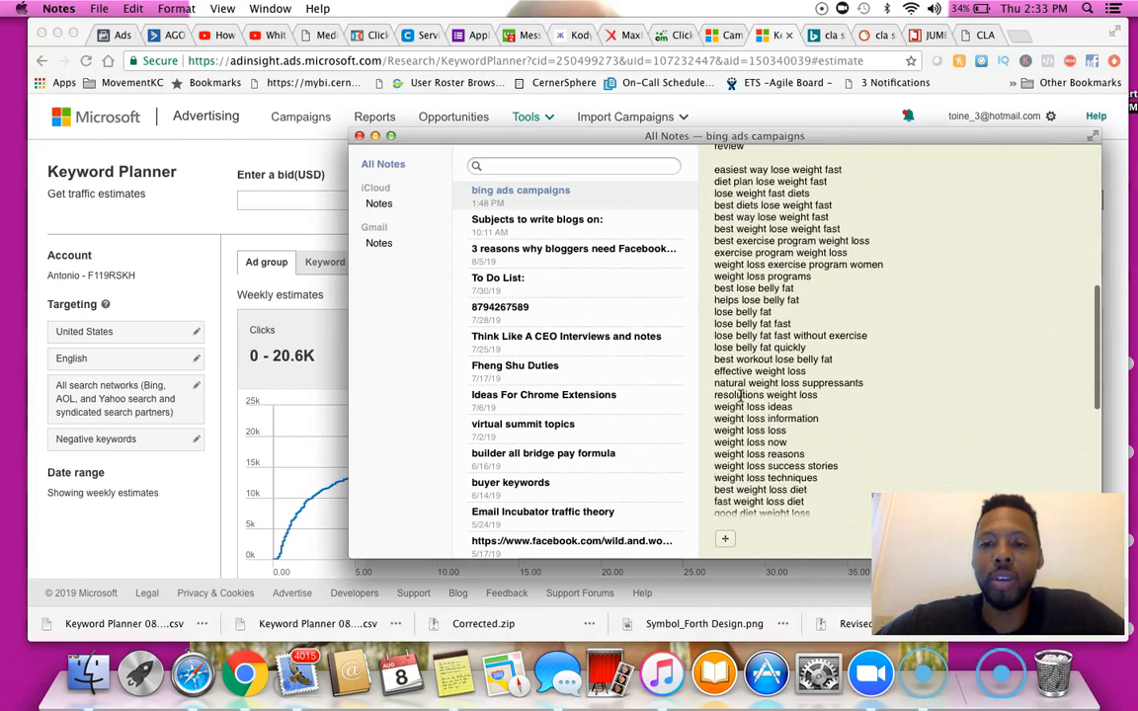
pyautogui.scroll(-5, 739, 396)
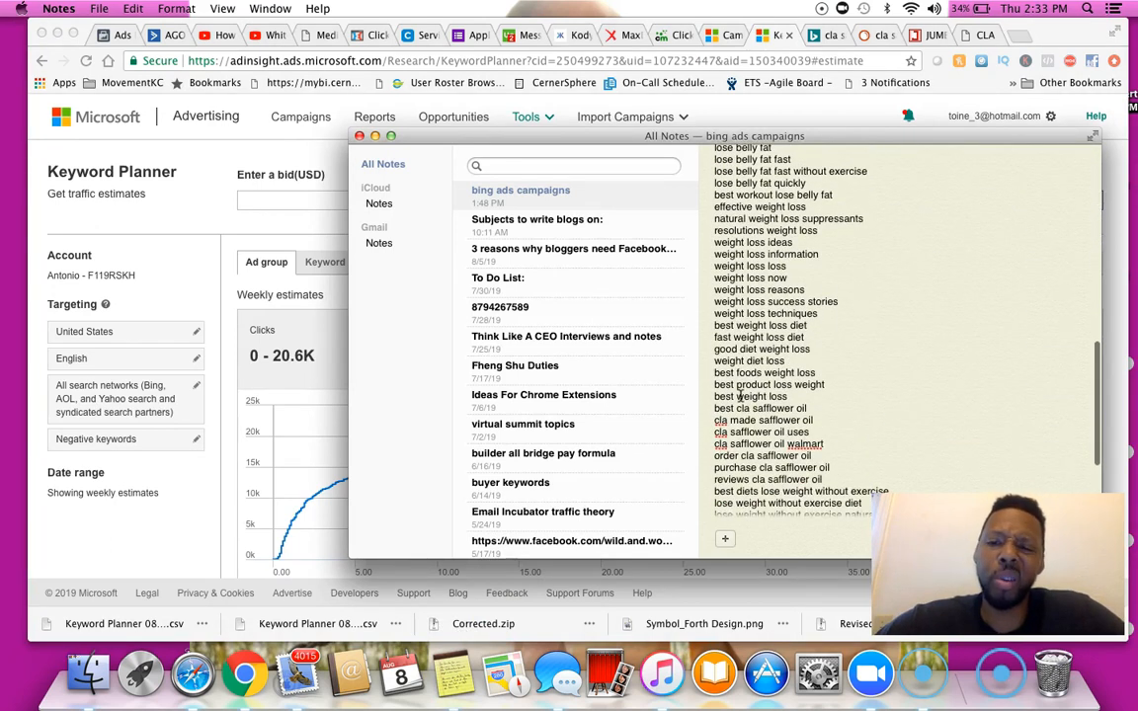
pyautogui.scroll(7, 739, 395)
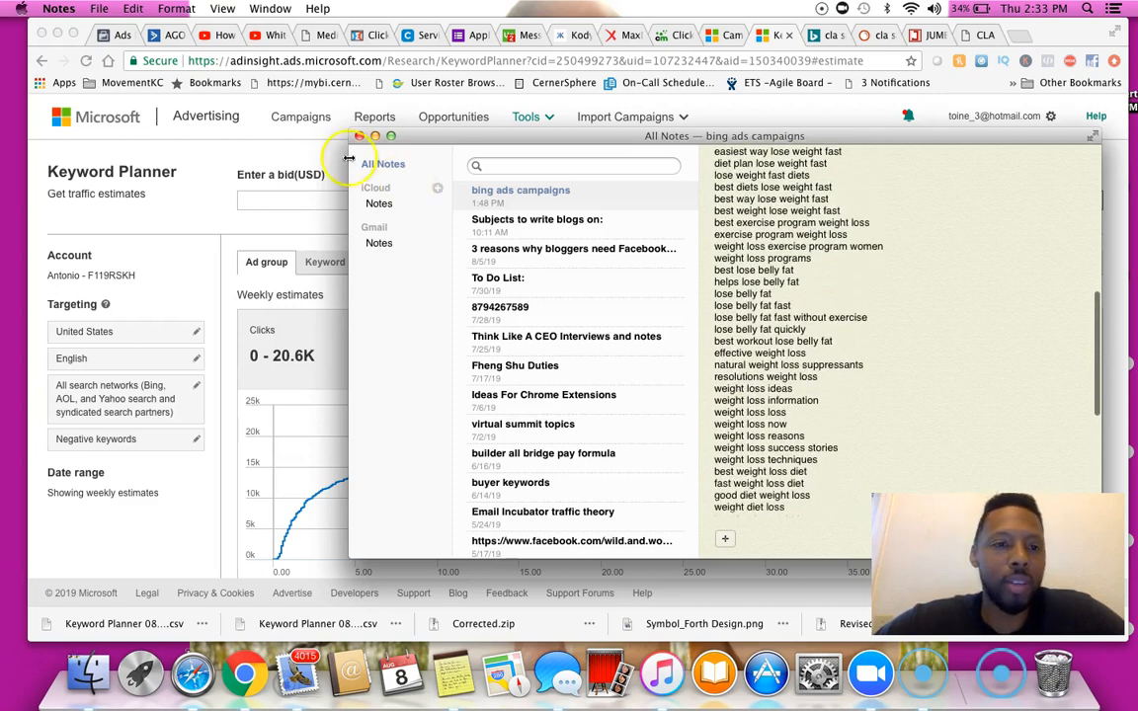
pyautogui.click(191, 196)
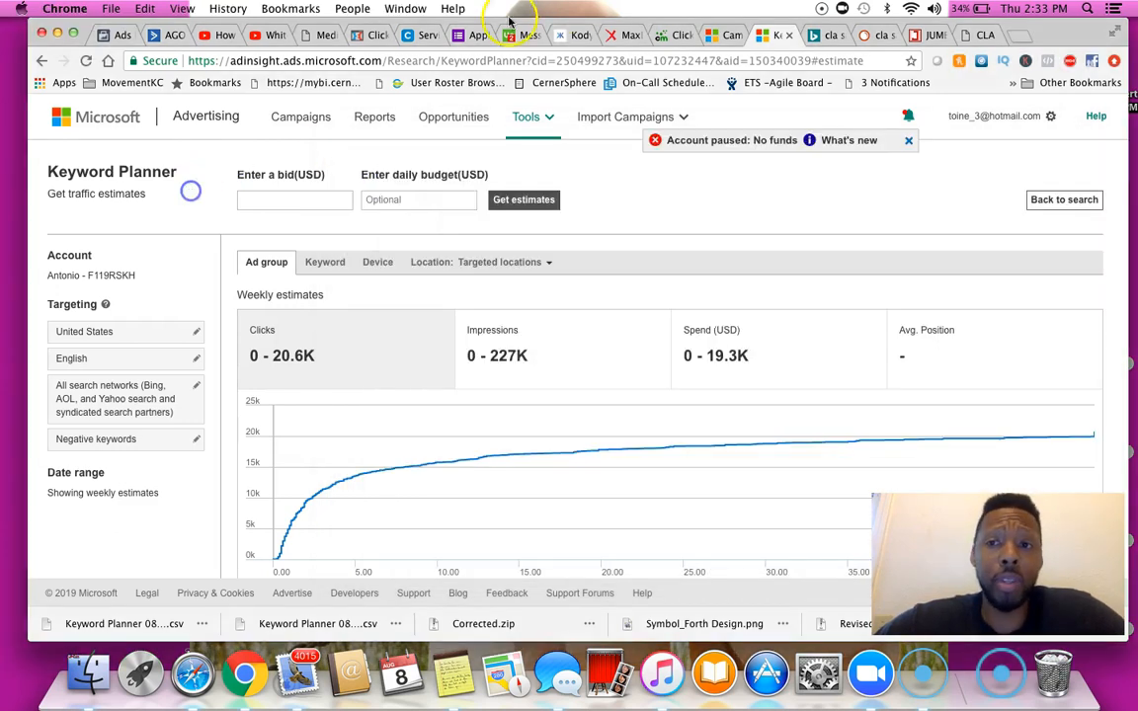
pyautogui.click(722, 39)
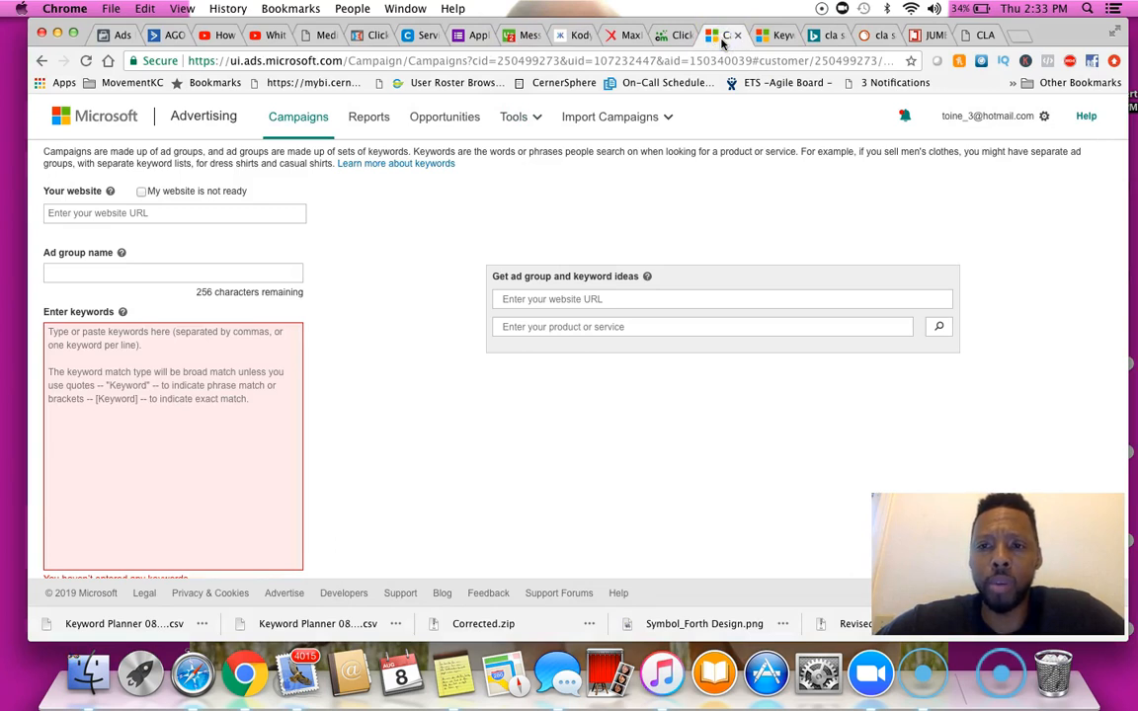
pyautogui.click(774, 33)
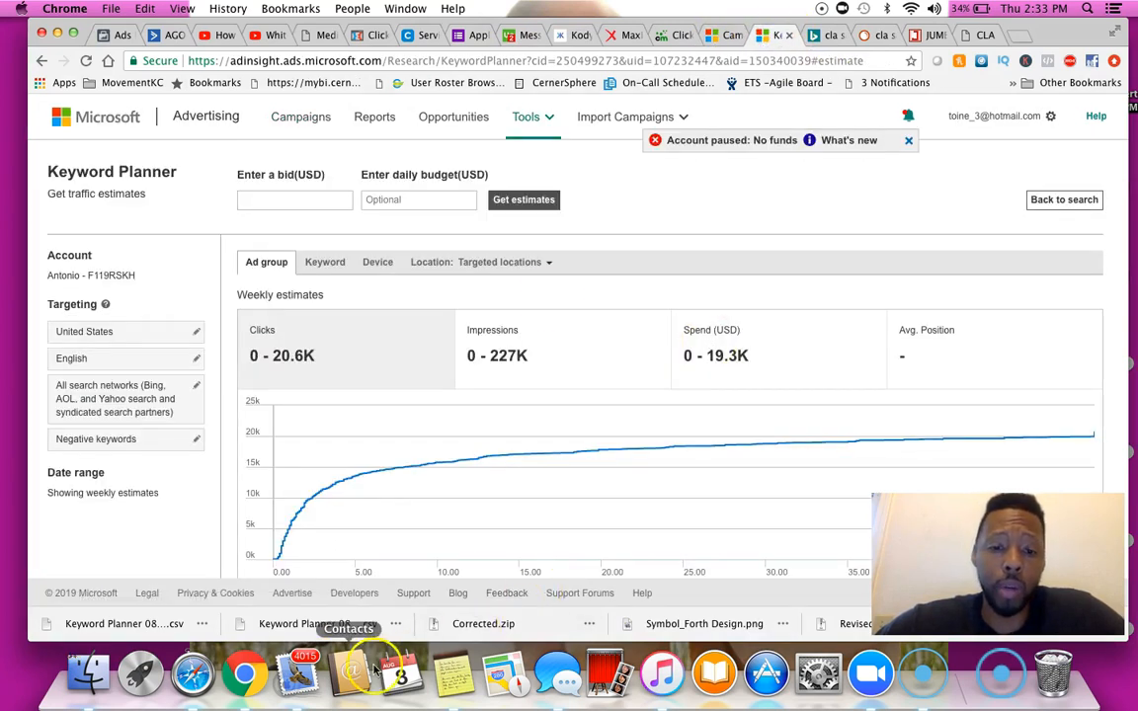
pyautogui.click(719, 35)
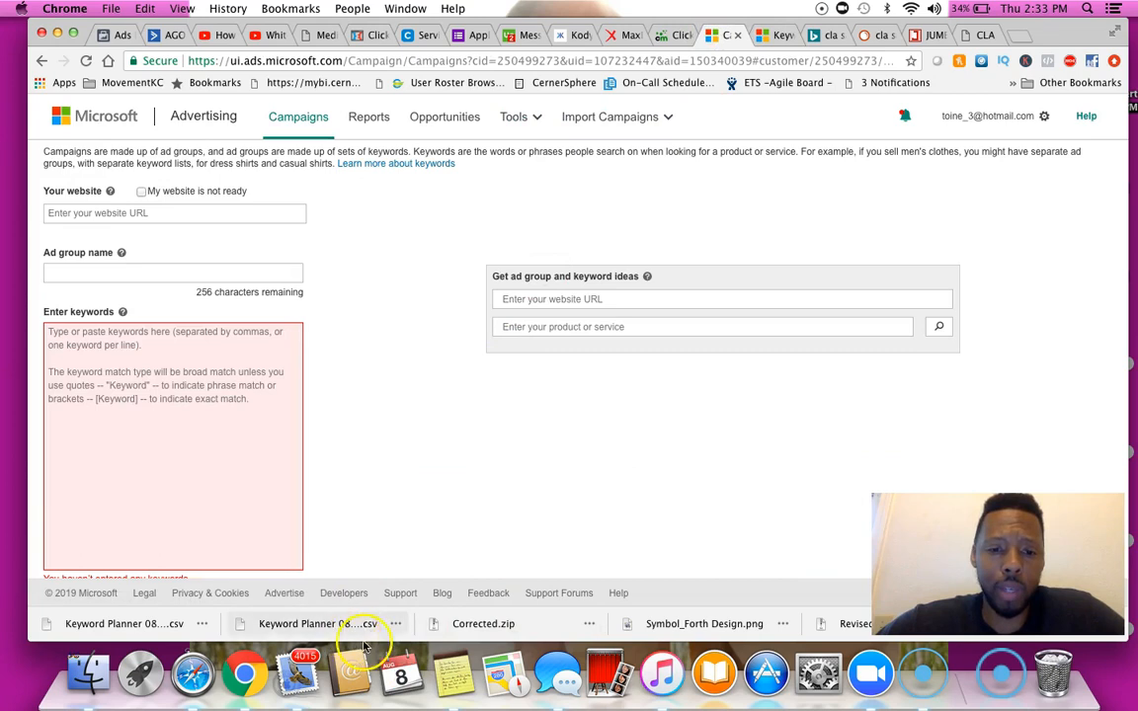
# Copy the whole keyword list in the note, from easiest way lose weight fast to lose weight without exercise youtube
pyautogui.click(453, 675)
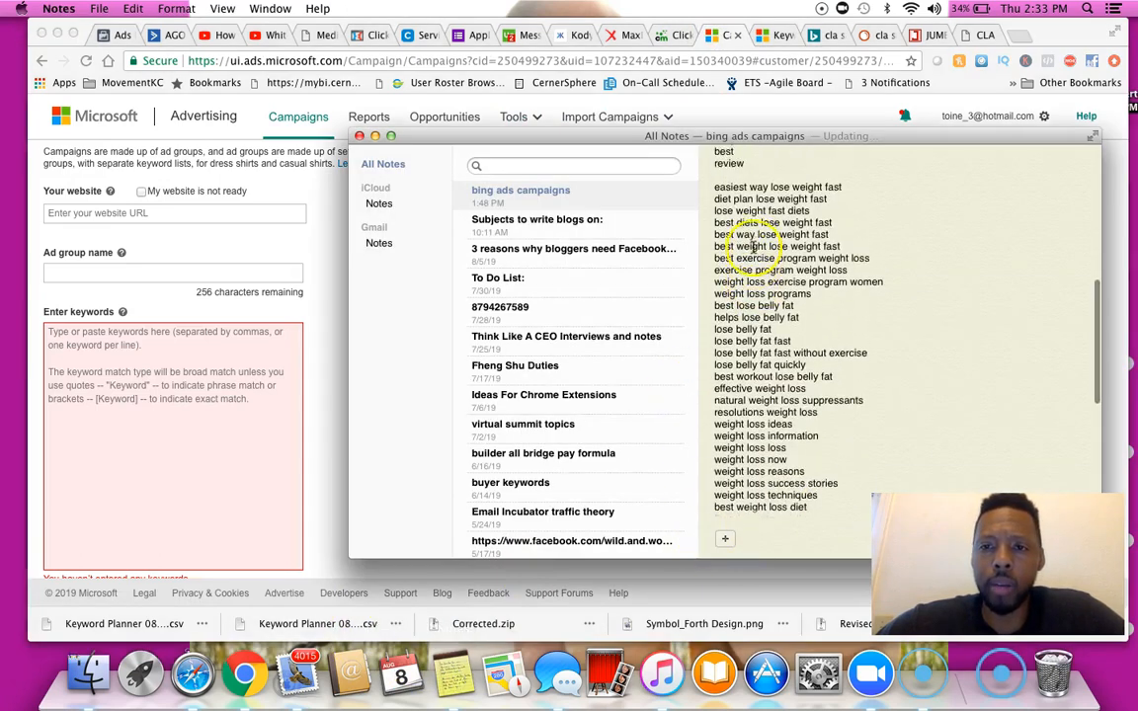
pyautogui.moveTo(713, 191); pyautogui.dragTo(713, 308)
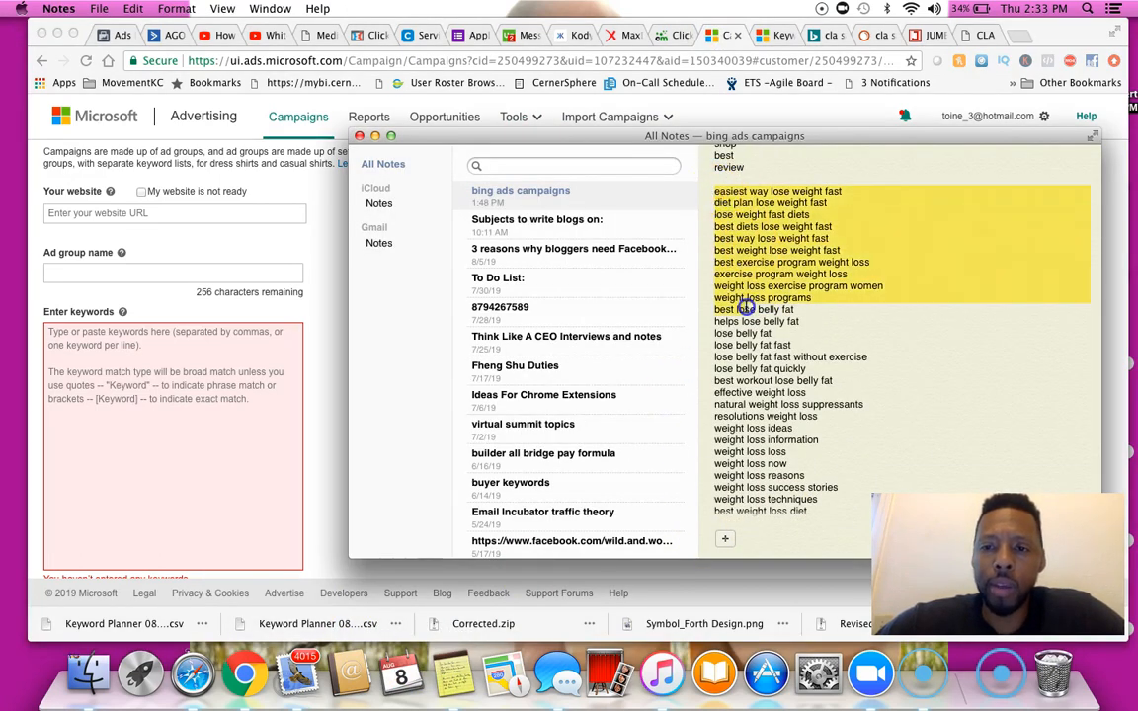
pyautogui.hotkey('ctrl', 'Up')
pyautogui.click(731, 267)
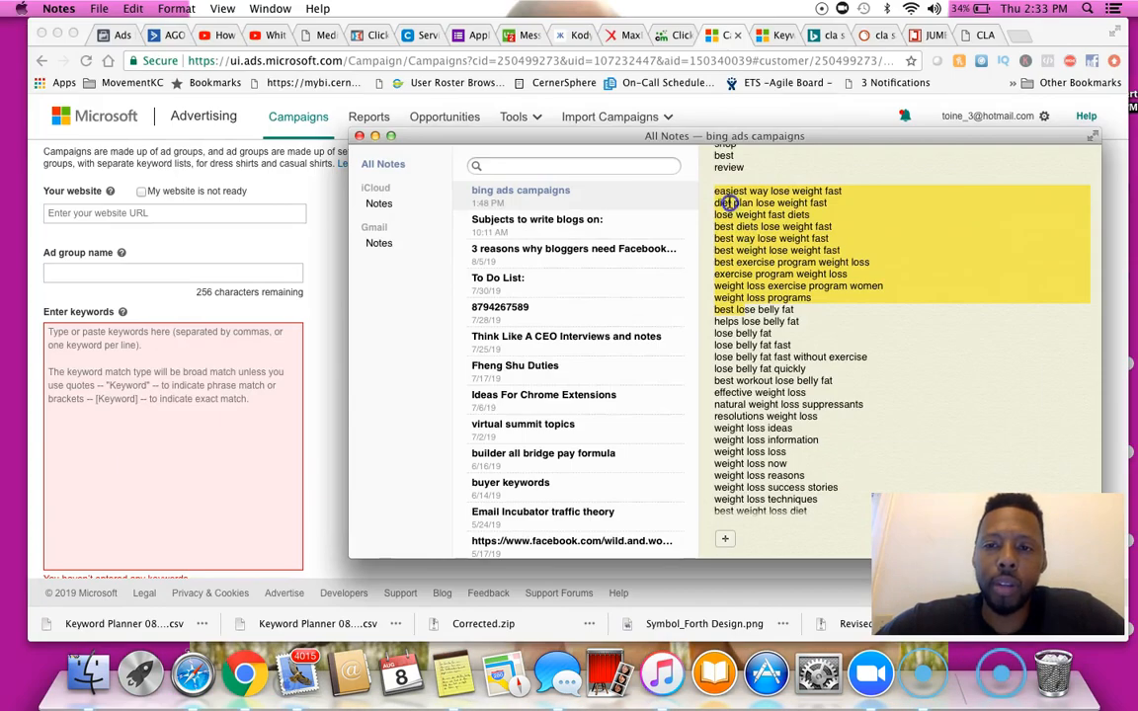
pyautogui.click(716, 190)
pyautogui.moveTo(716, 191); pyautogui.dragTo(854, 414)
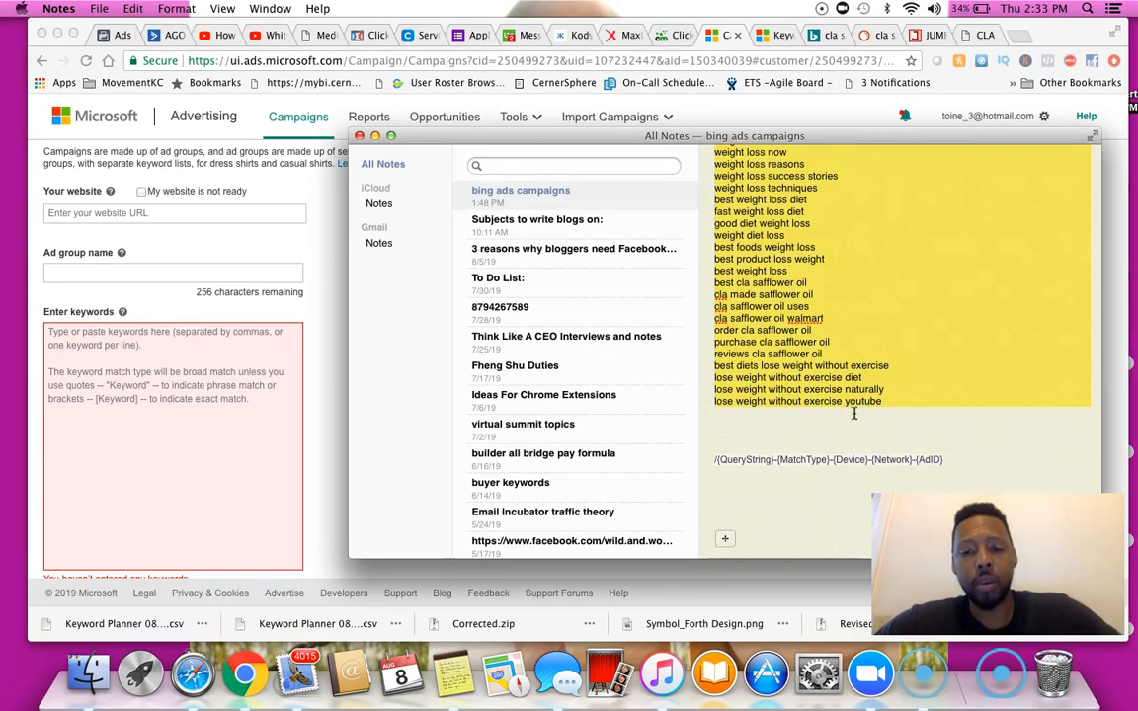
# Paste the copied keywords into the ad group's keyword box, then clear the box again
pyautogui.click(172, 399)
pyautogui.click(175, 389)
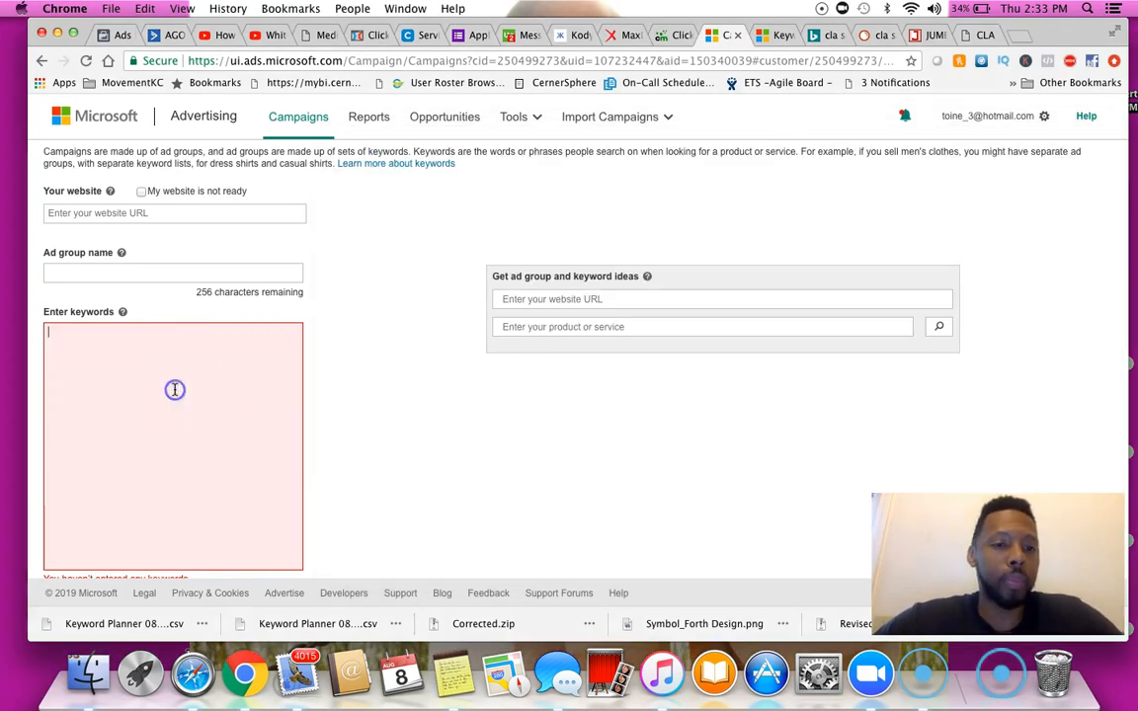
pyautogui.press('super+v')
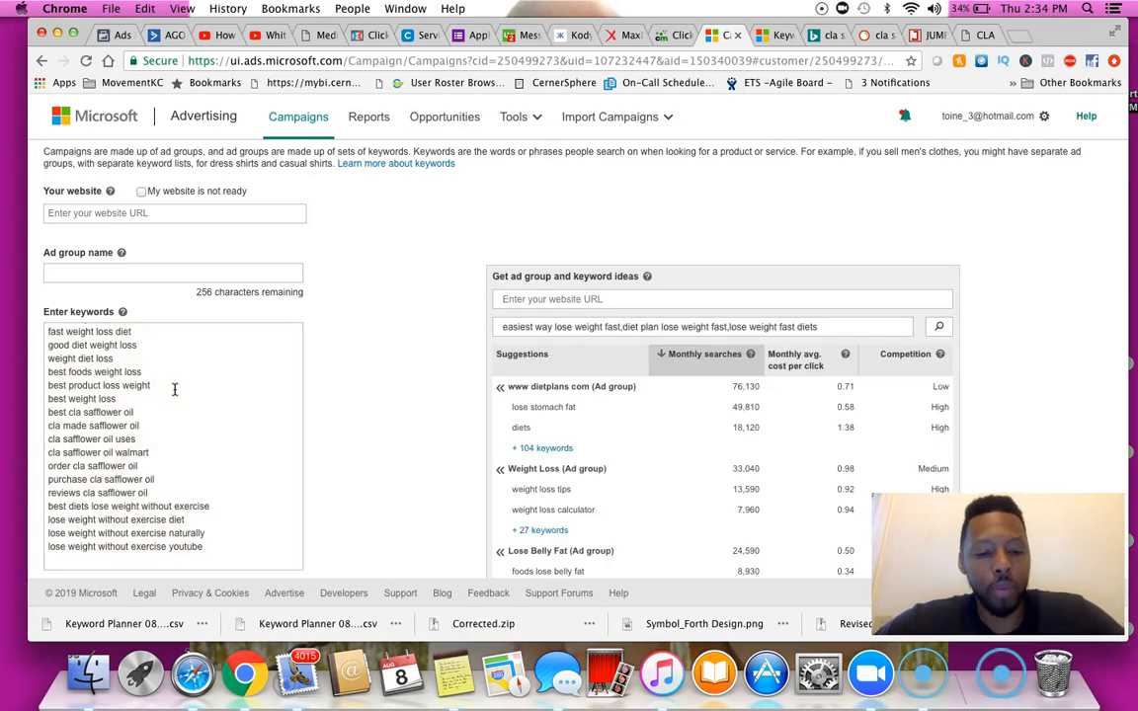
pyautogui.click(174, 389)
pyautogui.press('super+a')
pyautogui.press('super+c')
pyautogui.press('BackSpace')
pyautogui.click(169, 354)
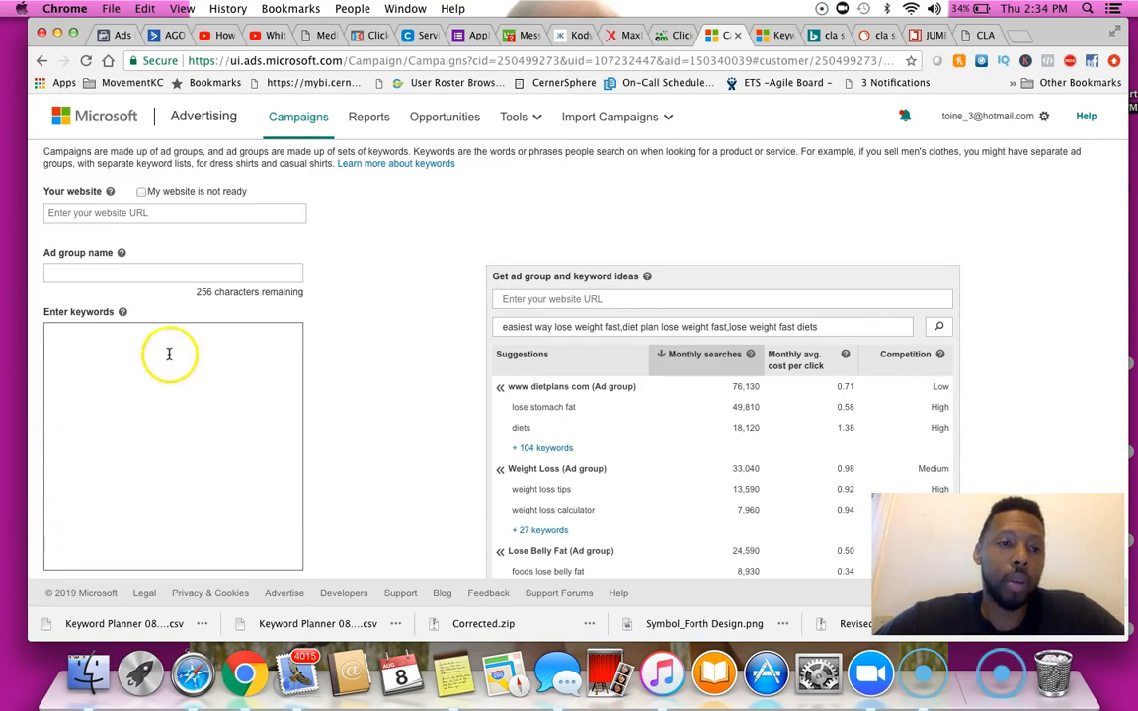
# Name the ad group Bing Ads - S
pyautogui.click(145, 272)
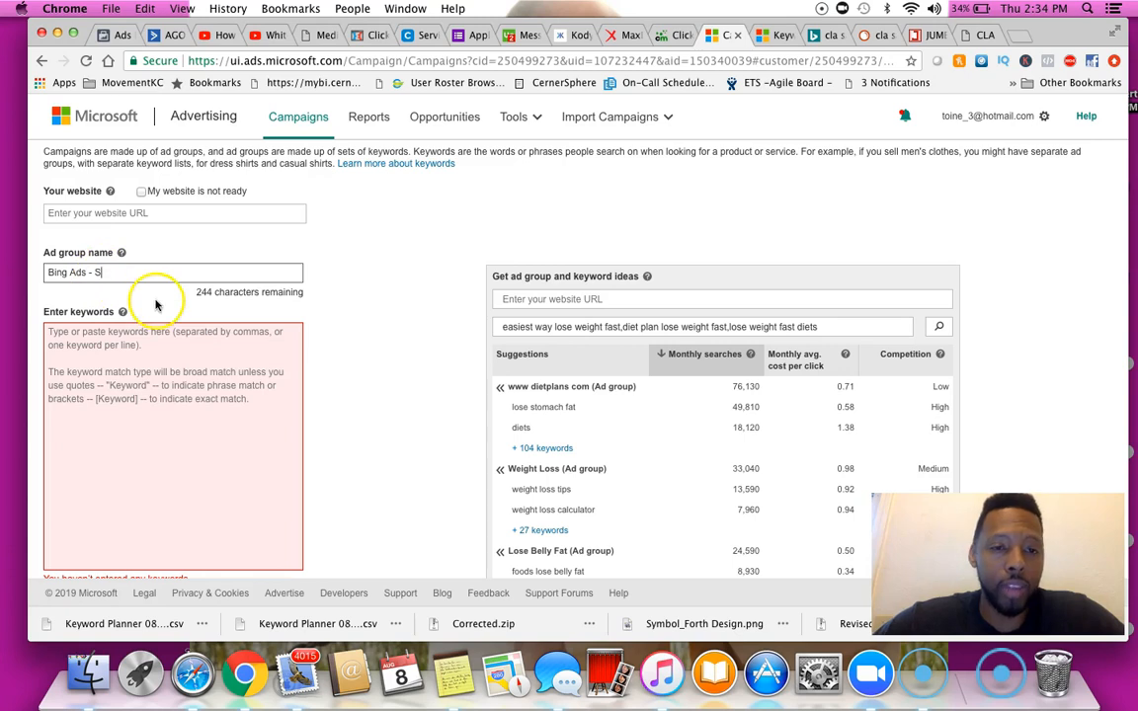
pyautogui.click(198, 376)
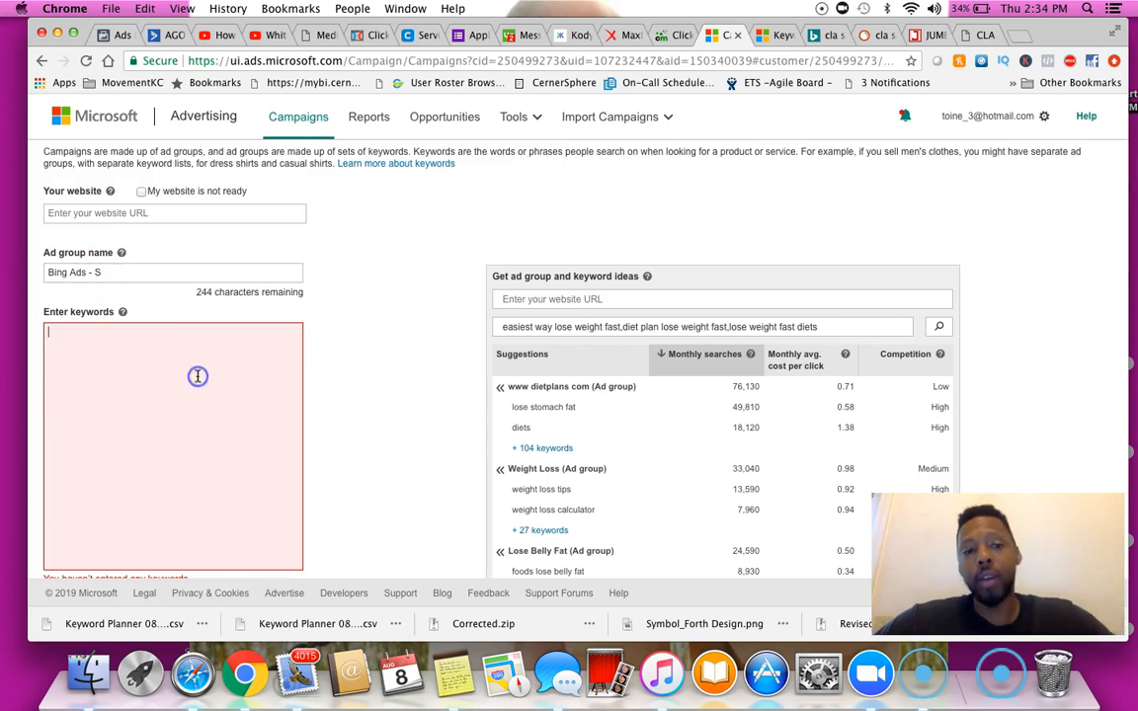
# Paste the keyword list into the Jumbo Keyword tool and apply Broad match
pyautogui.click(920, 35)
pyautogui.moveTo(368, 60); pyautogui.dragTo(299, 62)
pyautogui.click(343, 322)
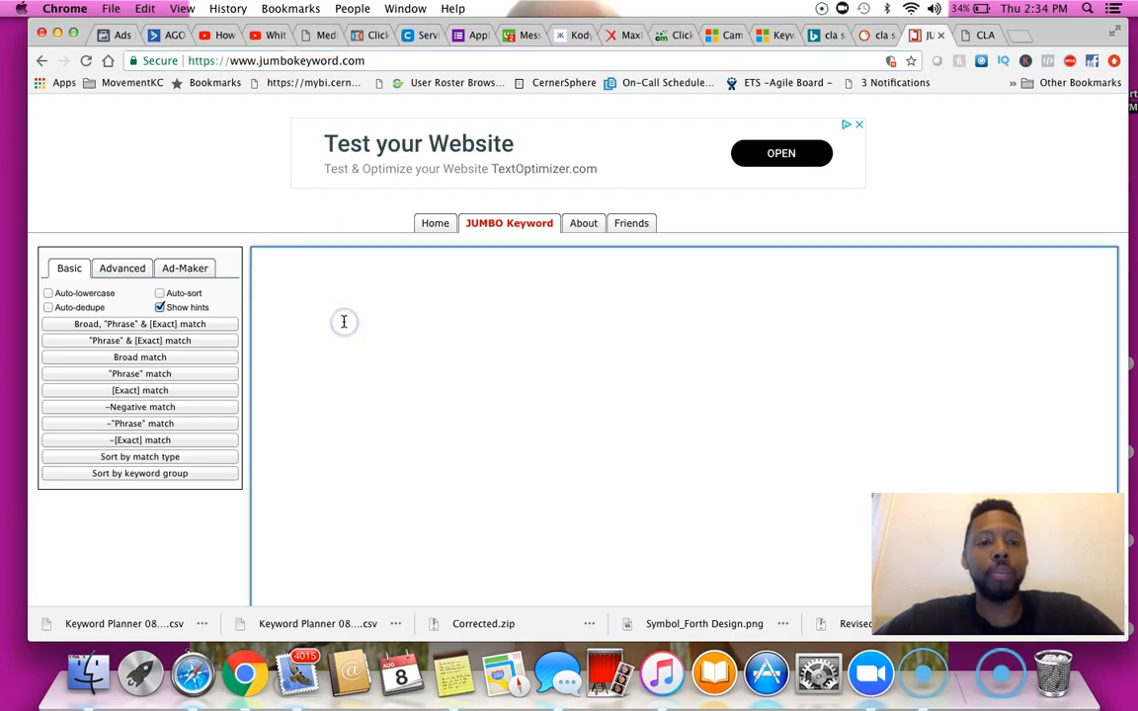
pyautogui.press('super+v')
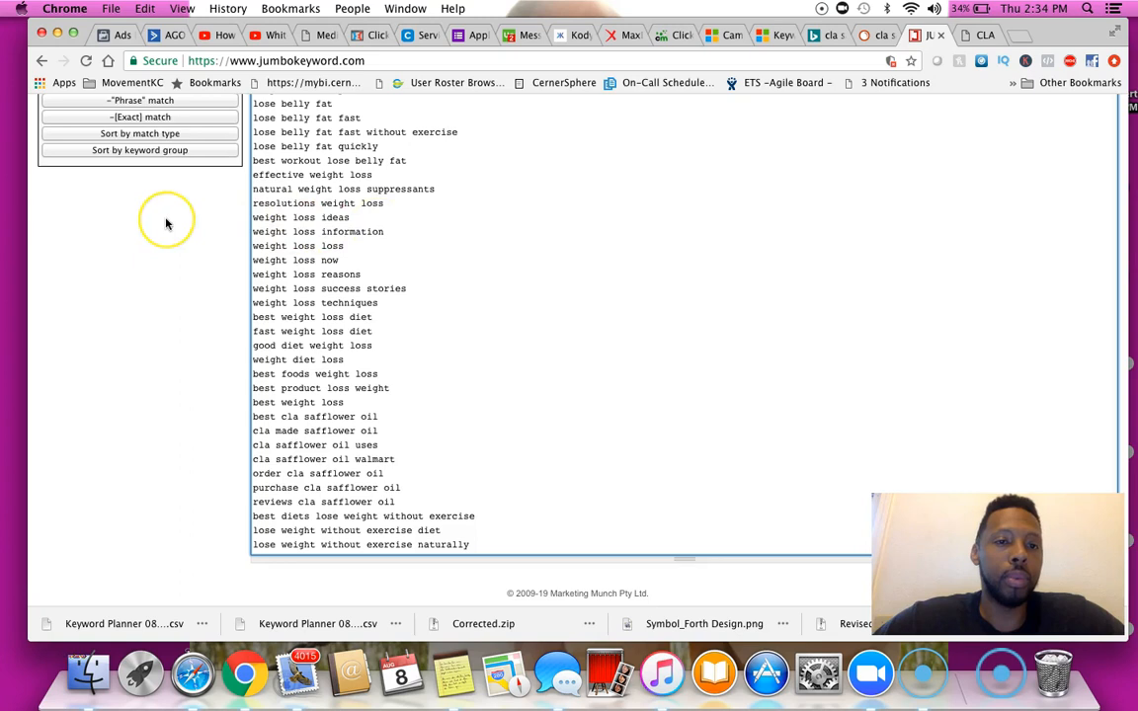
pyautogui.scroll(5, 163, 221)
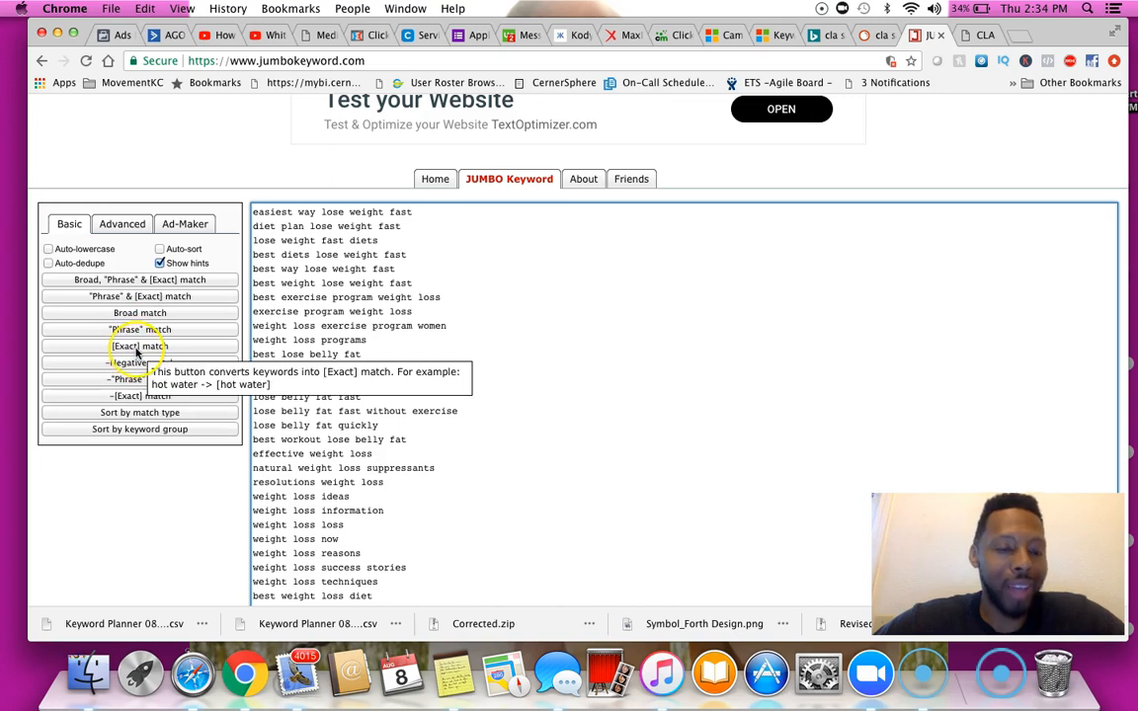
pyautogui.click(162, 315)
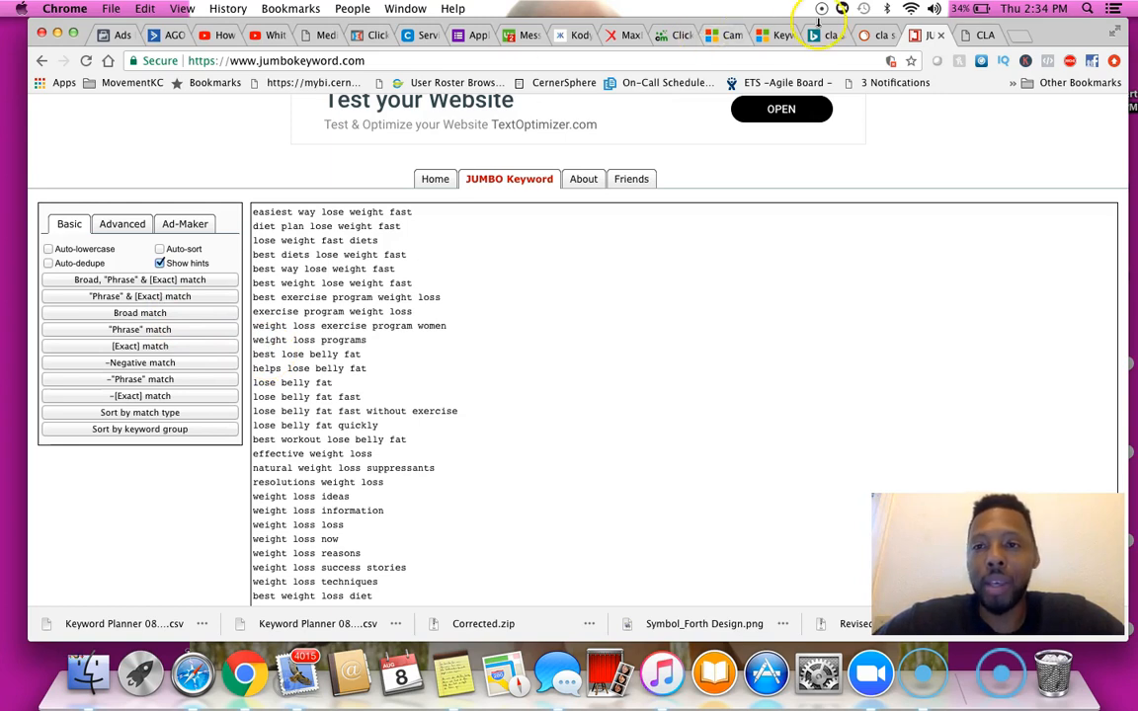
# Paste the broad-match keywords into the ad group's Enter keywords box
pyautogui.click(775, 34)
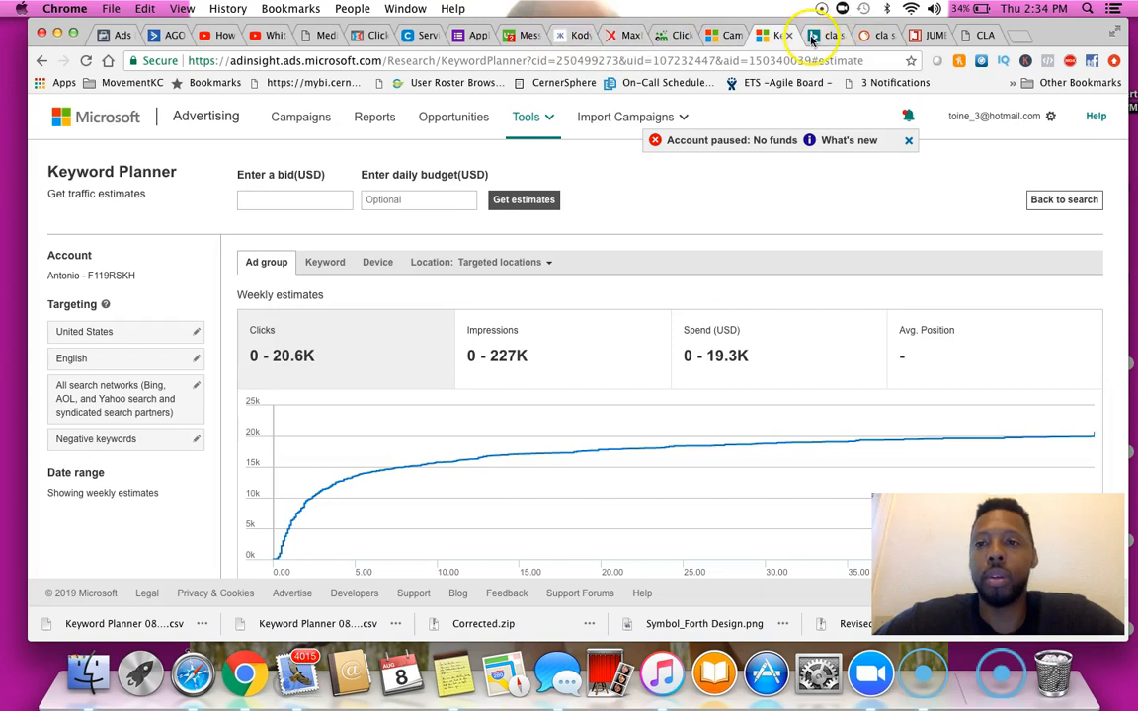
pyautogui.click(729, 34)
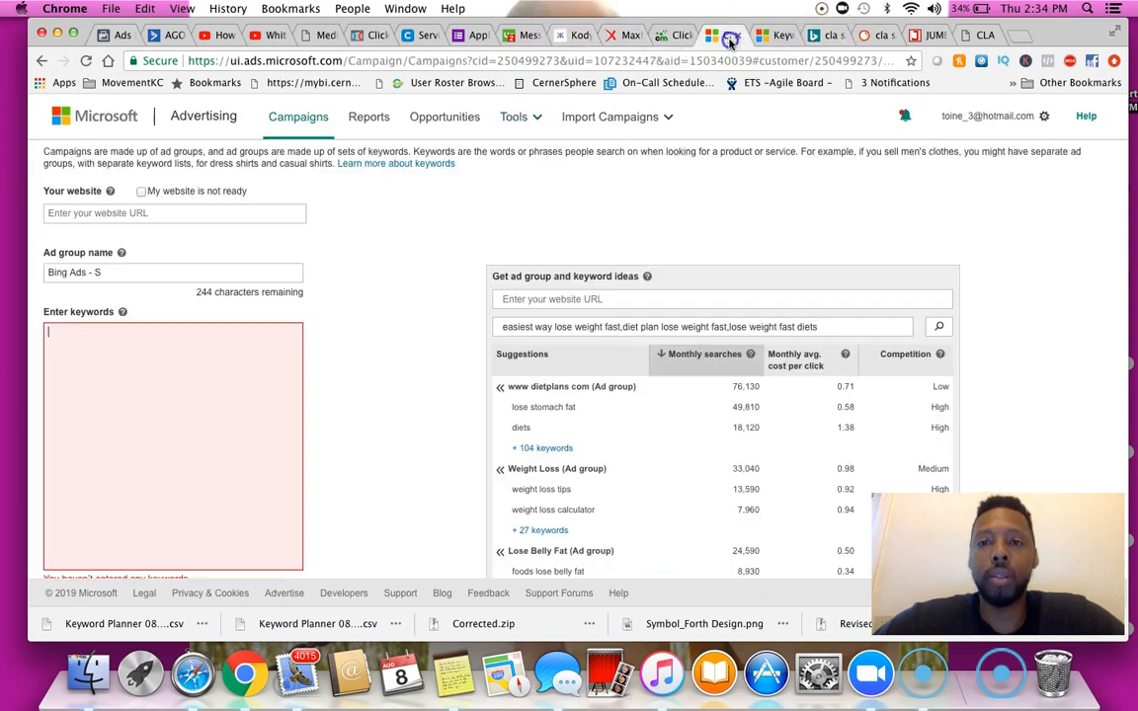
pyautogui.click(216, 437)
pyautogui.press('super+v')
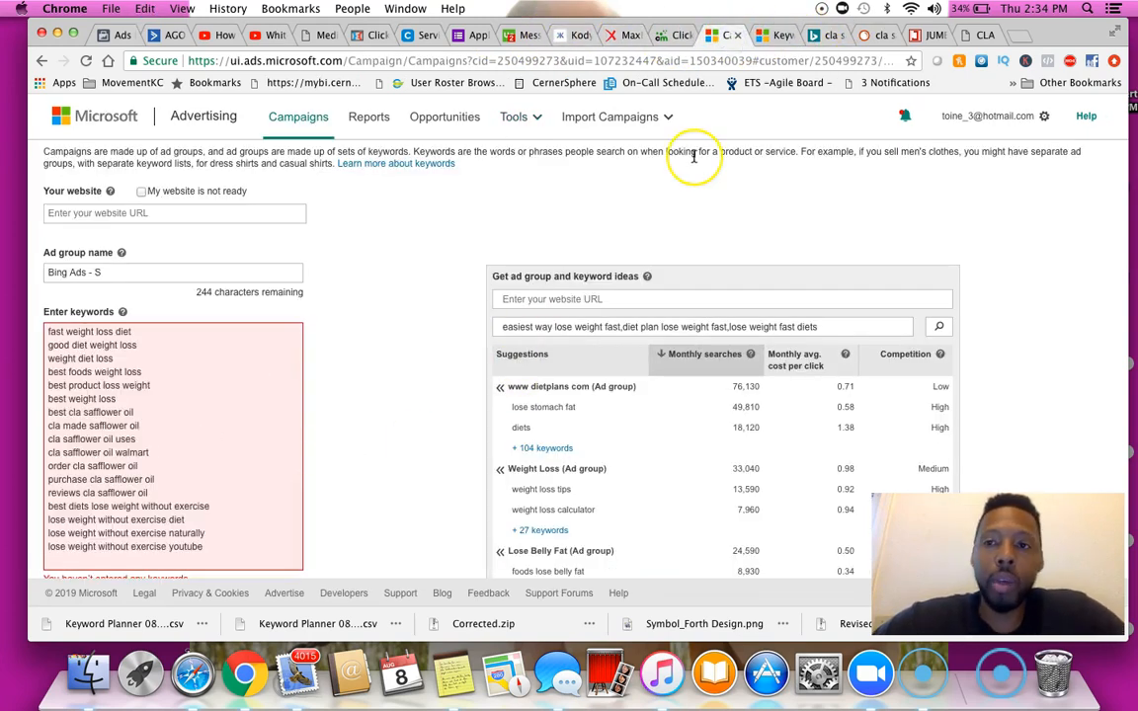
pyautogui.press('BackSpace')
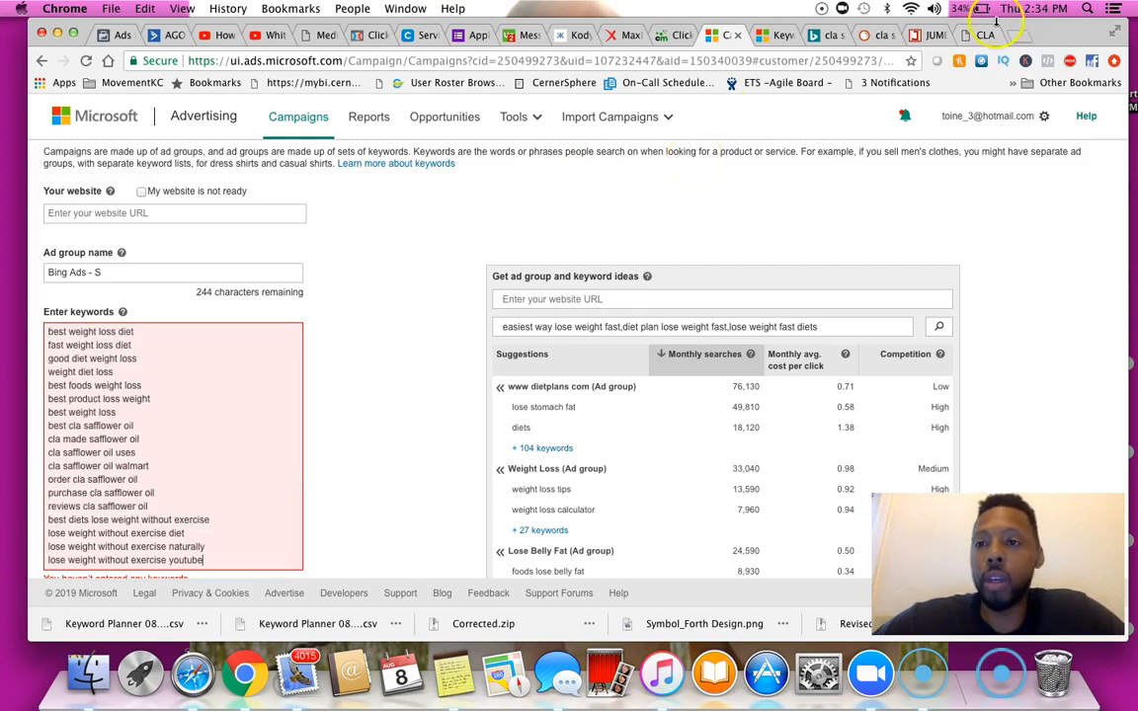
# Convert the list to Phrase match in Jumbo Keyword, copy it, and paste the quoted keywords into the ad group's keyword box
pyautogui.click(924, 35)
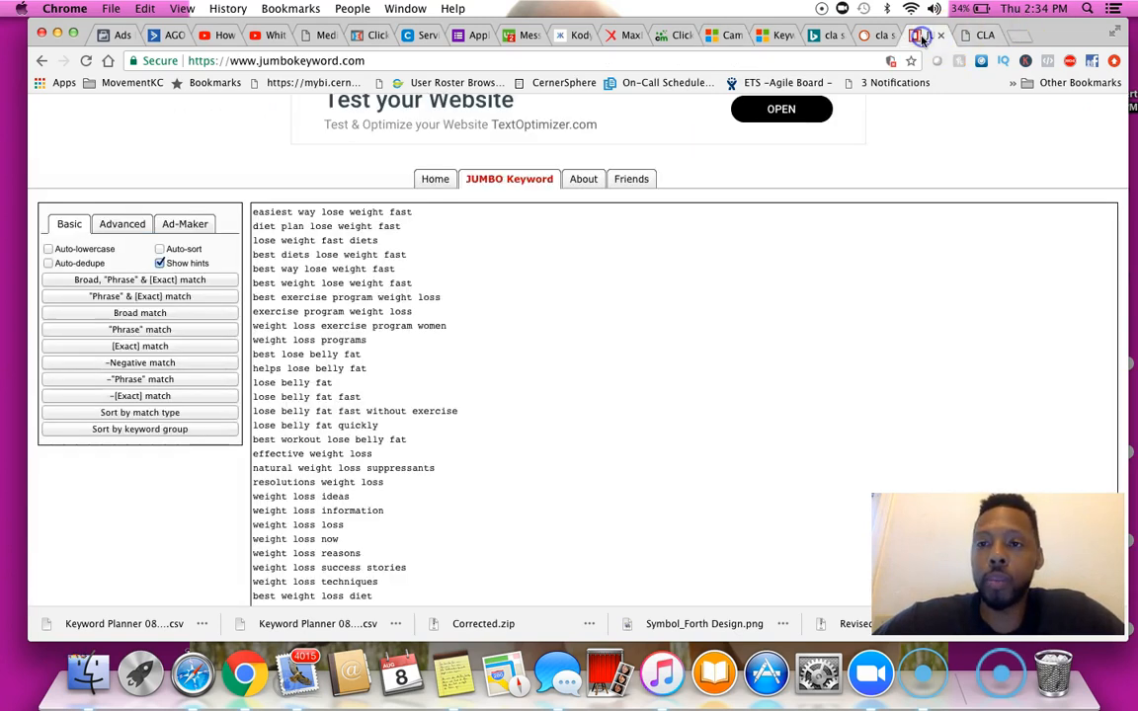
pyautogui.click(204, 329)
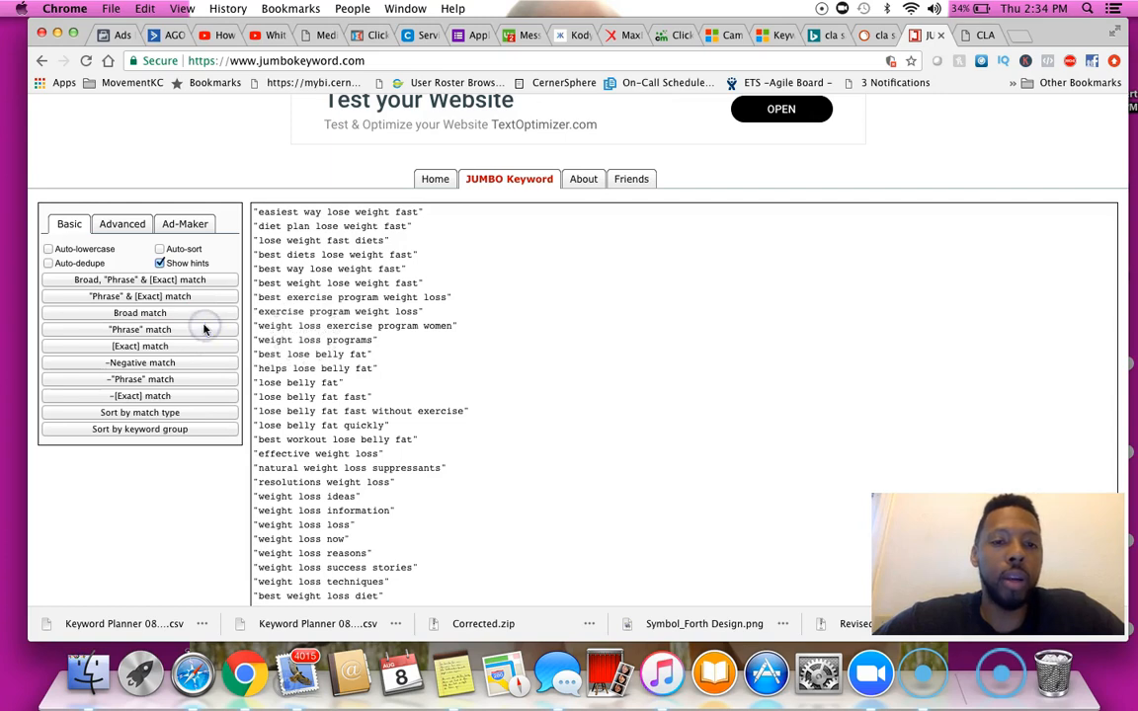
pyautogui.click(305, 342)
pyautogui.press('super+a')
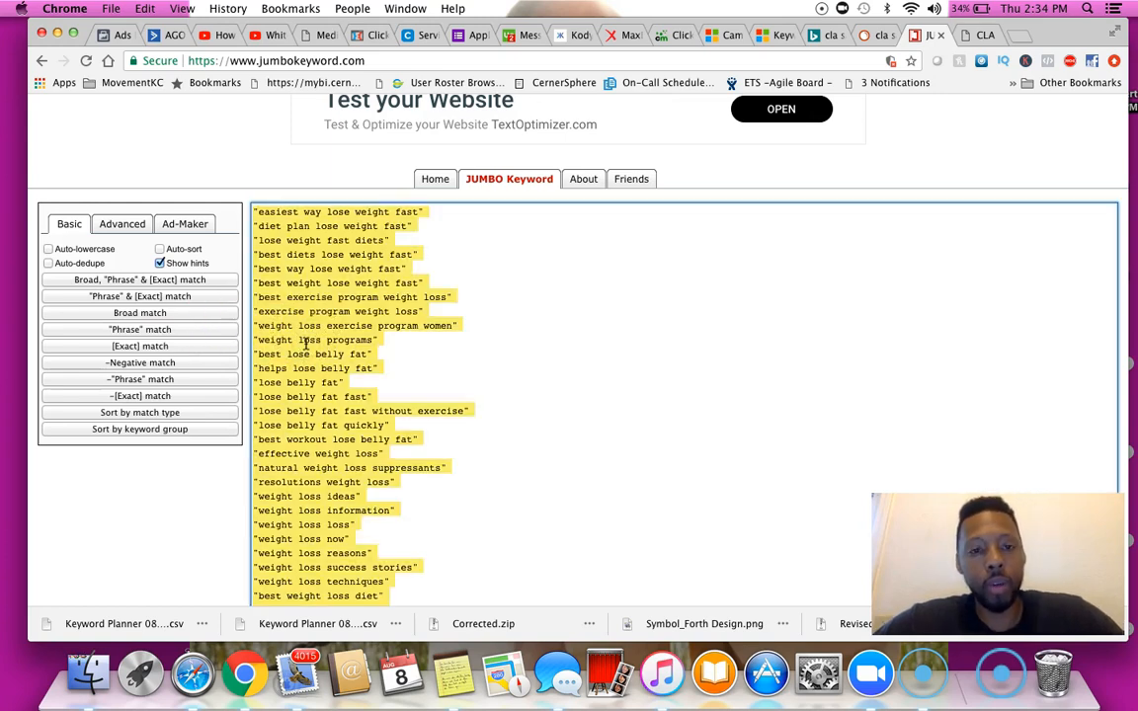
pyautogui.click(728, 36)
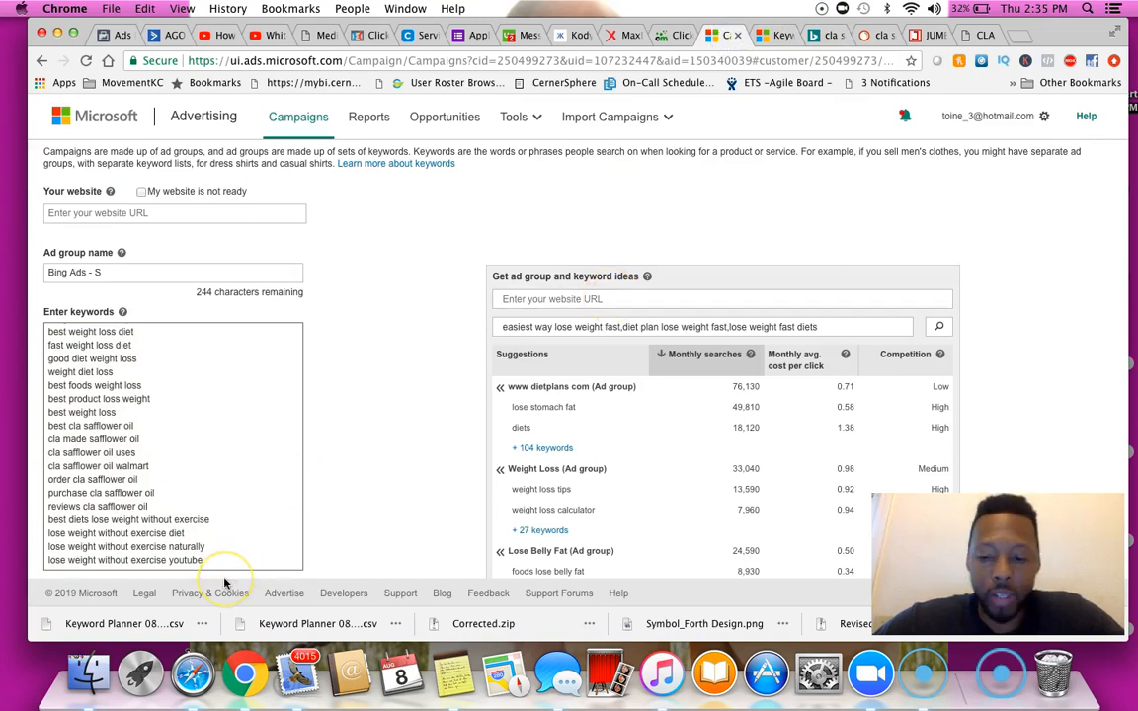
pyautogui.write('"best weight loss diet" "fast weight loss diet" "good diet weight loss" "weight diet loss" "best foods weight loss" "best product loss weight" "best weight loss" "best cla safflower oil" "cla made safflower oil" "cla safflower oil uses" "cla safflower oil walmart" "order cla safflower oil" "purchase cla safflower oil" "reviews cla safflower oil" "best diets lose weight without exercise" "lose weight without exercise diet" "lose weight without exercise naturally" "lose weight without exercise youtube"')
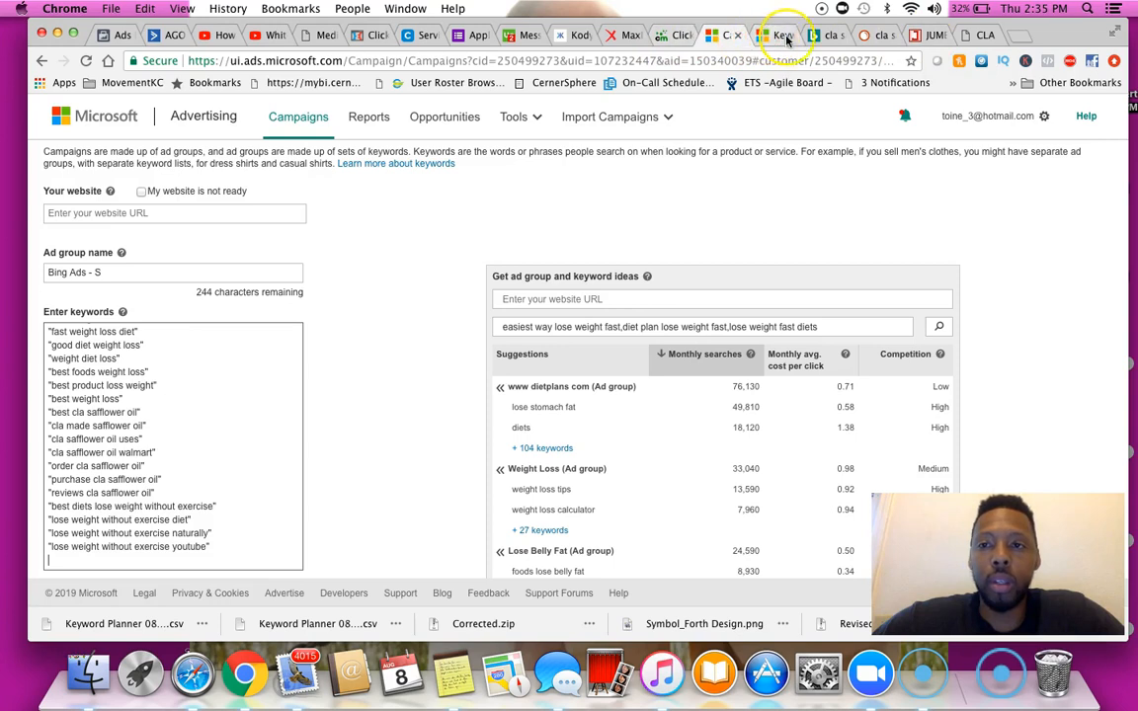
# Convert the keyword list to Exact match in Jumbo Keyword and select all the bracketed keywords
pyautogui.click(928, 35)
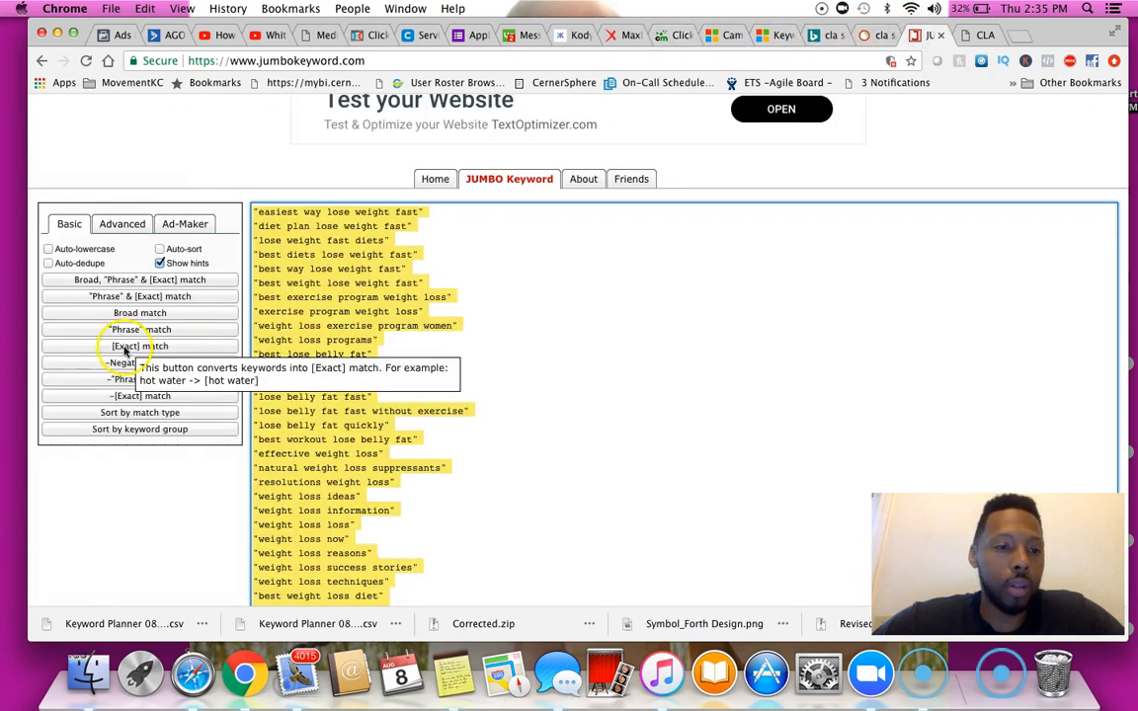
pyautogui.click(126, 348)
pyautogui.click(346, 309)
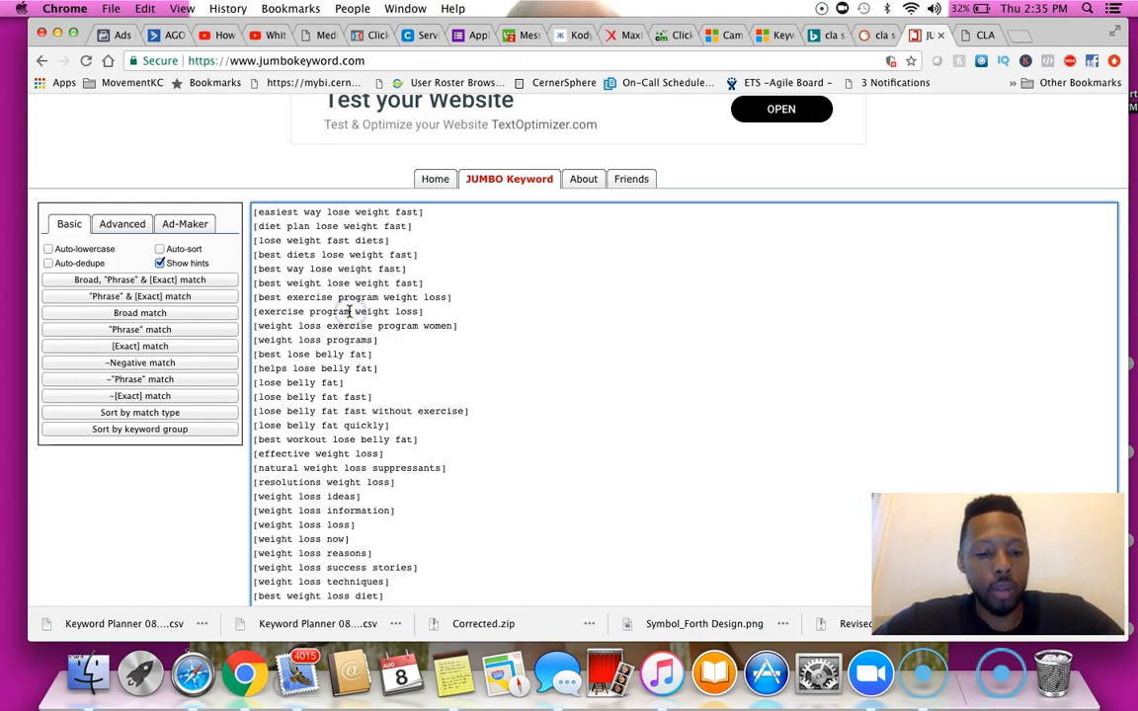
pyautogui.press('super+a')
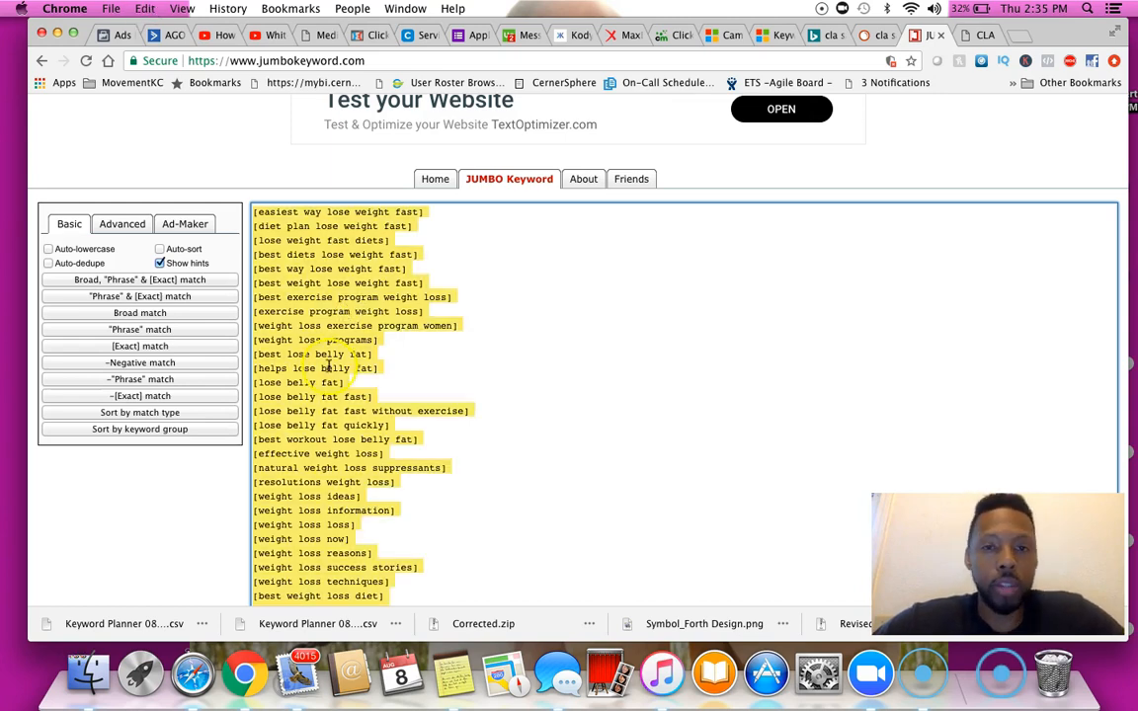
# Replace the first ad group's keyword list with the exact-match bracketed keywords
pyautogui.click(729, 35)
pyautogui.click(294, 536)
pyautogui.press('super+a')
pyautogui.write('[best weight loss diet] [fast weight loss diet] [good diet weight loss] [weight diet loss] [best foods weight loss] [best product loss weight] [best weight loss] [best cla safflower oil] [cla made safflower oil] [cla safflower oil uses] [cla safflower oil walmart] [order cla safflower oil] [purchase cla safflower oil] [reviews cla safflower oil] [best diets lose weight without exercise] [lose weight without exercise diet] [lose weight without exercise naturally] [lose weight without exercise youtube]')
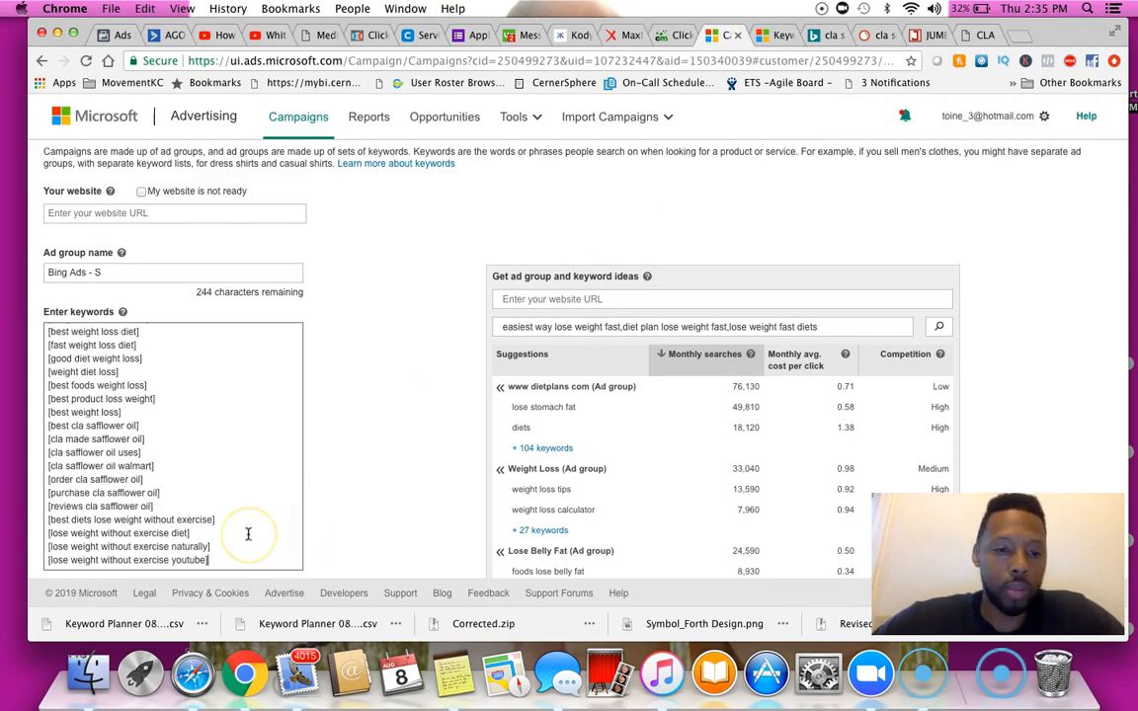
# Add a new ad group to the campaign below the first one
pyautogui.scroll(-1, 1063, 319)
pyautogui.scroll(-5, 1063, 319)
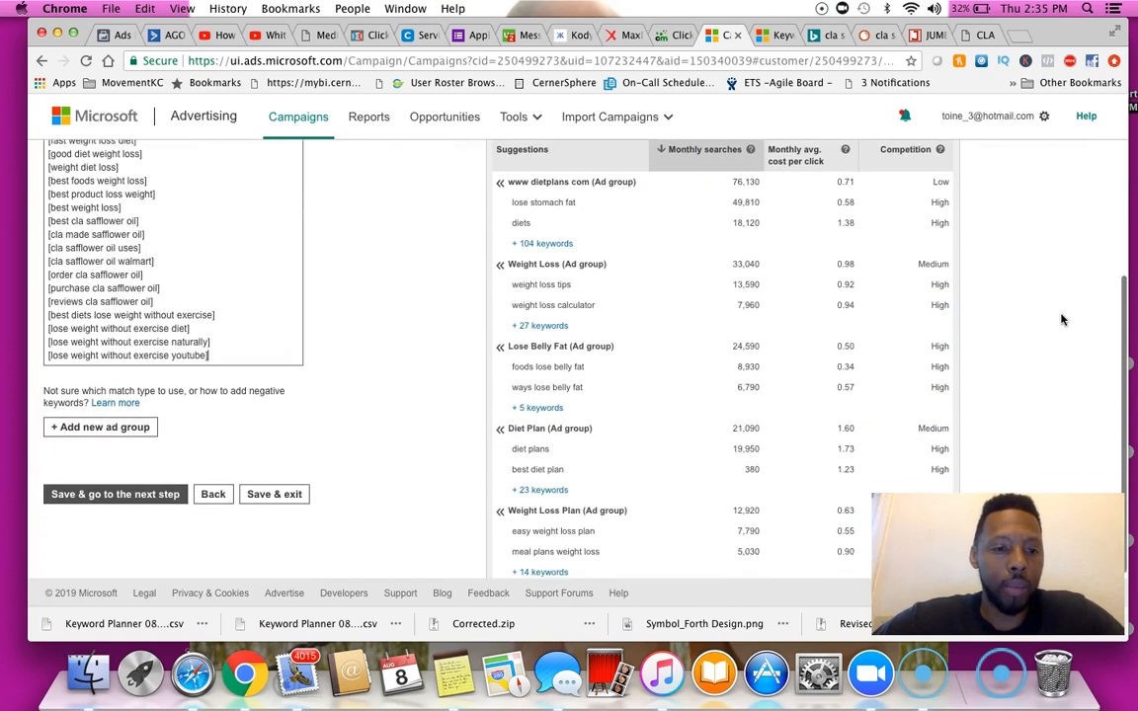
pyautogui.scroll(5, 1063, 319)
pyautogui.click(151, 268)
pyautogui.click(139, 372)
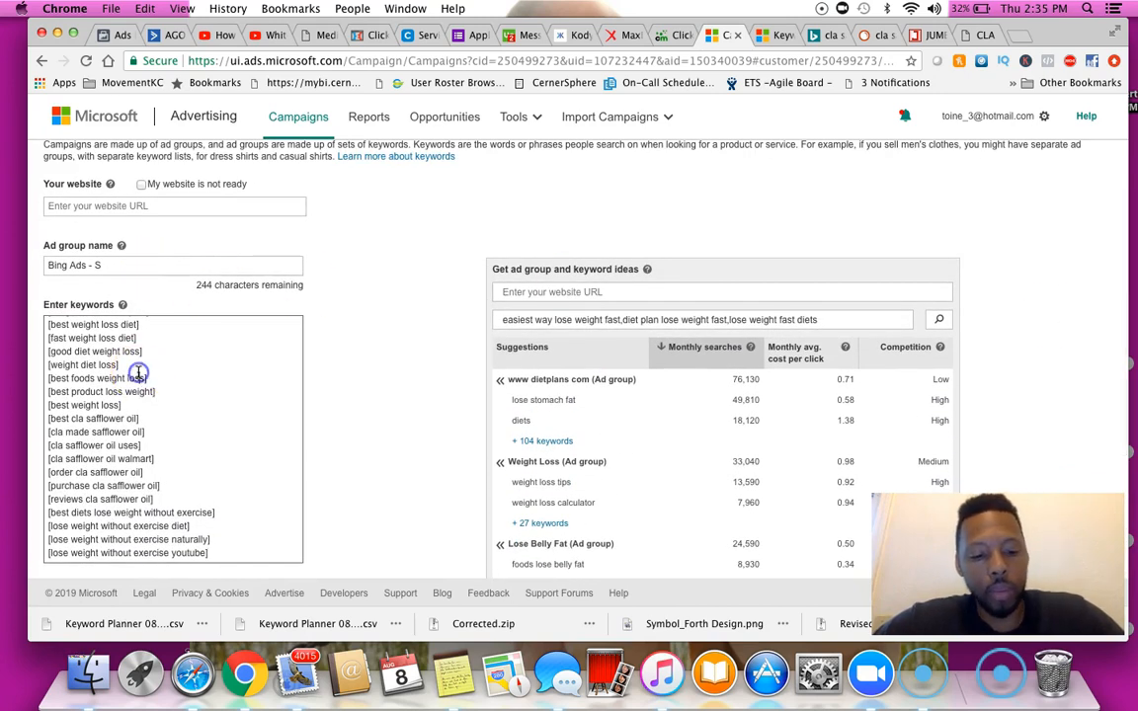
pyautogui.press('super+a')
pyautogui.press('super+c')
pyautogui.scroll(-5, 393, 429)
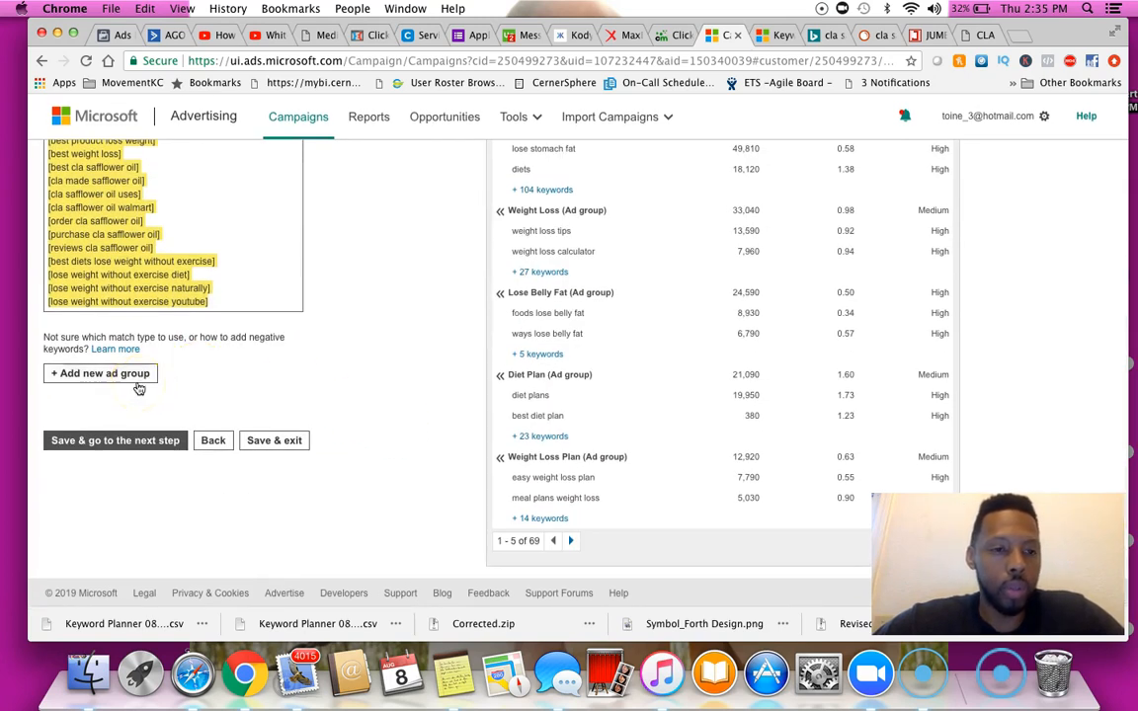
pyautogui.click(140, 386)
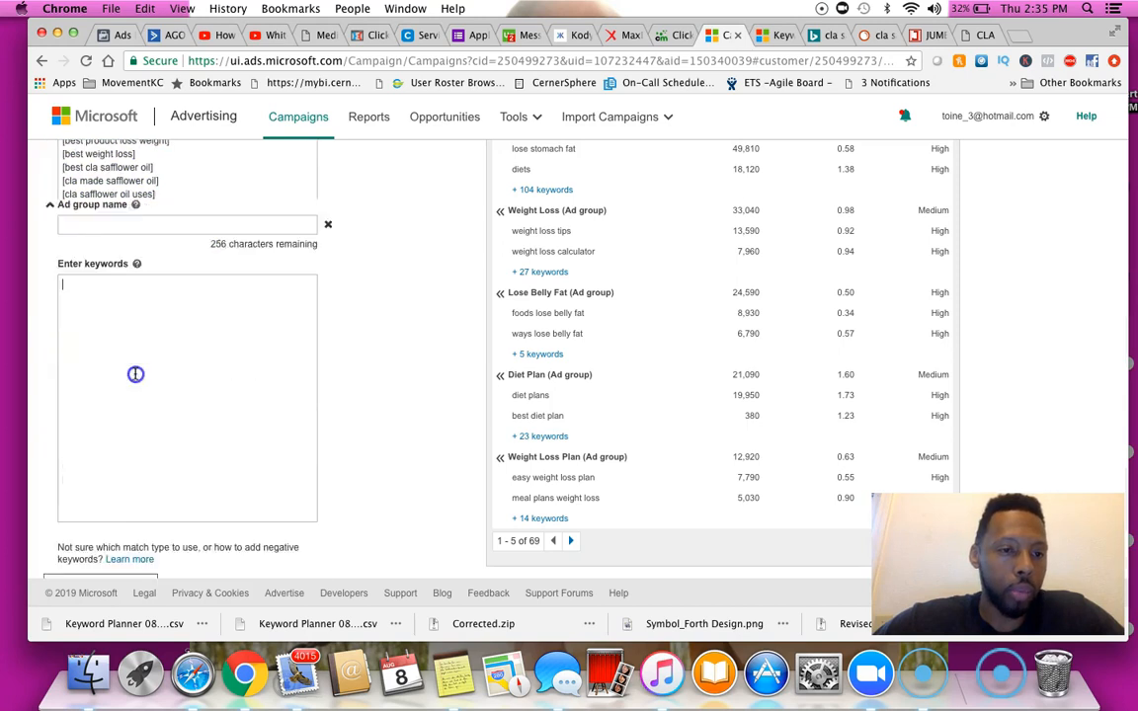
pyautogui.scroll(6, 138, 373)
pyautogui.scroll(1, 159, 281)
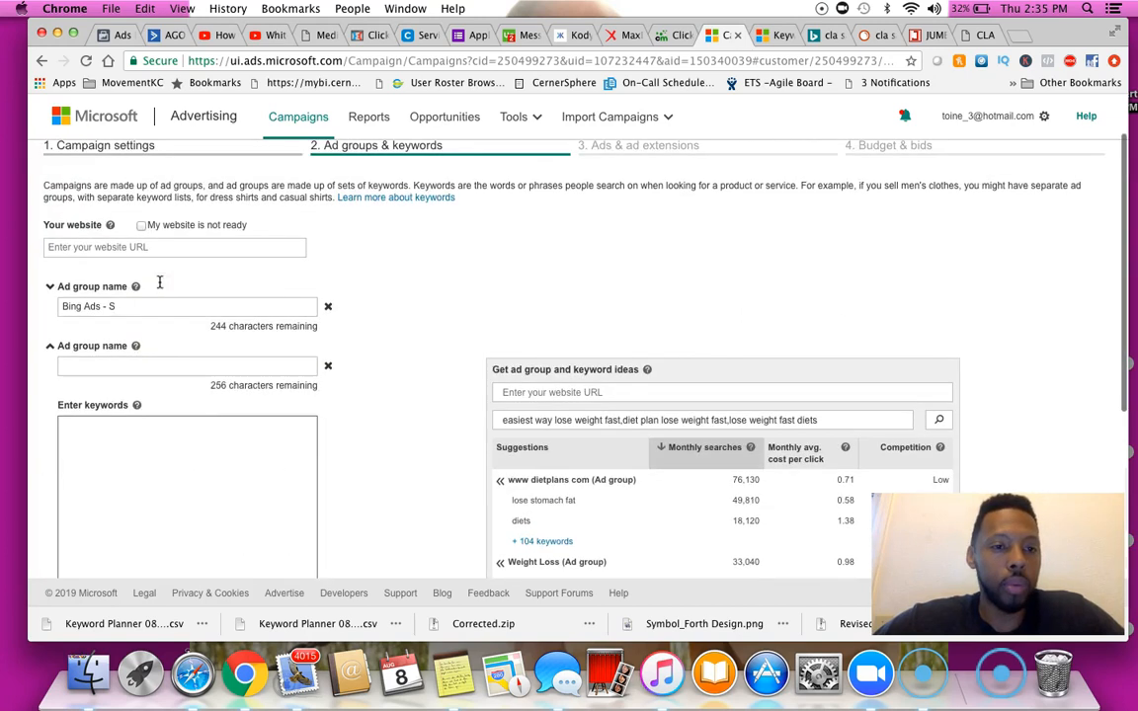
pyautogui.scroll(-6, 153, 306)
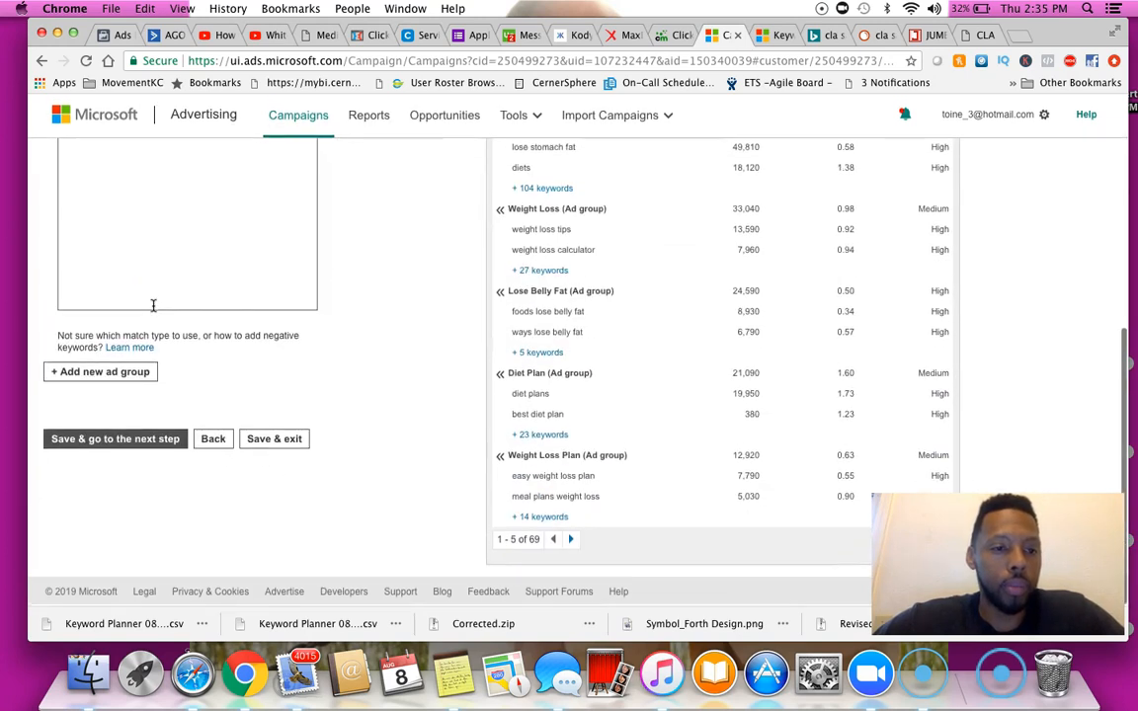
pyautogui.scroll(10, 153, 306)
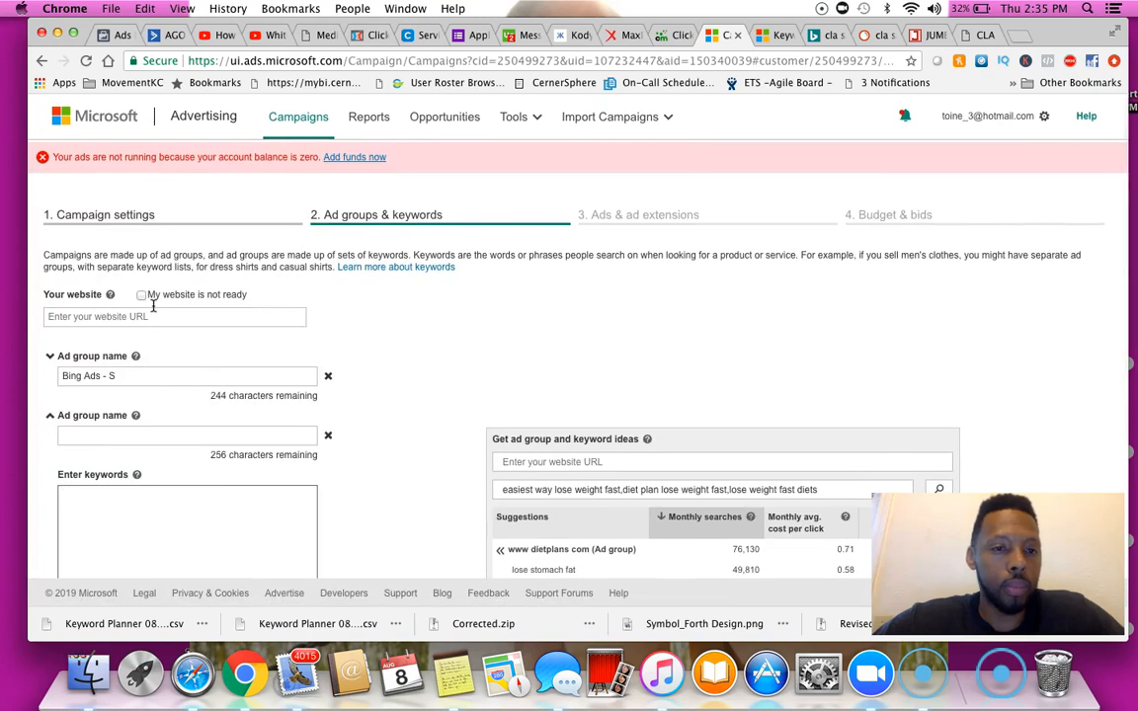
pyautogui.scroll(-1, 153, 306)
pyautogui.scroll(-9, 153, 306)
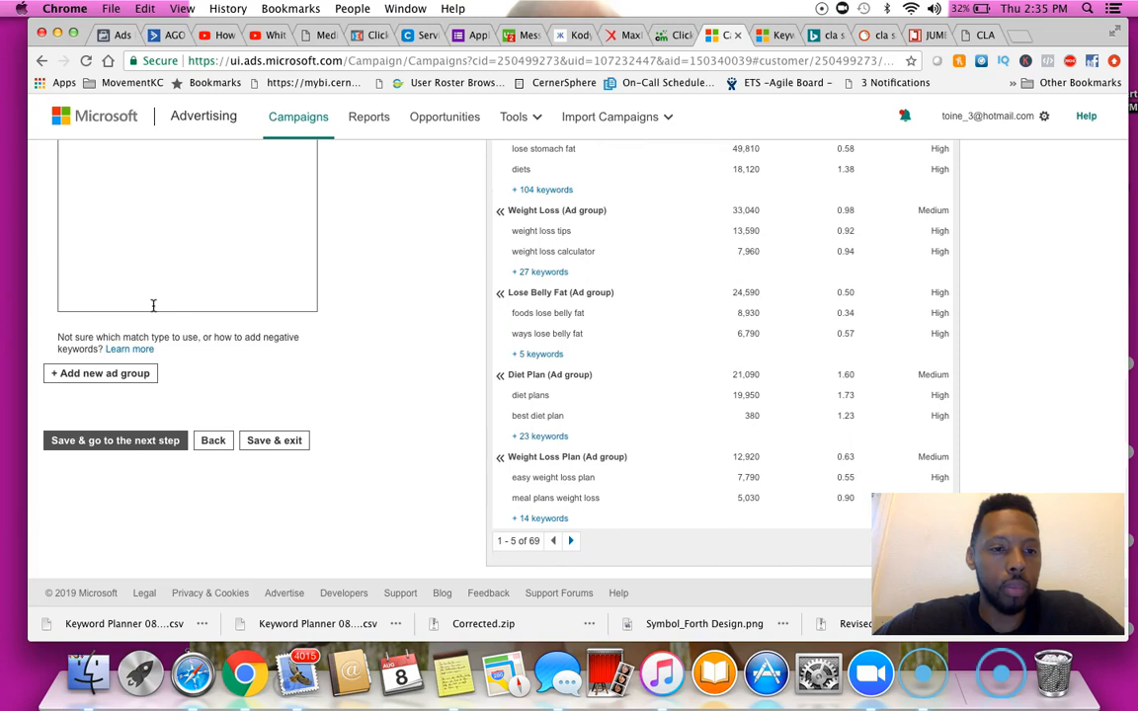
pyautogui.scroll(8, 153, 307)
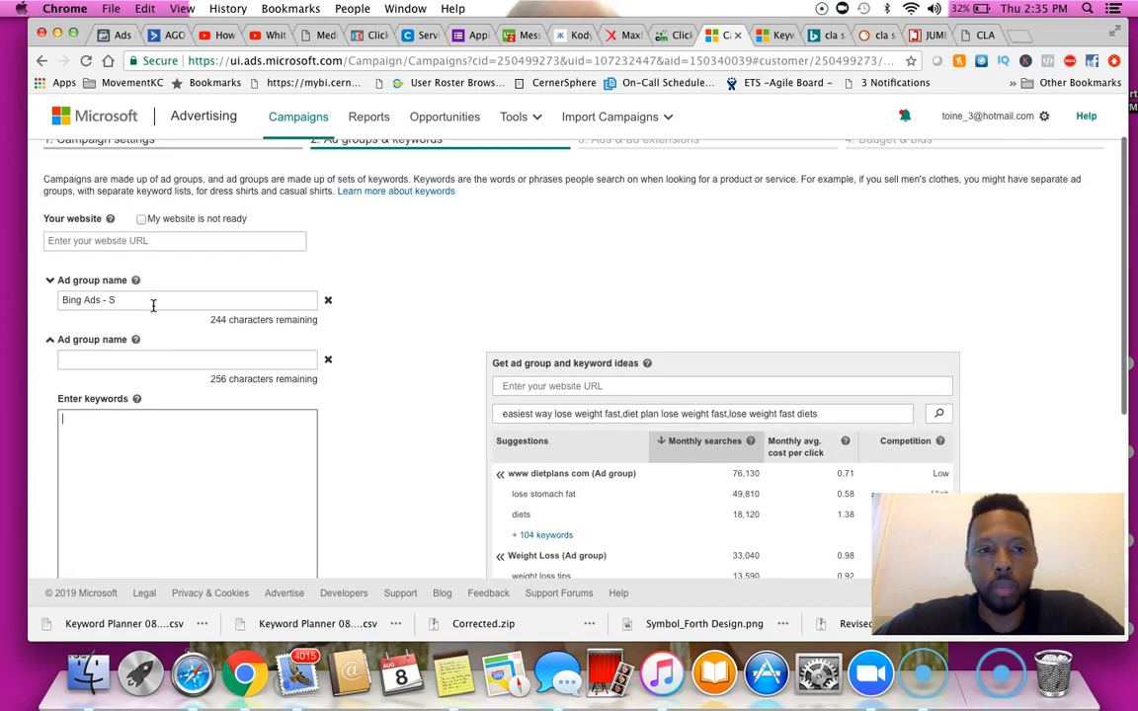
pyautogui.scroll(1, 153, 307)
pyautogui.scroll(-9, 153, 306)
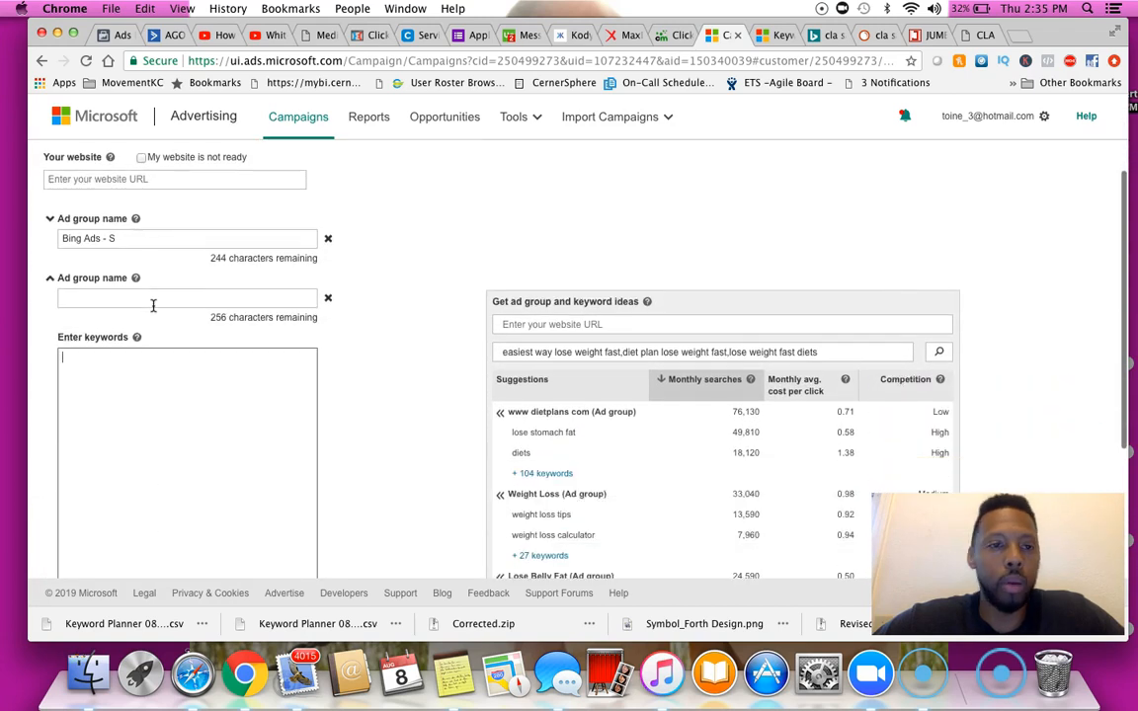
# Name the second ad group Bing Ads - Original
pyautogui.click(56, 372)
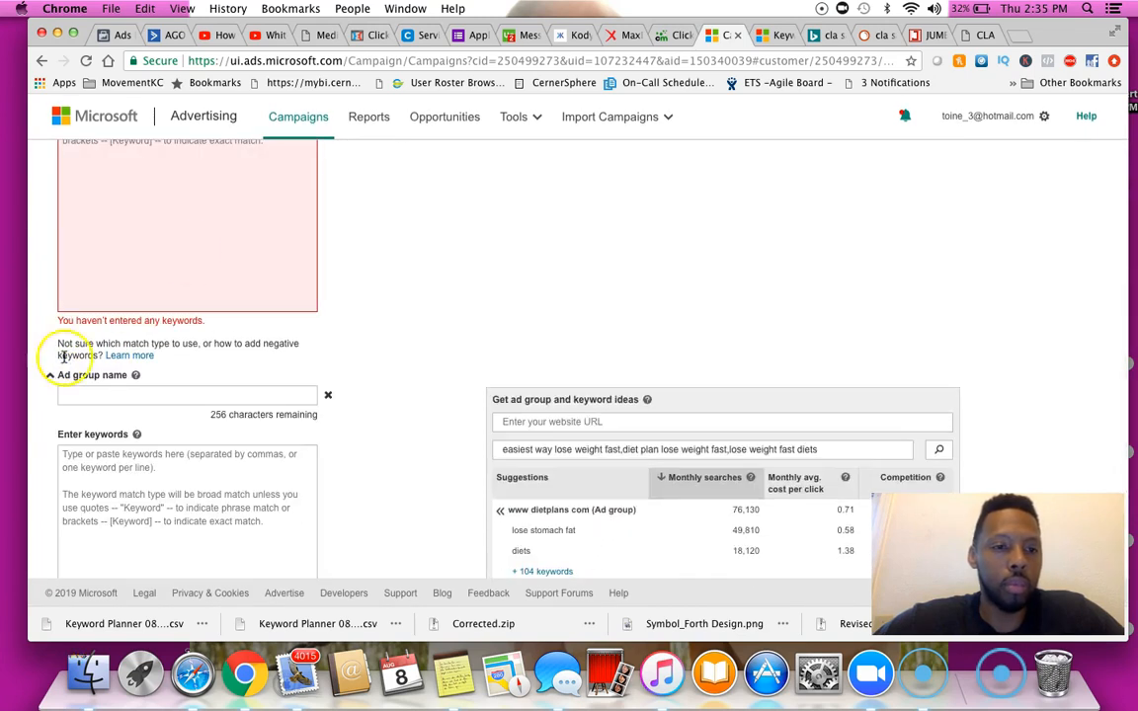
pyautogui.scroll(4, 191, 256)
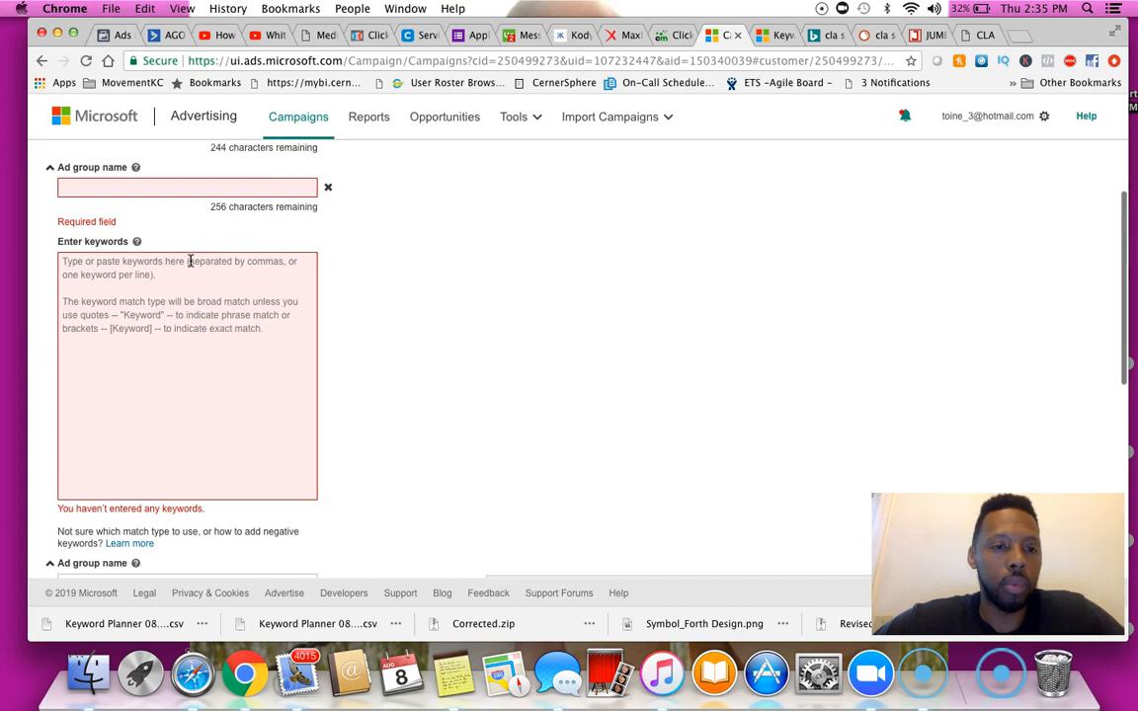
pyautogui.scroll(3, 190, 272)
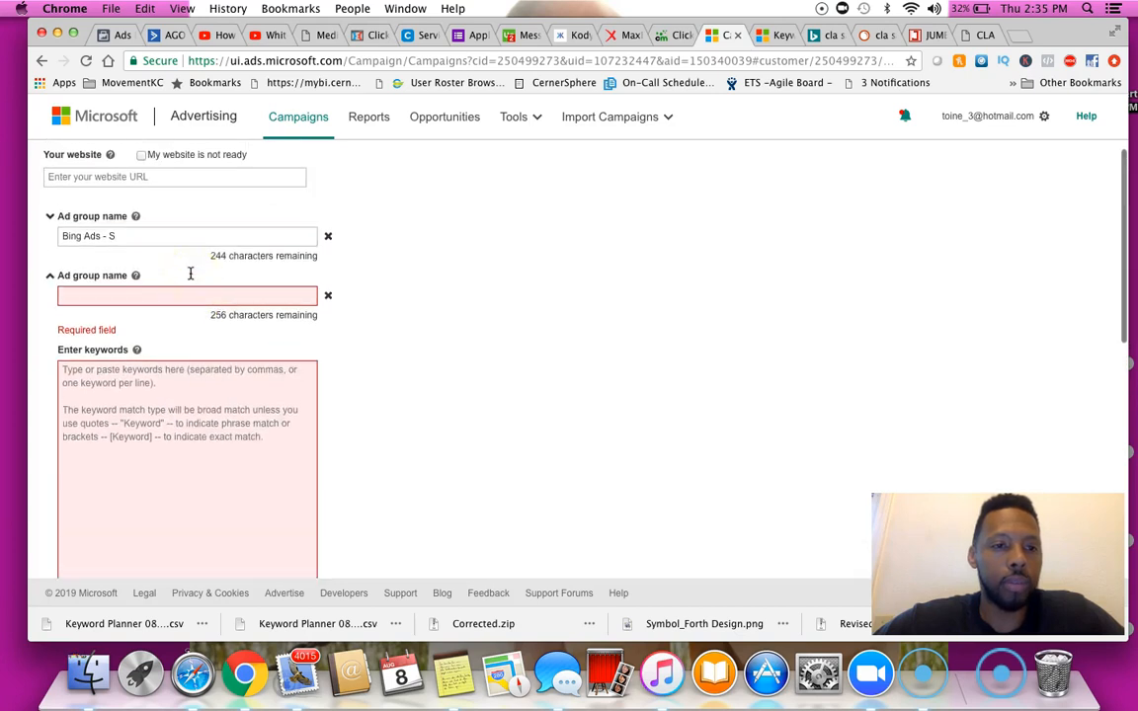
pyautogui.scroll(-1, 190, 273)
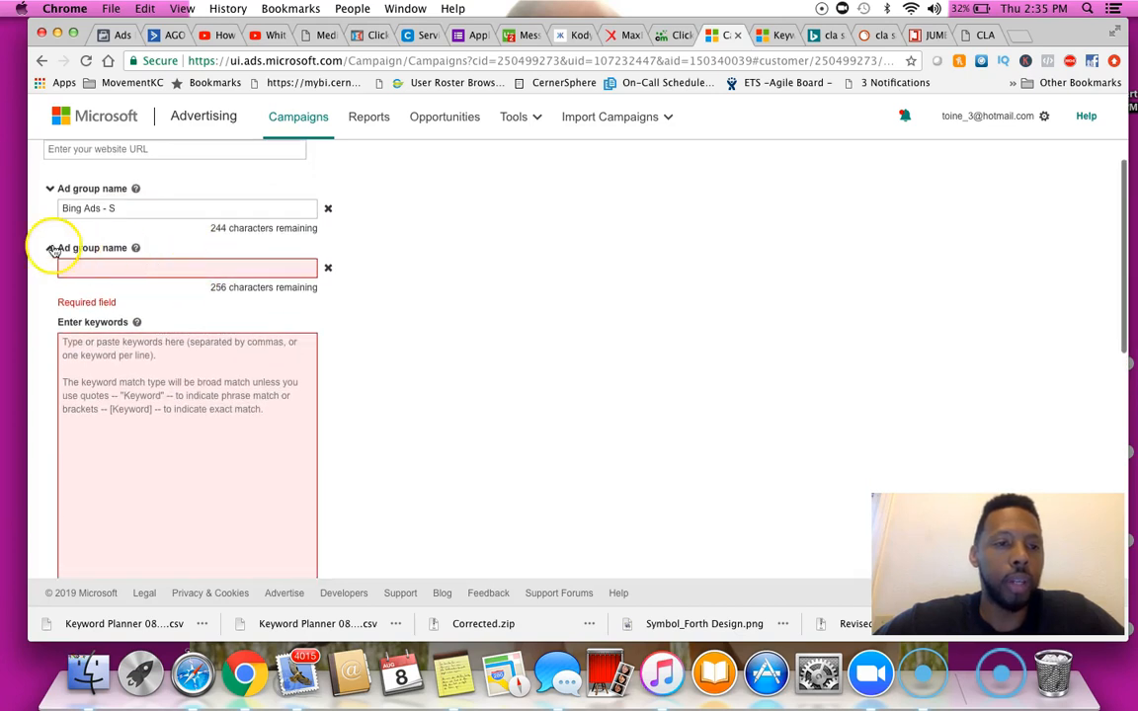
pyautogui.click(114, 271)
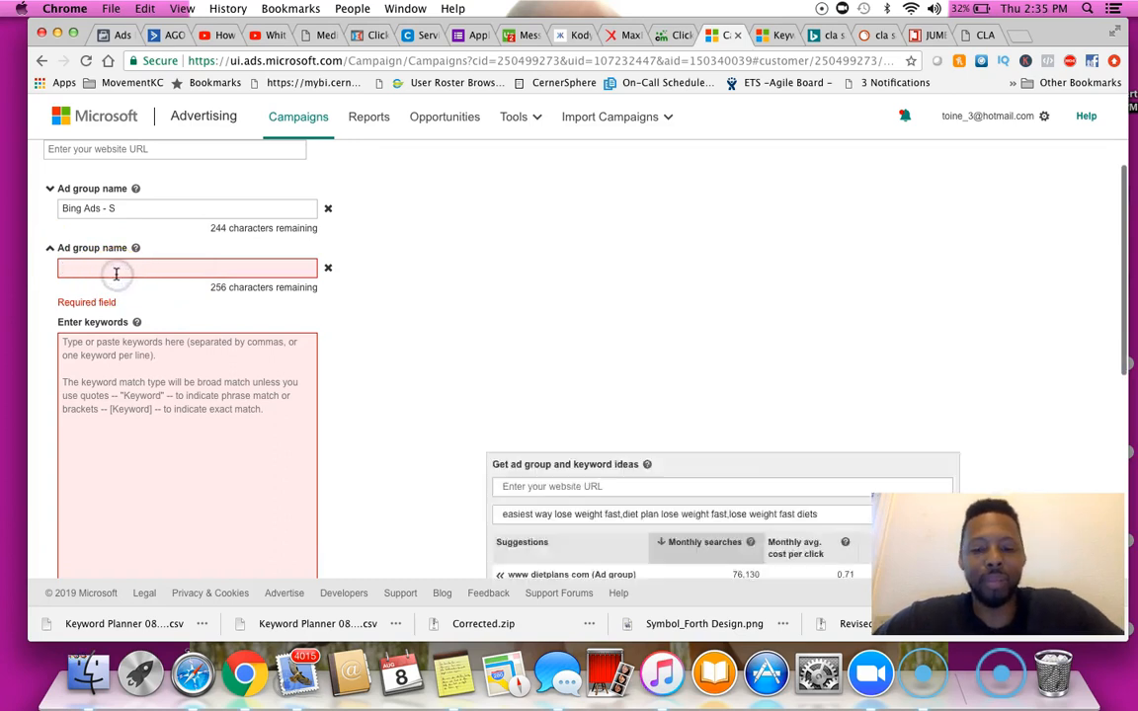
pyautogui.write('Bing Ads - Original')
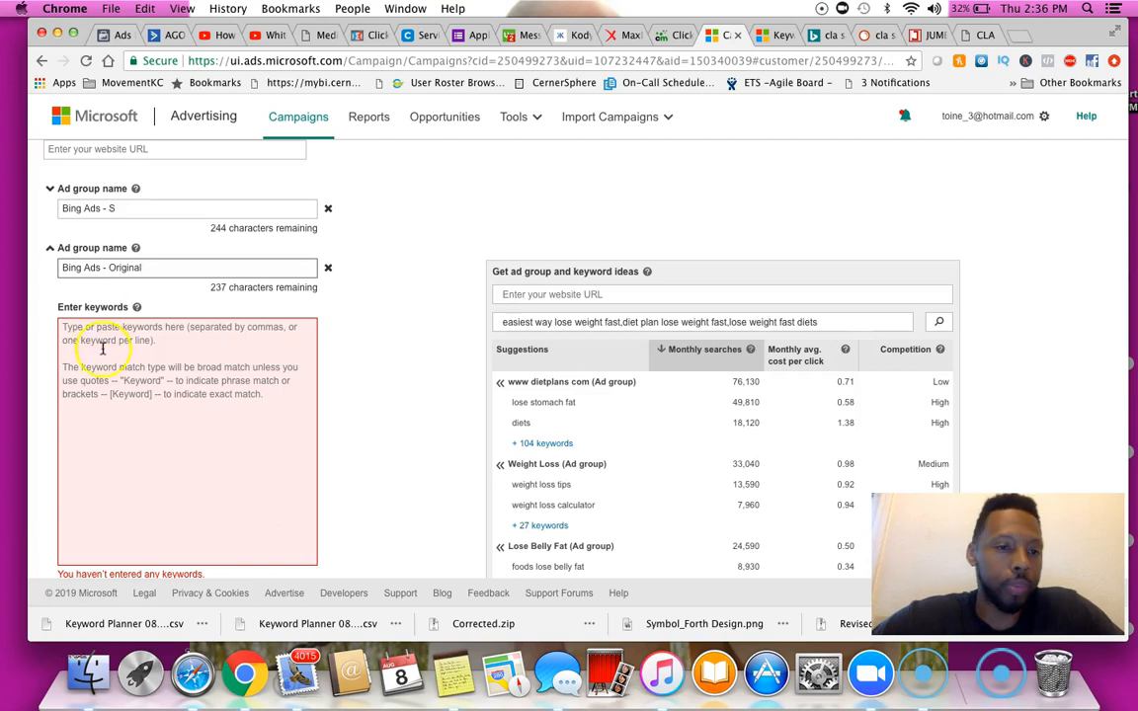
# Paste the exact-match keywords into the second ad group and remove the extra empty ad group
pyautogui.click(102, 347)
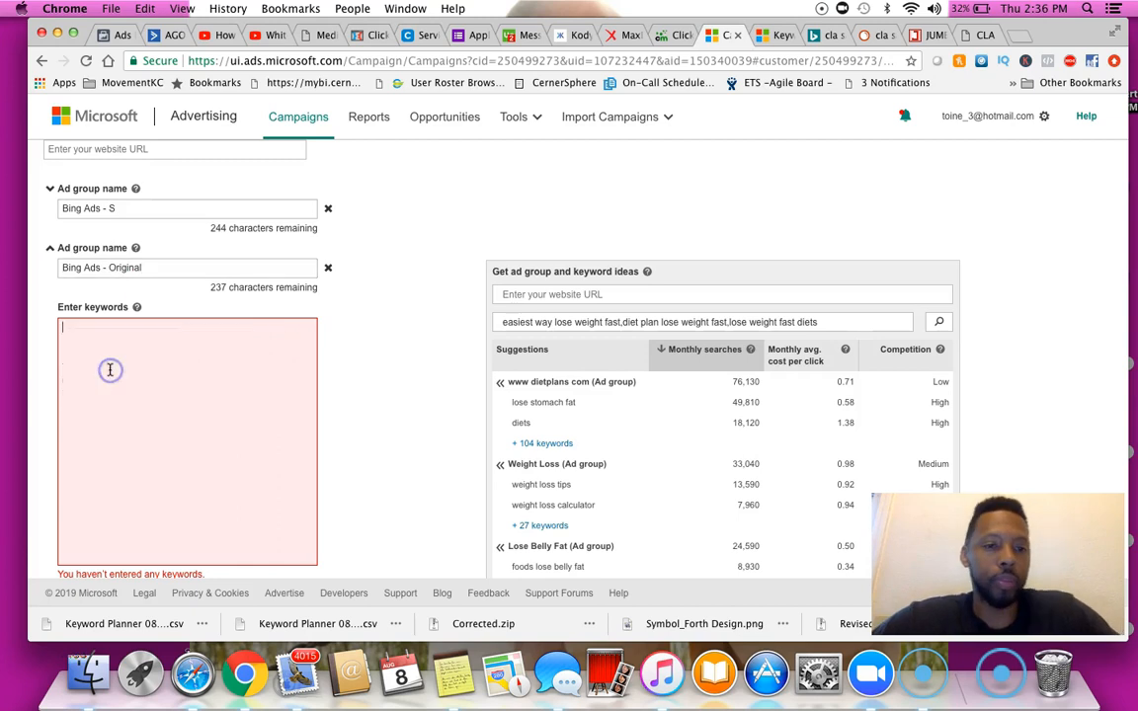
pyautogui.press('super+v')
pyautogui.scroll(-2, 386, 436)
pyautogui.click(386, 434)
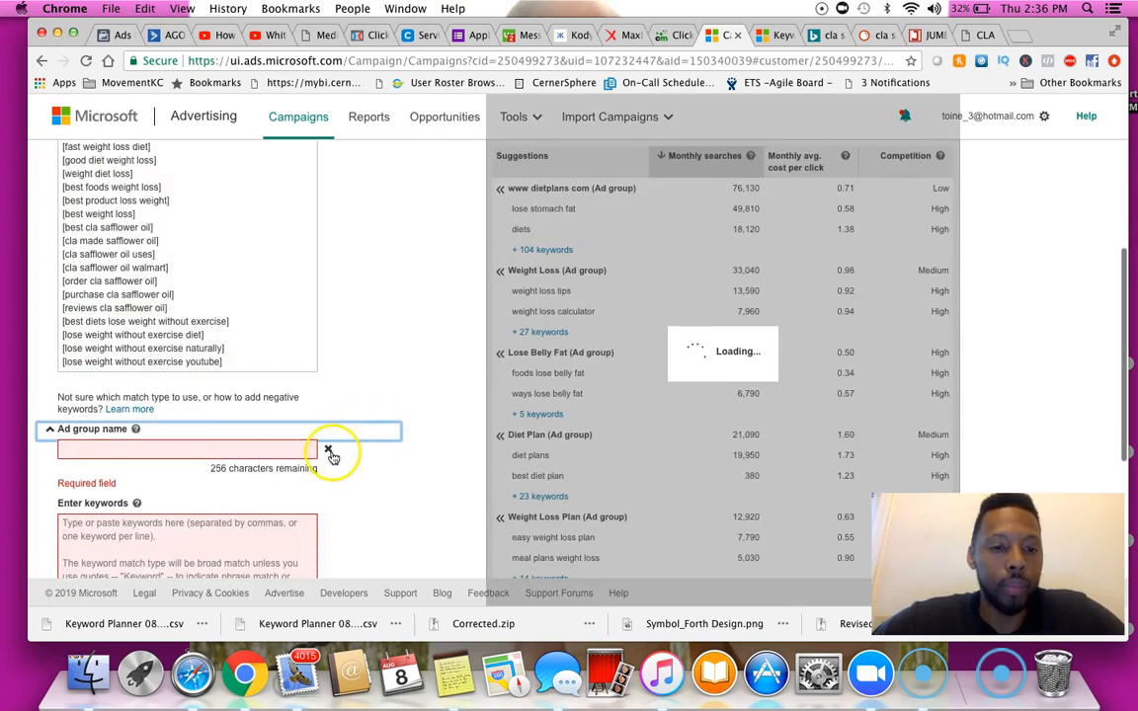
pyautogui.click(329, 449)
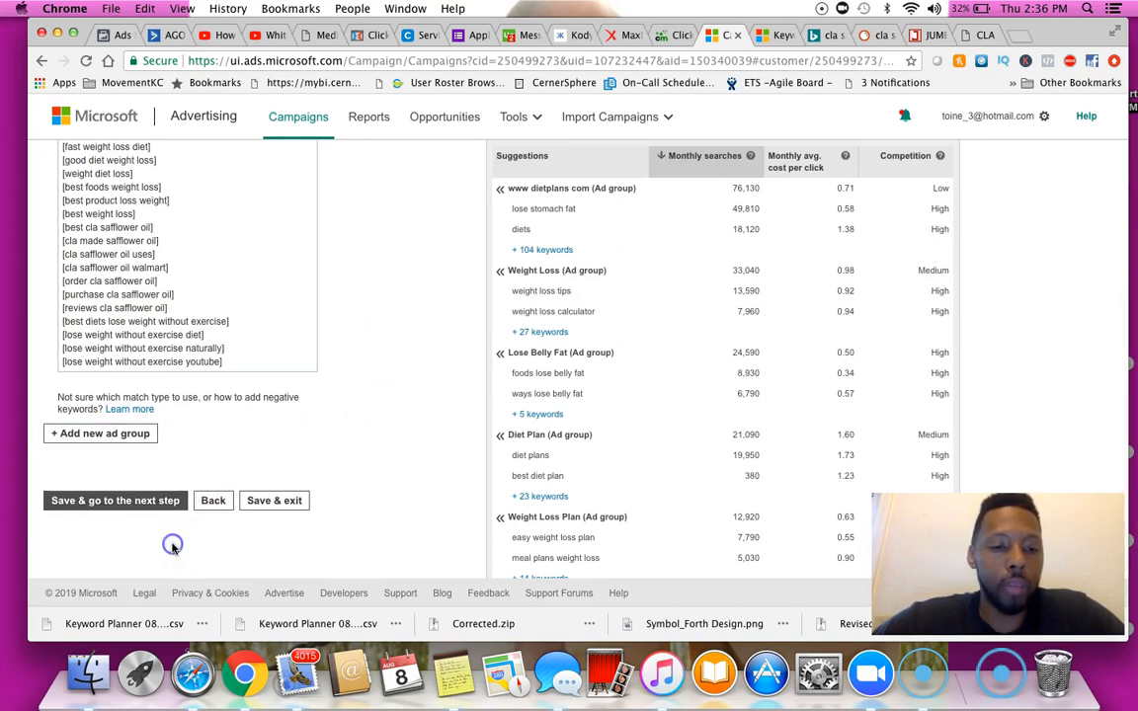
# Save the ad groups and continue to the Ads & ad extensions step
pyautogui.click(156, 503)
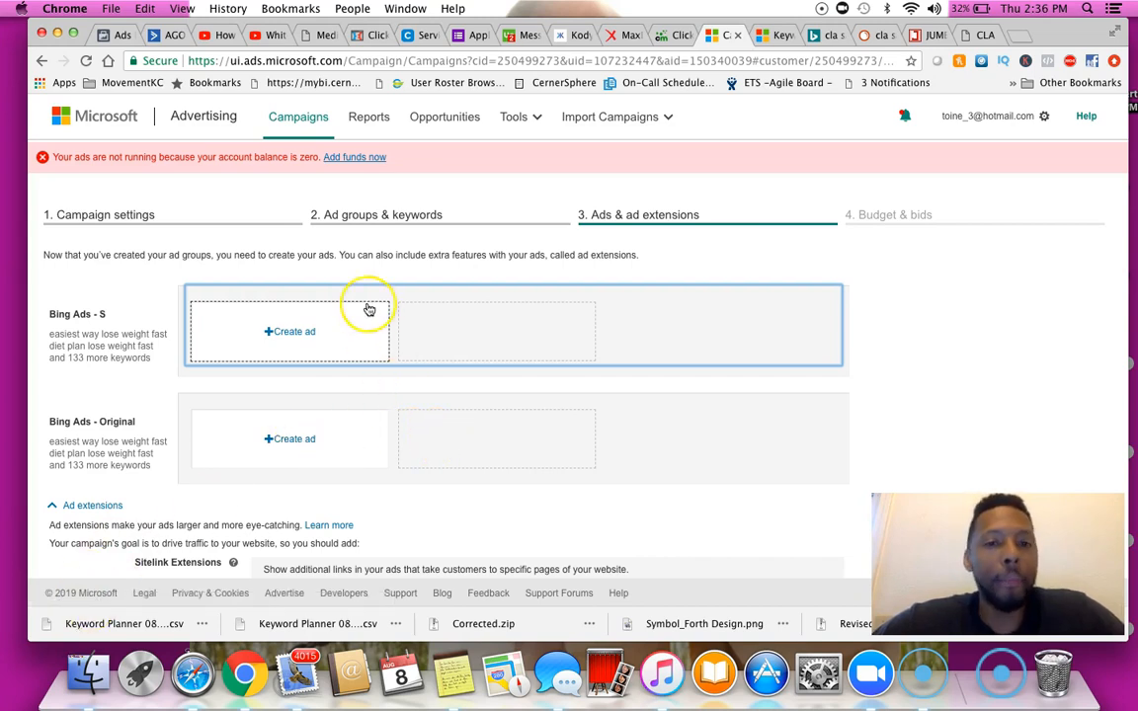
pyautogui.scroll(-5, 368, 310)
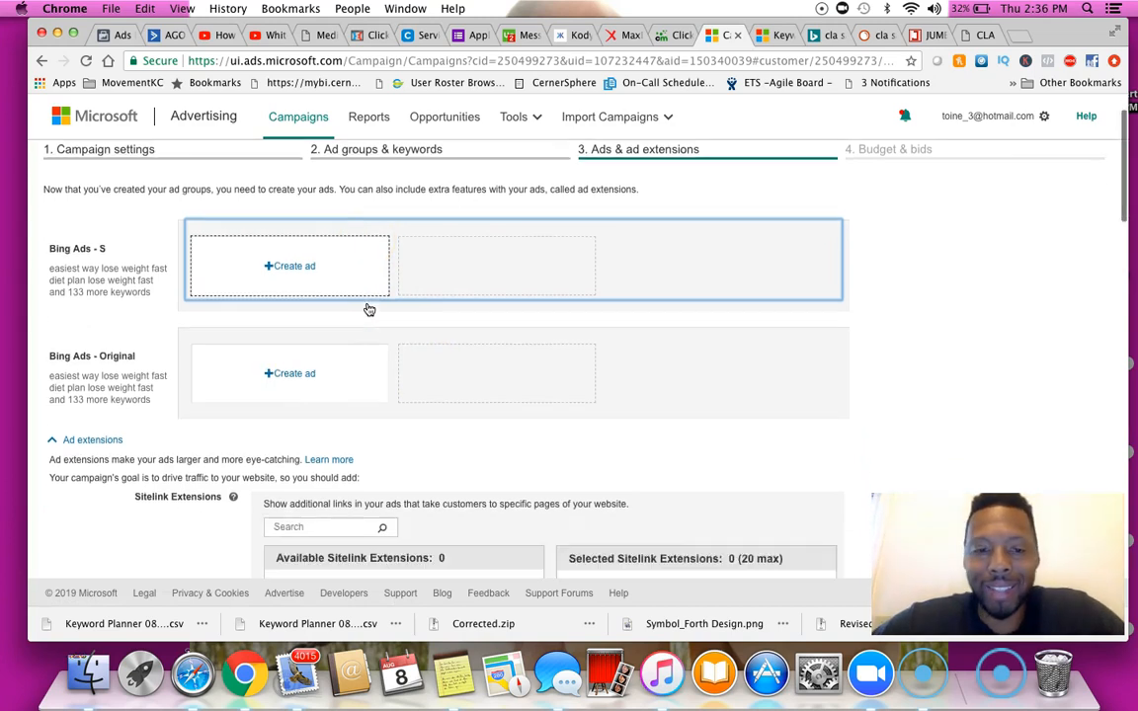
pyautogui.scroll(3, 368, 310)
pyautogui.scroll(1, 368, 310)
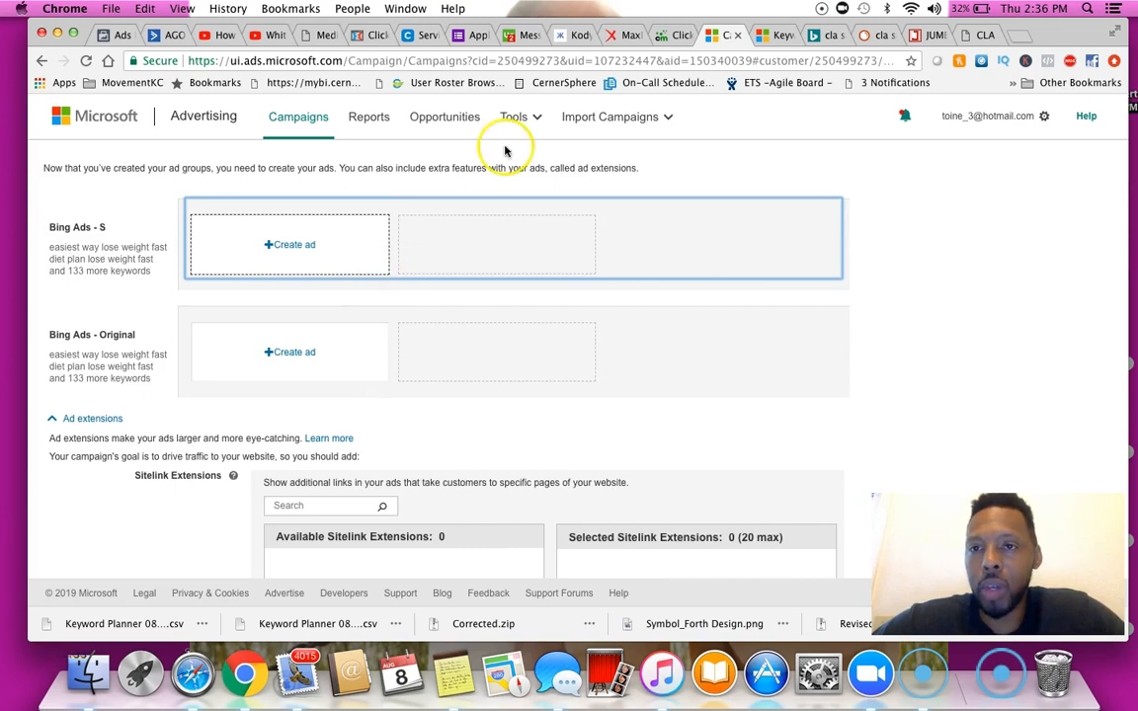
# Examine the competing ads' titles and descriptions in the Bing results for cla safflower oil
pyautogui.click(818, 37)
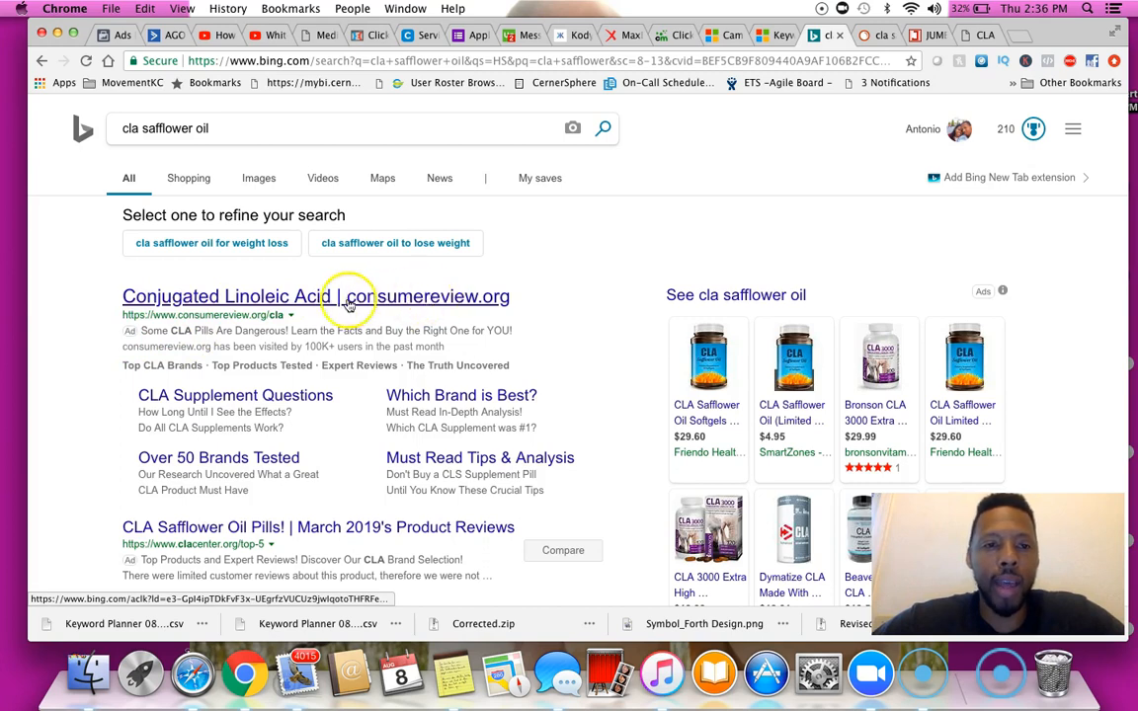
pyautogui.scroll(-1, 342, 407)
pyautogui.scroll(-3, 342, 407)
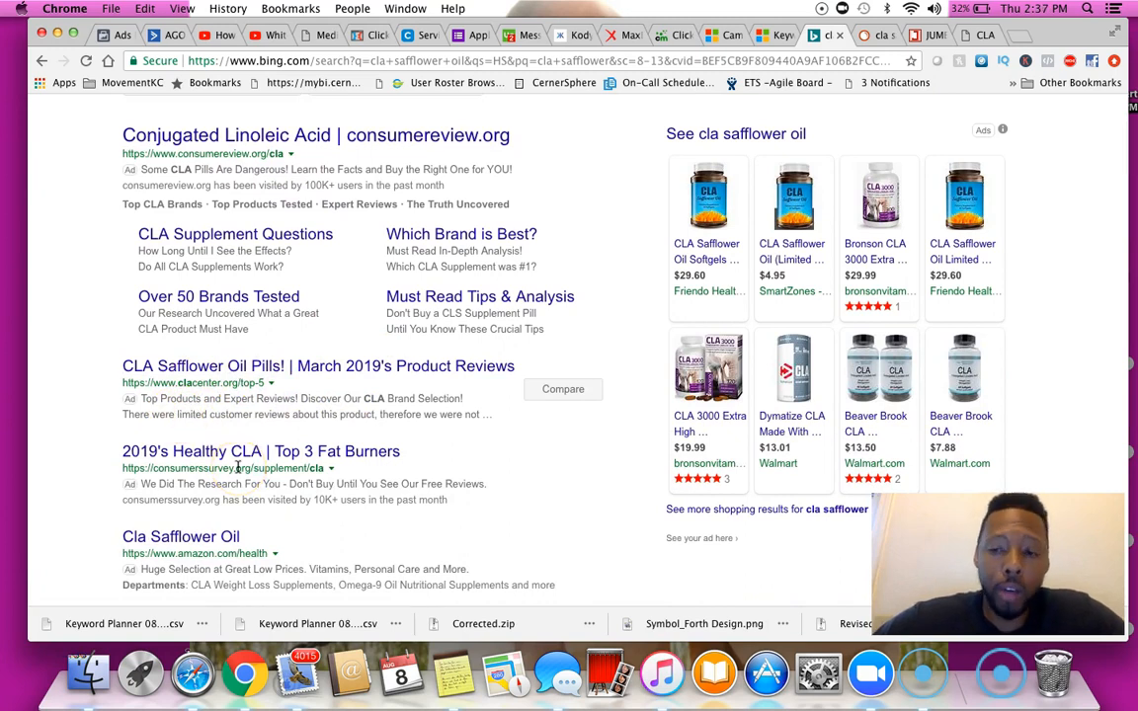
pyautogui.scroll(-1, 237, 468)
pyautogui.scroll(4, 237, 468)
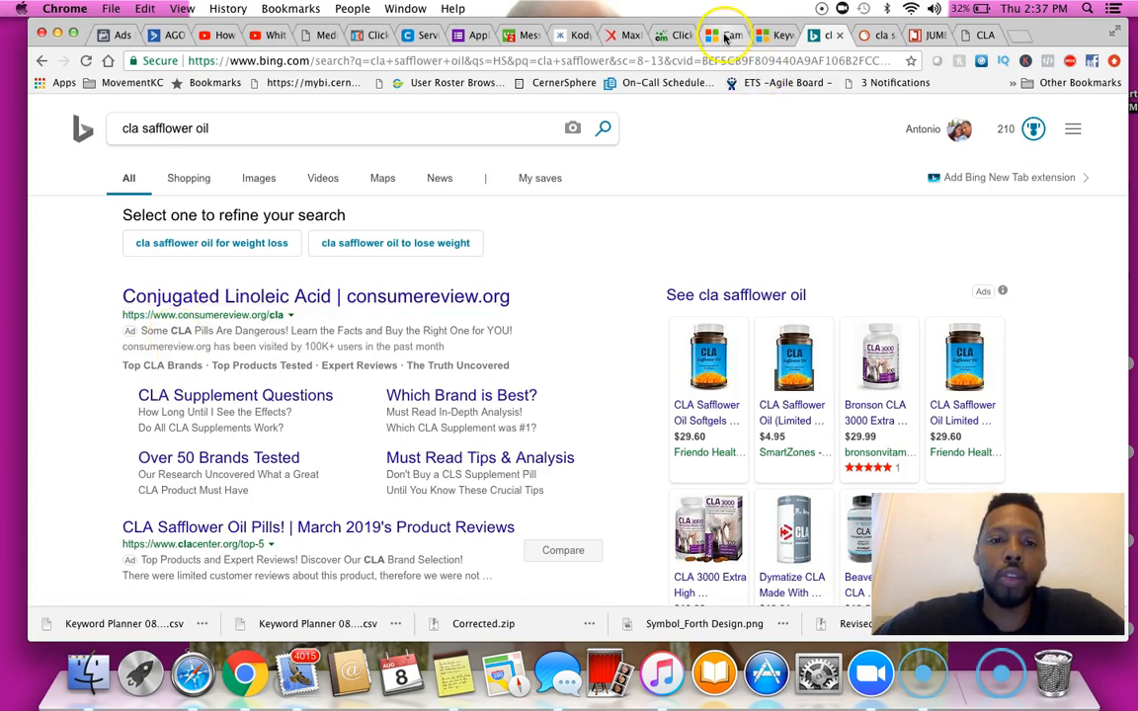
pyautogui.scroll(-20, 665, 236)
pyautogui.scroll(5, 665, 236)
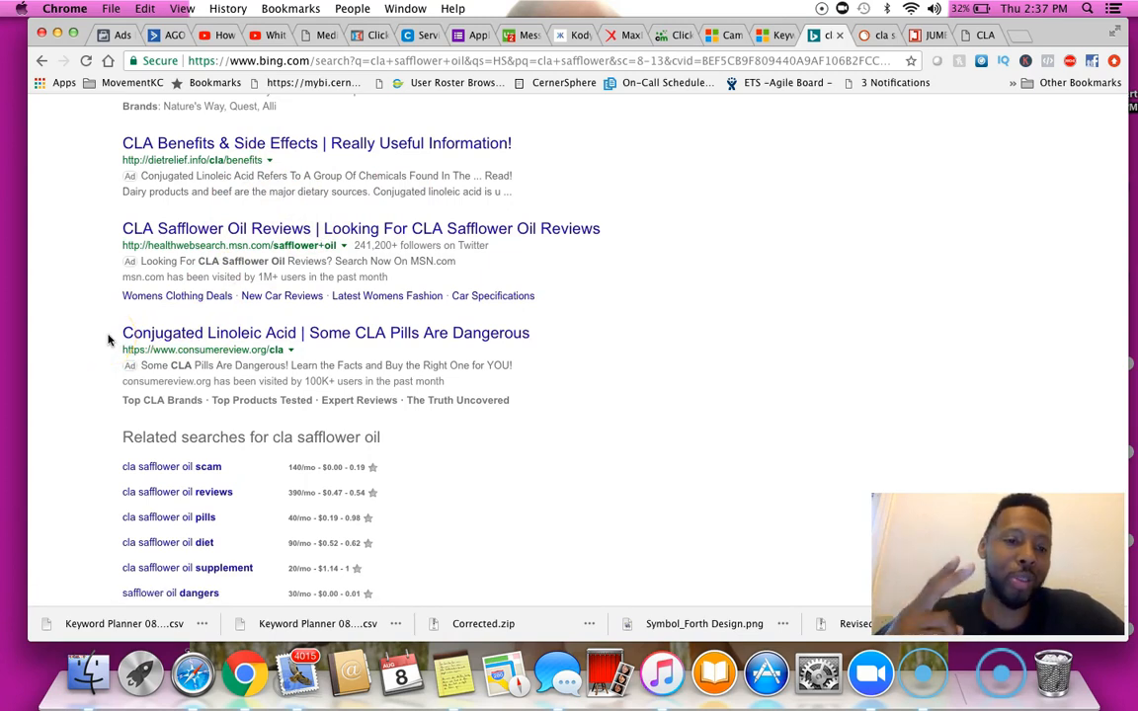
pyautogui.moveTo(109, 337); pyautogui.dragTo(542, 341)
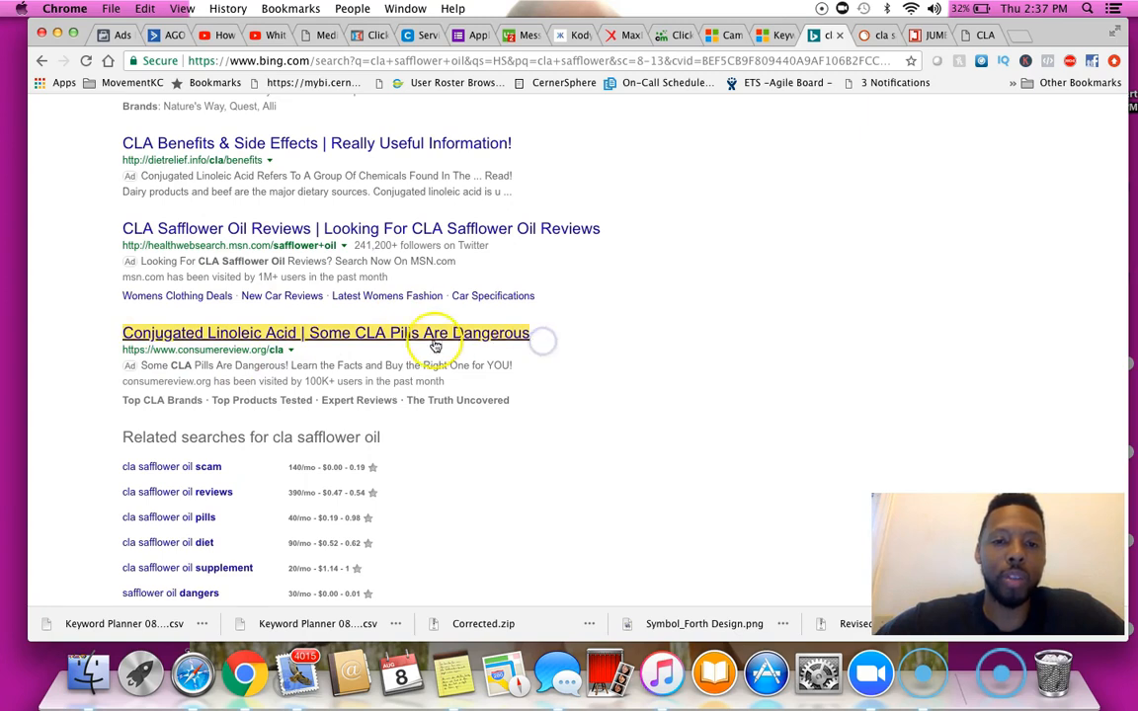
pyautogui.click(556, 336)
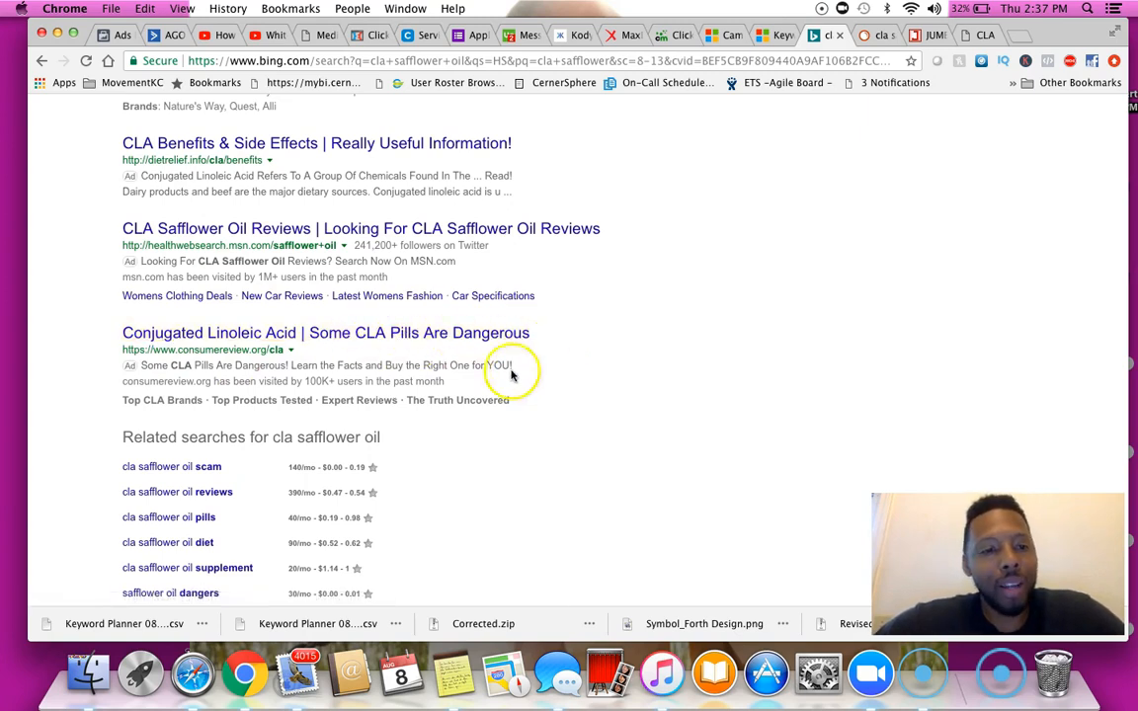
pyautogui.moveTo(143, 365); pyautogui.dragTo(450, 391)
pyautogui.keyDown('super'); pyautogui.click(462, 335); pyautogui.keyUp('super')
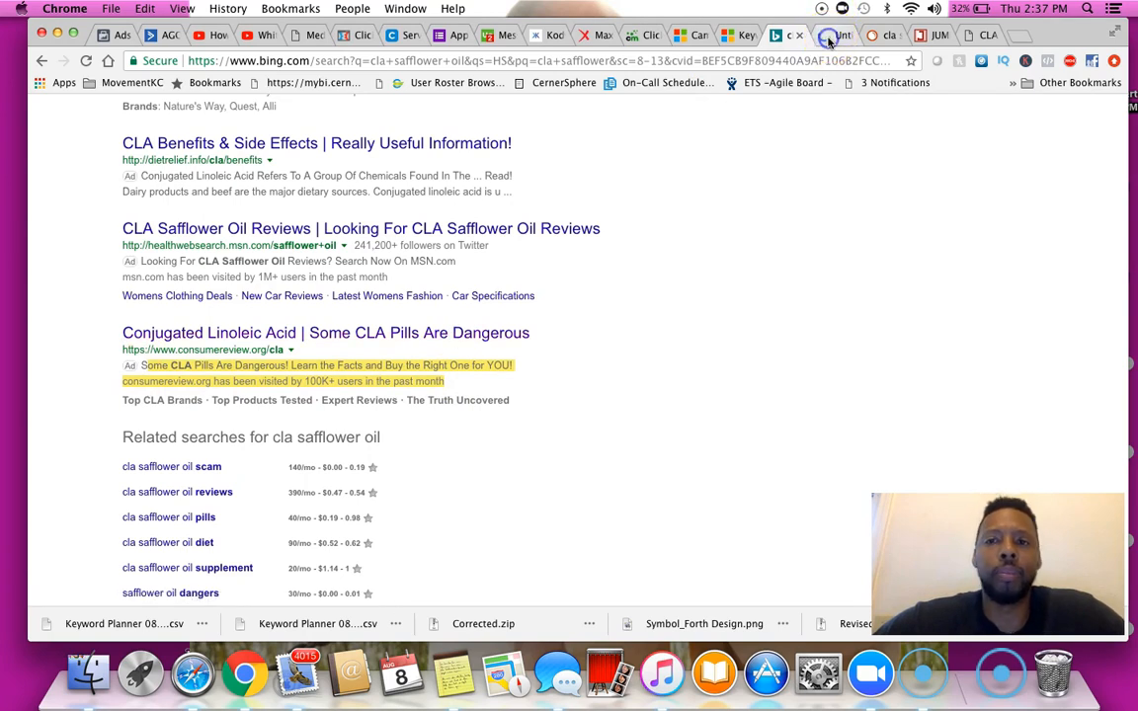
# Examine the consumerreview.org ad's landing page, then close its tab and return to the results
pyautogui.click(827, 37)
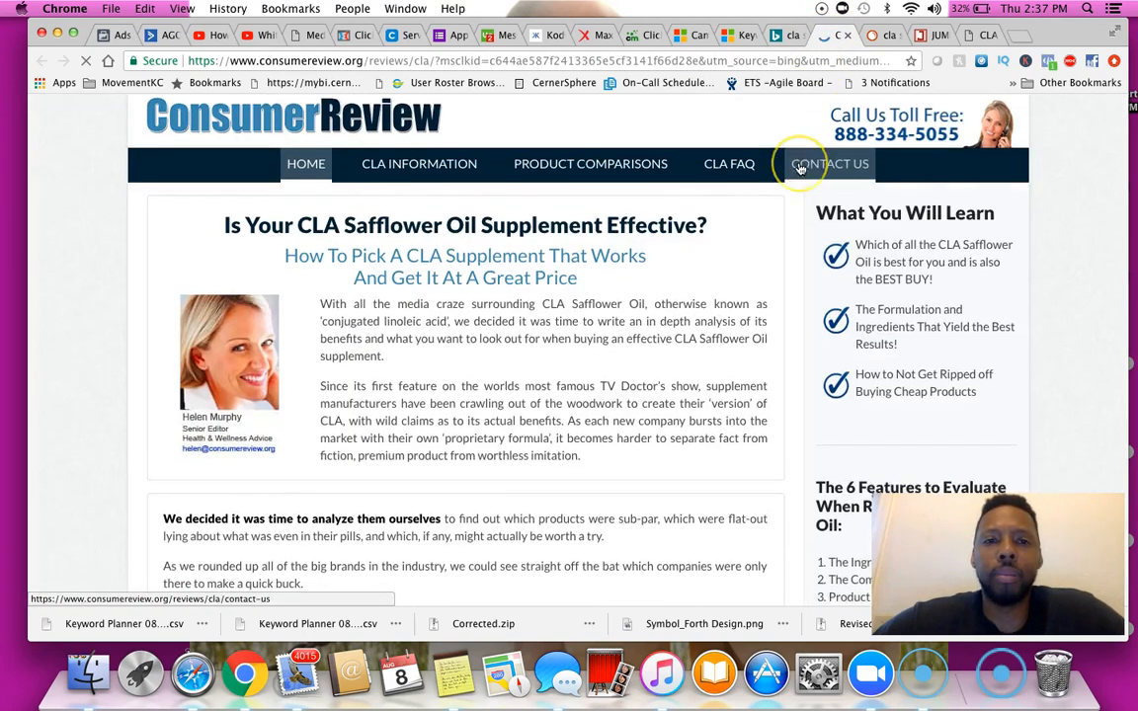
pyautogui.scroll(-20, 800, 168)
pyautogui.scroll(-15, 800, 169)
pyautogui.scroll(15, 800, 169)
pyautogui.scroll(-4, 800, 169)
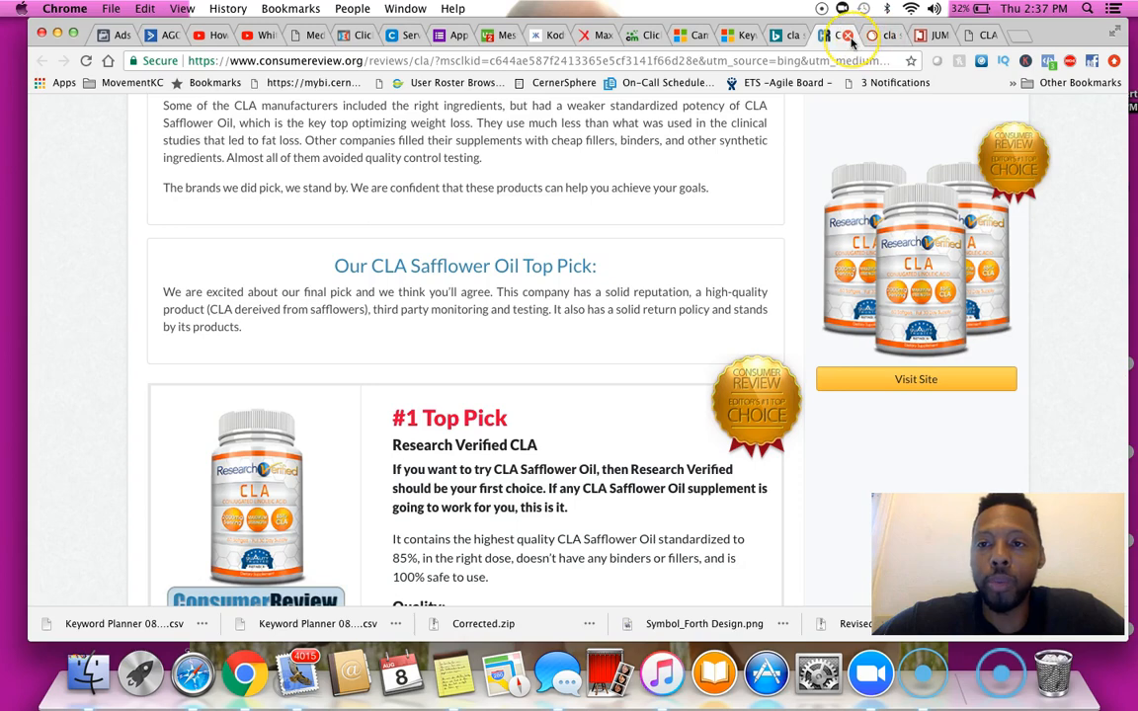
pyautogui.click(851, 37)
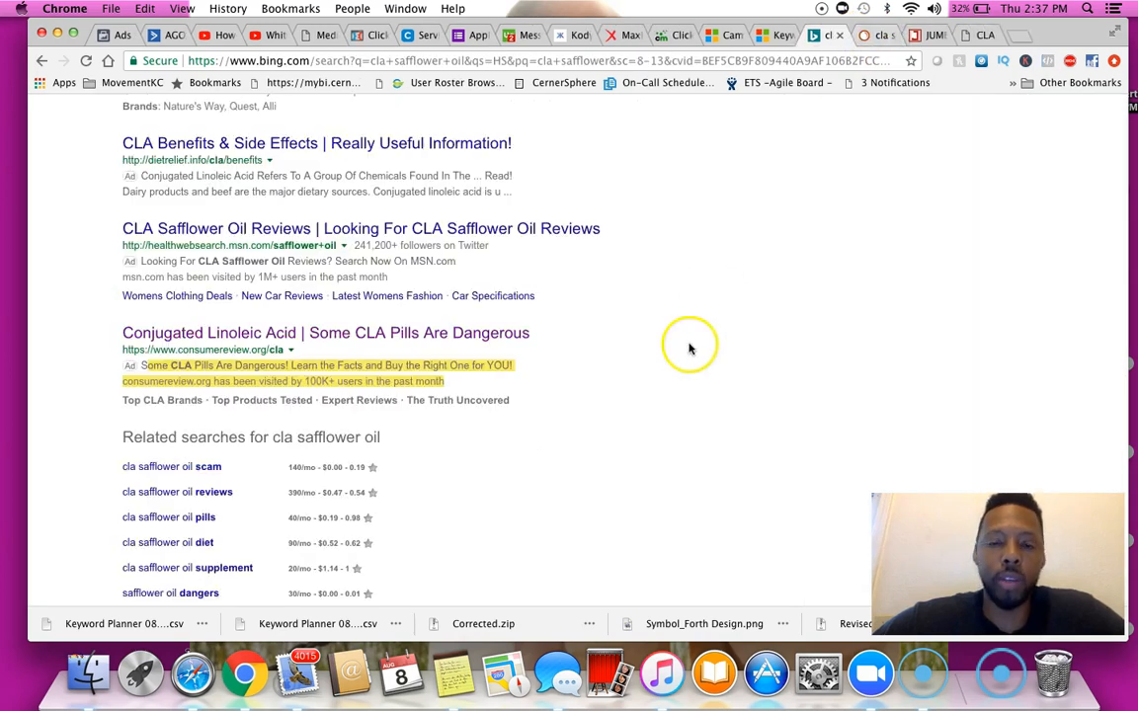
pyautogui.scroll(3, 686, 343)
pyautogui.scroll(10, 689, 345)
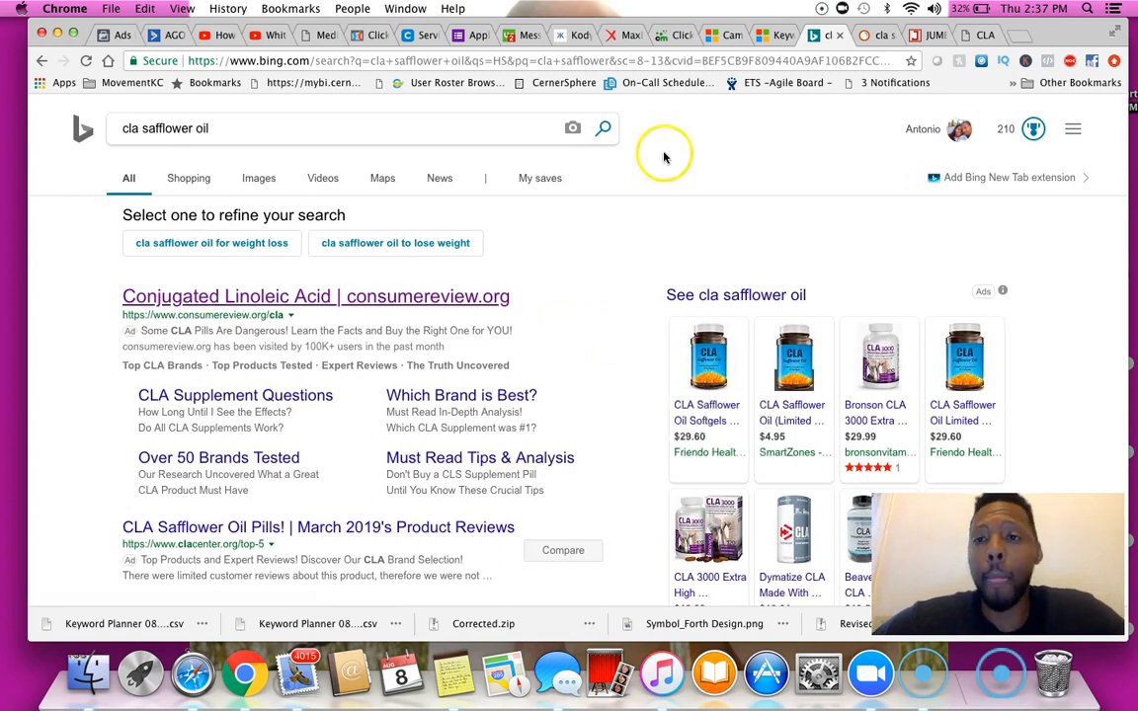
# Switch to Notes and open the bing ads campaigns note
pyautogui.click(449, 679)
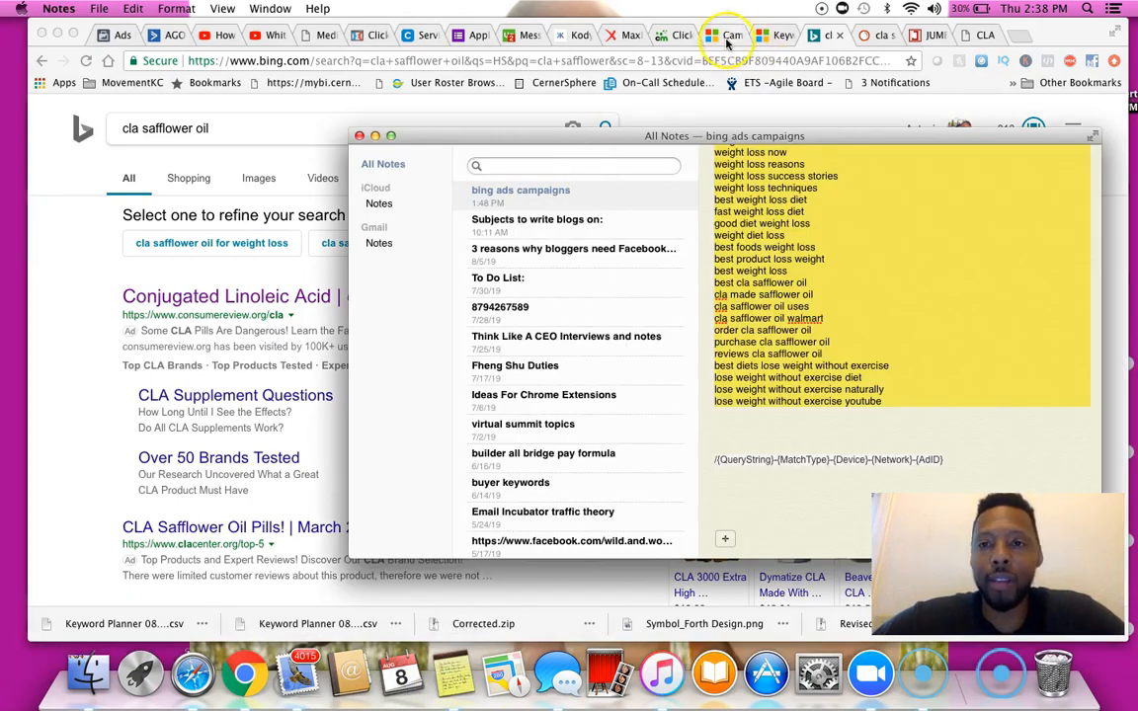
# Start a new ad in the Bing Ads - S ad group and paste the note's headline "CLA Safflower Oil For Weight Loss" as Title part 1
pyautogui.click(729, 37)
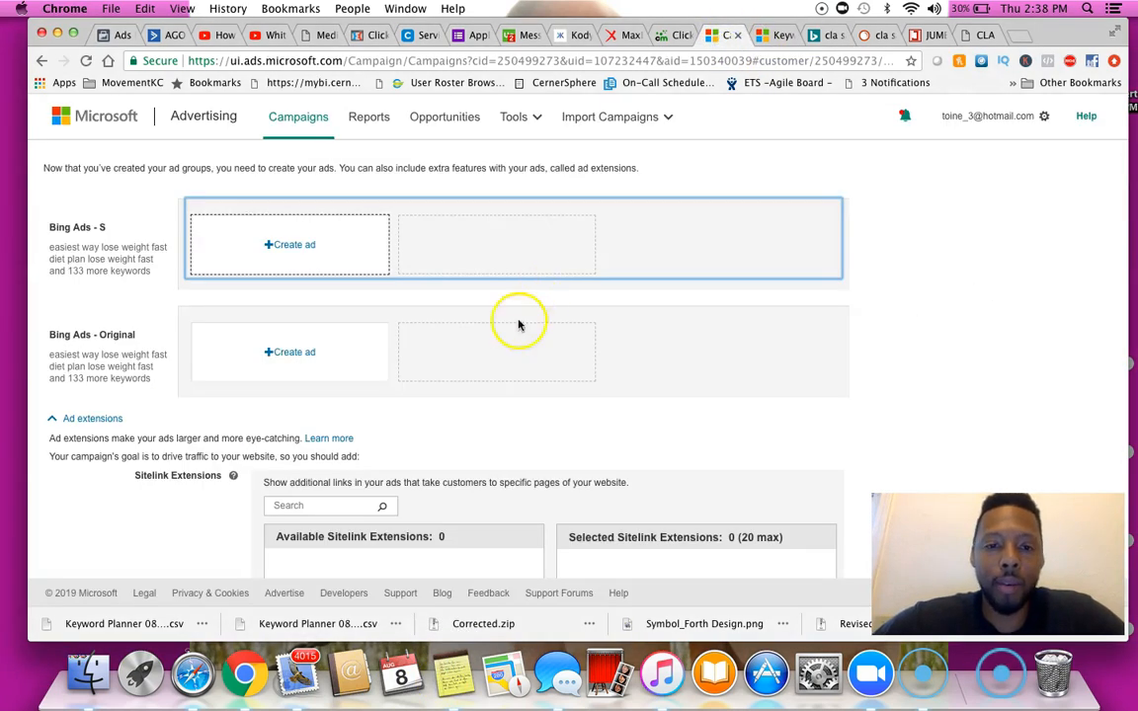
pyautogui.click(282, 244)
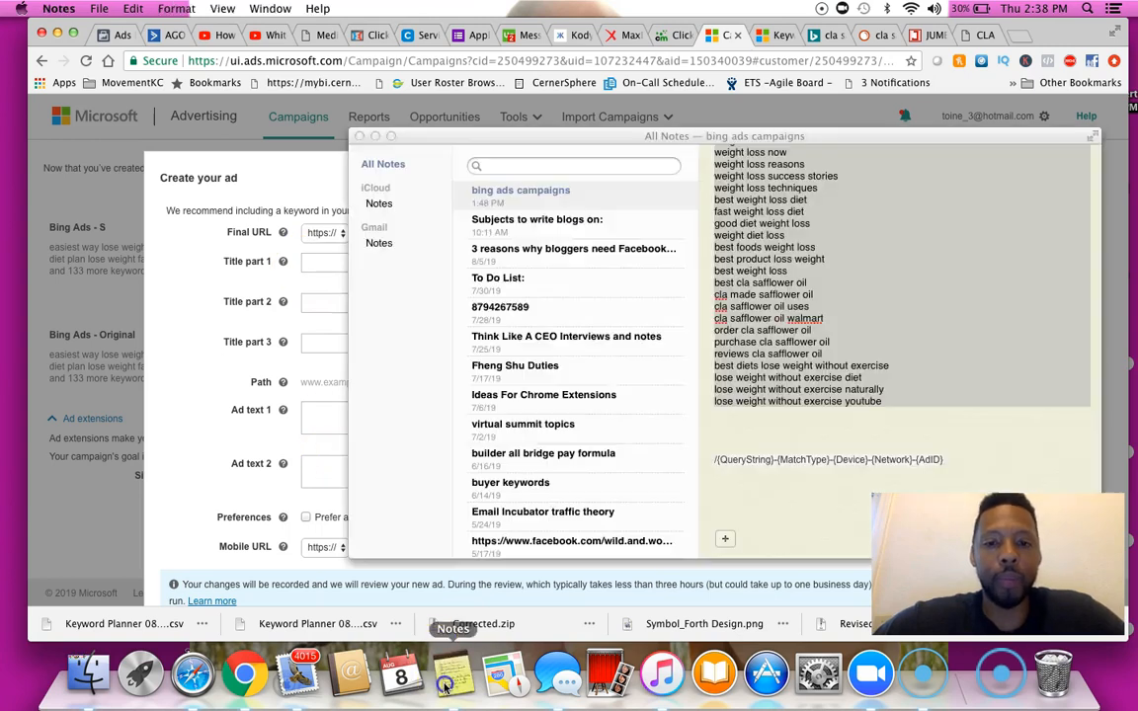
pyautogui.click(449, 679)
pyautogui.scroll(10, 803, 313)
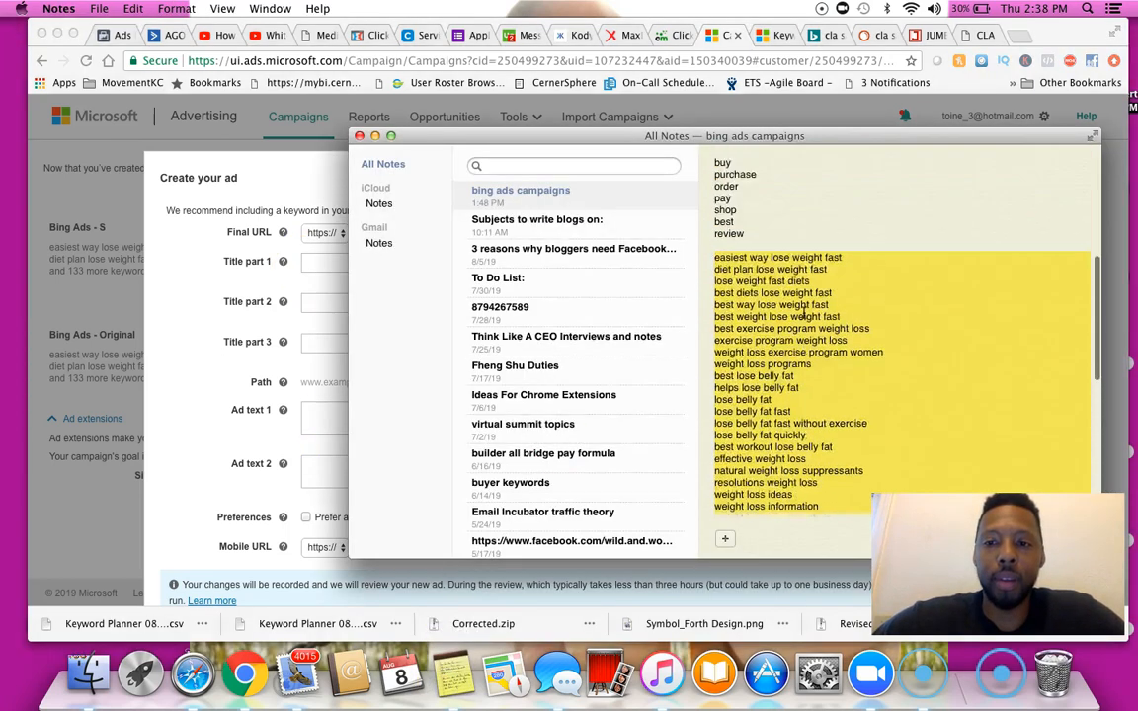
pyautogui.click(804, 313)
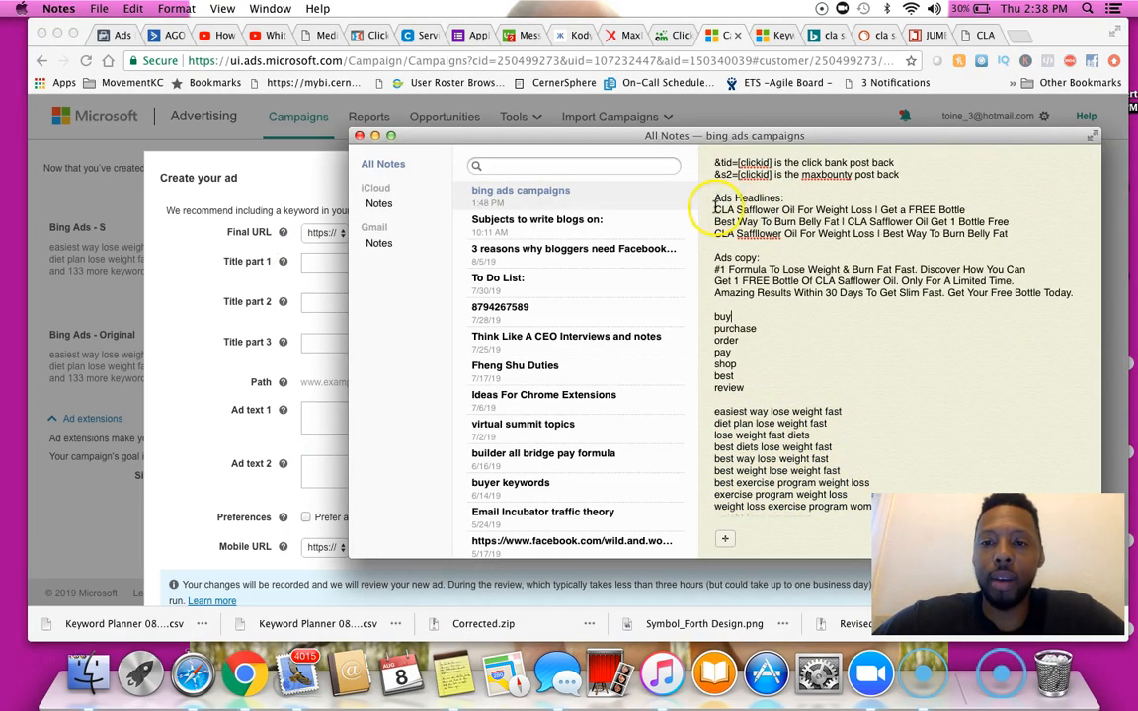
pyautogui.moveTo(721, 209); pyautogui.dragTo(871, 211)
pyautogui.press('super+c')
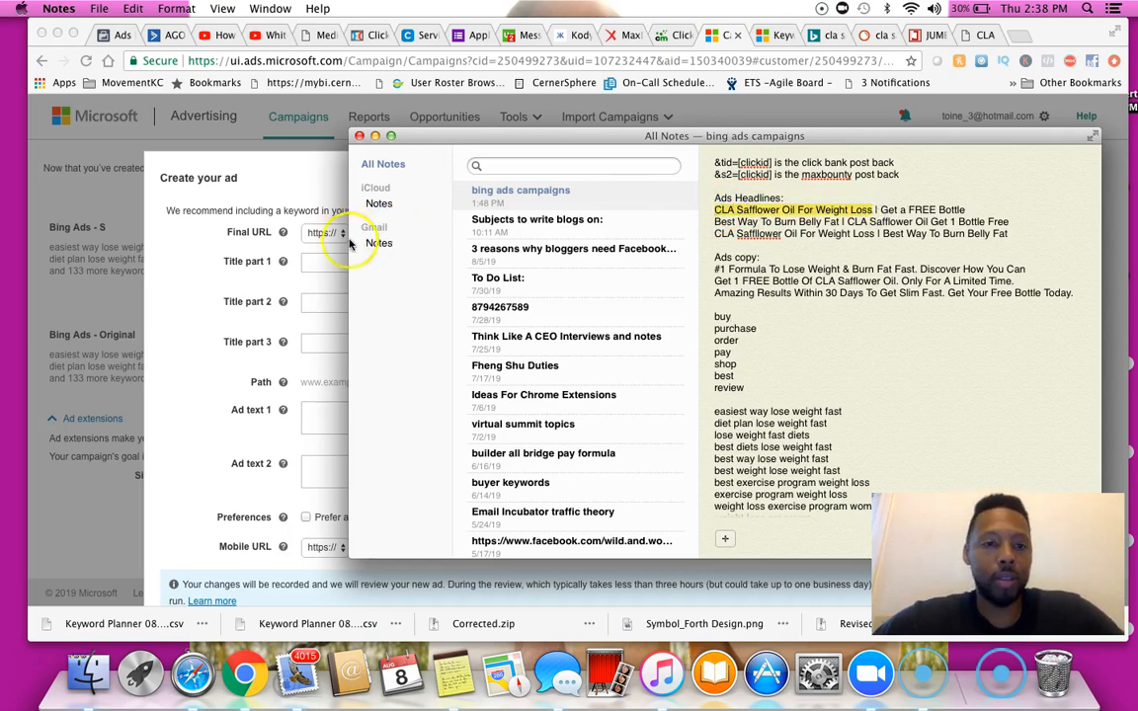
pyautogui.click(269, 252)
pyautogui.click(367, 261)
pyautogui.press('super+v')
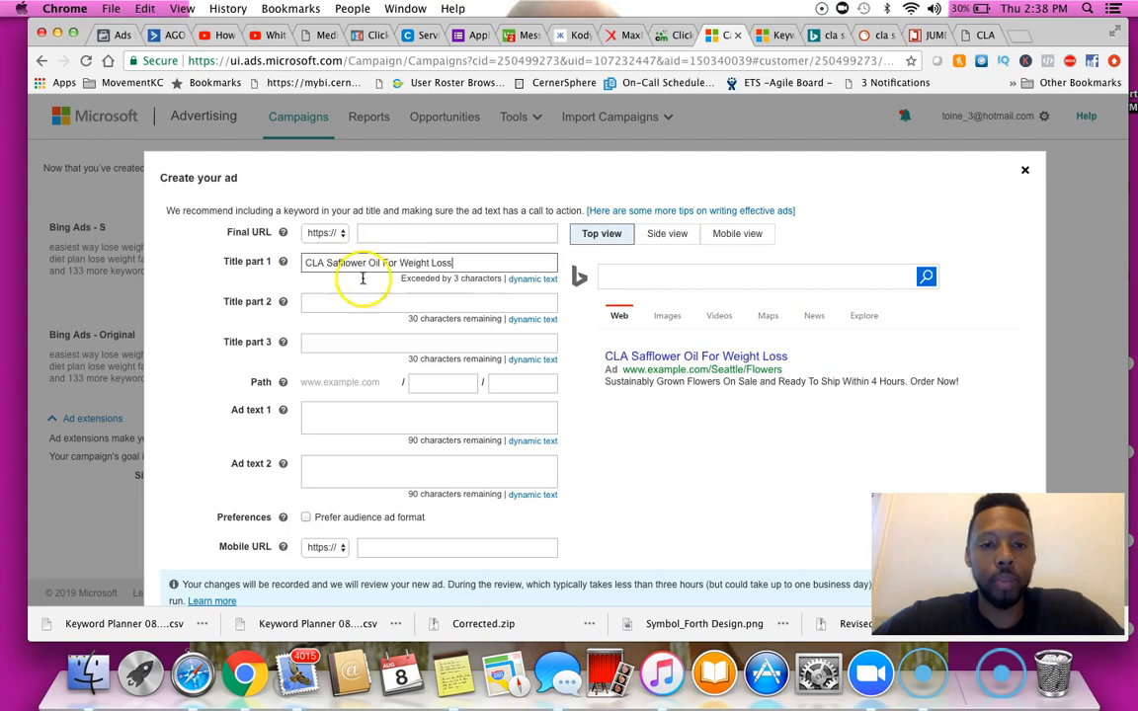
# Set Title part 2 to "Get Your 1 FREE Bottle", checking the headline wording in the note
pyautogui.click(447, 671)
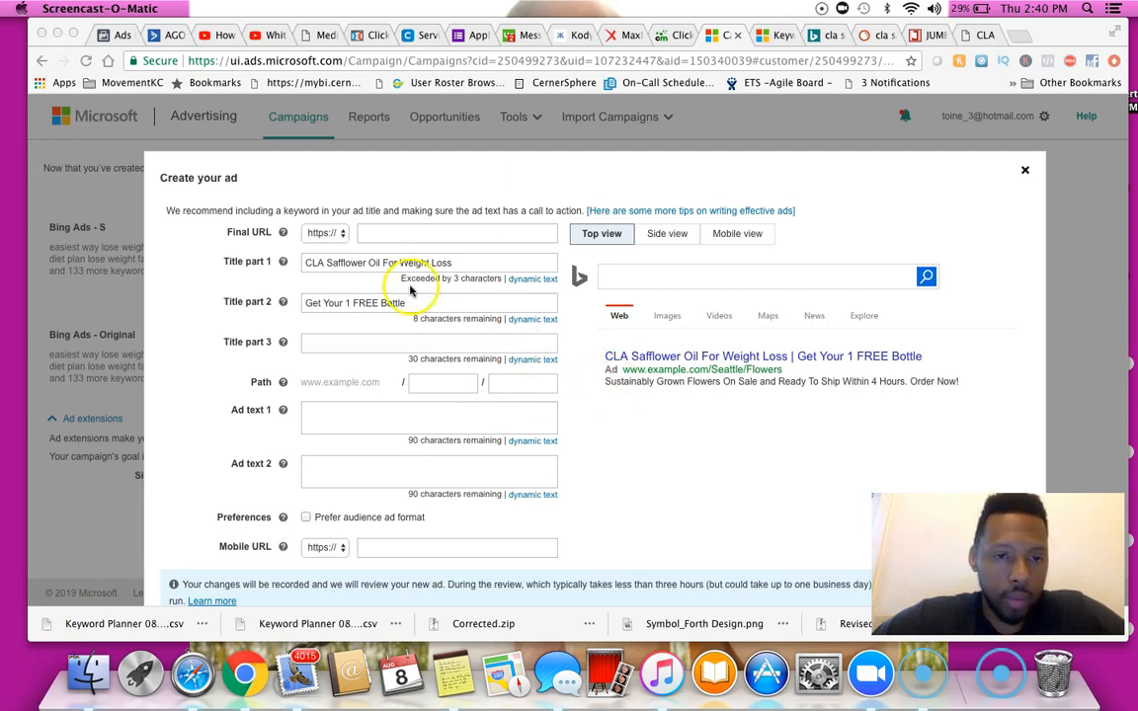
pyautogui.click(450, 672)
pyautogui.moveTo(705, 143); pyautogui.dragTo(851, 157)
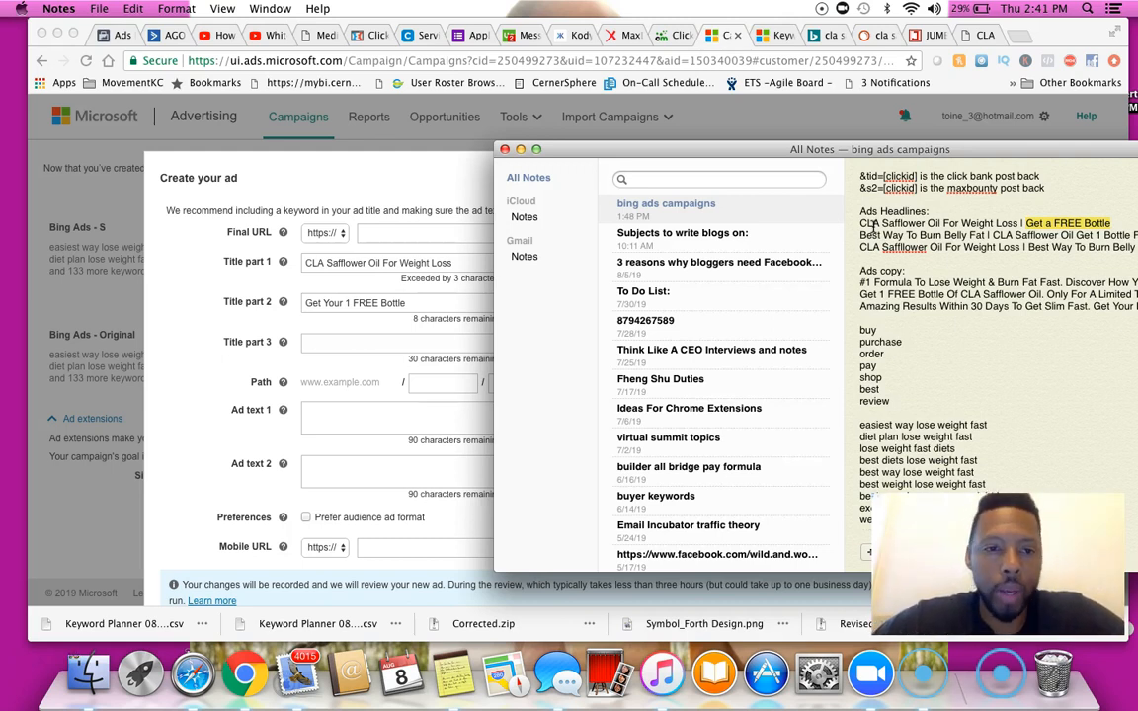
pyautogui.click(346, 340)
pyautogui.click(345, 414)
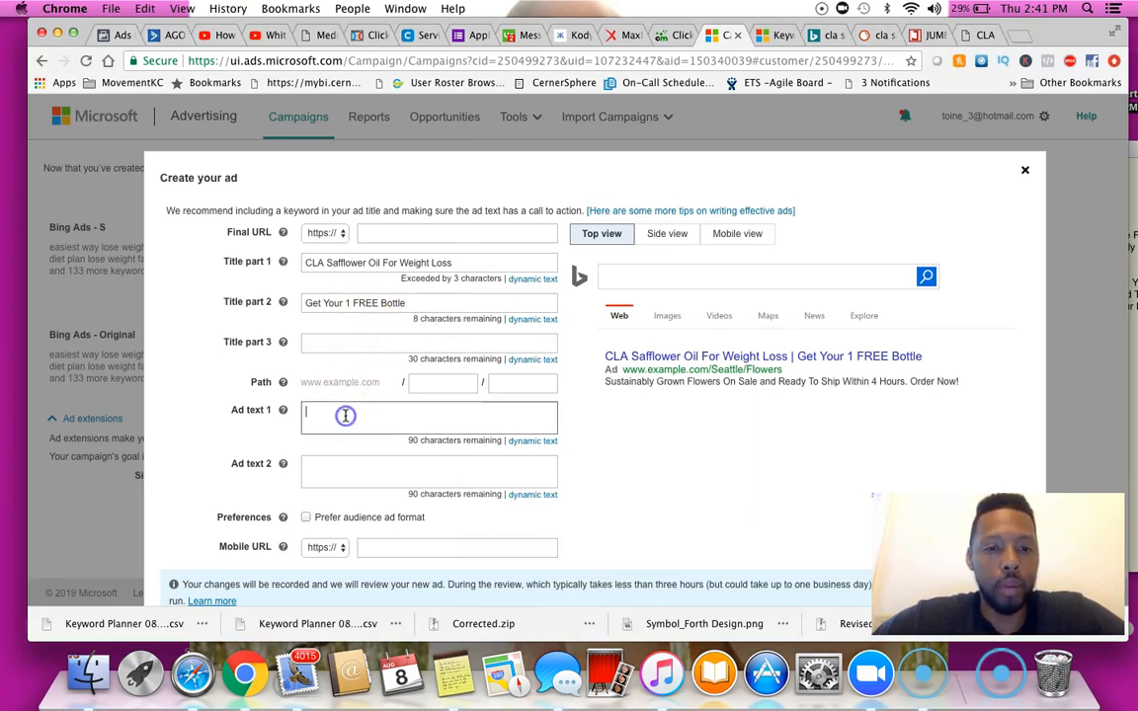
# Copy the ad copy from the note into Ad text 1 and Ad text 2, ending with "Get Your Free Bottle Today."
pyautogui.click(464, 682)
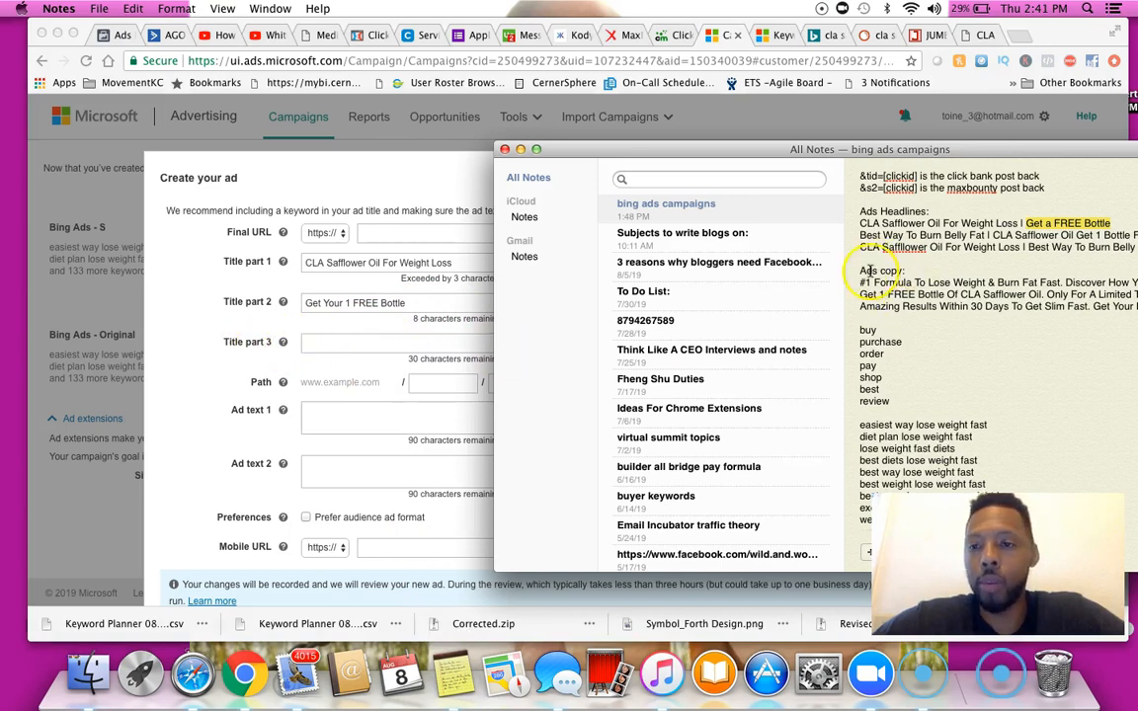
pyautogui.moveTo(907, 149); pyautogui.dragTo(770, 131)
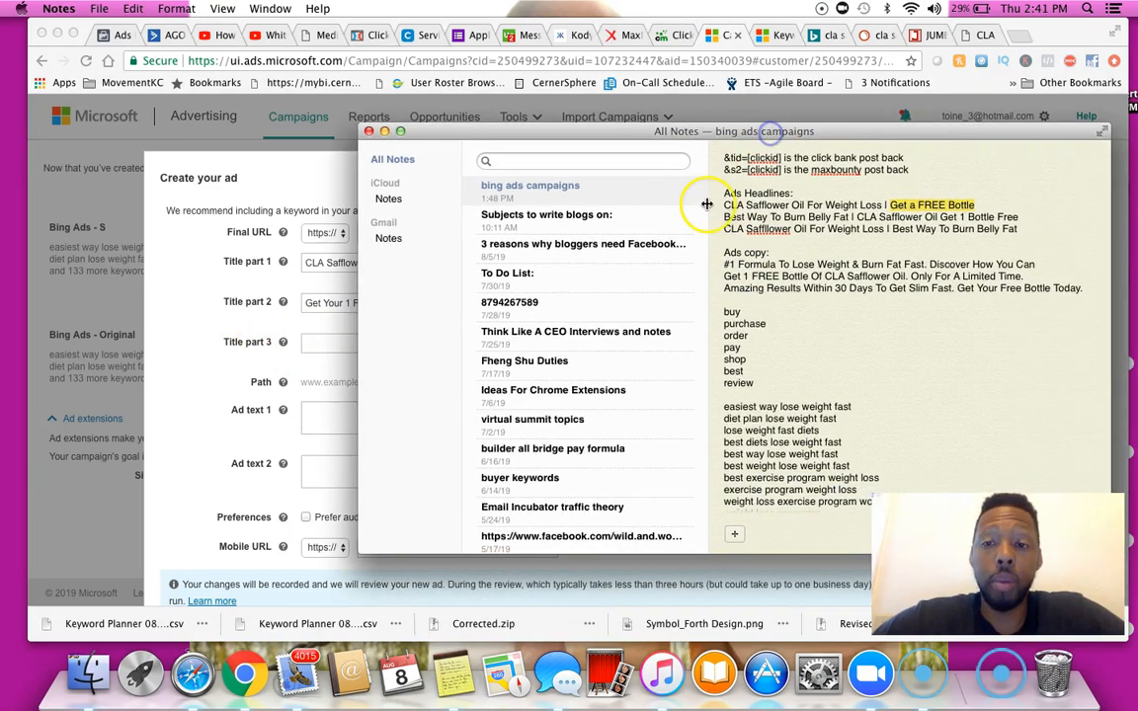
pyautogui.moveTo(724, 264); pyautogui.dragTo(926, 262)
pyautogui.press('super+c')
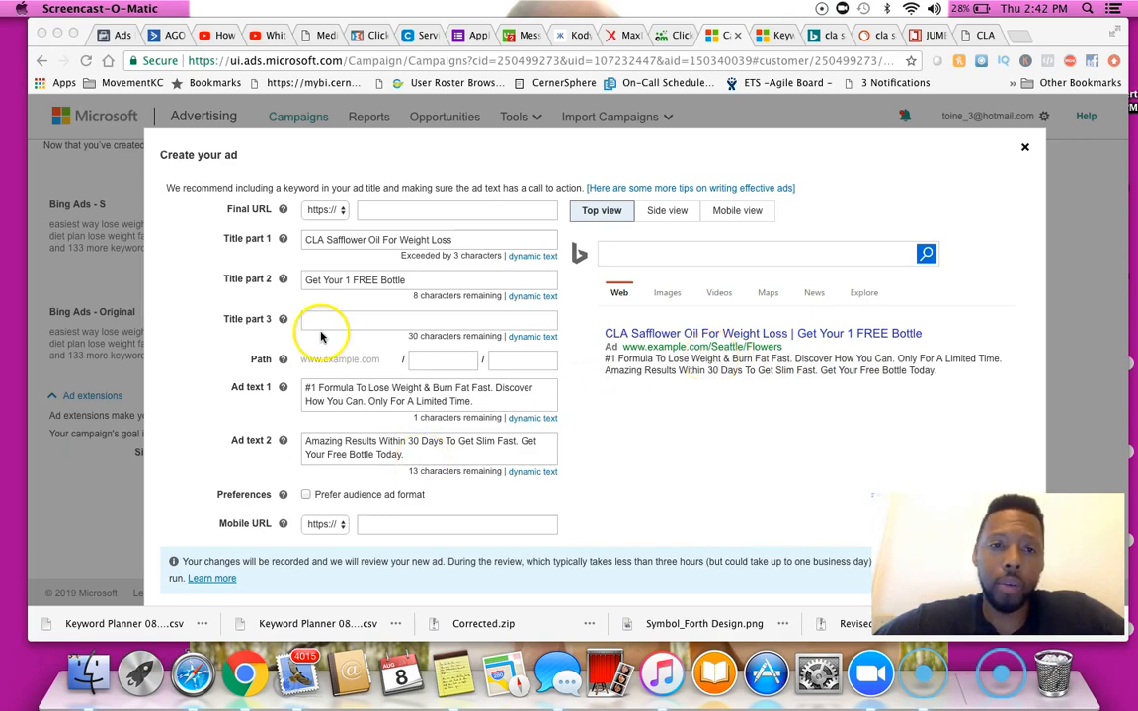
# Copy the offer landing page's URL up to try-cla-diet.com/cla_new_s/ from its browser tab
pyautogui.click(427, 215)
pyautogui.click(426, 213)
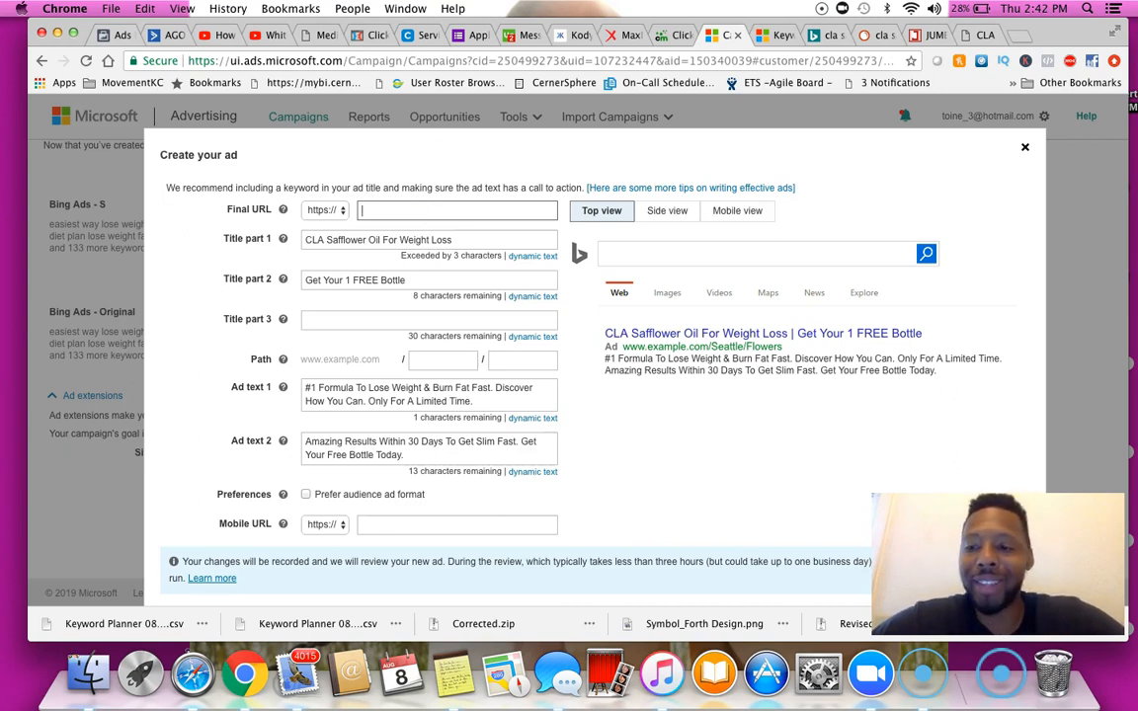
pyautogui.click(982, 31)
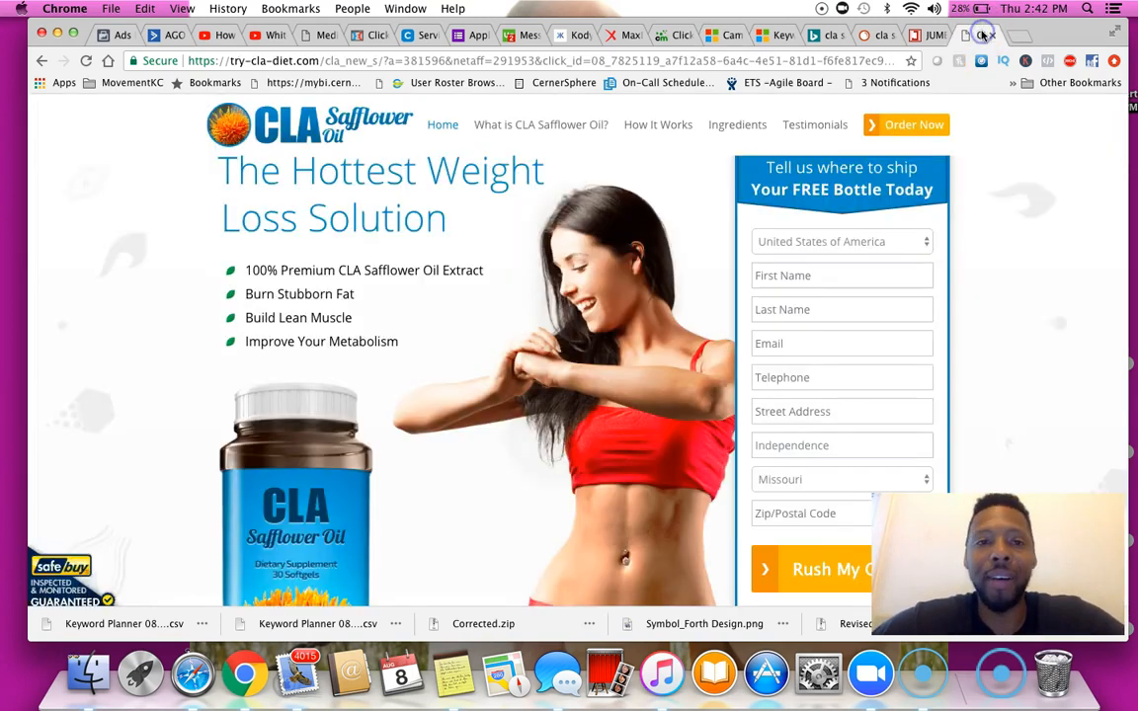
pyautogui.click(252, 63)
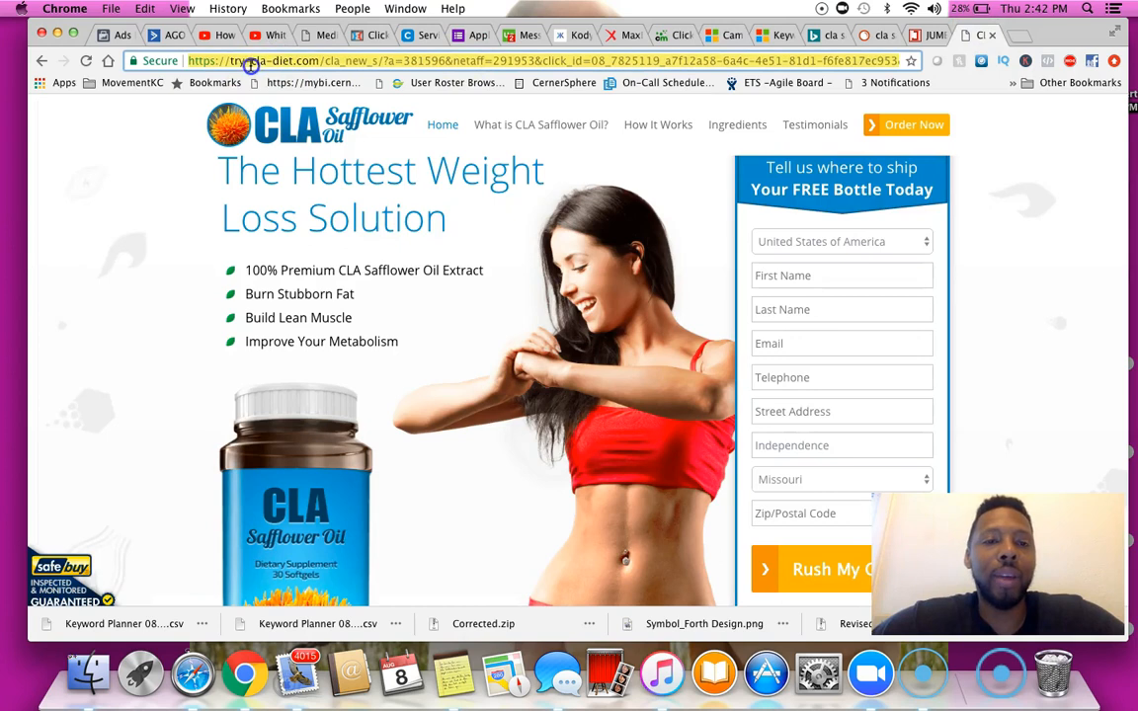
pyautogui.click(321, 61)
pyautogui.moveTo(321, 61); pyautogui.dragTo(166, 68)
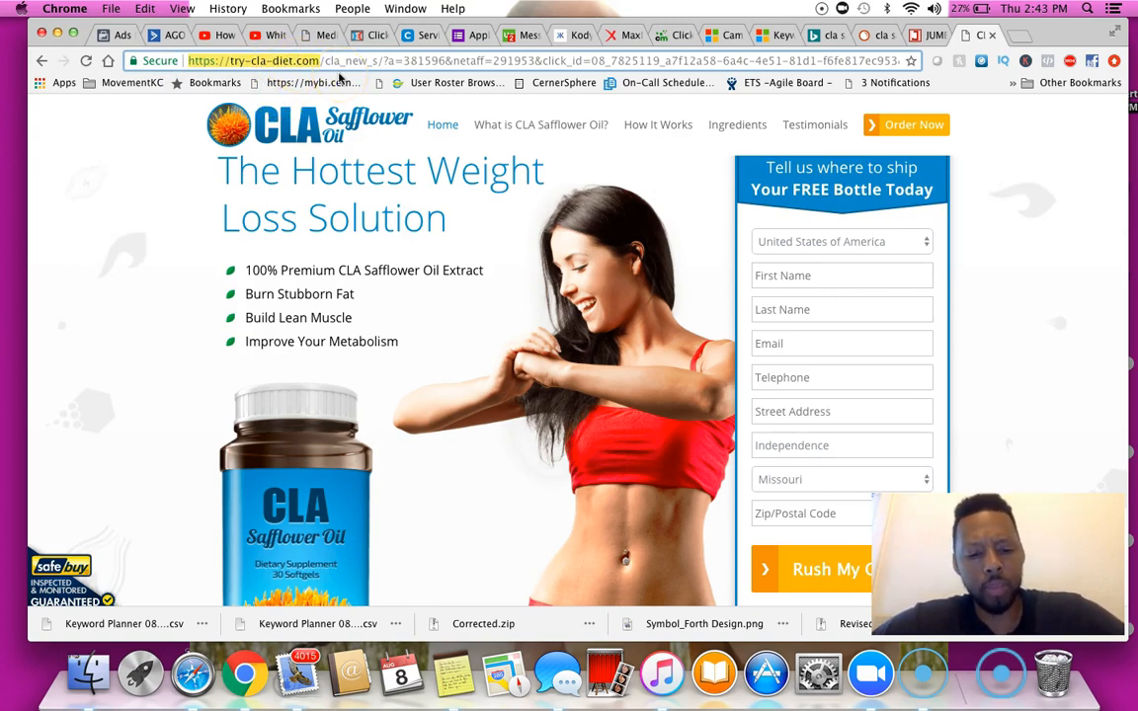
pyautogui.press('super+a')
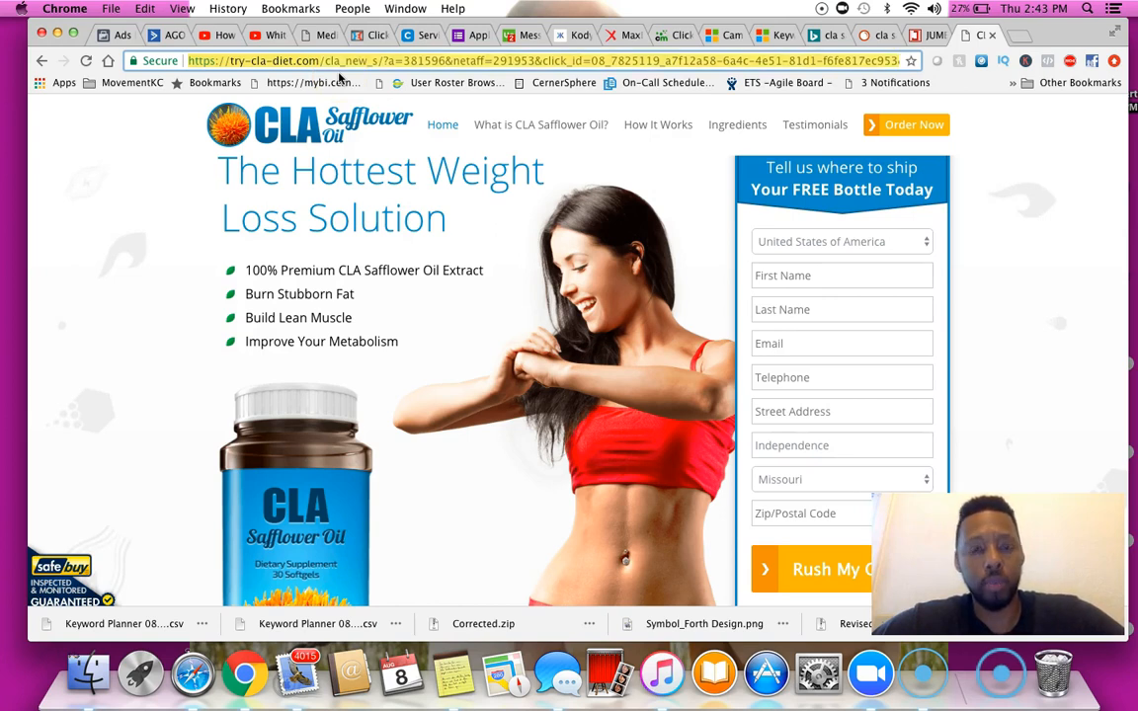
pyautogui.press('super+v')
pyautogui.press('Return')
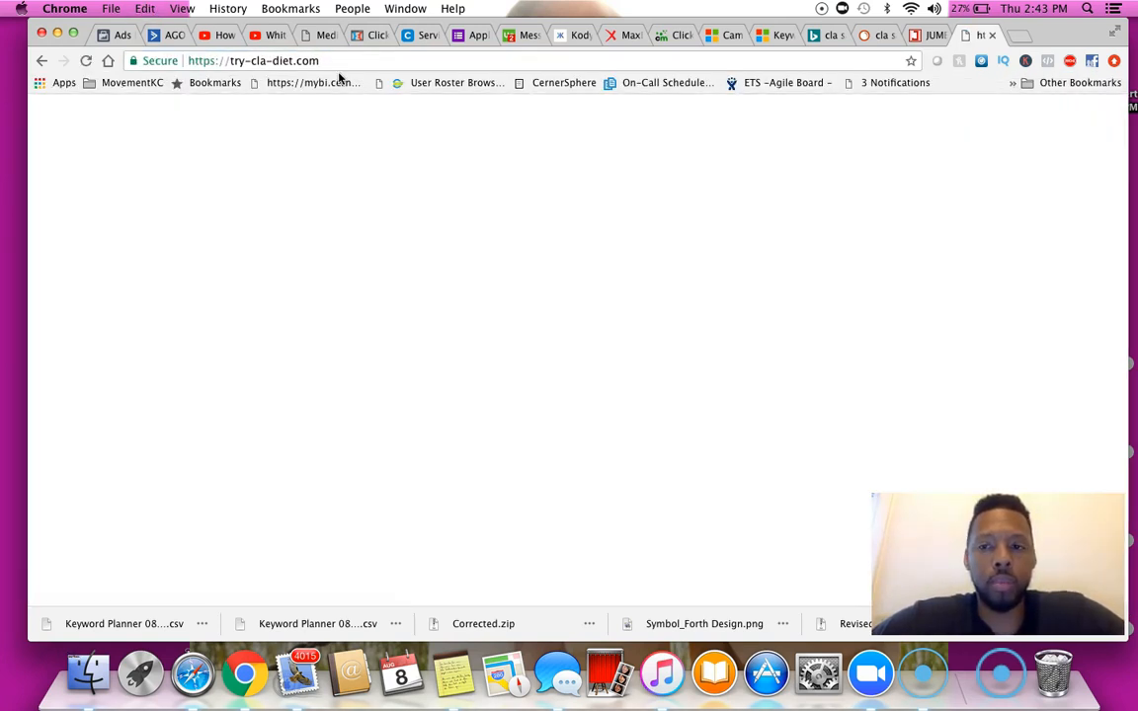
pyautogui.click(304, 62)
pyautogui.press('Return')
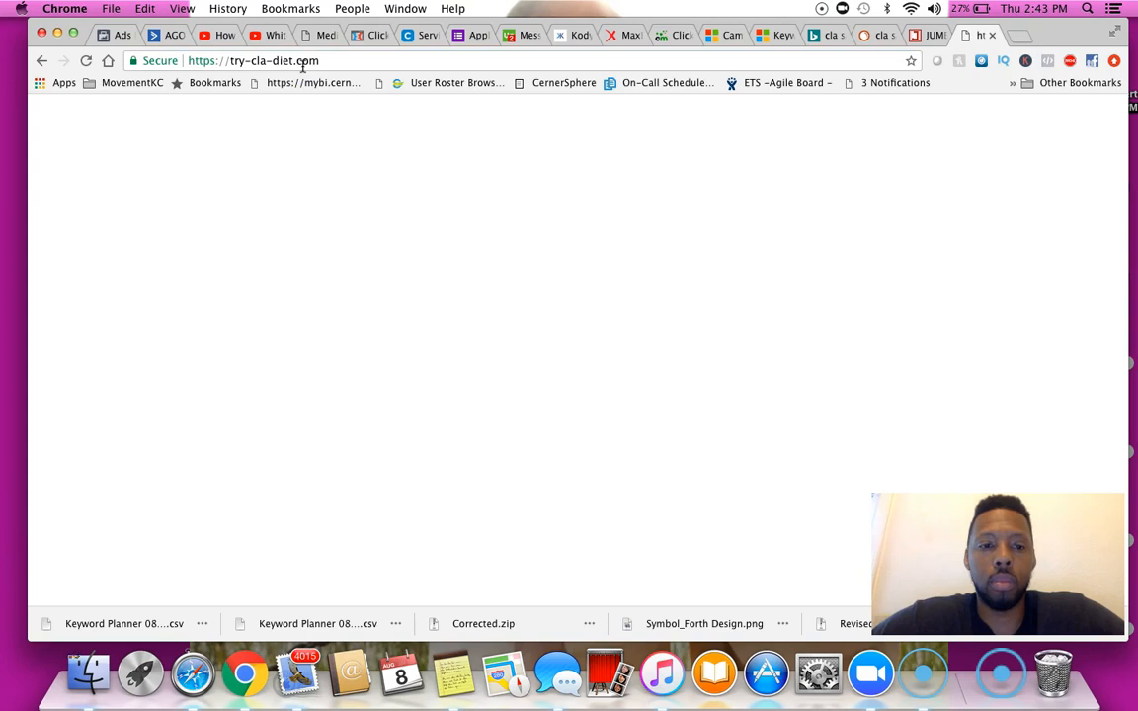
pyautogui.click(325, 55)
pyautogui.click(328, 57)
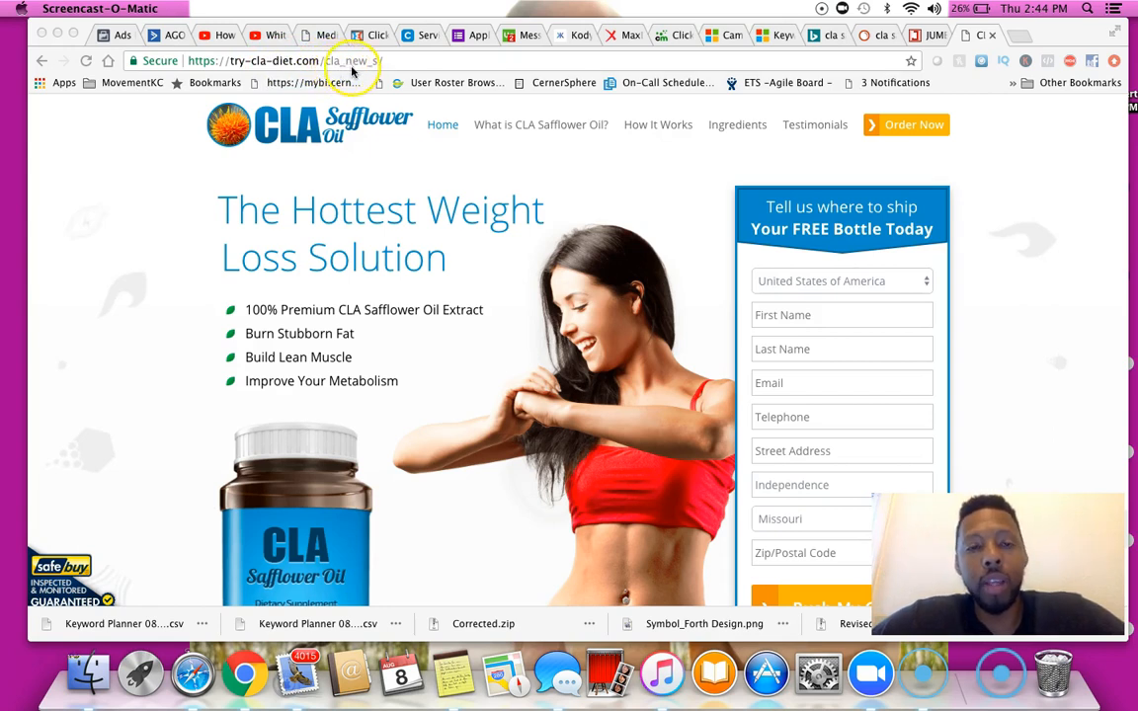
pyautogui.click(388, 61)
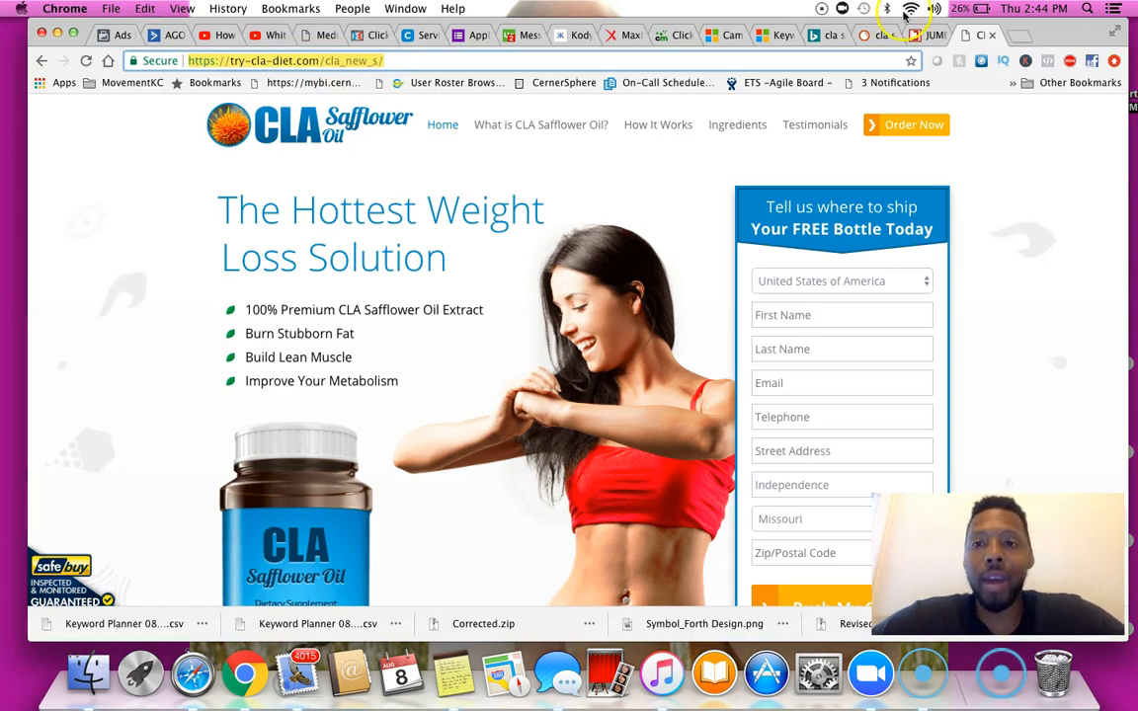
# Paste try-cla-diet.com/cla_new_s/ as the ad's Final URL
pyautogui.click(726, 38)
pyautogui.click(460, 211)
pyautogui.press('super+v')
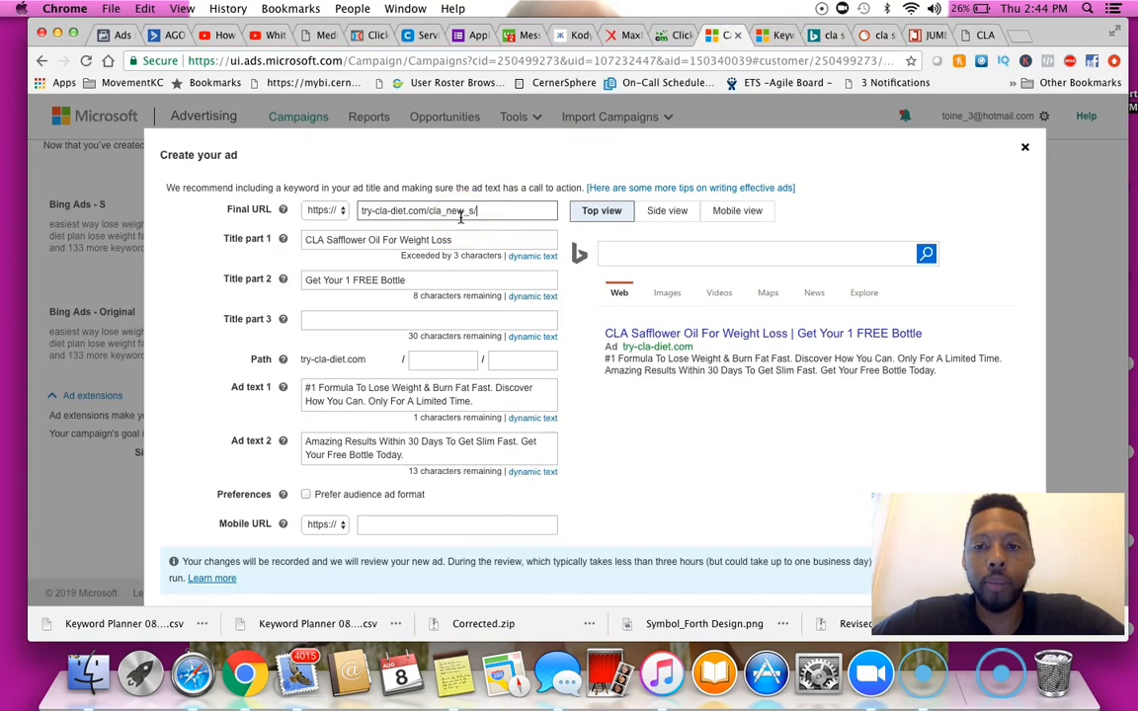
pyautogui.click(508, 218)
pyautogui.click(519, 238)
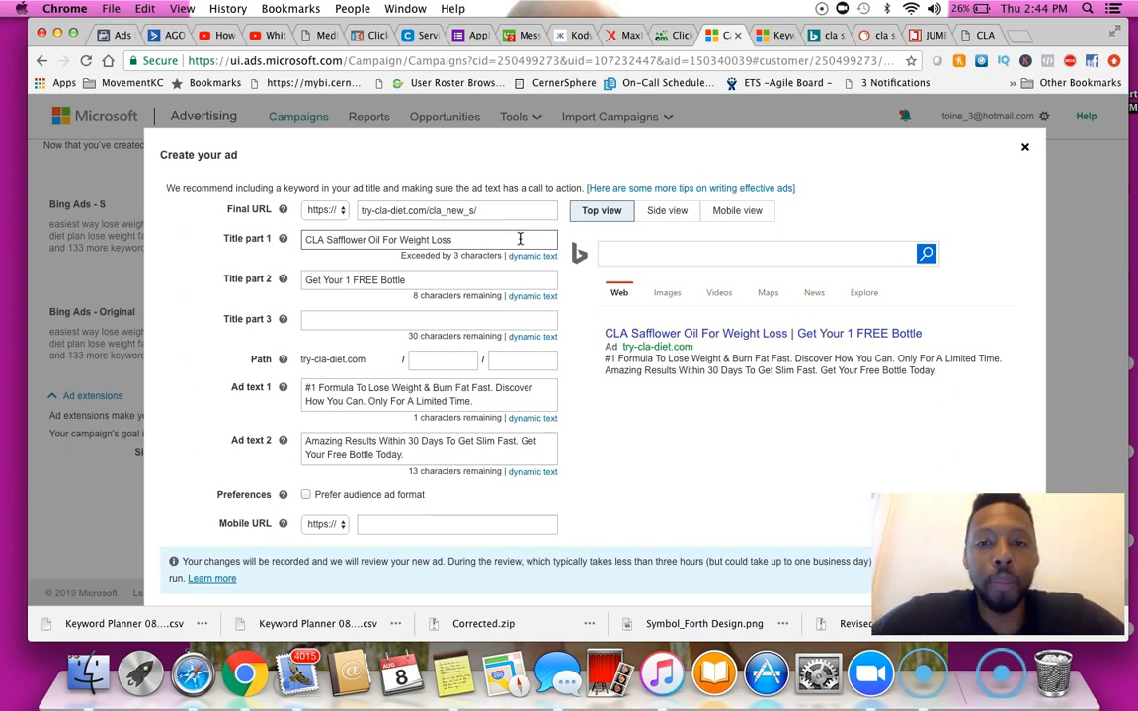
# Try to save the ad
pyautogui.scroll(-2, 520, 238)
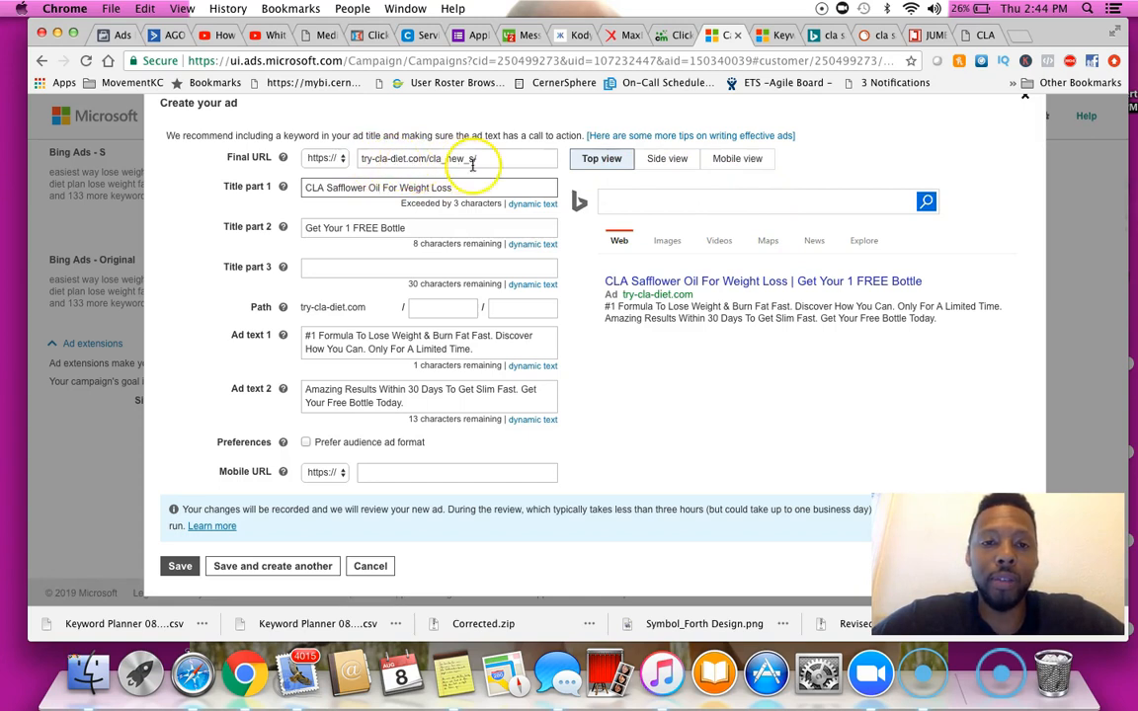
pyautogui.scroll(-2, 400, 426)
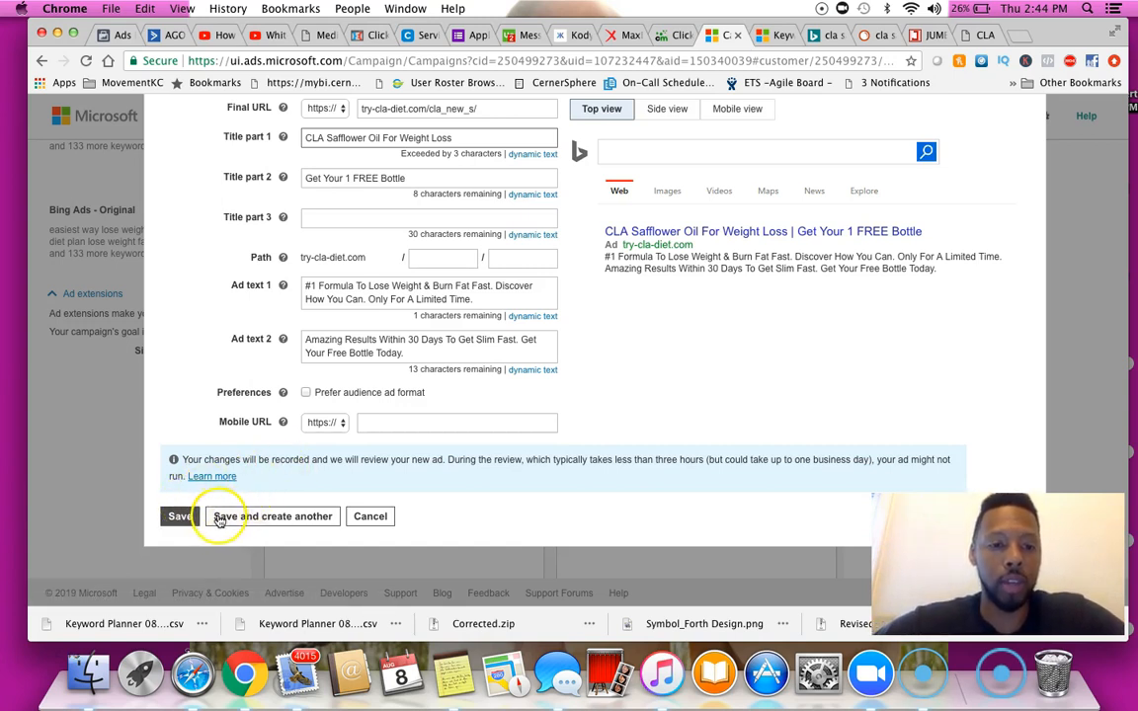
pyautogui.click(181, 516)
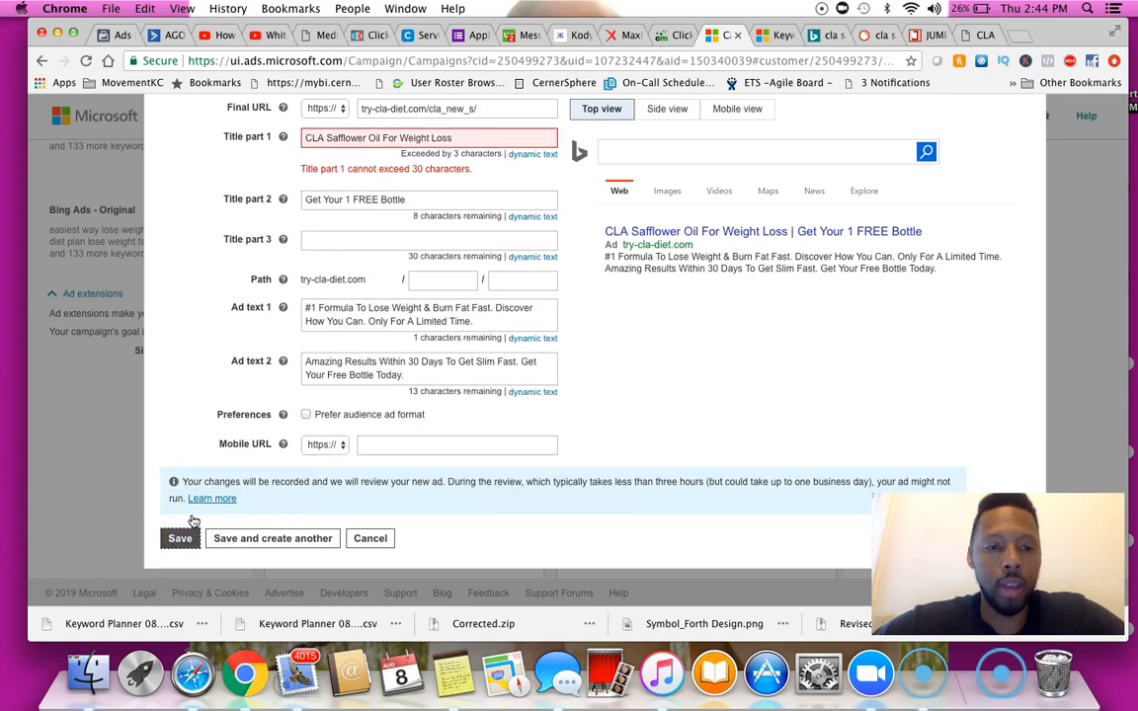
# Shorten Title part 1 to "CLA Safflower Oil Weight Loss" by removing the word "For"
pyautogui.scroll(3, 509, 217)
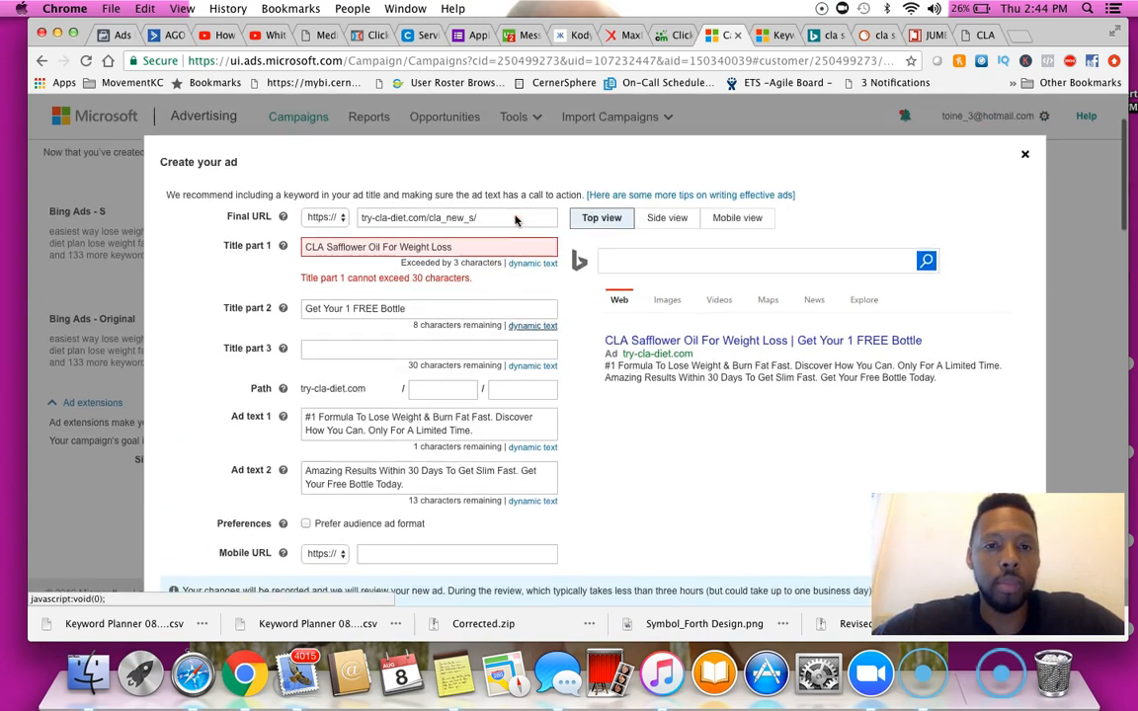
pyautogui.click(482, 246)
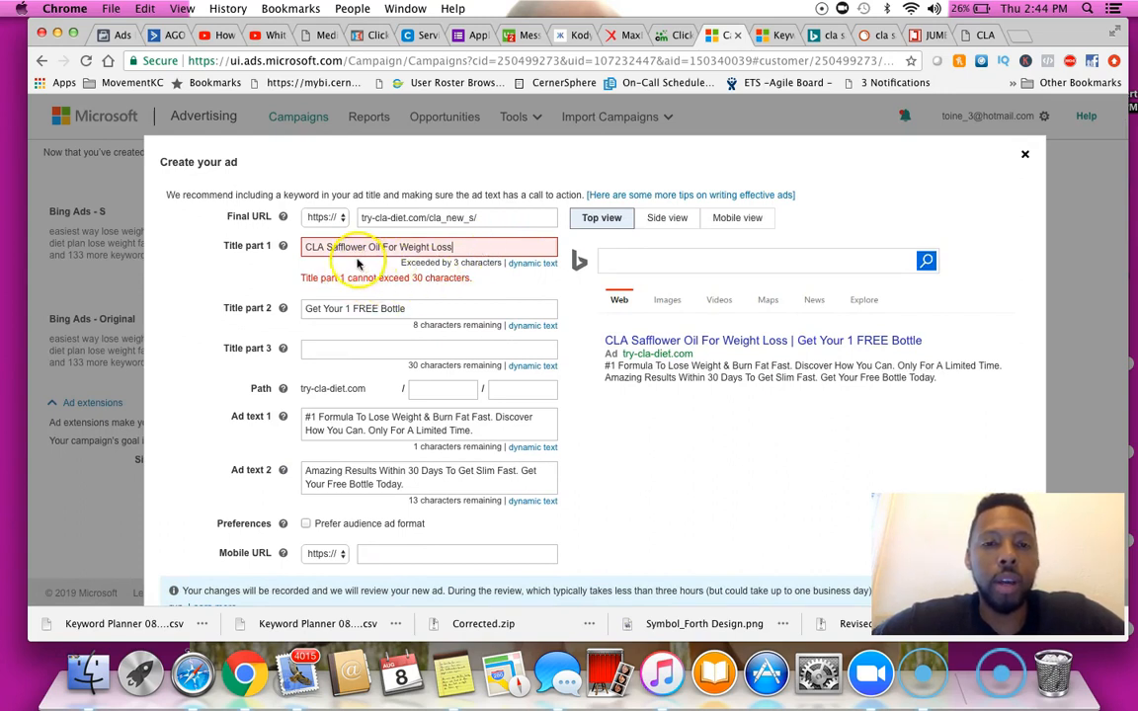
pyautogui.click(397, 247)
pyautogui.press('BackSpace')
pyautogui.press('BackSpace')
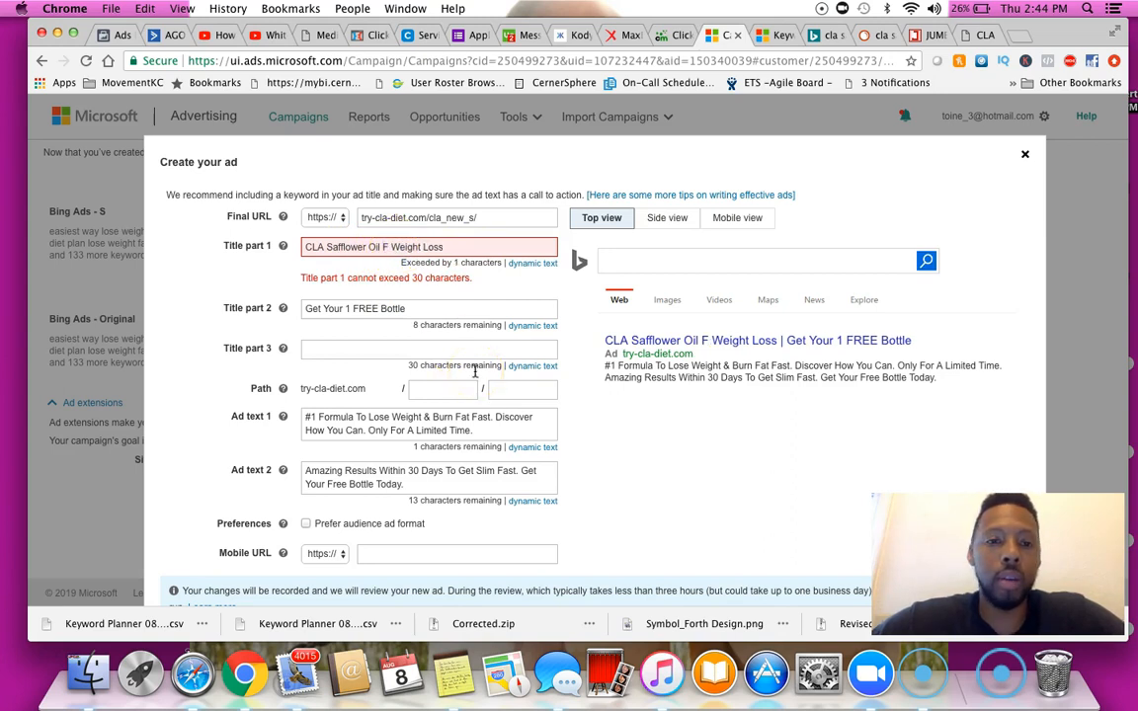
pyautogui.press('BackSpace')
pyautogui.press('BackSpace')
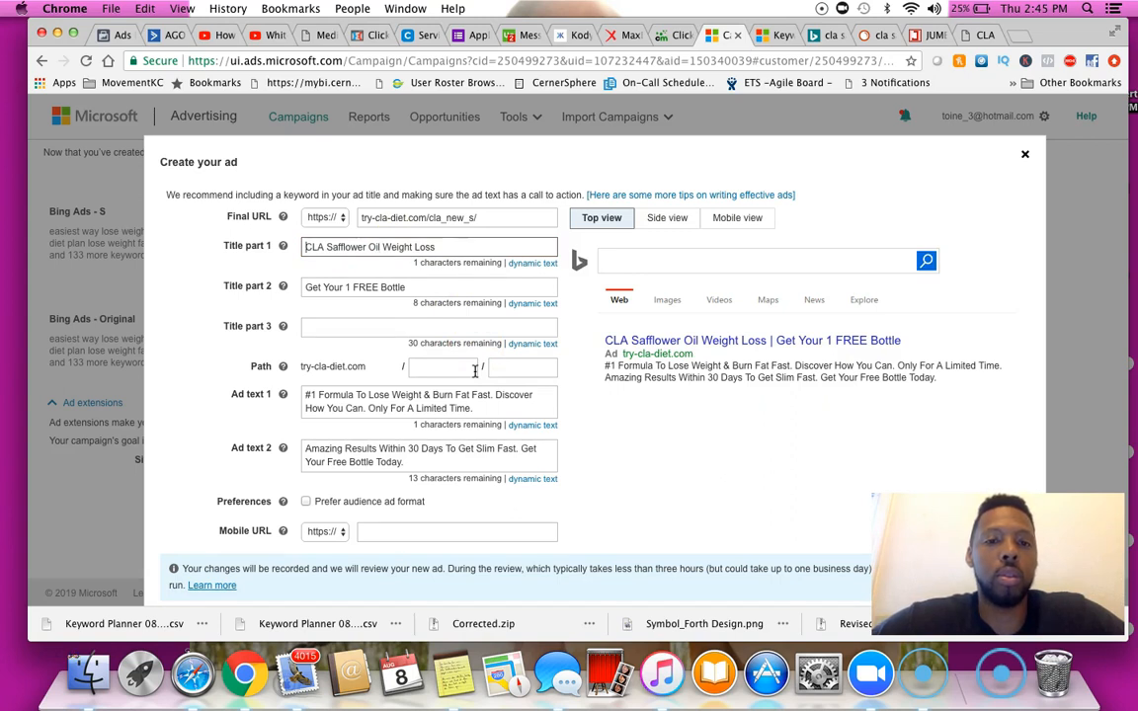
# Save the ad
pyautogui.click(657, 460)
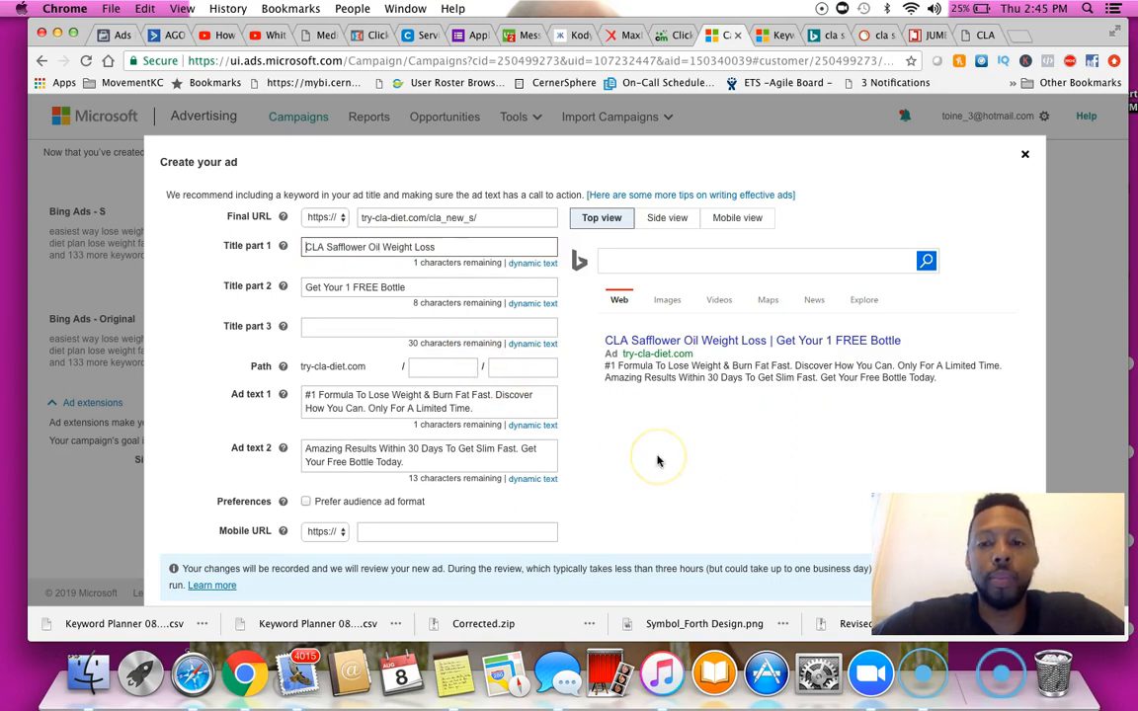
pyautogui.scroll(-2, 658, 460)
pyautogui.click(188, 555)
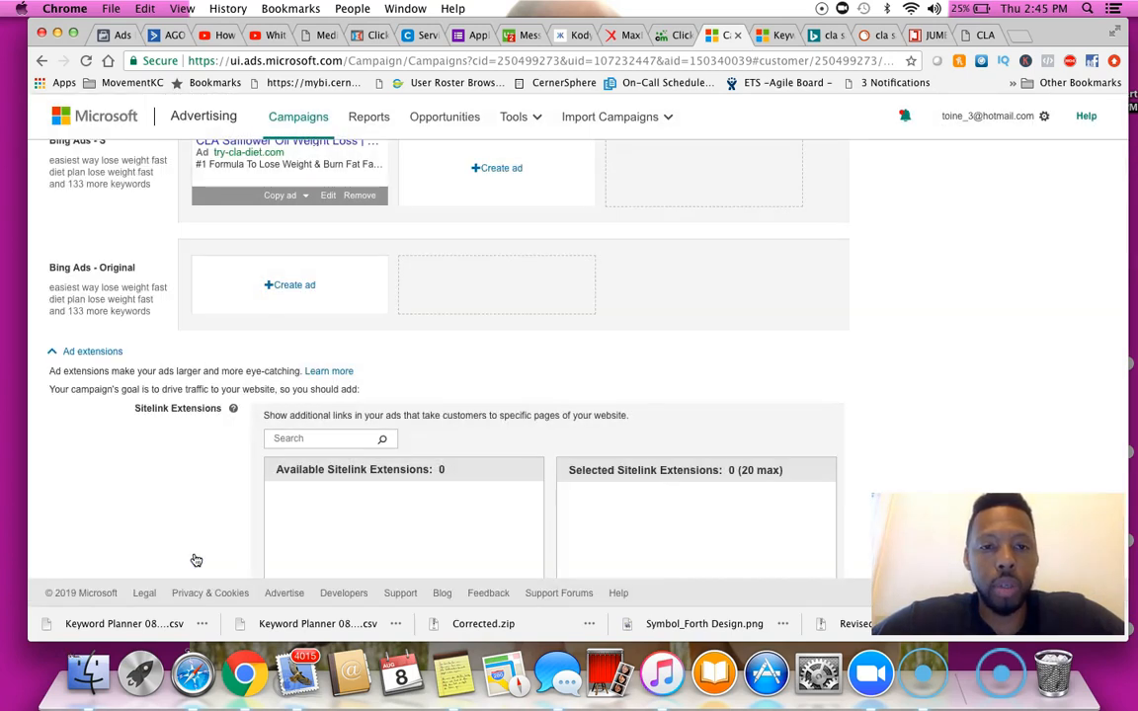
# Start a second ad in the Bing Ads - S ad group and paste try-cla-diet.com/cla_new_s/ as its Final URL
pyautogui.scroll(2, 325, 386)
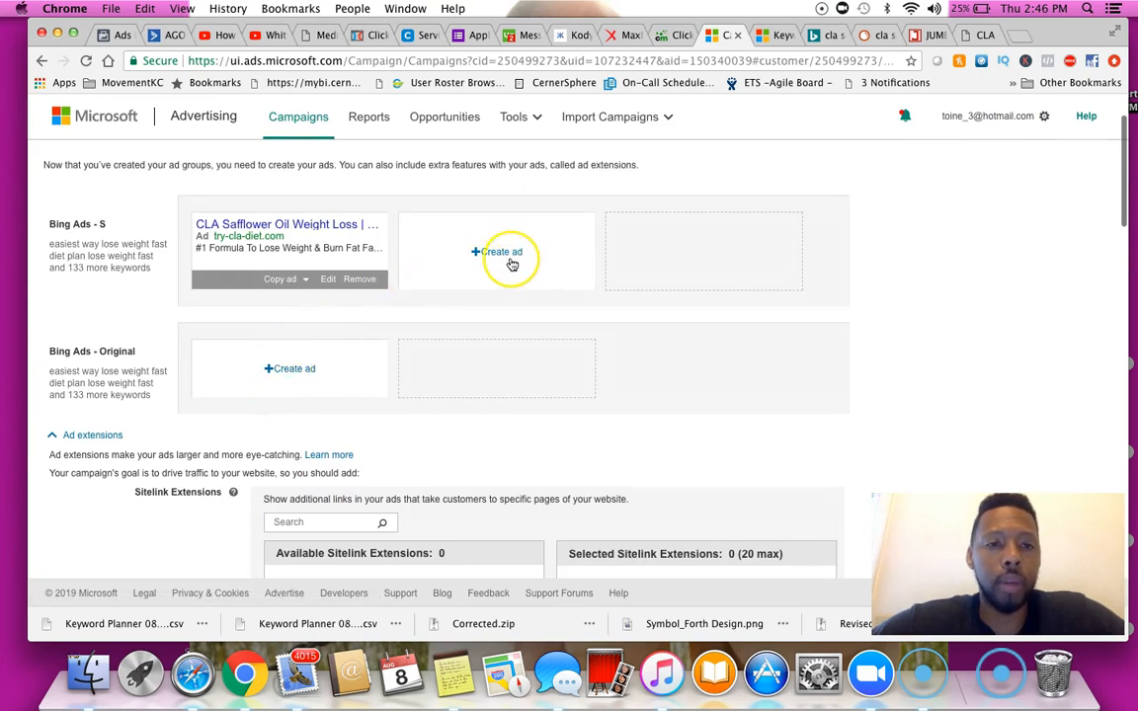
pyautogui.click(512, 265)
pyautogui.click(511, 265)
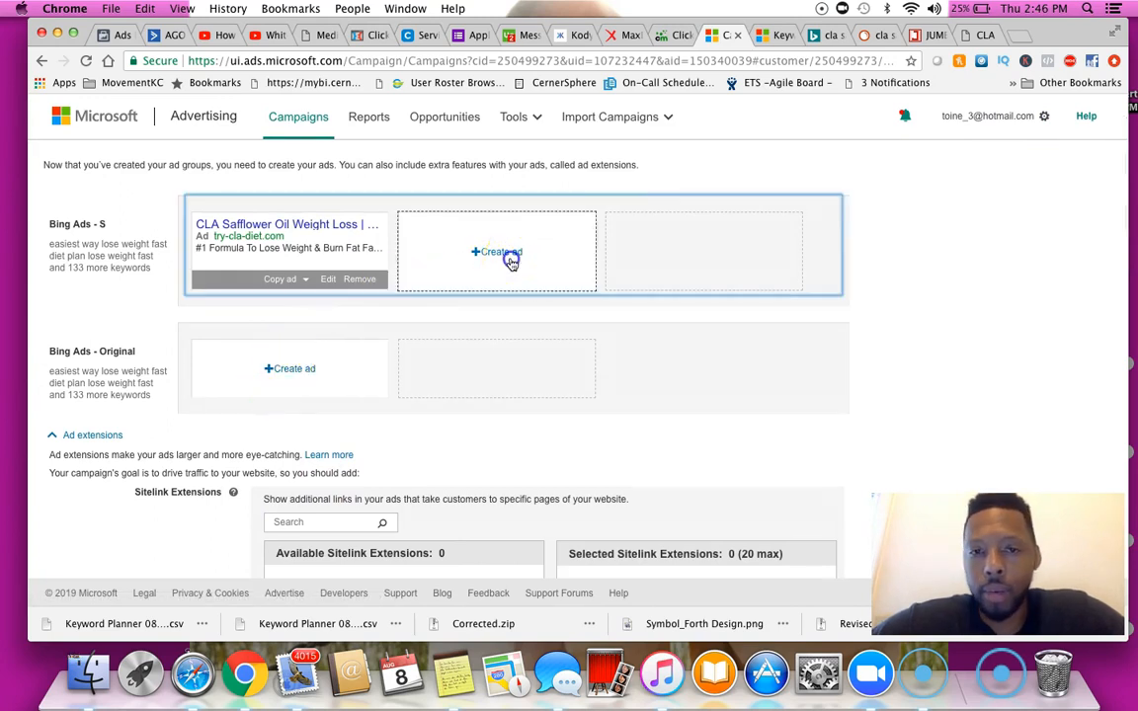
pyautogui.click(429, 237)
pyautogui.write('try-cla-diet.com/cla_new_s/')
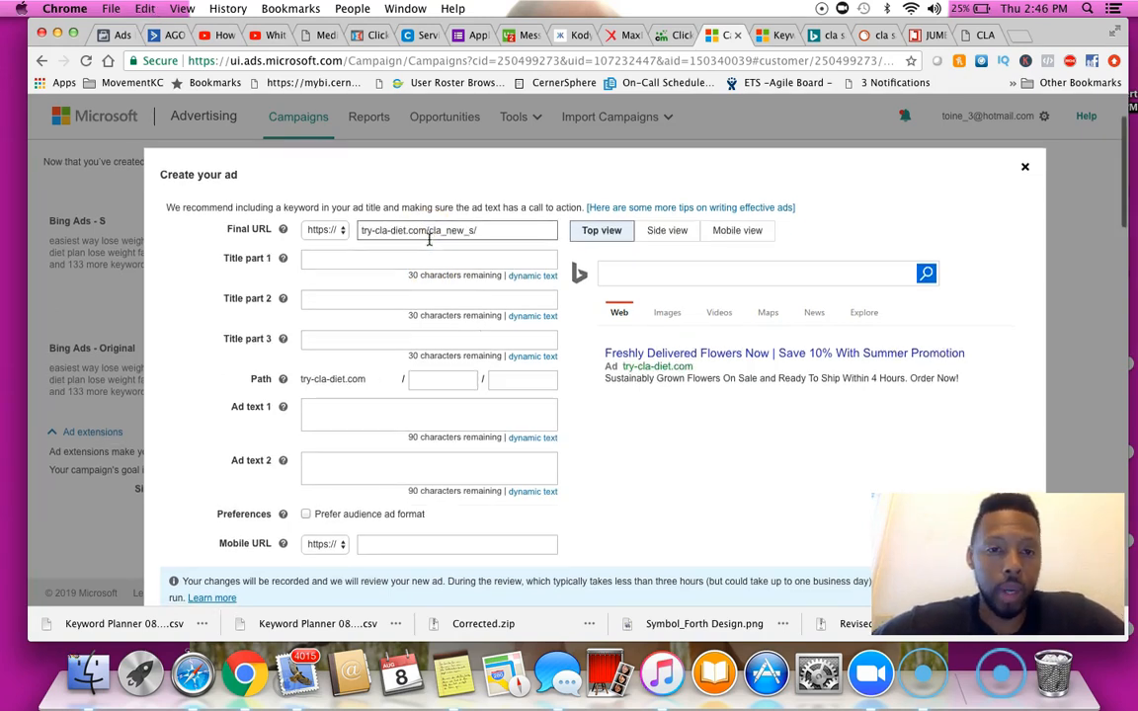
# Paste try-cla-diet.com/cla_new_s/ as the ad's Mobile URL
pyautogui.scroll(-3, 406, 355)
pyautogui.click(388, 474)
pyautogui.write('try-cla-diet.com/cla_new_s/')
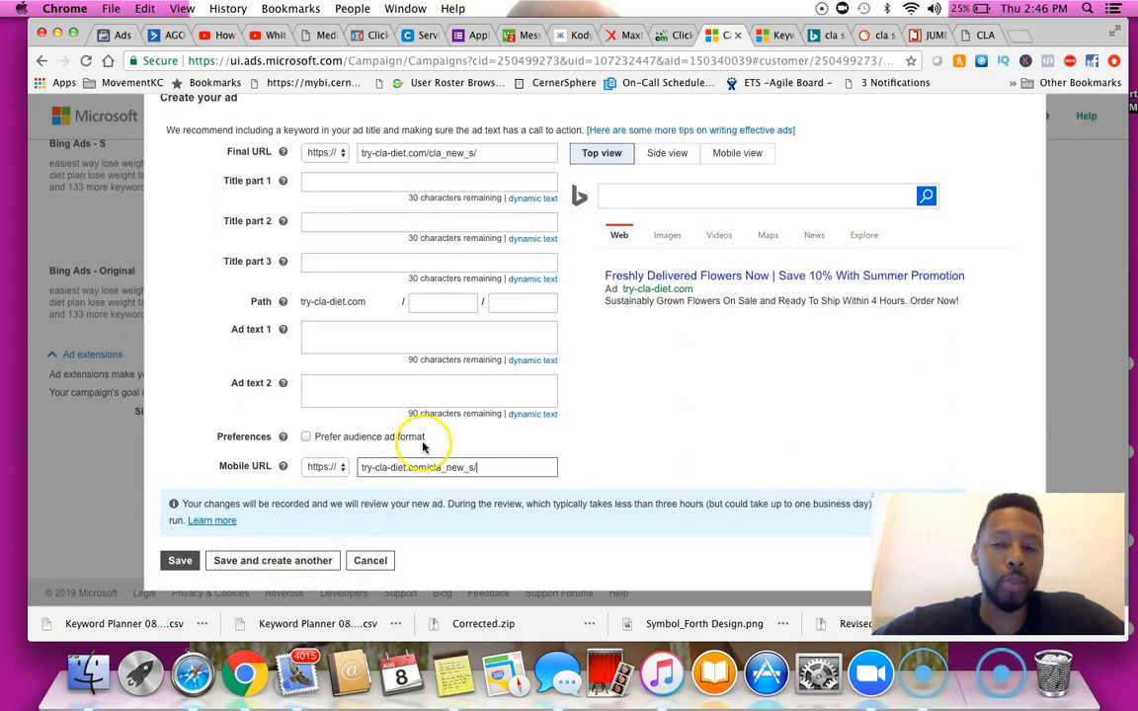
# Copy the headline "Best Way To Burn Belly Fat" from the notes and paste it into Title part 1
pyautogui.scroll(3, 471, 375)
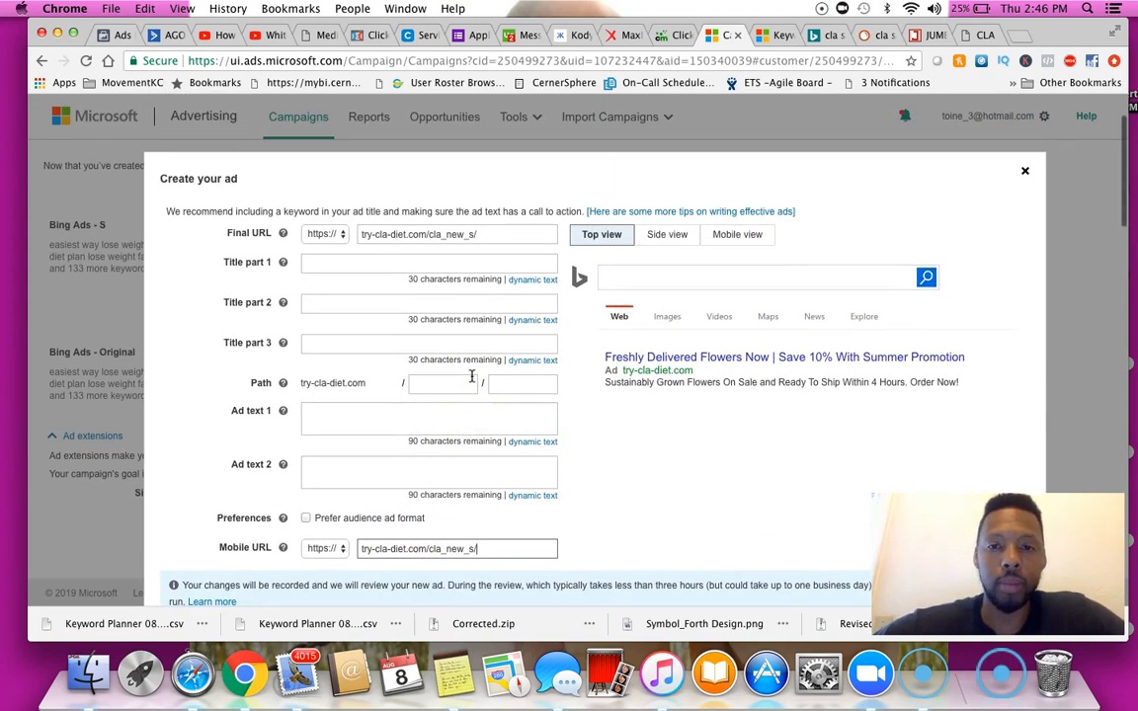
pyautogui.click(314, 263)
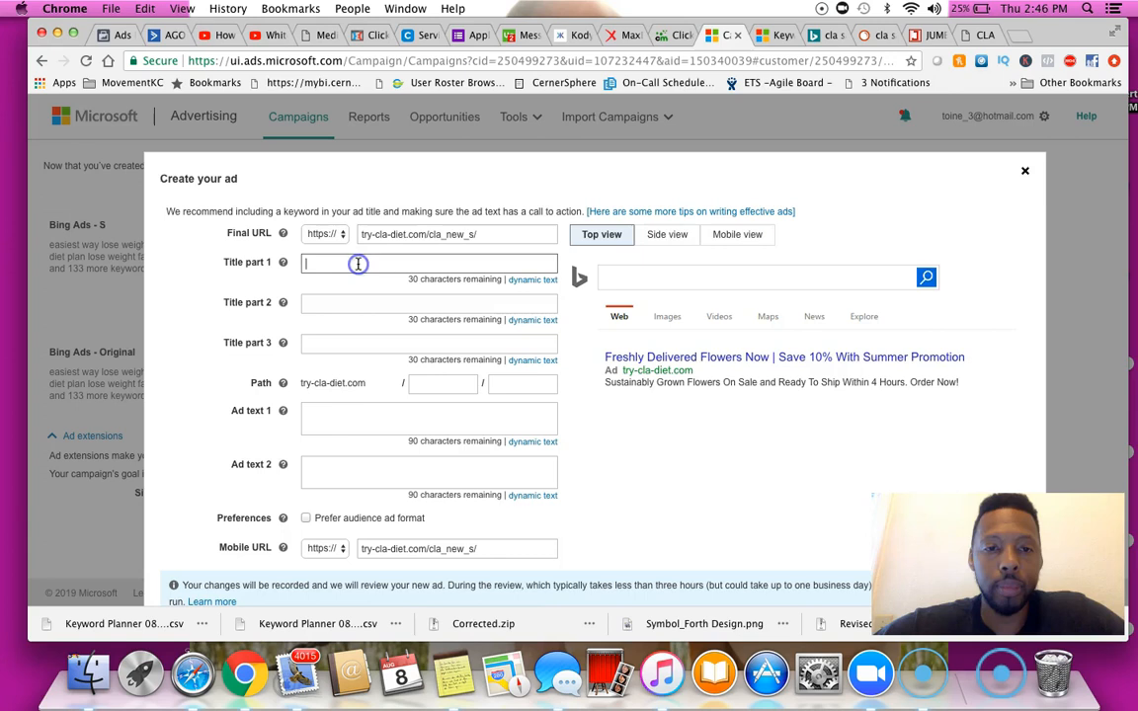
pyautogui.click(452, 674)
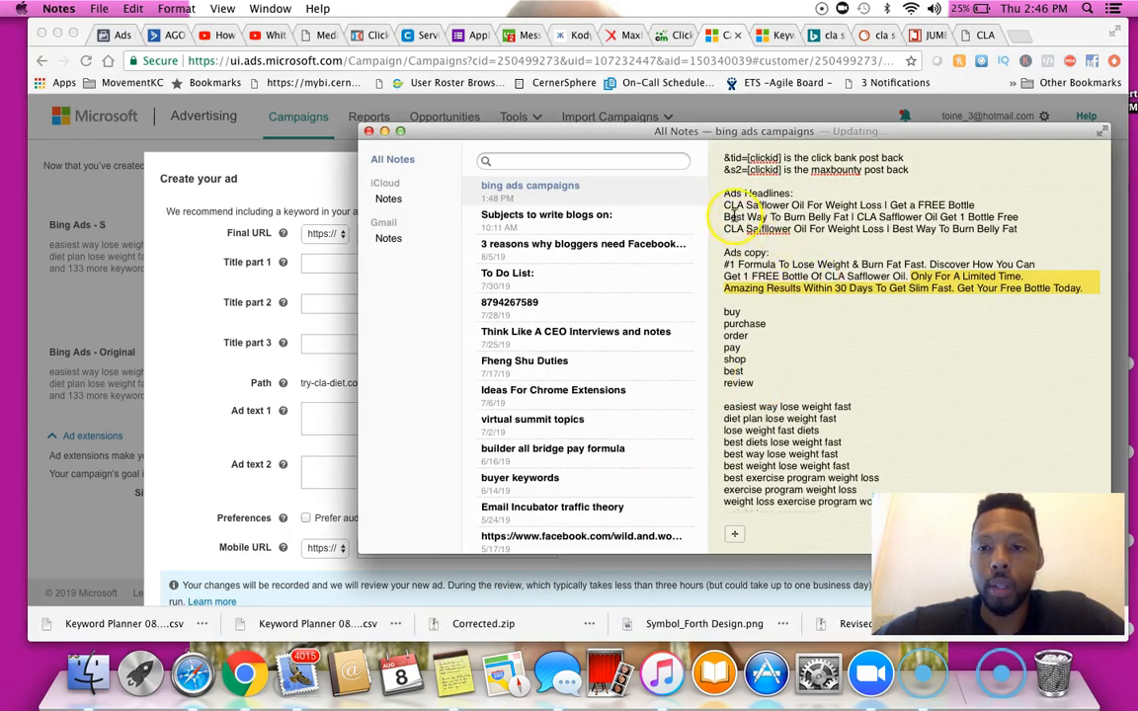
pyautogui.moveTo(723, 217); pyautogui.dragTo(808, 217)
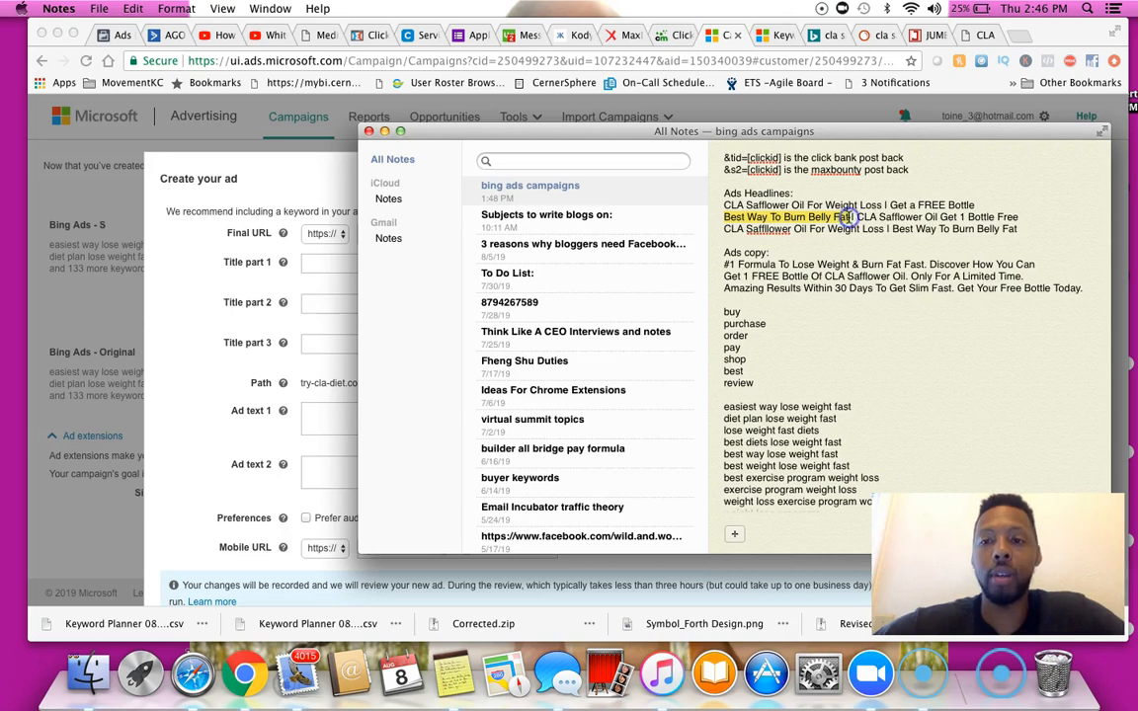
pyautogui.click(325, 264)
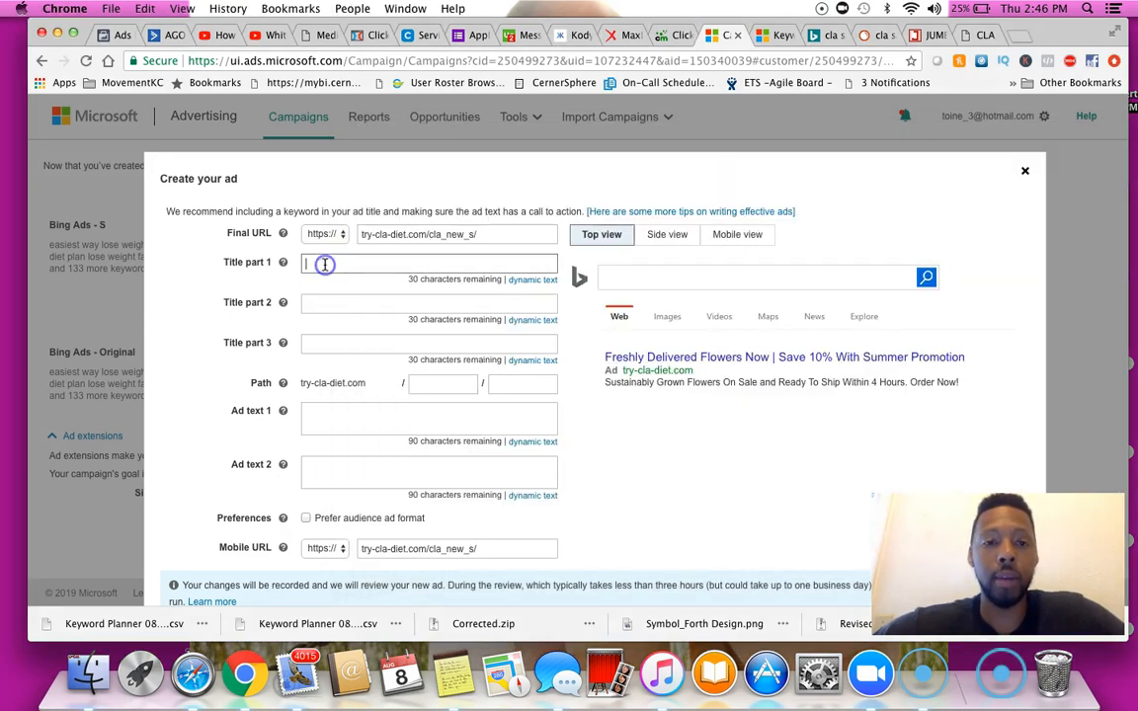
pyautogui.write('Best Way To Burn Belly Fat')
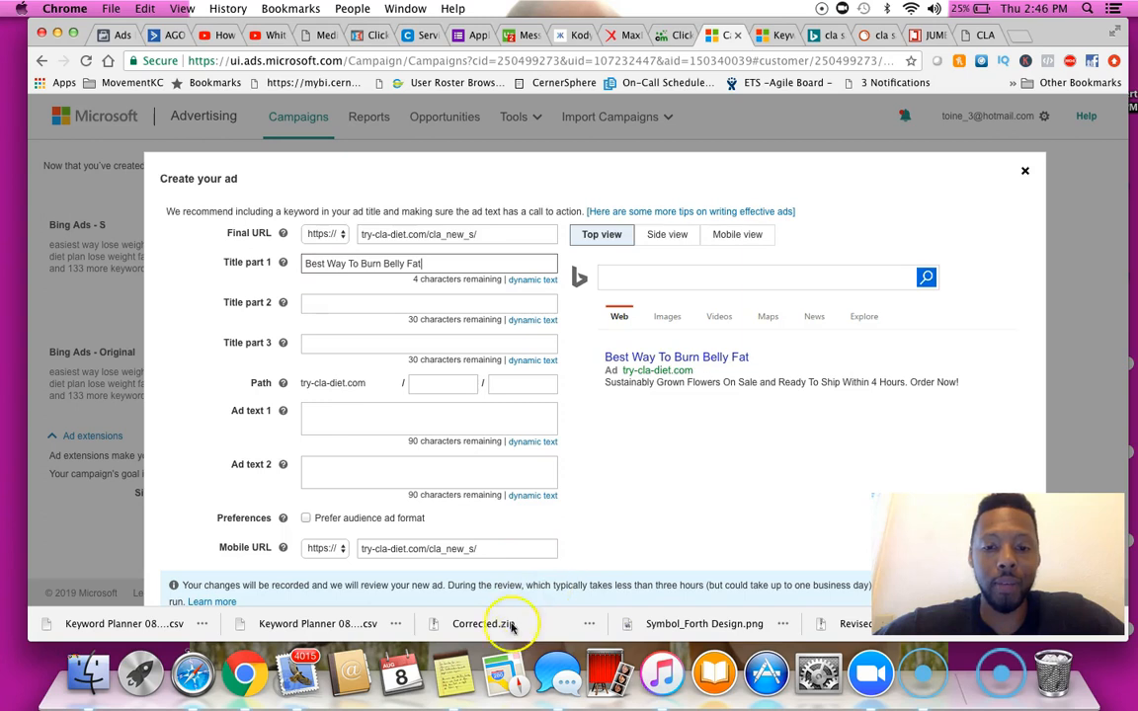
# Copy "CLA Safflower Oil Get 1 Bottle Free" from the notes and paste it into Title part 2
pyautogui.click(452, 666)
pyautogui.moveTo(856, 216); pyautogui.dragTo(987, 217)
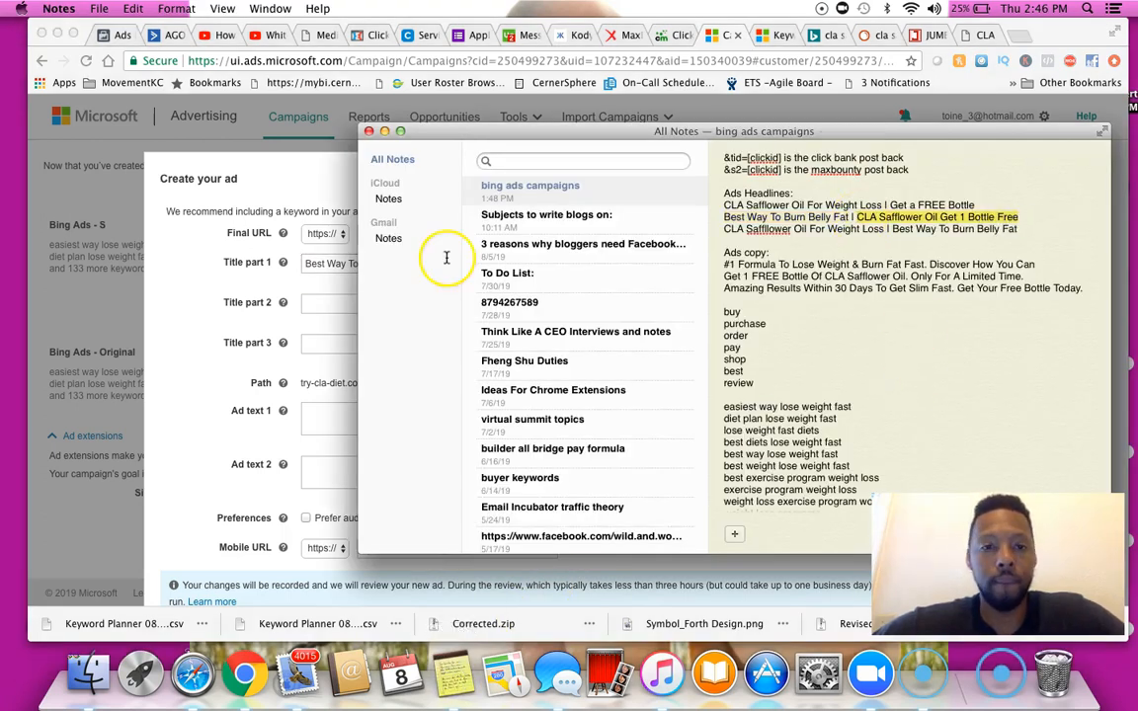
pyautogui.click(325, 300)
pyautogui.write('CLA Safflower Oil Get 1 Bottle Free')
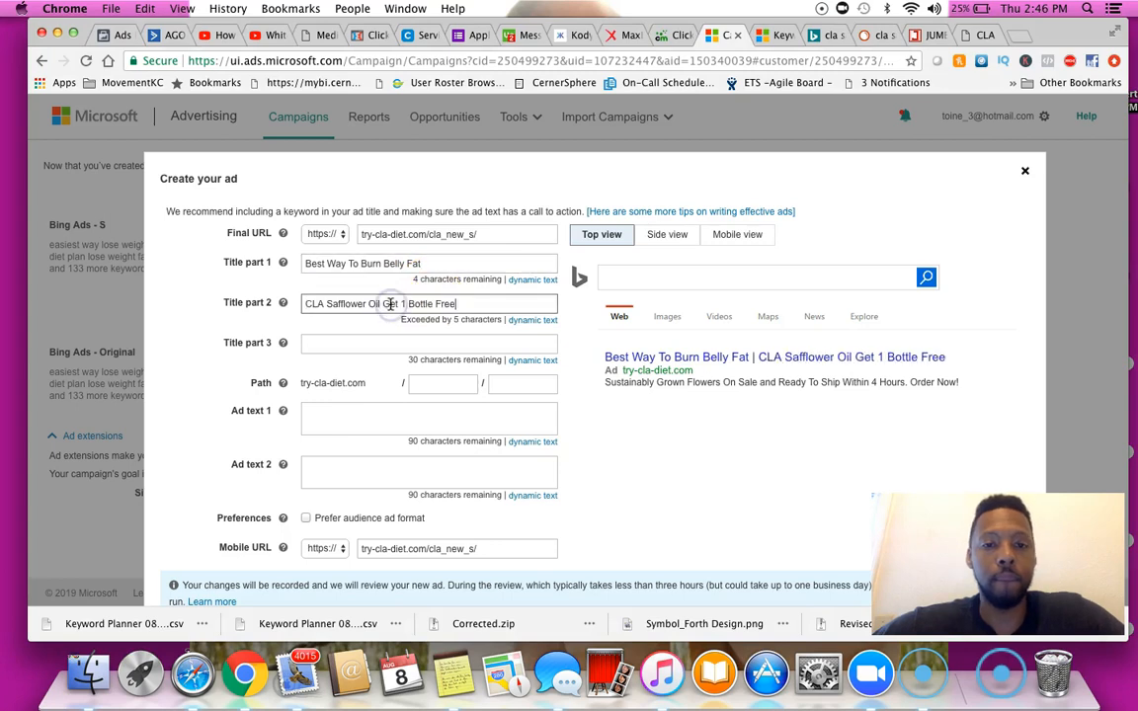
# Paste the first ad copy lines into Ad text 1, joining them with a period after "How You Can"
pyautogui.click(463, 680)
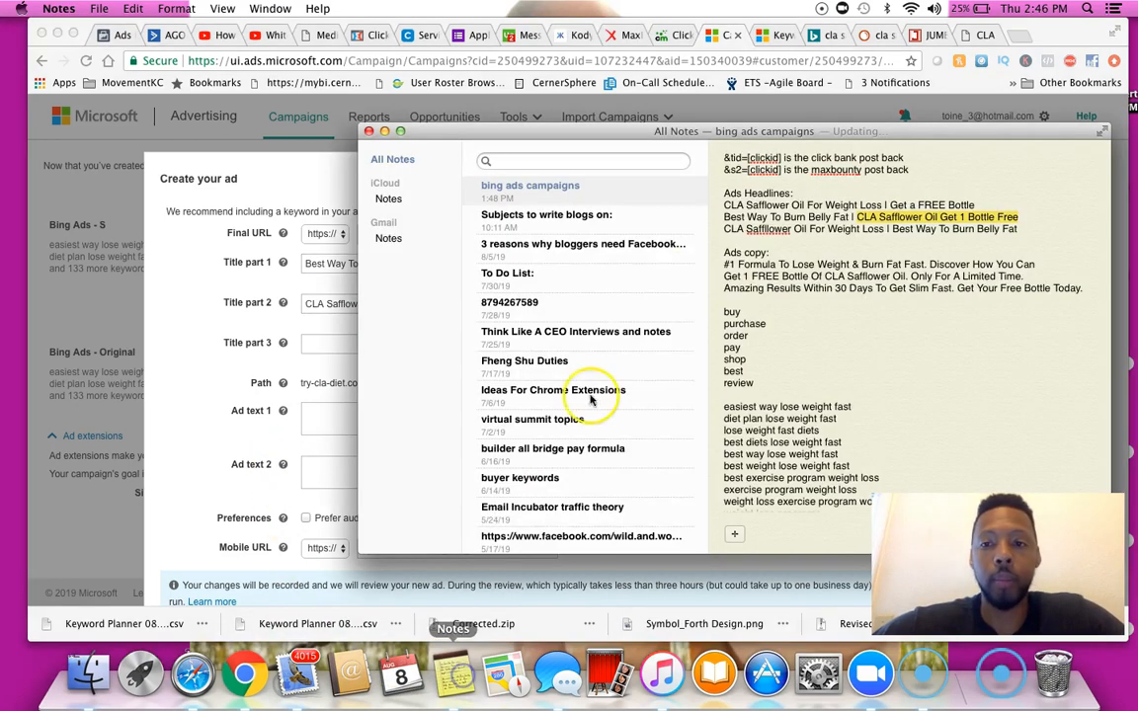
pyautogui.moveTo(726, 264); pyautogui.dragTo(882, 276)
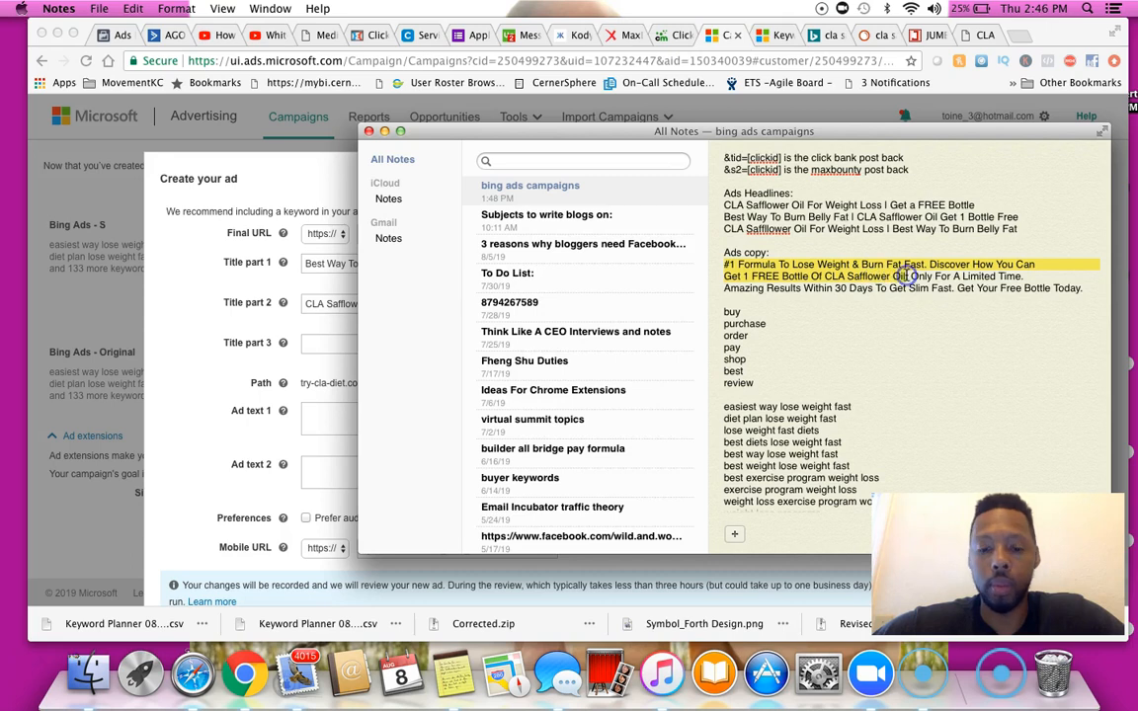
pyautogui.click(326, 426)
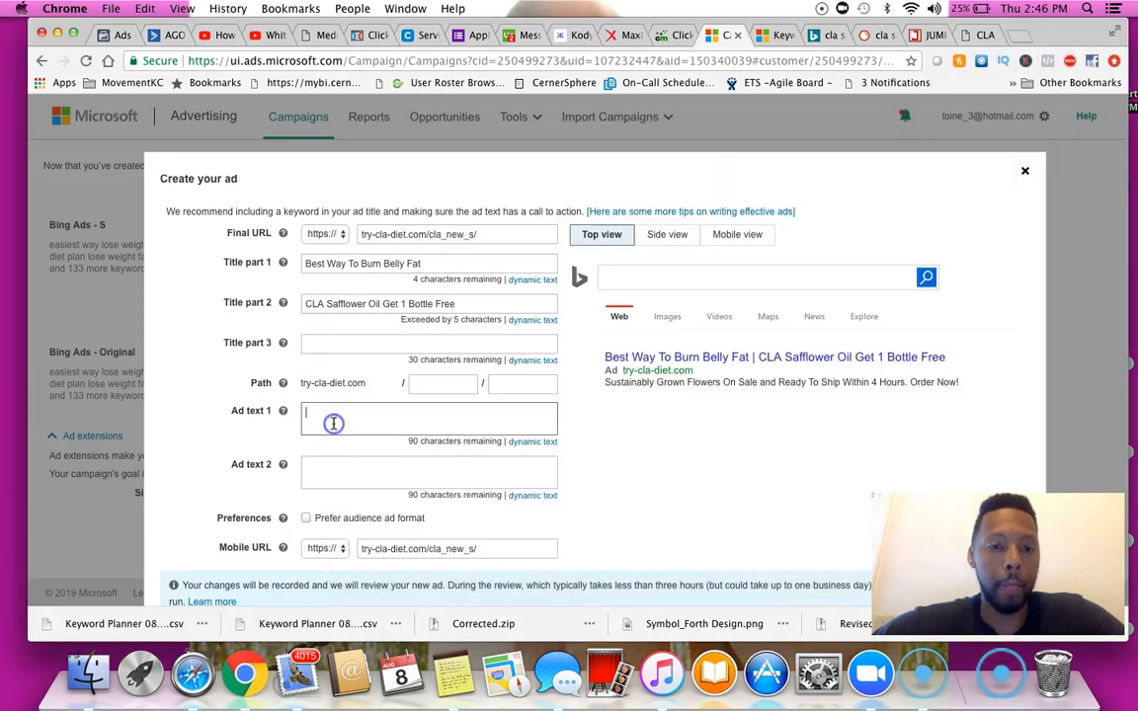
pyautogui.write('#1 Formula To Lose Weight & Burn Fat Fast. Discover How You Can Get 1 FREE Bottle Of CLA Safflower Oil')
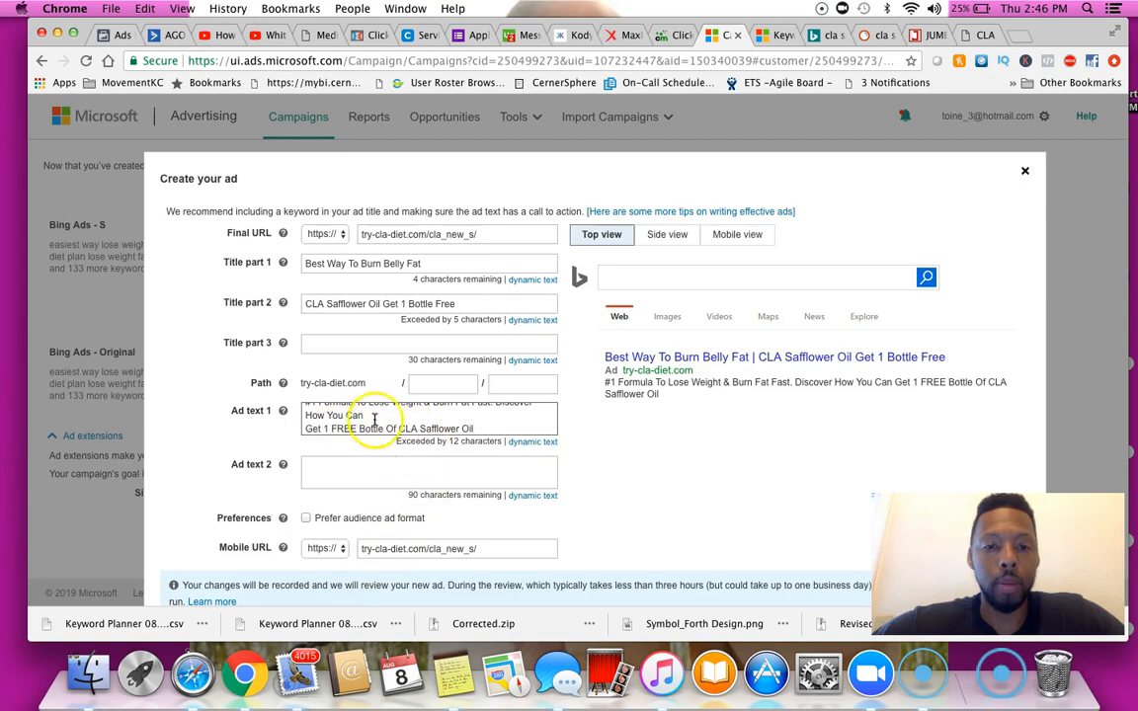
pyautogui.click(305, 429)
pyautogui.press('BackSpace')
pyautogui.write('.')
# Copy "Only For A Limited Time. Amazing Results Within 30 Days To Get Slim Fast. Get Your Free Bottle Today." into Ad text 2 as one line
pyautogui.click(311, 469)
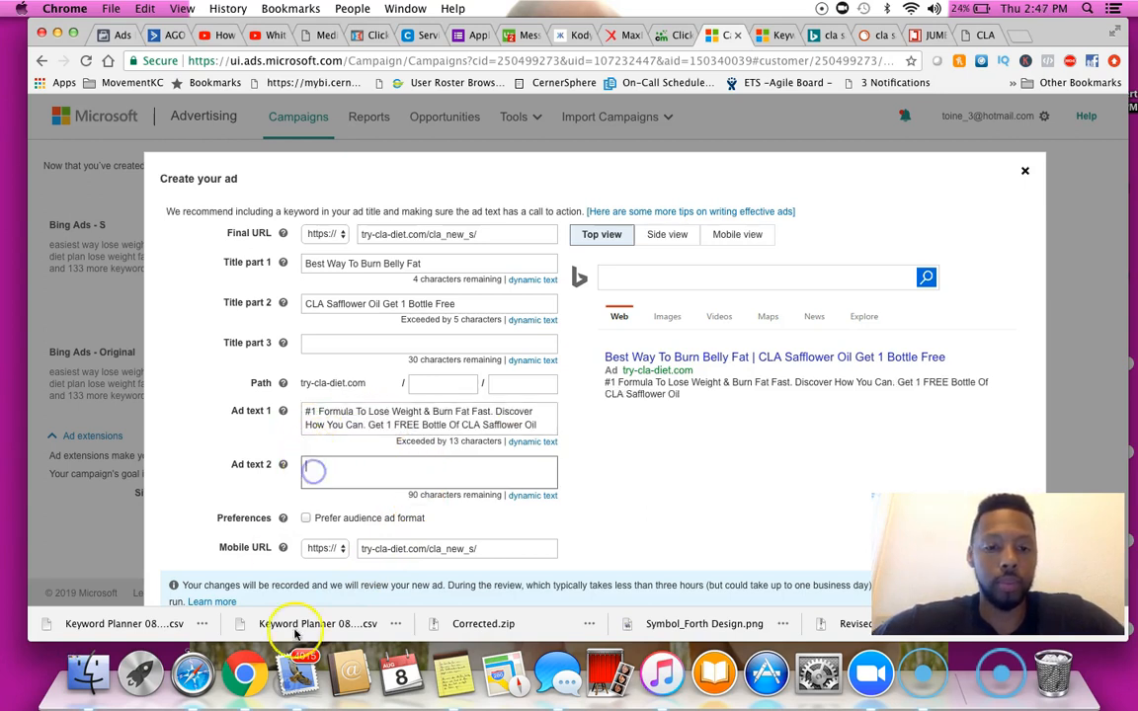
pyautogui.click(452, 675)
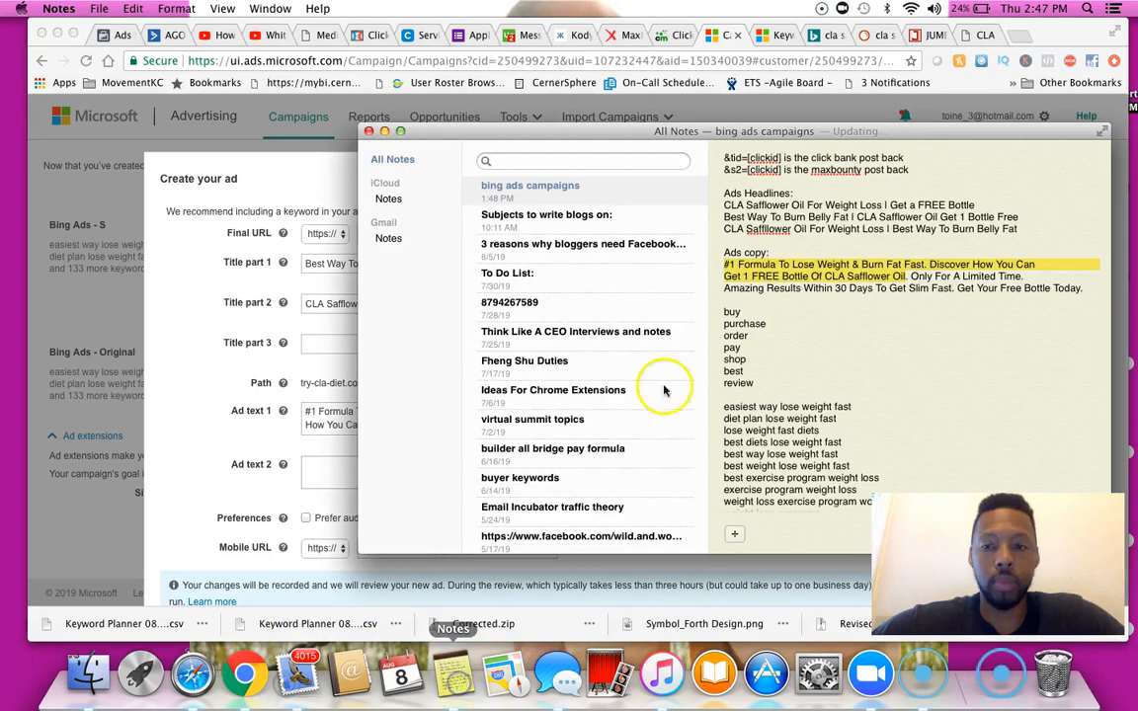
pyautogui.click(913, 282)
pyautogui.moveTo(955, 278); pyautogui.dragTo(1096, 296)
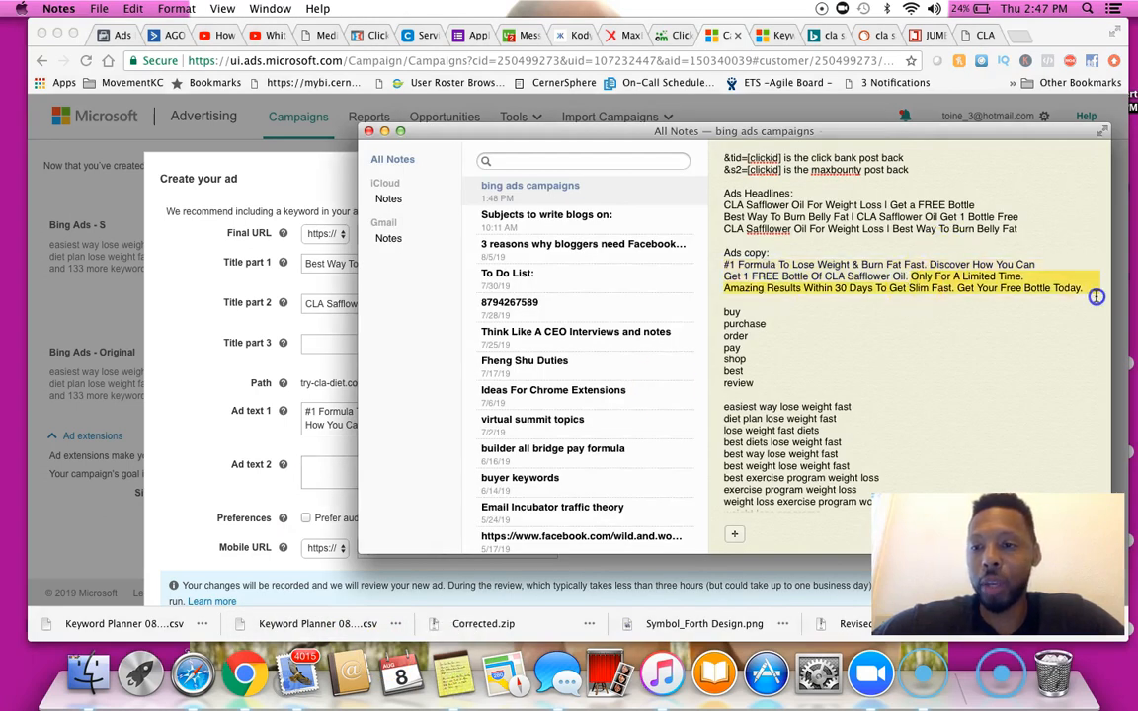
pyautogui.click(954, 276)
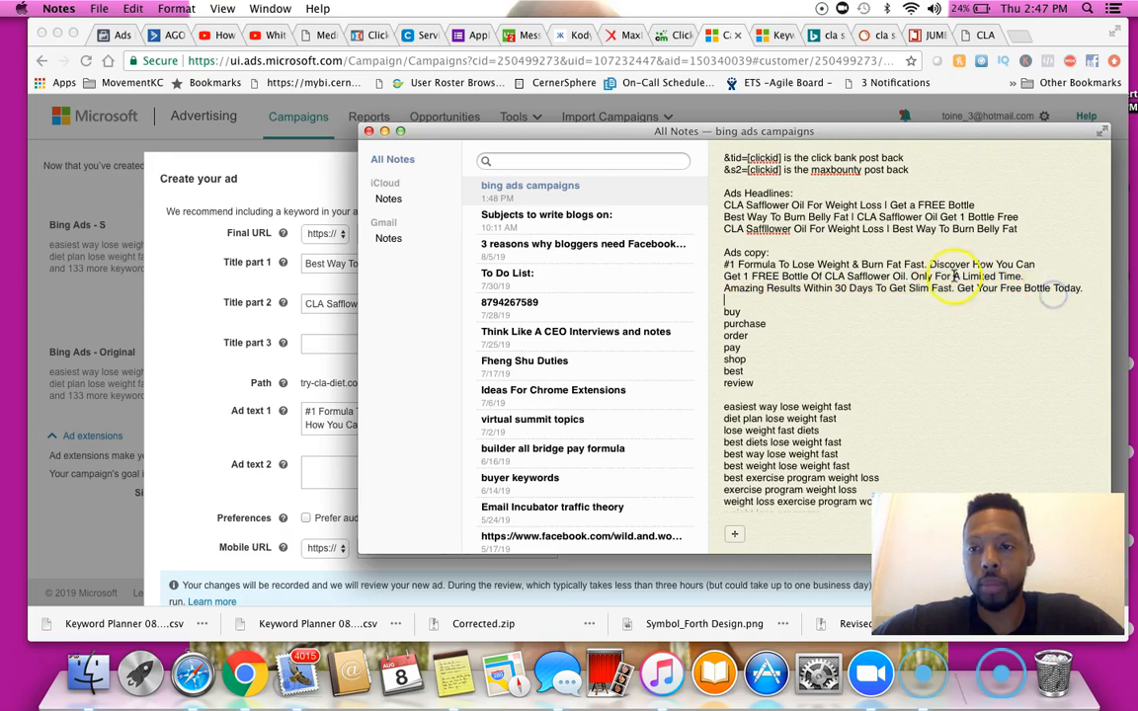
pyautogui.moveTo(910, 279); pyautogui.dragTo(1094, 283)
pyautogui.press('super+c')
pyautogui.click(322, 466)
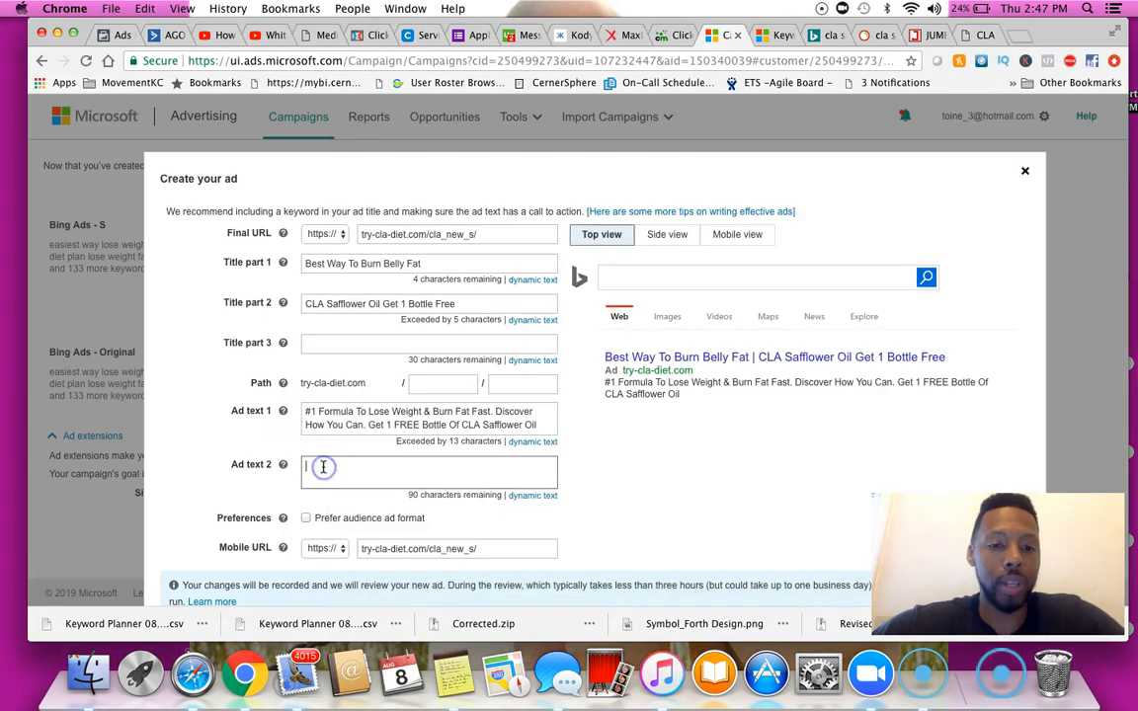
pyautogui.press('super+v')
pyautogui.click(307, 470)
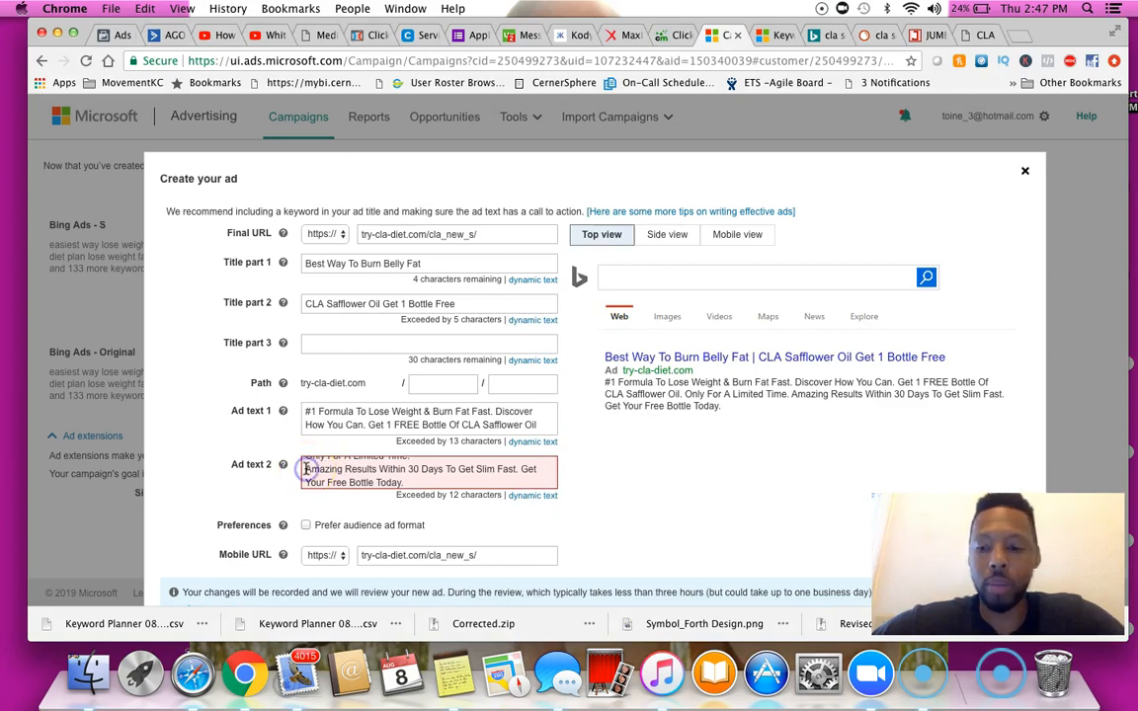
pyautogui.press('BackSpace')
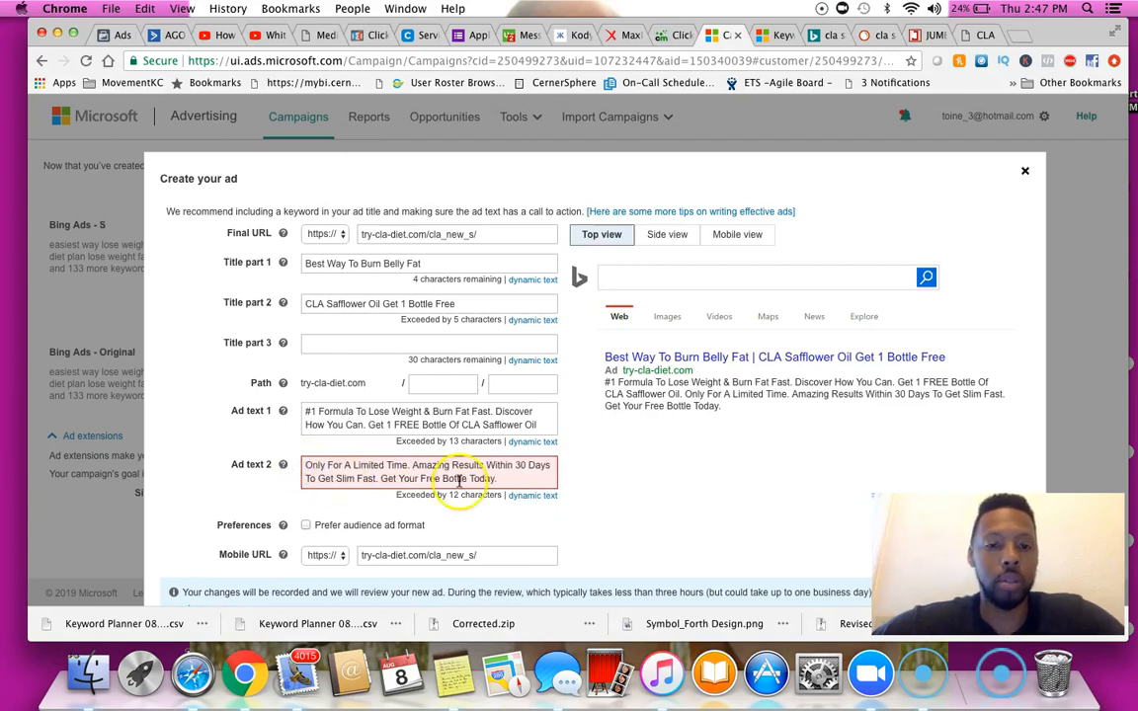
# Delete "Only For A Limited Time." from the start of Ad text 2
pyautogui.scroll(1, 478, 482)
pyautogui.click(405, 510)
pyautogui.moveTo(411, 510); pyautogui.dragTo(285, 510)
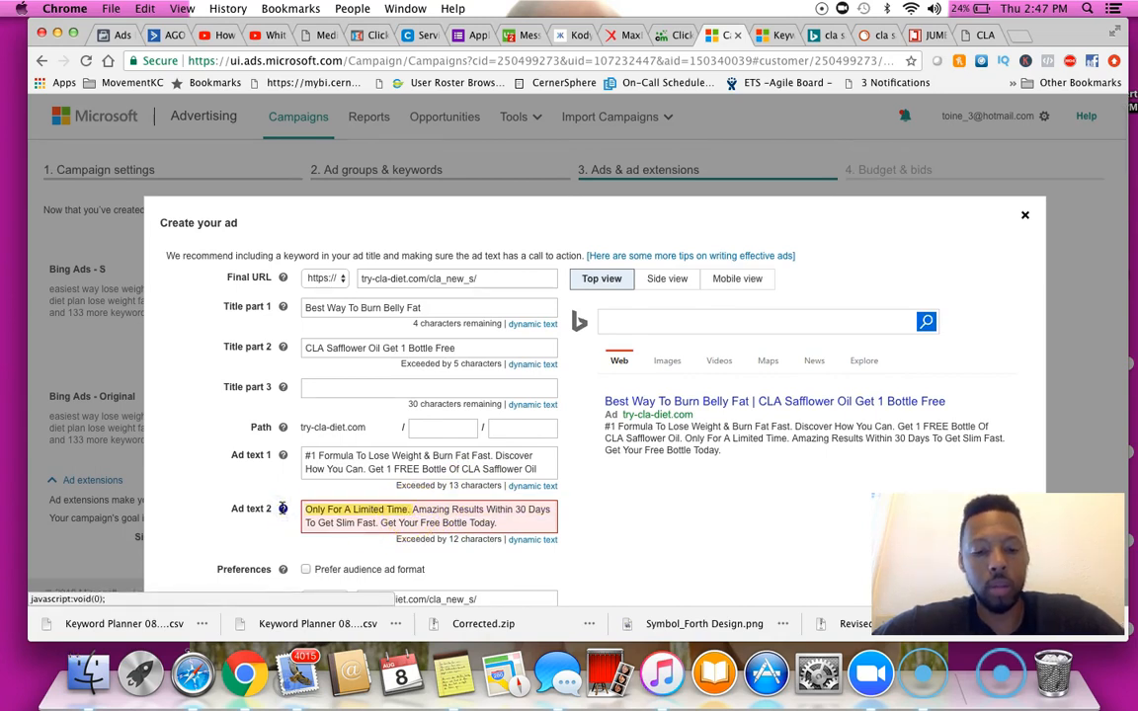
pyautogui.press('BackSpace')
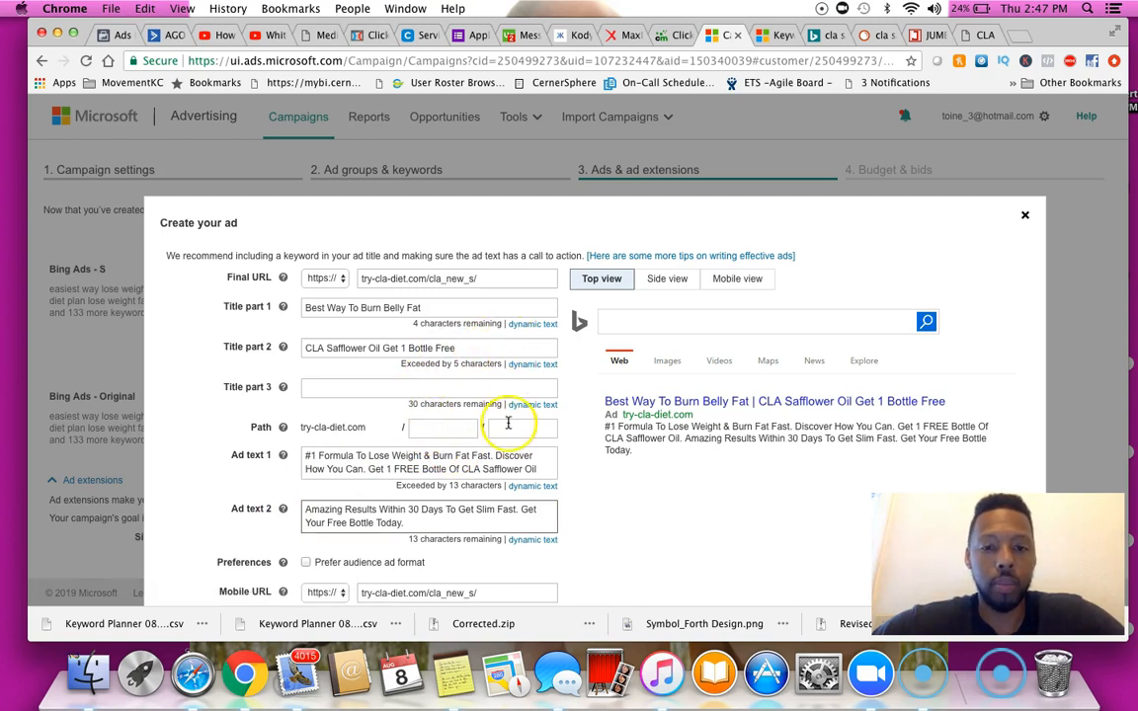
# Trim Ad text 1 so it ends with "Get 1 FREE Bottl", removing the added and trailing words
pyautogui.click(542, 467)
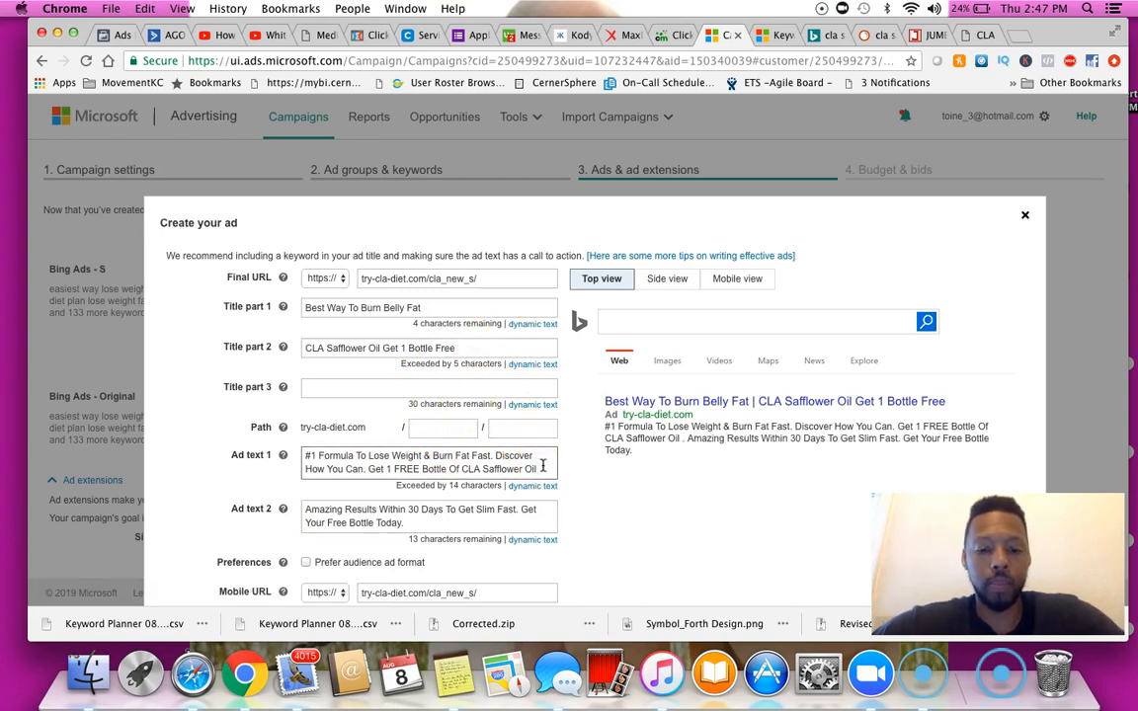
pyautogui.press('super+v')
pyautogui.press('BackSpace')
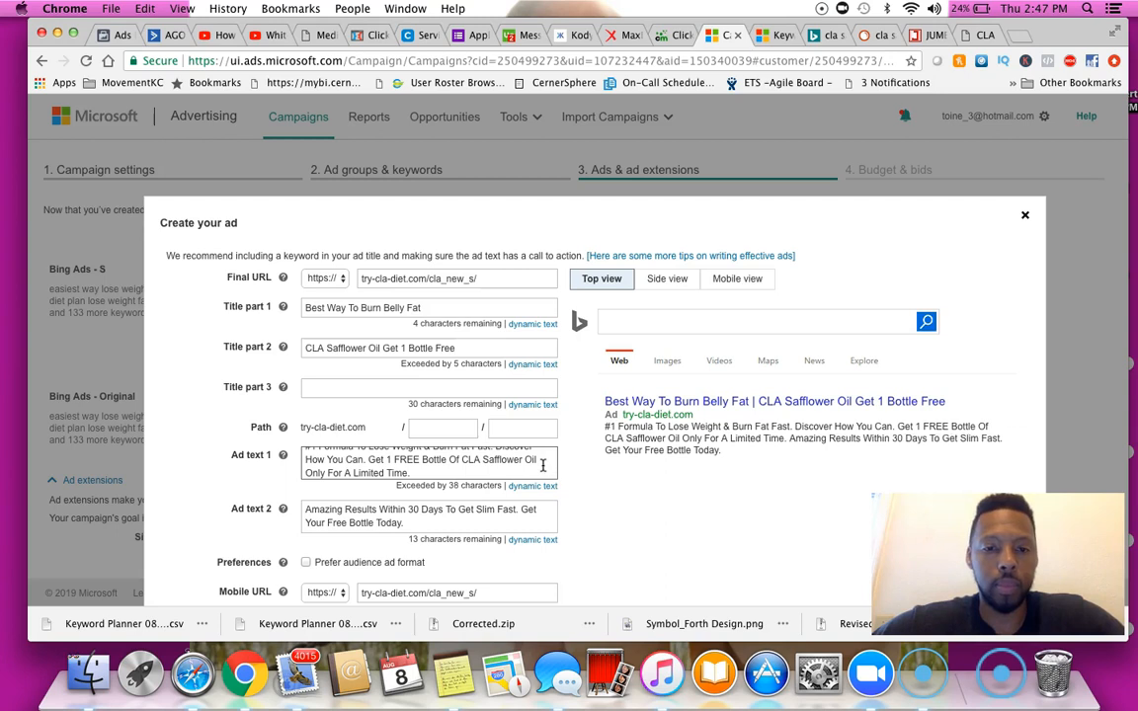
pyautogui.press('BackSpace')
pyautogui.press('BackSpace')
pyautogui.press('BackSpace')
pyautogui.press('BackSpace')
pyautogui.press('BackSpace')
pyautogui.press('BackSpace')
pyautogui.press('BackSpace')
pyautogui.press('BackSpace')
pyautogui.press('BackSpace')
pyautogui.press('BackSpace')
pyautogui.press('BackSpace')
pyautogui.press('BackSpace')
pyautogui.press('BackSpace')
pyautogui.press('BackSpace')
pyautogui.press('BackSpace')
pyautogui.press('BackSpace')
pyautogui.press('BackSpace')
pyautogui.press('BackSpace')
pyautogui.press('BackSpace')
pyautogui.press('BackSpace')
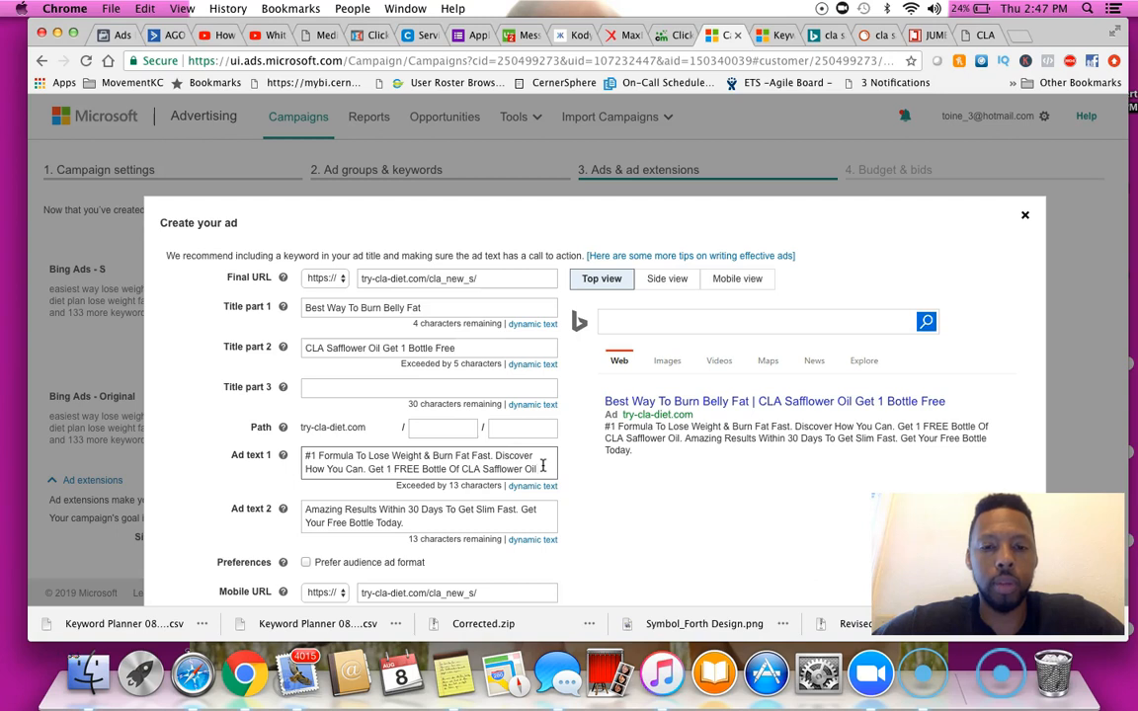
pyautogui.press('BackSpace')
pyautogui.press('BackSpace')
pyautogui.press('BackSpace')
pyautogui.press('BackSpace')
pyautogui.press('BackSpace')
pyautogui.press('BackSpace')
pyautogui.press('BackSpace')
pyautogui.press('BackSpace')
pyautogui.press('BackSpace')
pyautogui.press('BackSpace')
pyautogui.press('BackSpace')
pyautogui.press('BackSpace')
pyautogui.press('BackSpace')
pyautogui.press('BackSpace')
pyautogui.press('BackSpace')
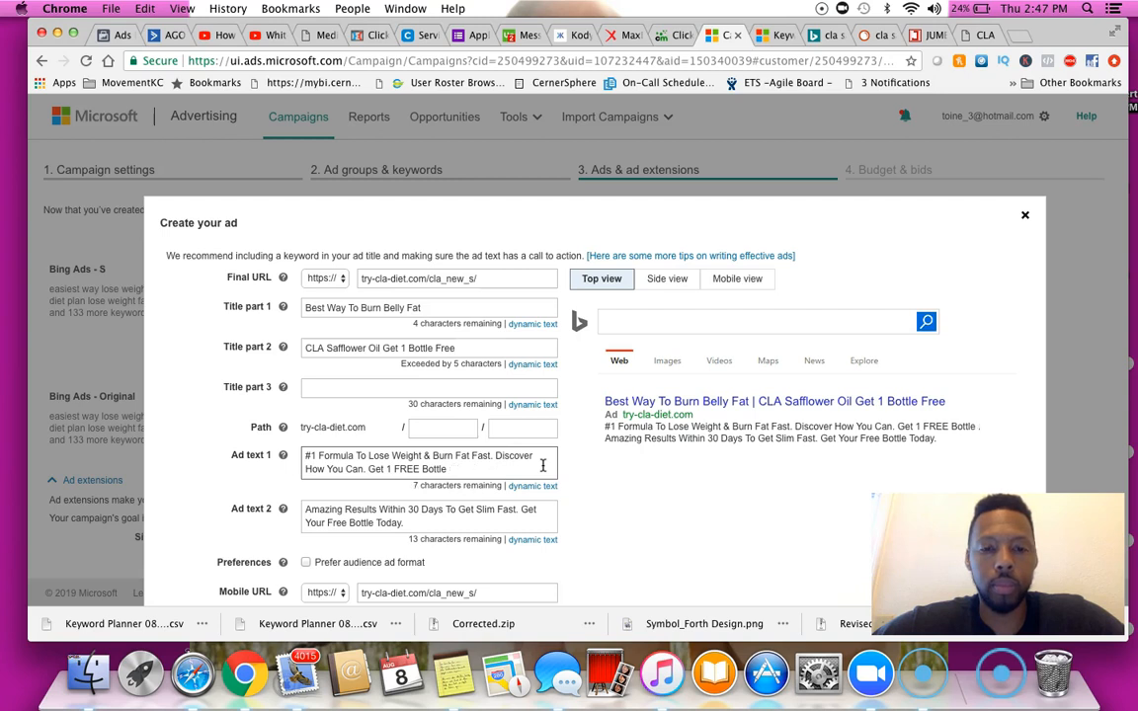
pyautogui.click(441, 511)
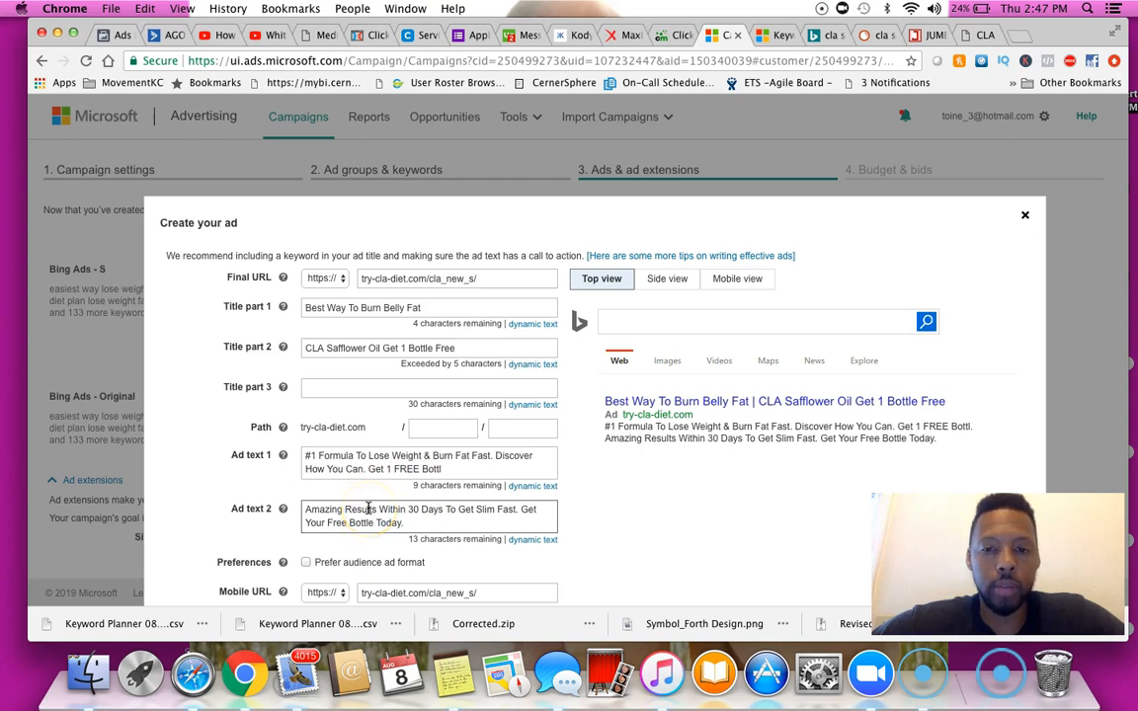
# Try to save the ad
pyautogui.scroll(-5, 368, 508)
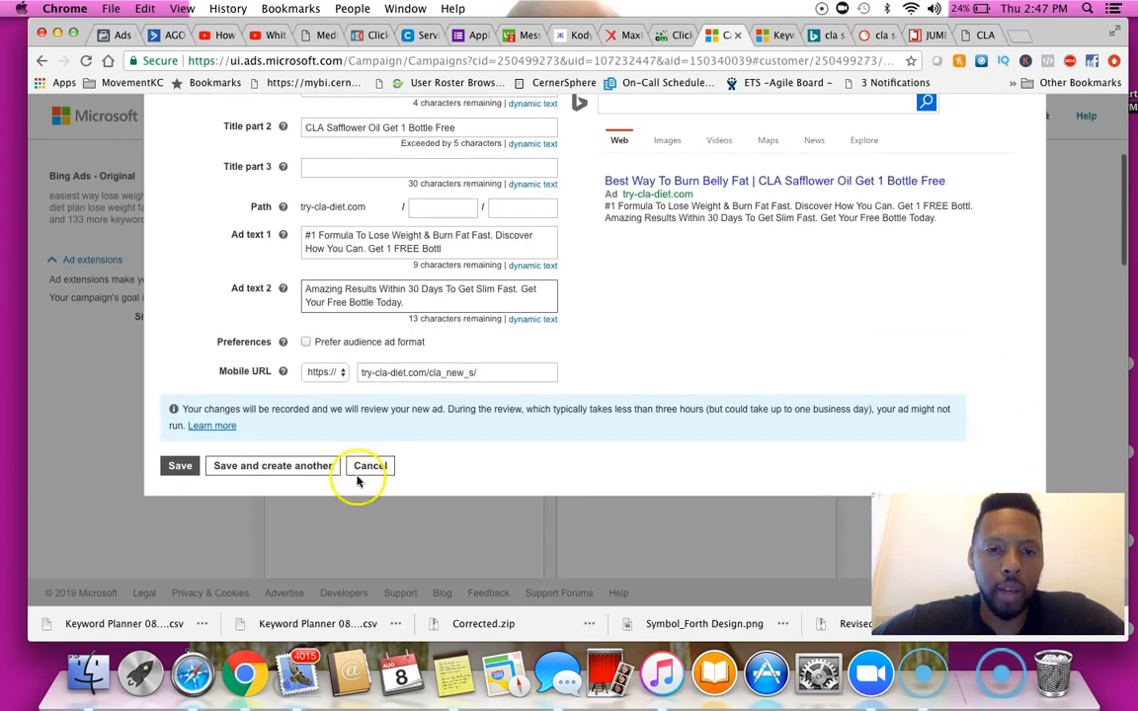
pyautogui.click(181, 468)
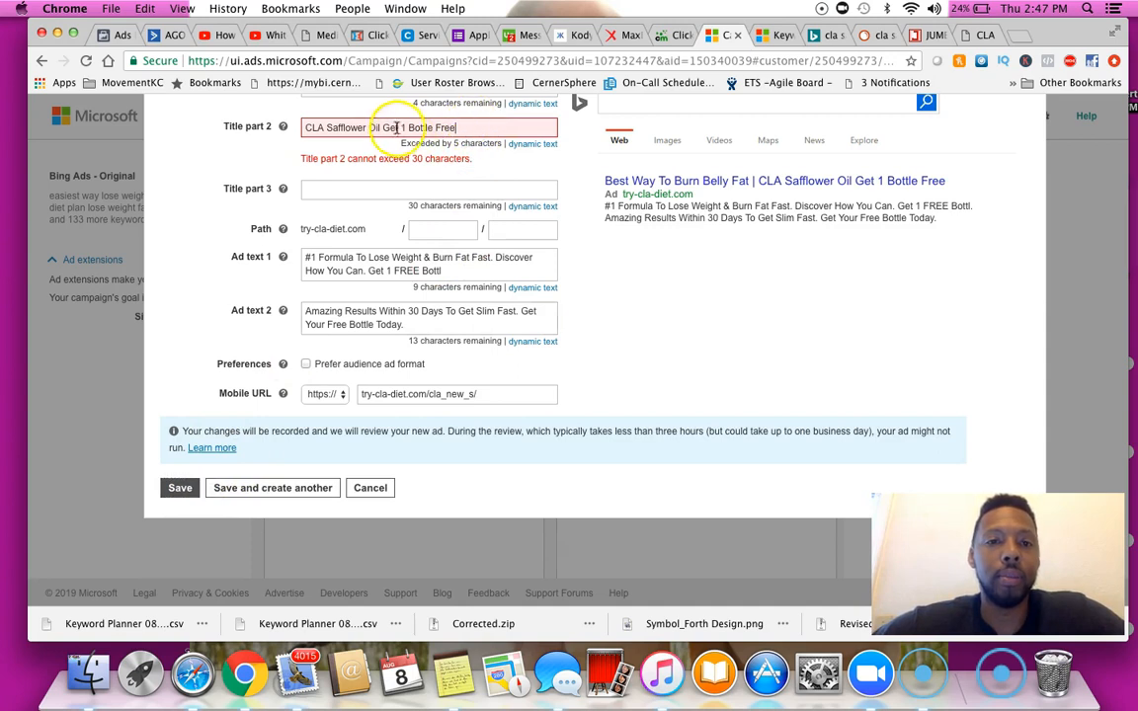
# Shorten Title part 2 to "CLA Safflower Oil 1 Bottle Fre" by removing "Get" and the final letter
pyautogui.scroll(3, 392, 126)
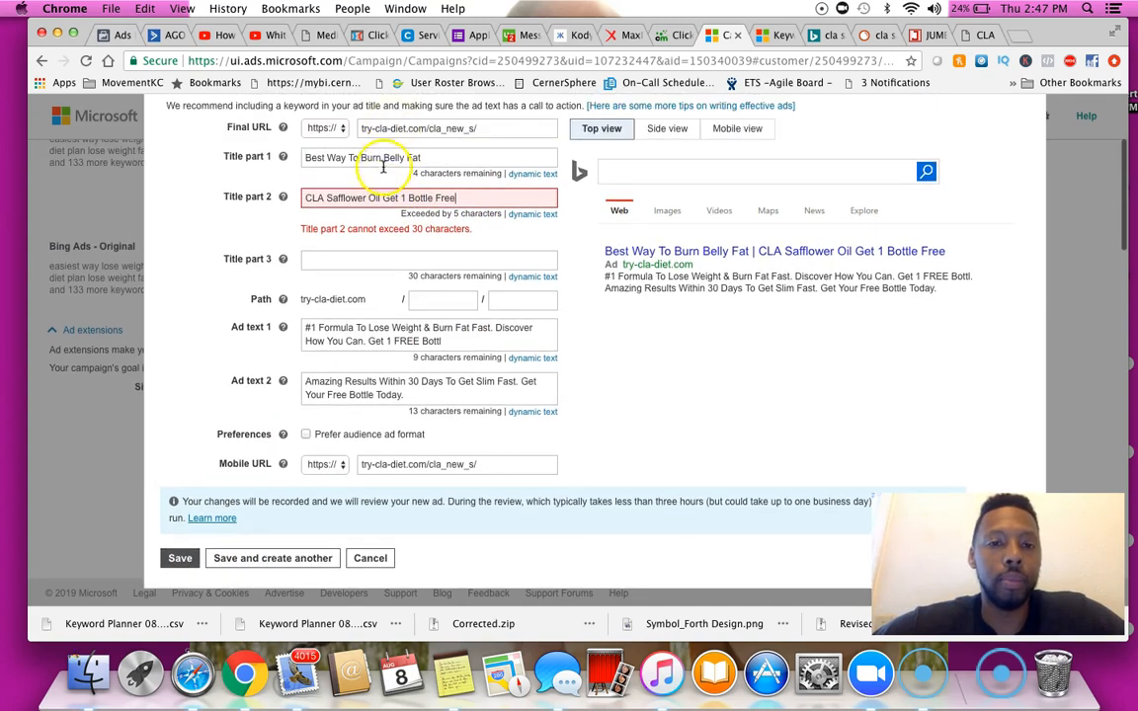
pyautogui.moveTo(383, 198); pyautogui.dragTo(392, 197)
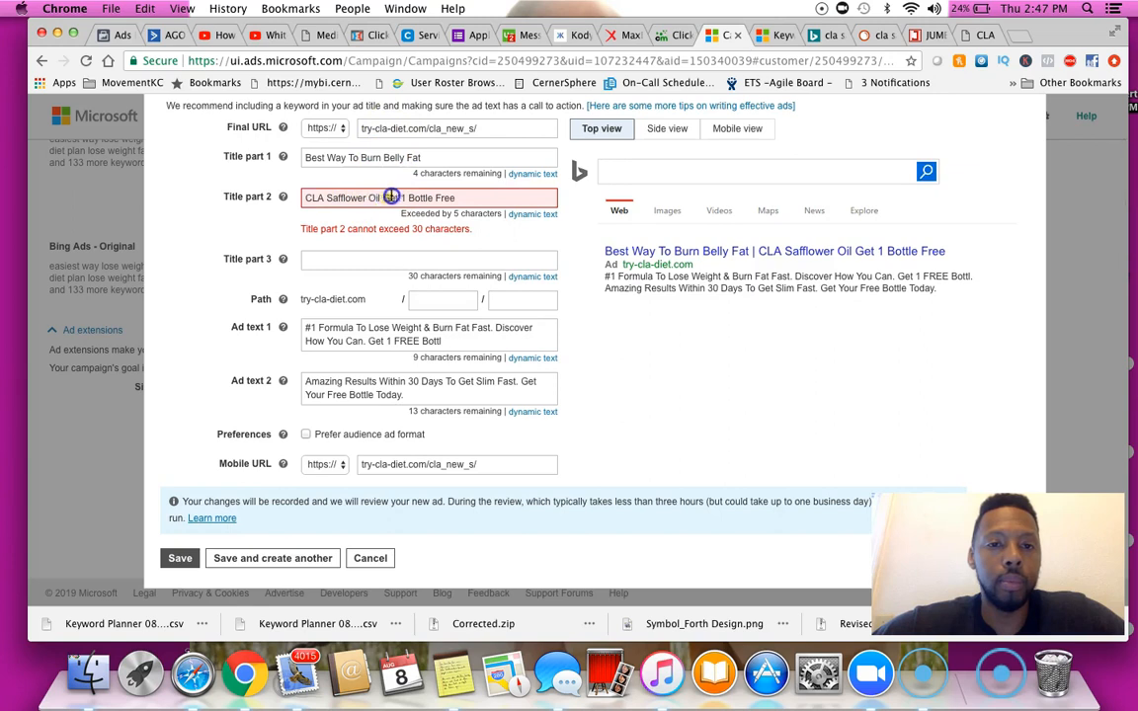
pyautogui.press('BackSpace')
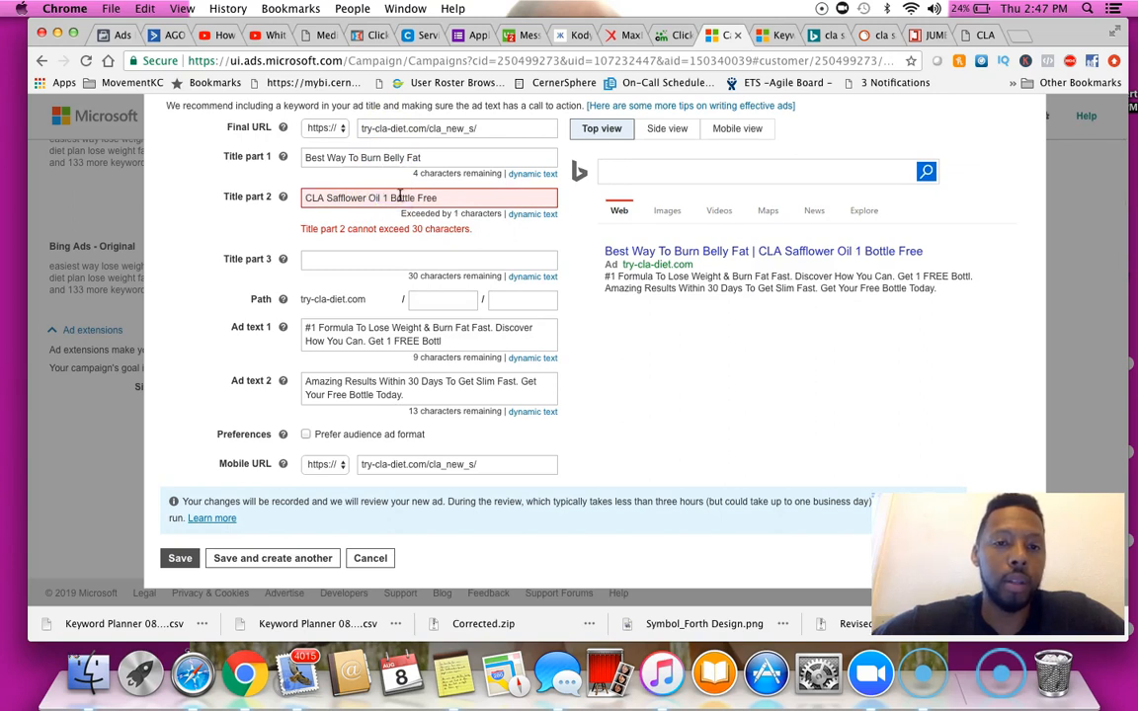
pyautogui.press('BackSpace')
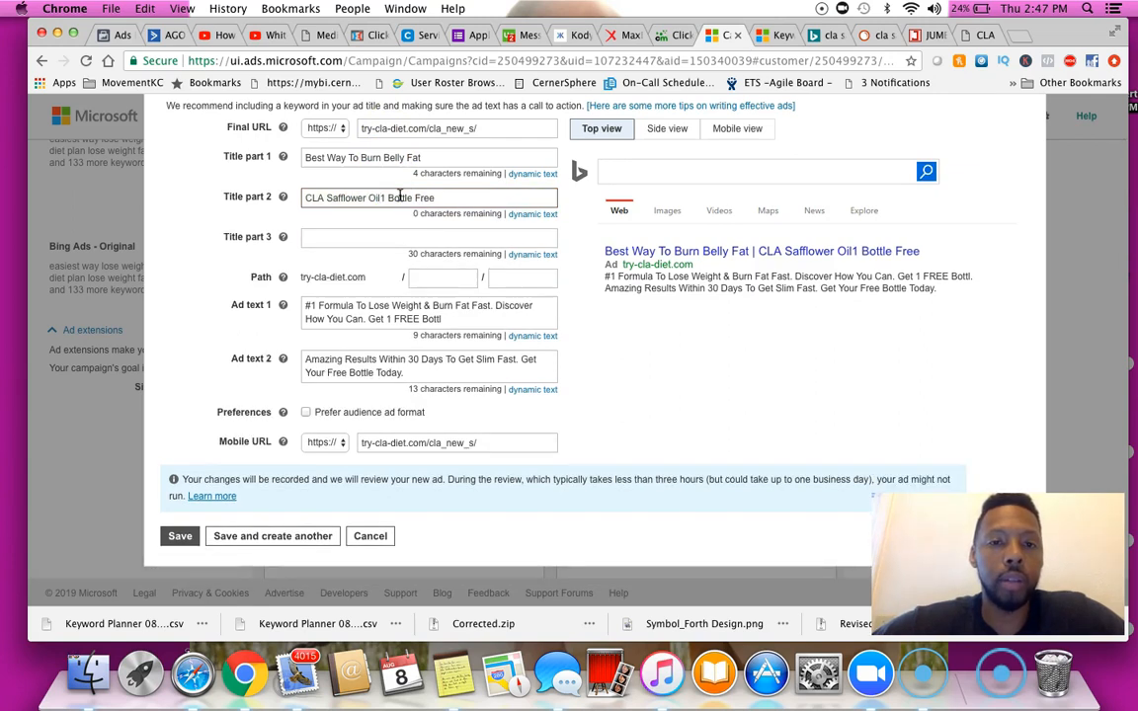
pyautogui.click(468, 205)
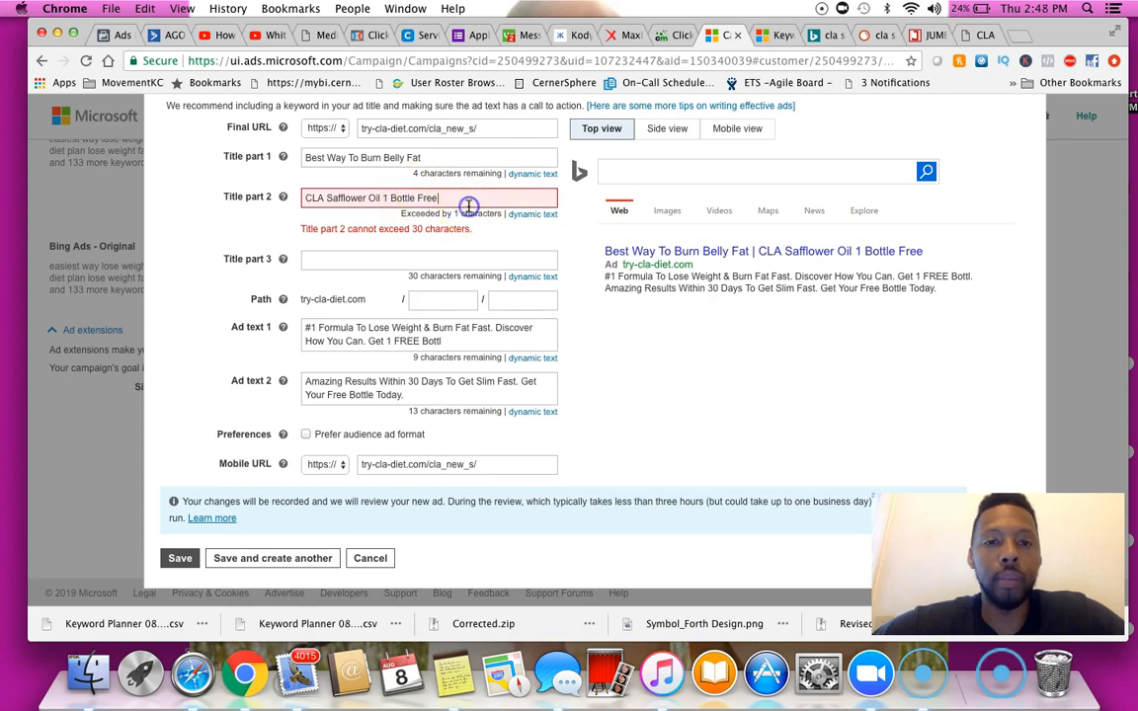
pyautogui.press('BackSpace')
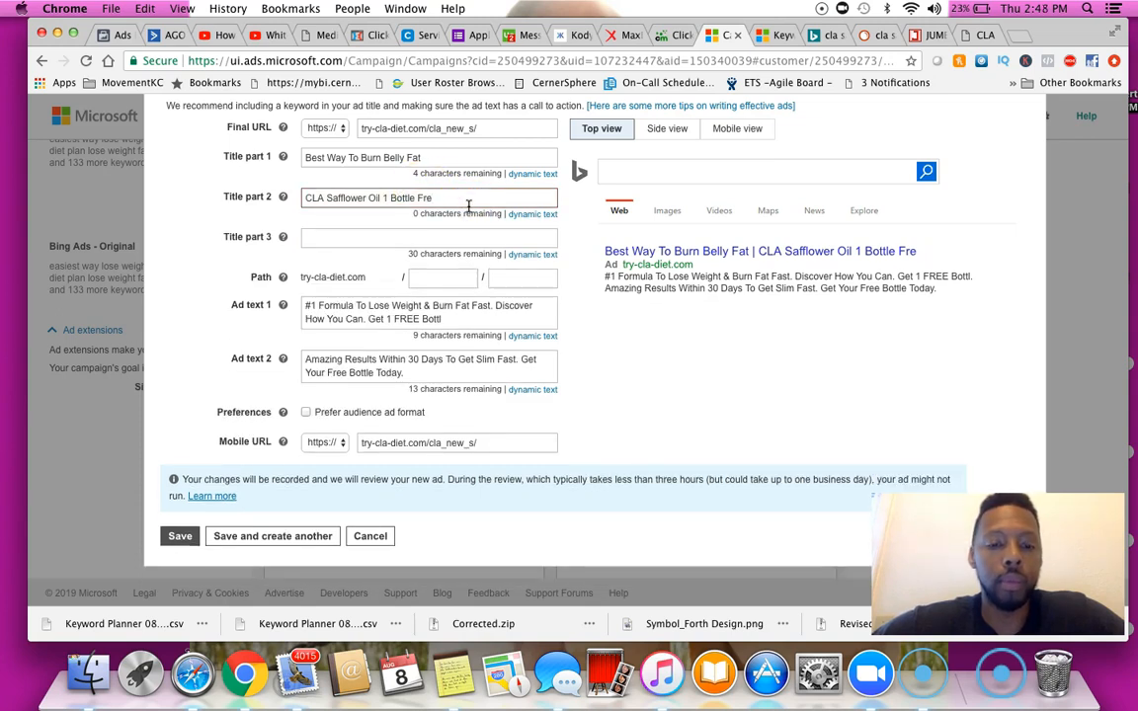
# Change Title part 2 to "CLA Safflower Oil FREE Bottle" and save the ad
pyautogui.write('e')
pyautogui.click(307, 198)
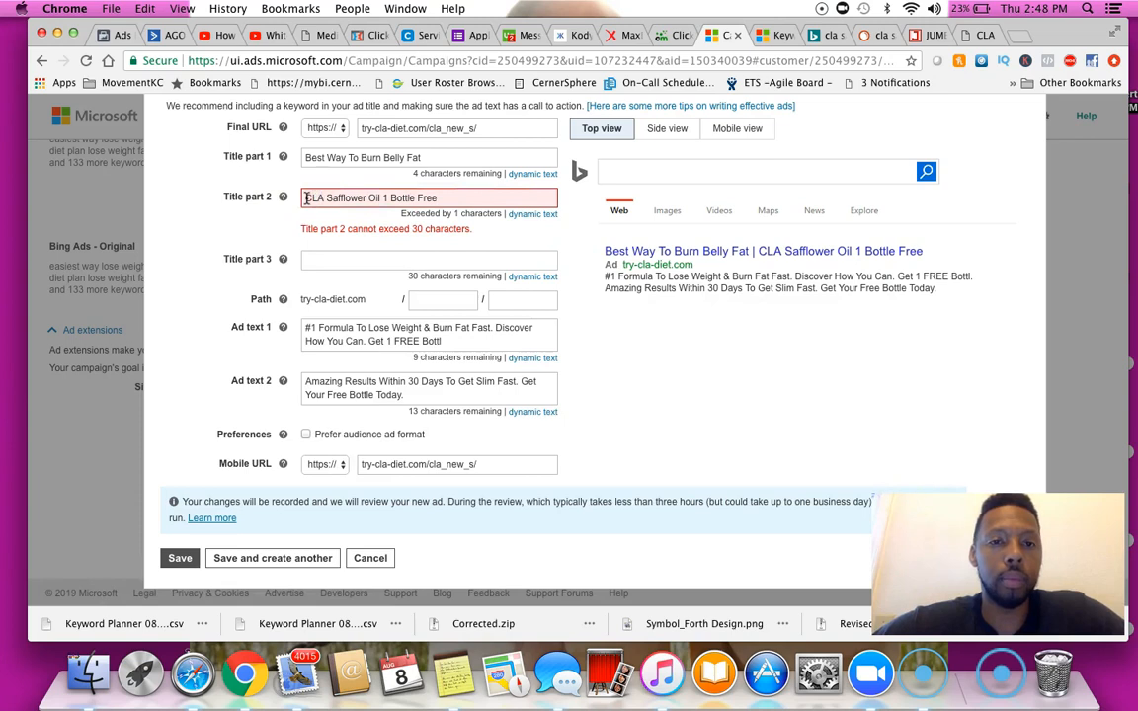
pyautogui.click(385, 198)
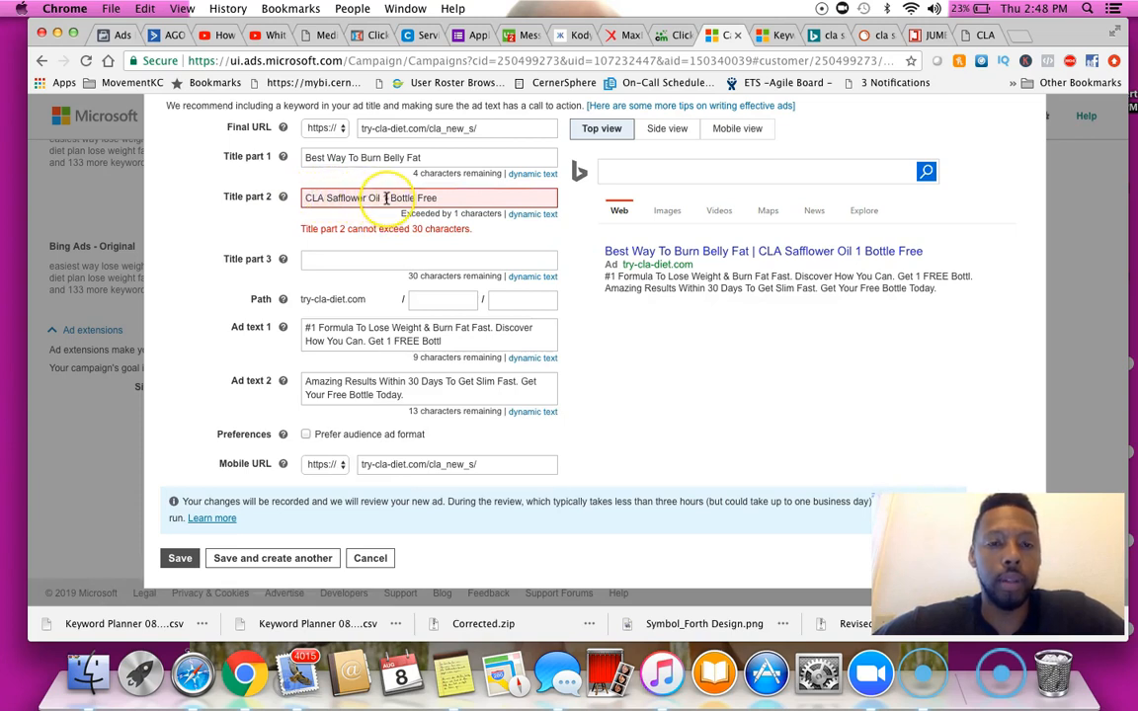
pyautogui.scroll(1, 385, 198)
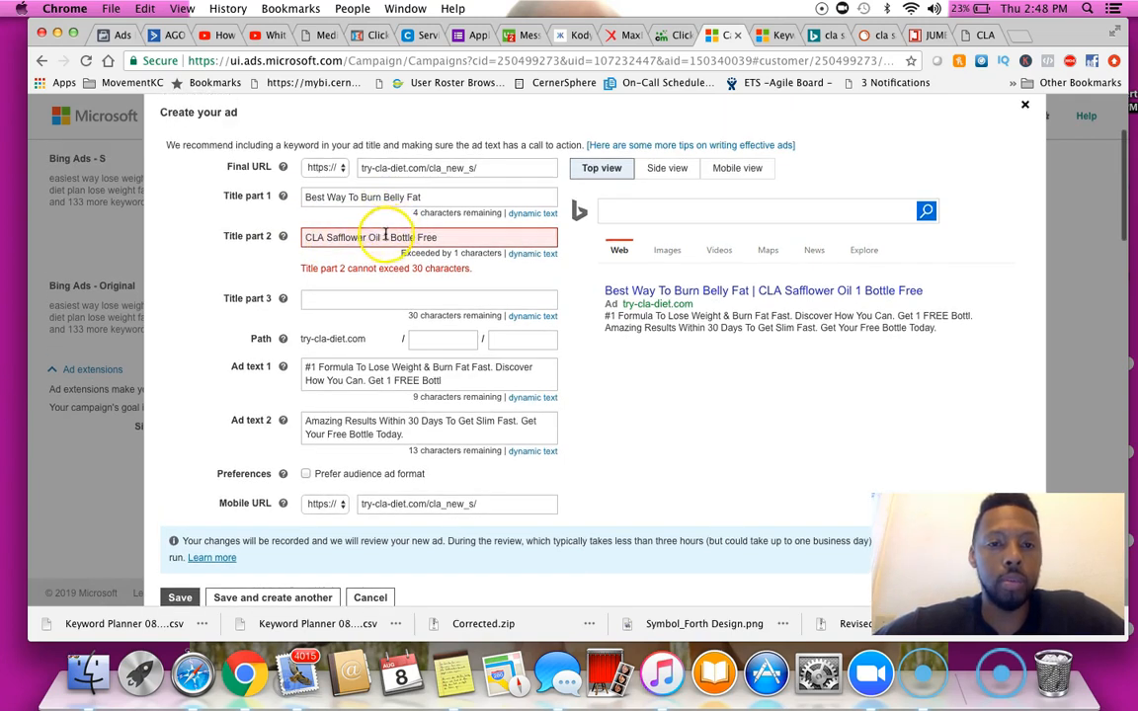
pyautogui.click(387, 238)
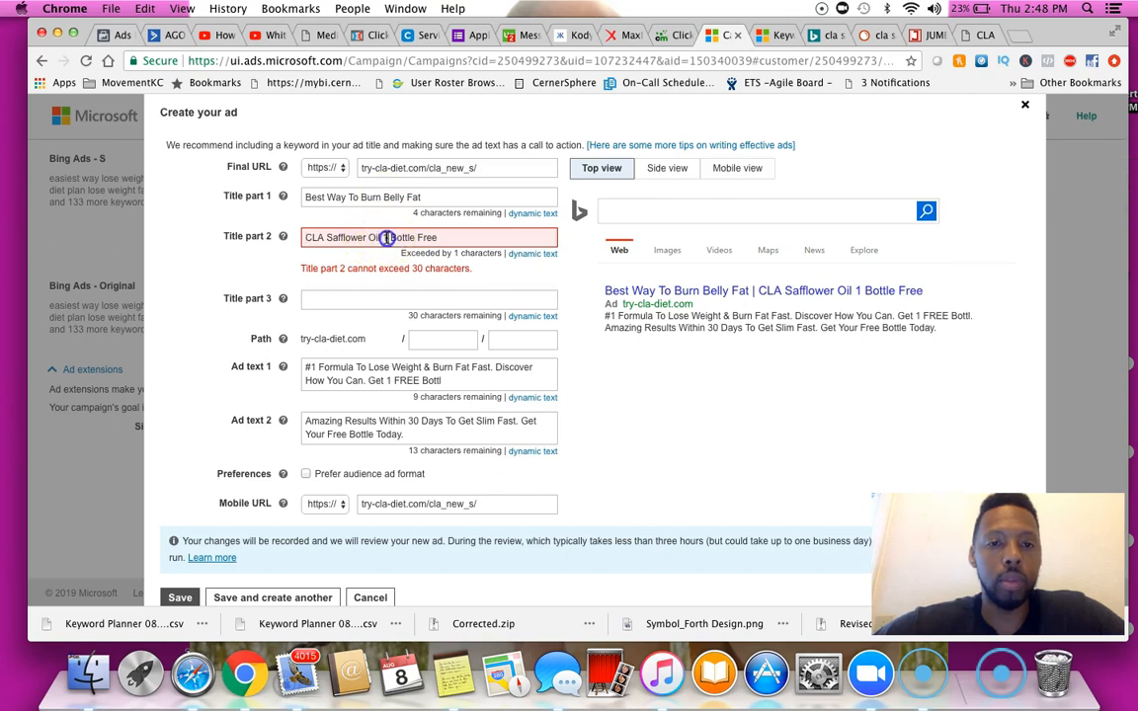
pyautogui.moveTo(387, 238); pyautogui.dragTo(453, 237)
pyautogui.write('FREE')
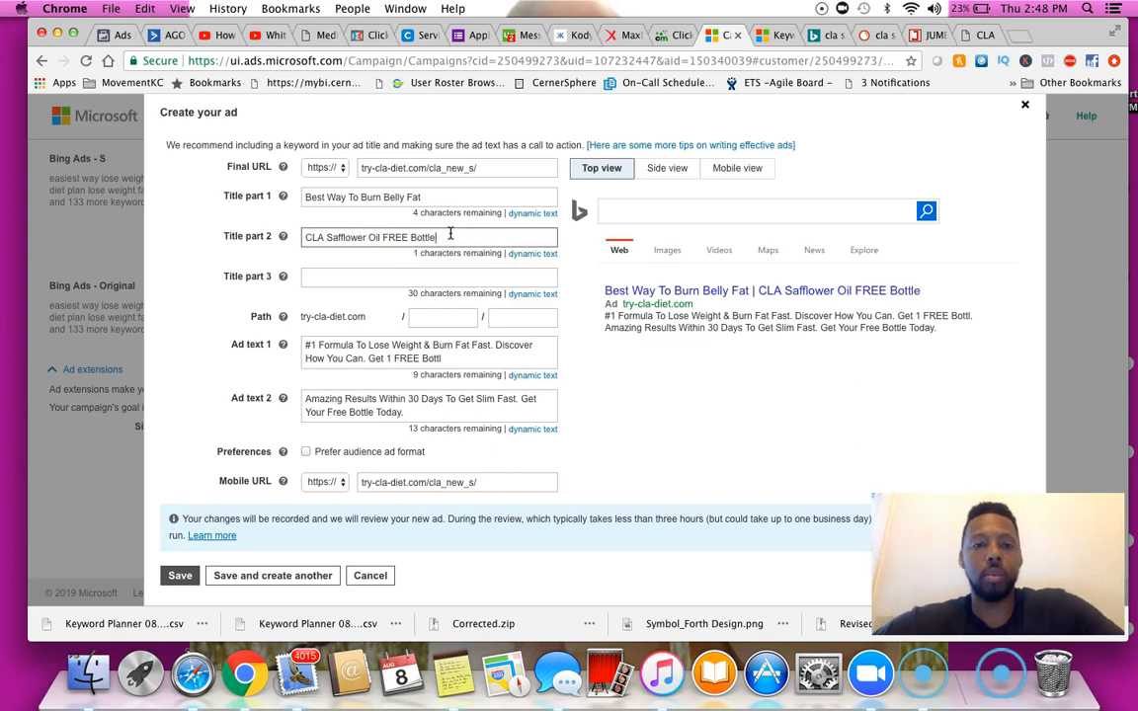
pyautogui.click(179, 575)
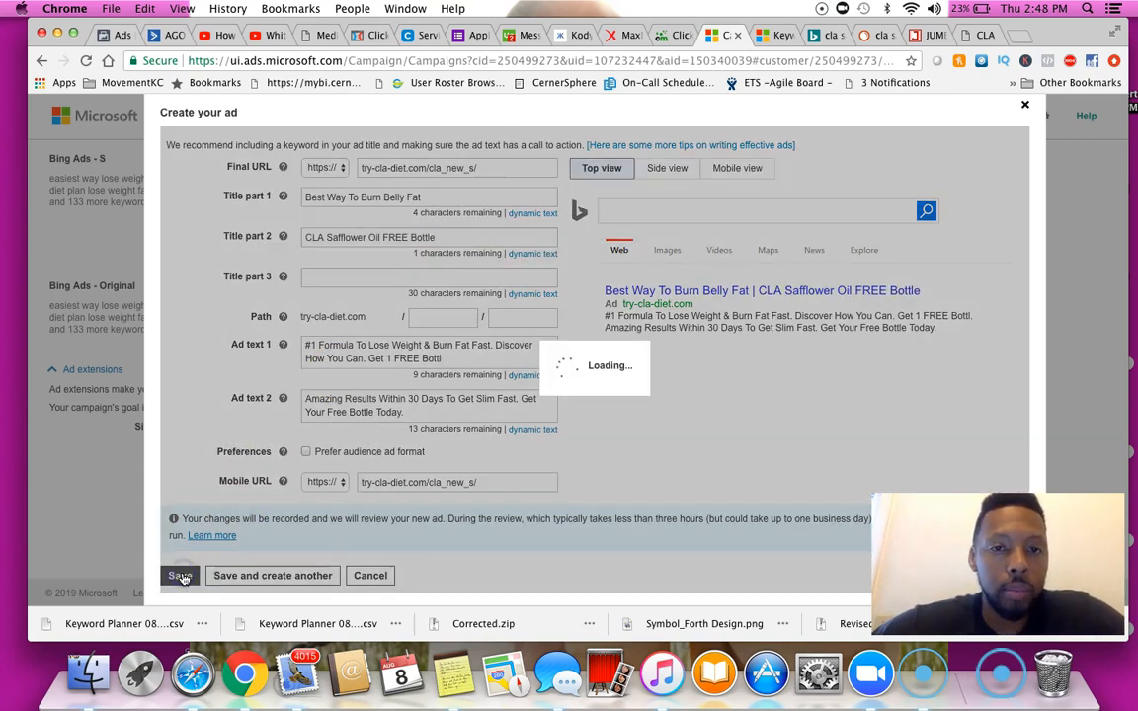
# Try to save the ads and continue to the next setup step
pyautogui.scroll(3, 543, 280)
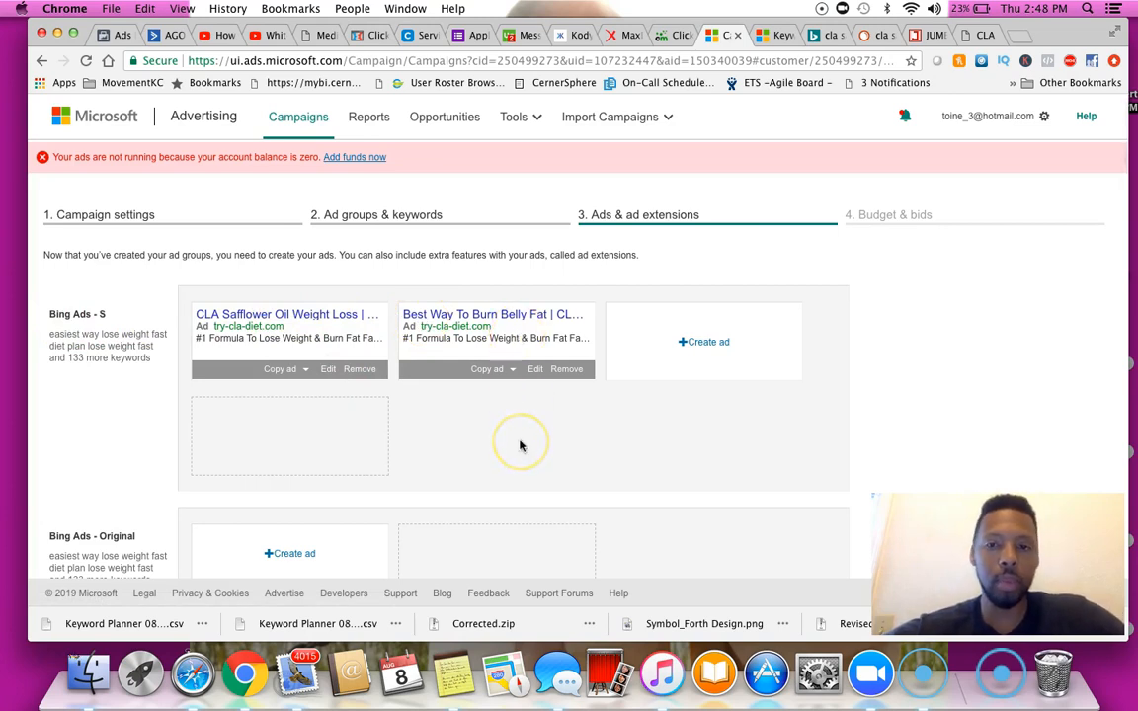
pyautogui.scroll(-10, 520, 447)
pyautogui.scroll(-10, 520, 446)
pyautogui.click(229, 555)
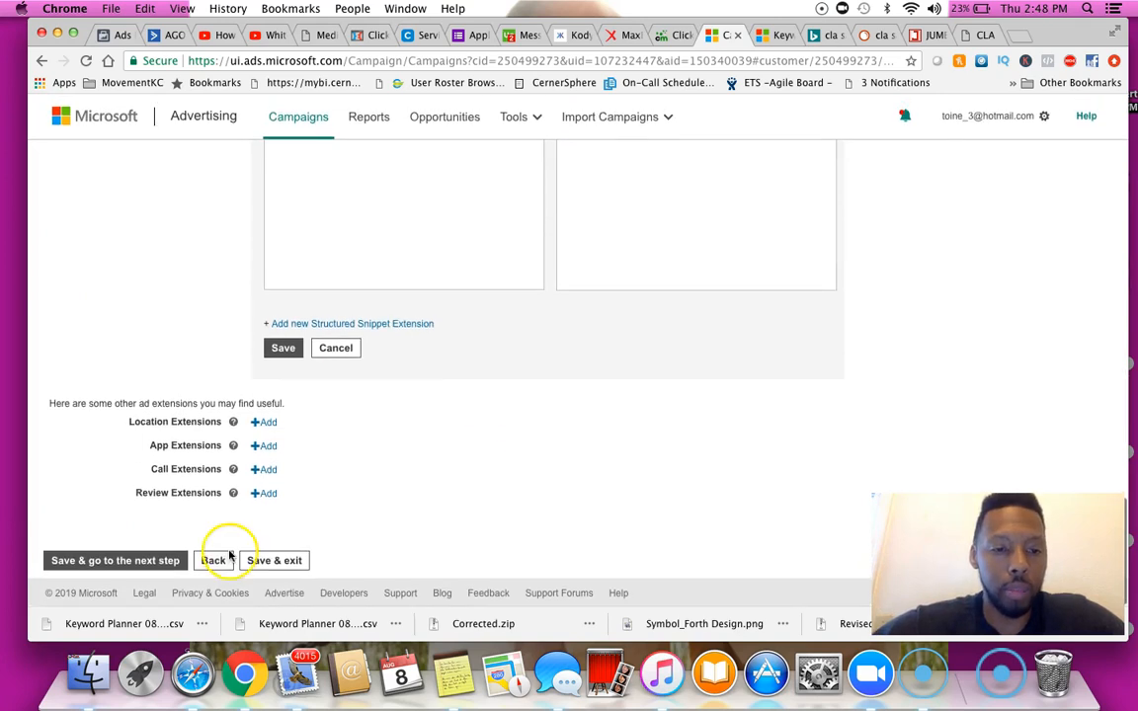
pyautogui.click(164, 560)
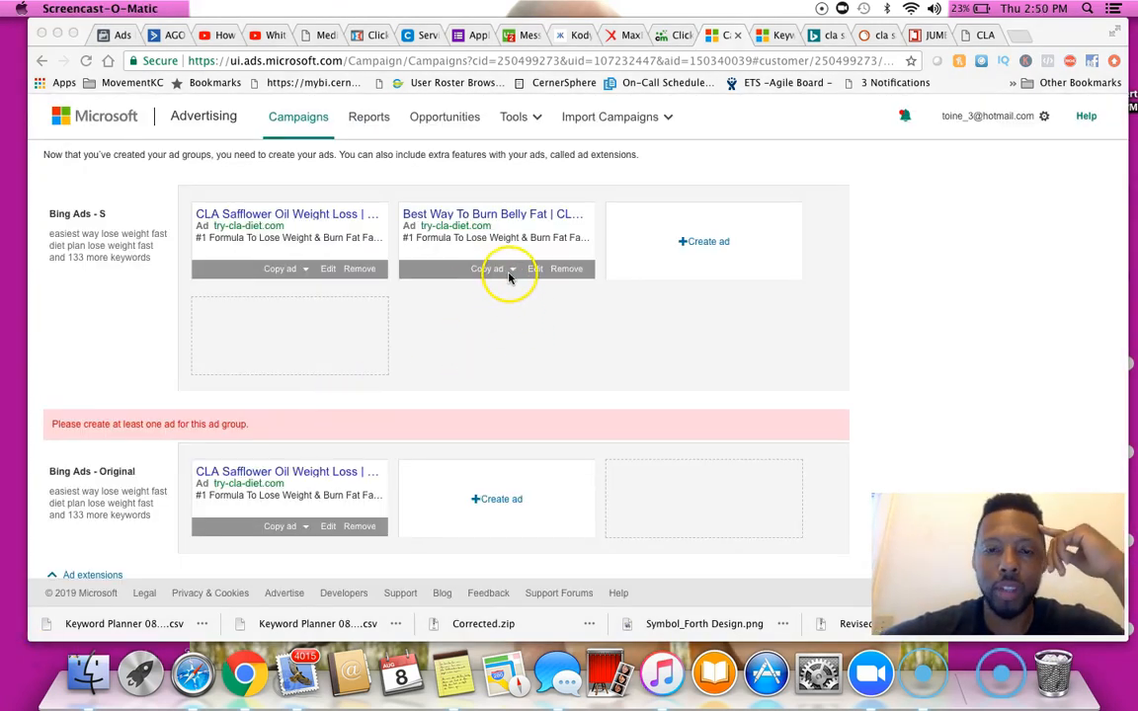
# Copy the "Best Way To Burn Belly Fat" ad from Bing Ads - S to all other ad groups
pyautogui.click(509, 276)
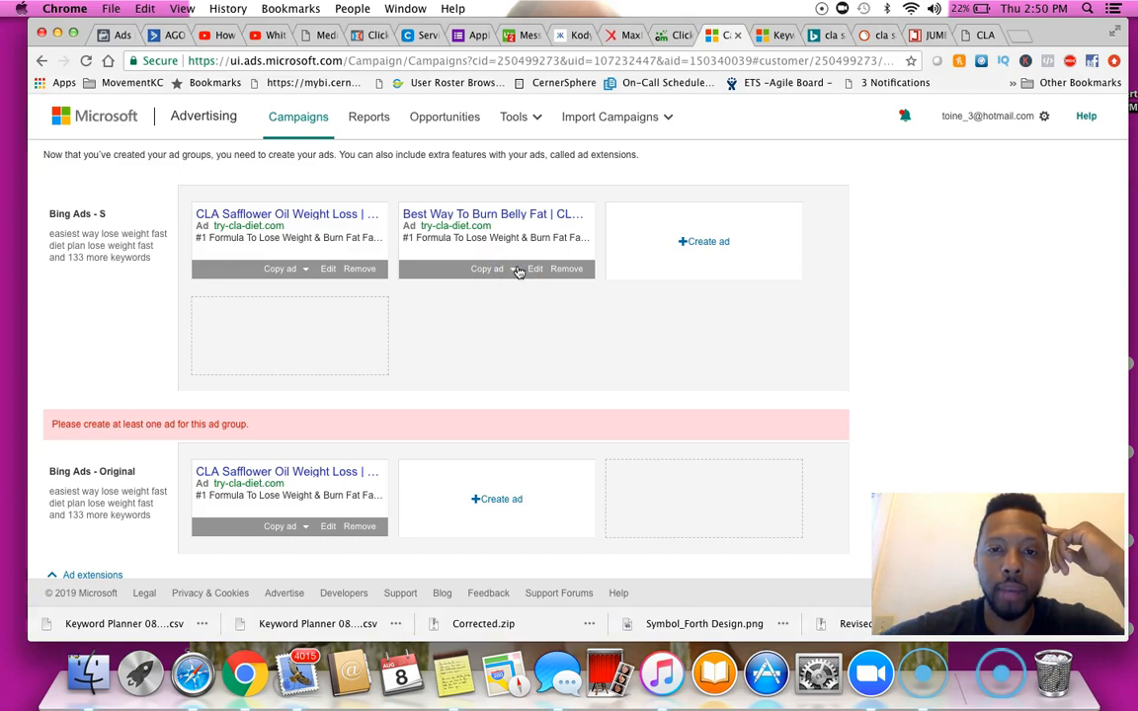
pyautogui.click(518, 272)
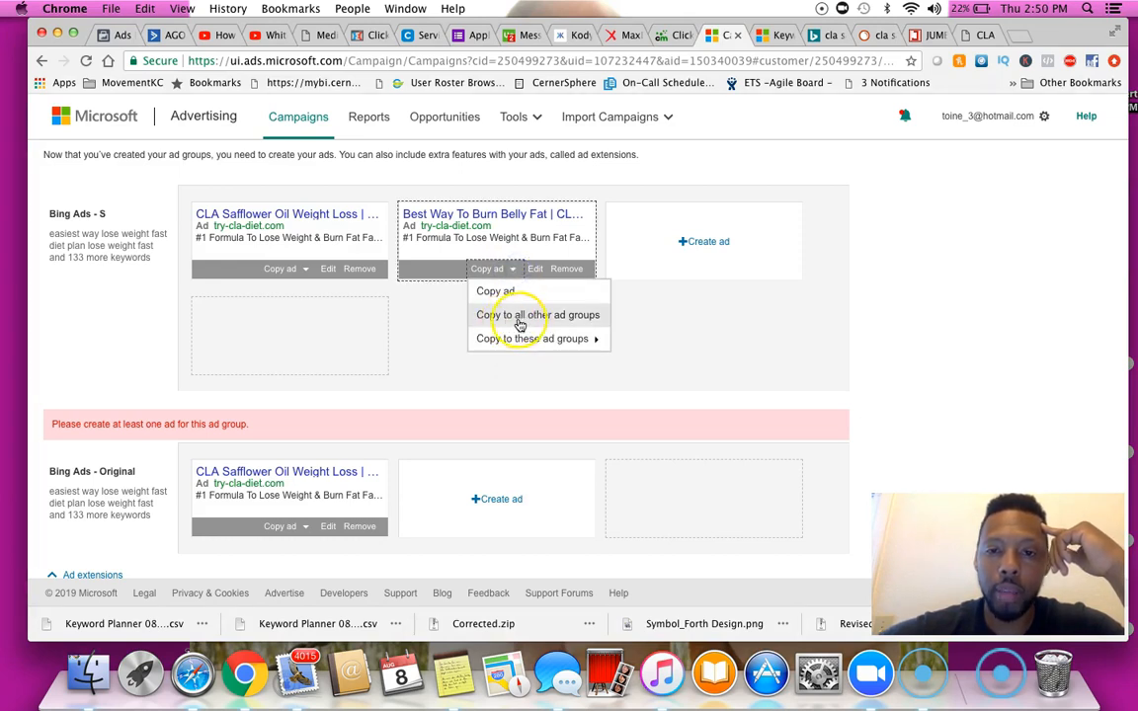
pyautogui.click(574, 316)
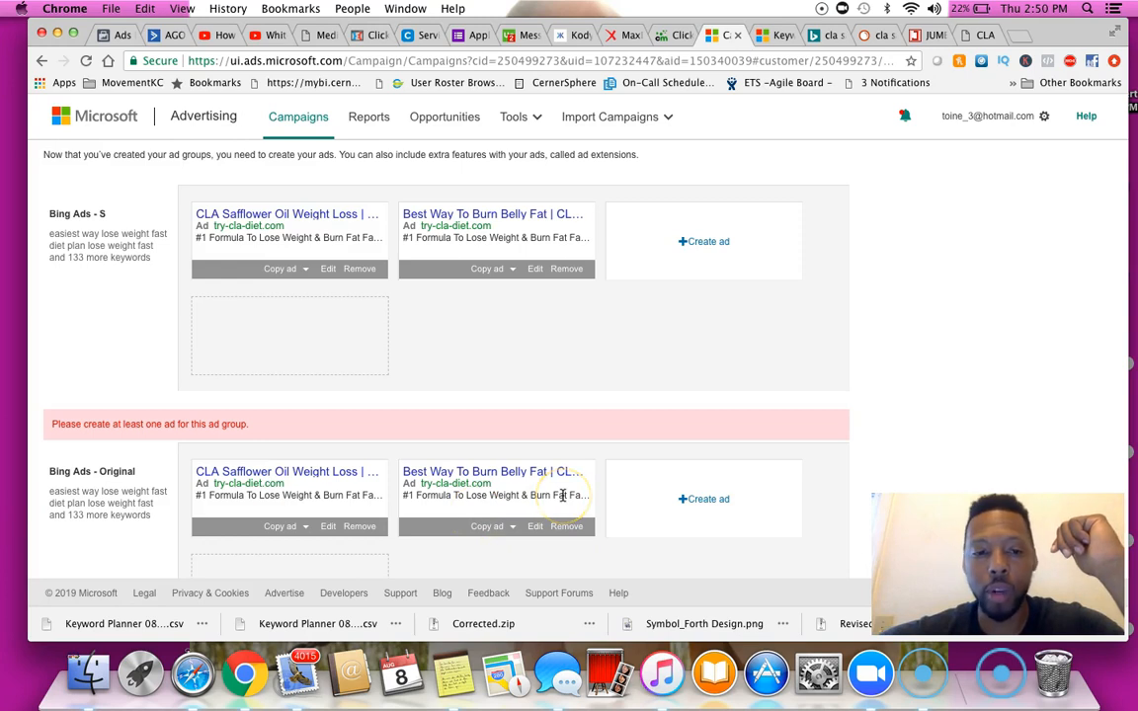
# Save the ads and continue to the Budget & bids step
pyautogui.scroll(-15, 562, 495)
pyautogui.scroll(-3, 562, 495)
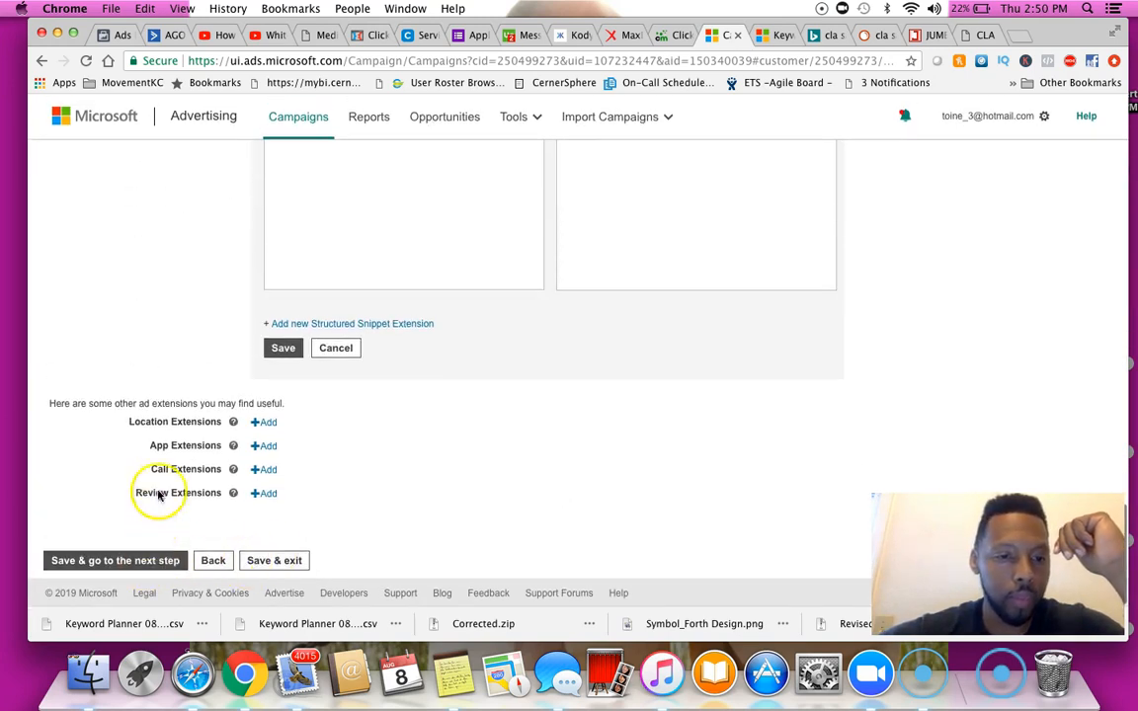
pyautogui.click(153, 567)
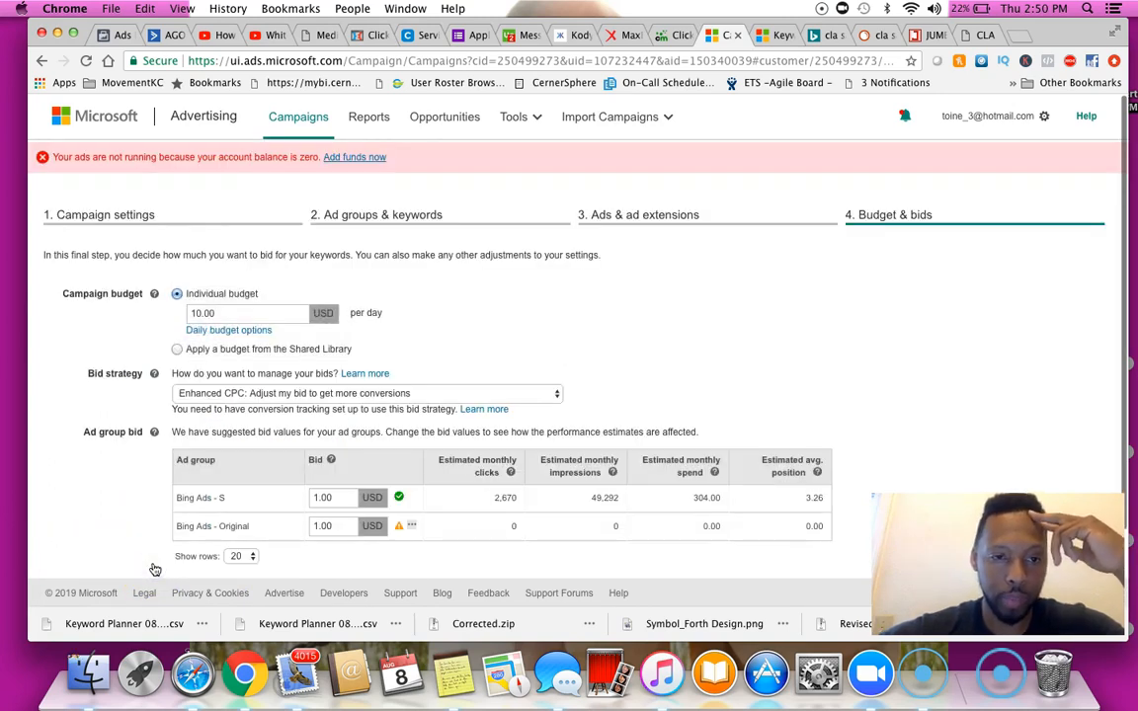
# Open the daily budget options and set the bid strategy to Manual: Use the bid I set
pyautogui.click(234, 313)
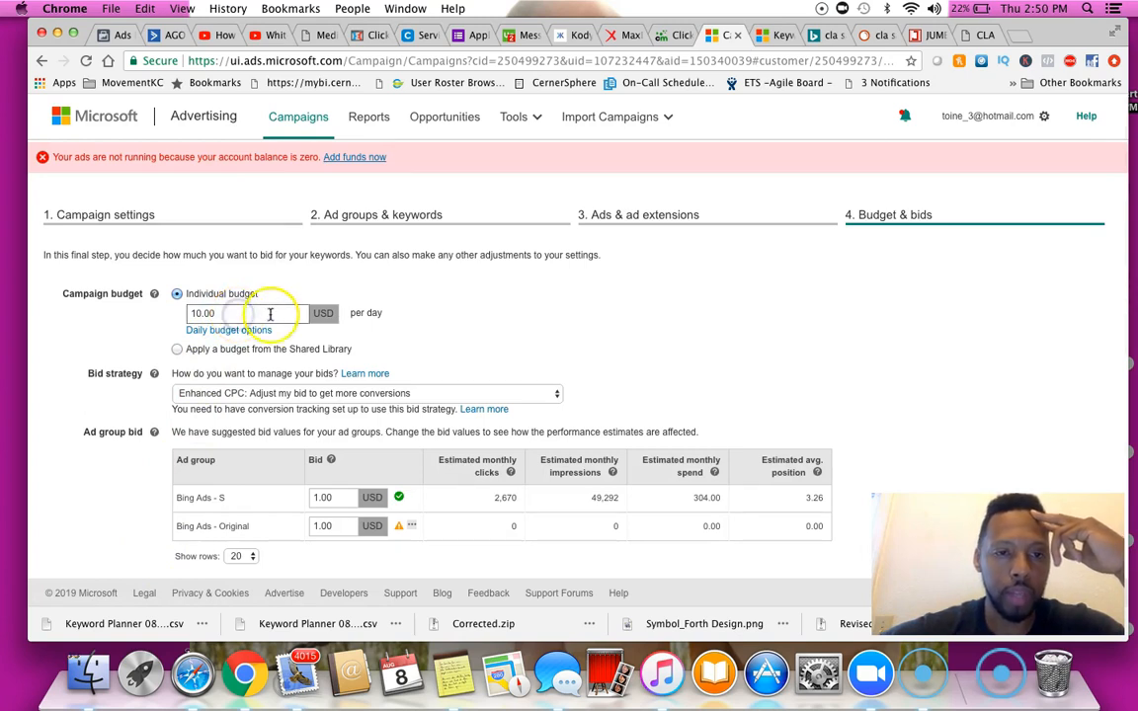
pyautogui.click(259, 331)
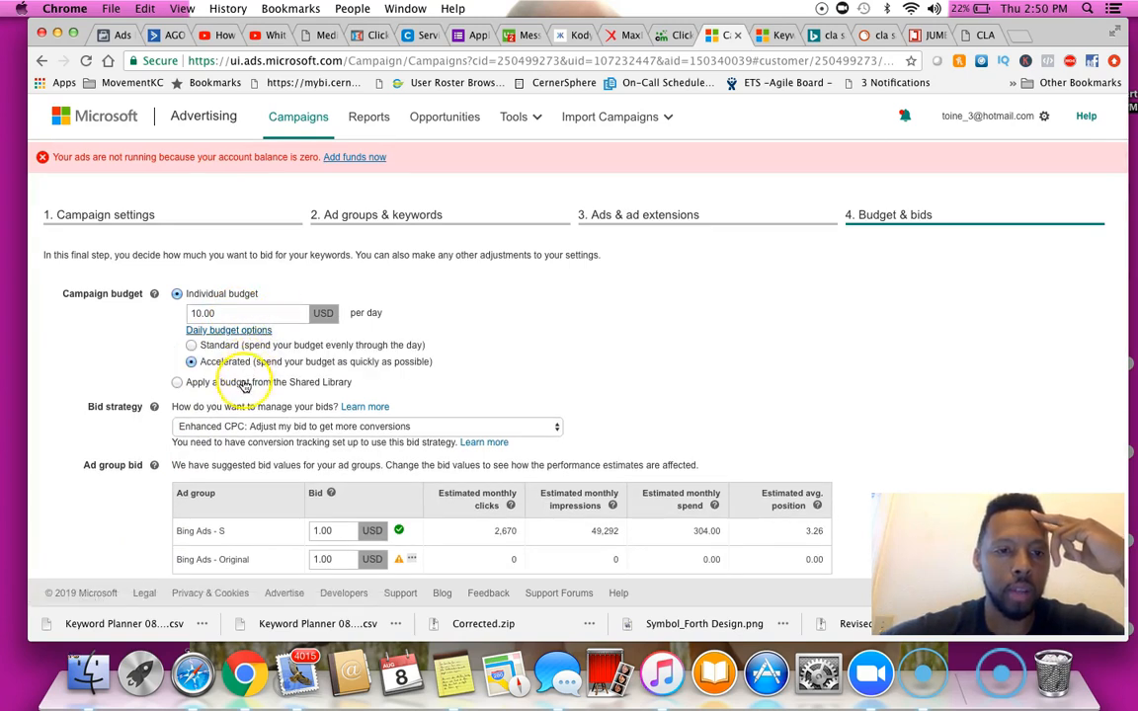
pyautogui.scroll(-2, 465, 346)
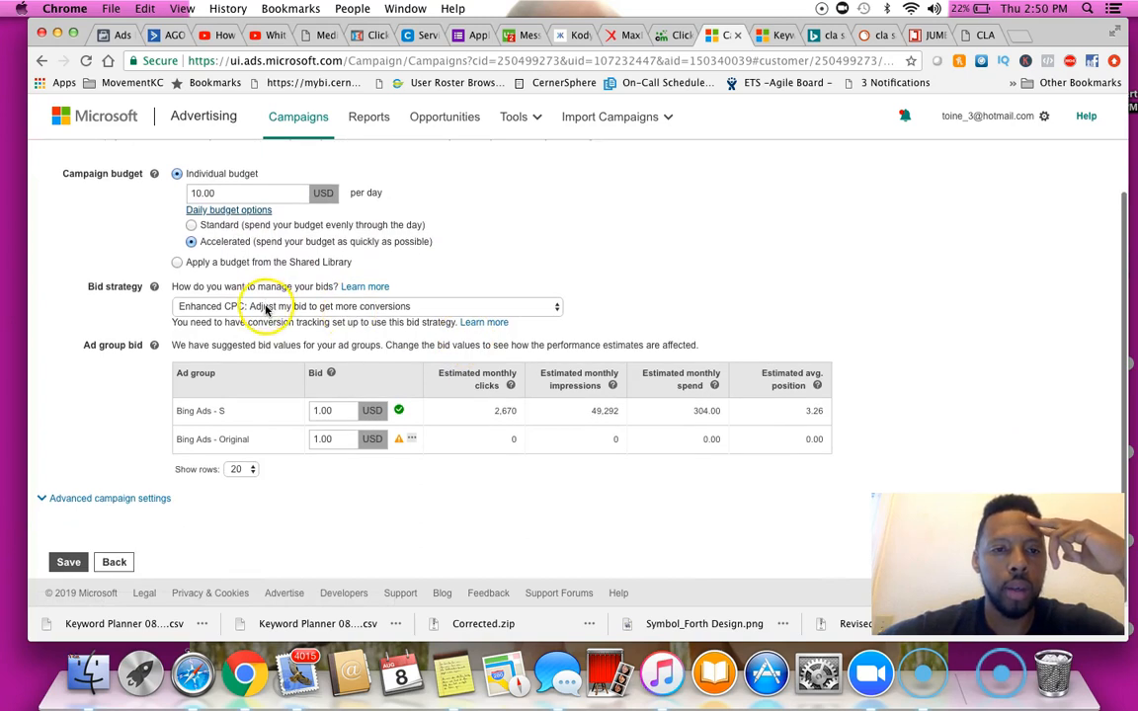
pyautogui.click(265, 310)
pyautogui.click(257, 295)
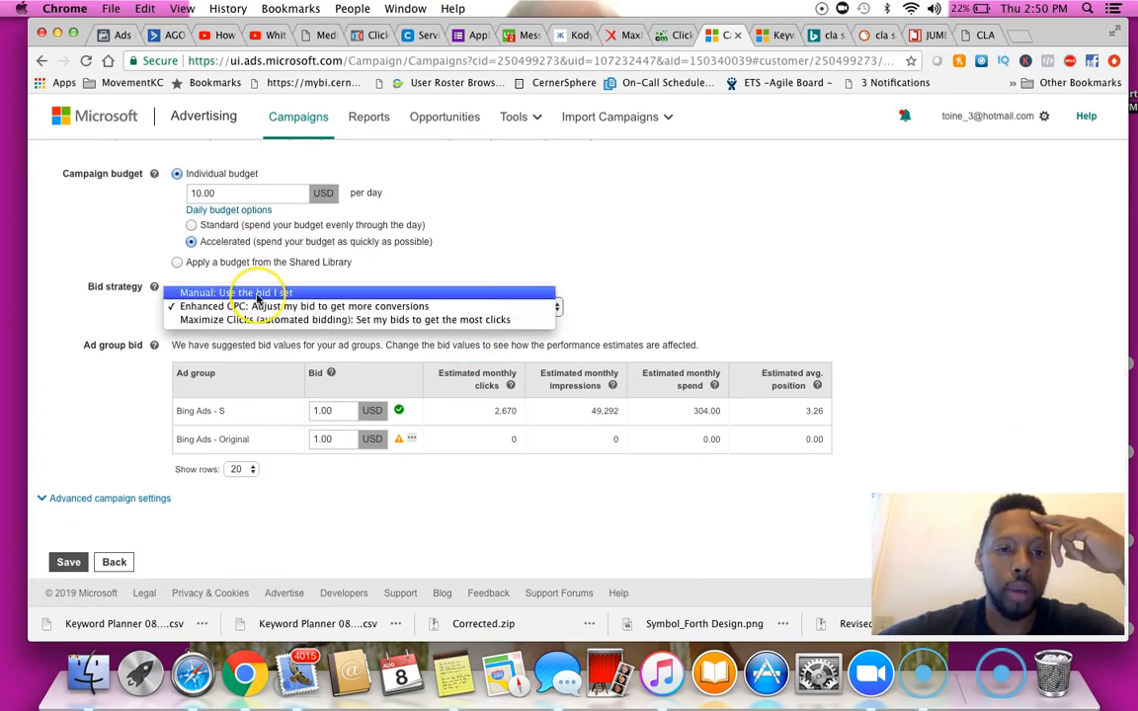
pyautogui.click(257, 294)
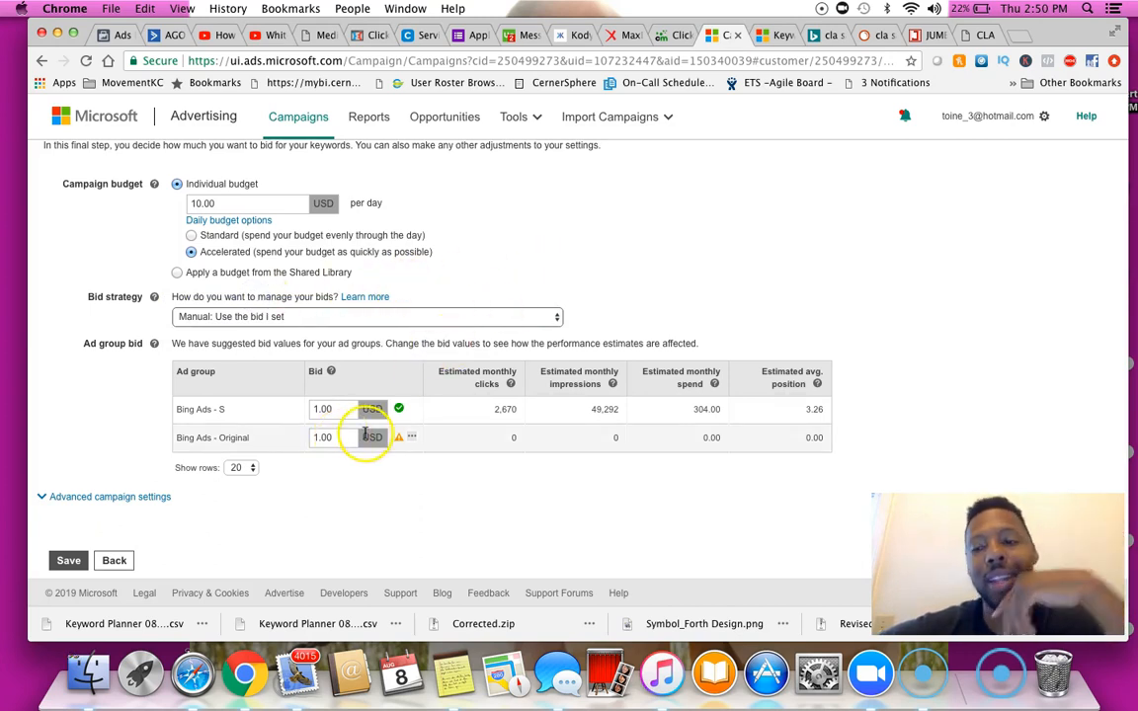
# Expand the advanced campaign settings below the ad group bids
pyautogui.click(324, 413)
pyautogui.moveTo(341, 414); pyautogui.dragTo(307, 411)
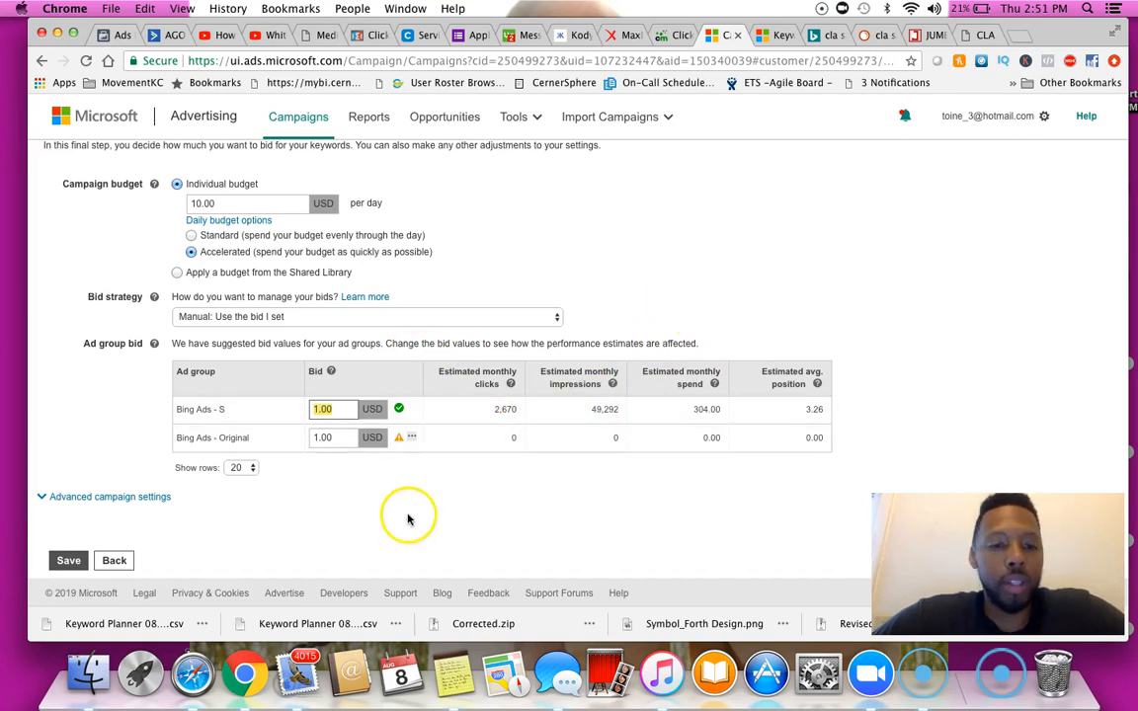
pyautogui.click(114, 497)
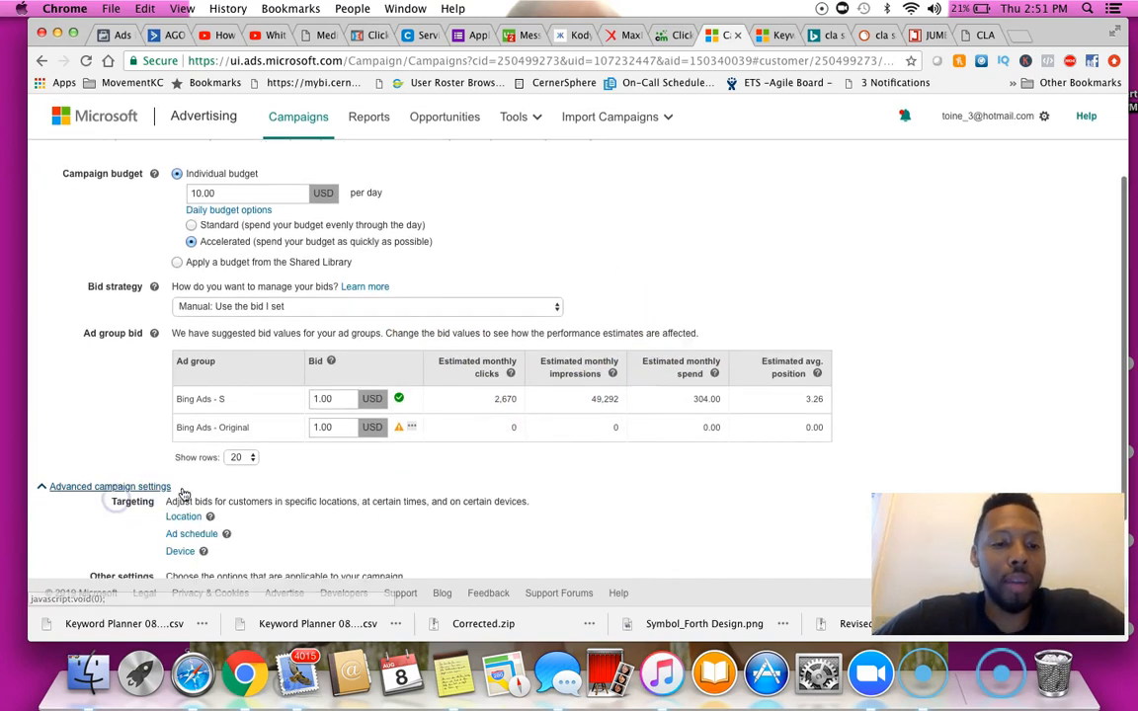
pyautogui.scroll(-3, 183, 494)
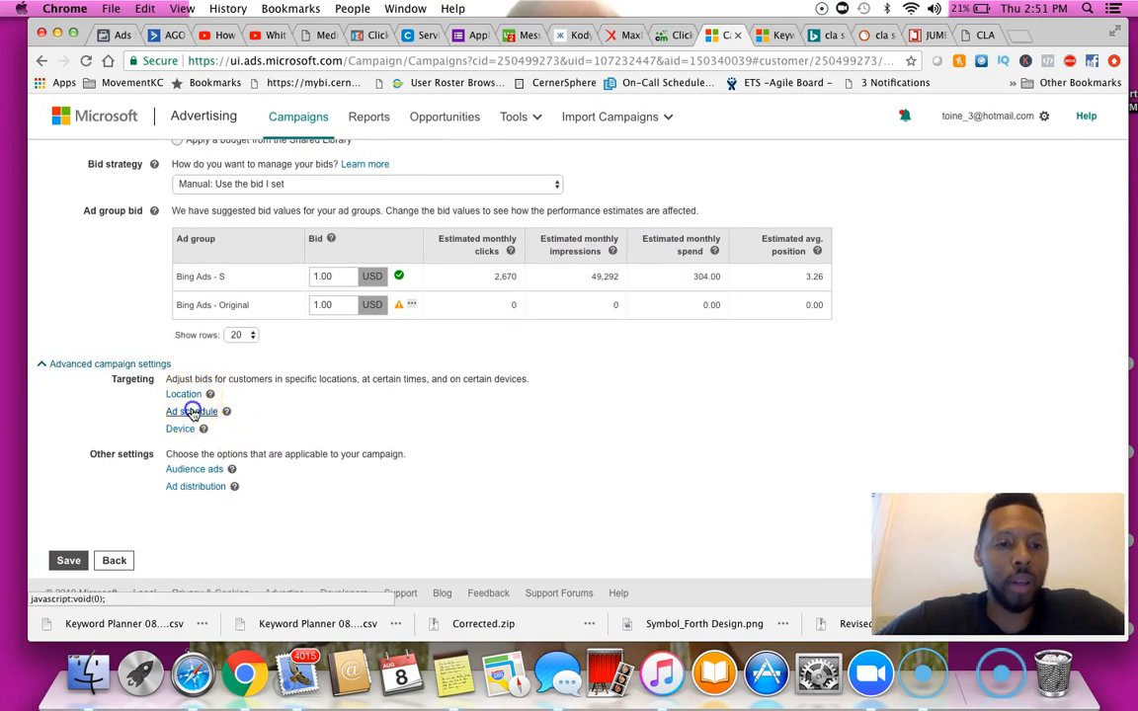
# Expand the Ad schedule, Device, Audience ads and Ad distribution sections of the advanced settings
pyautogui.click(192, 412)
pyautogui.click(193, 413)
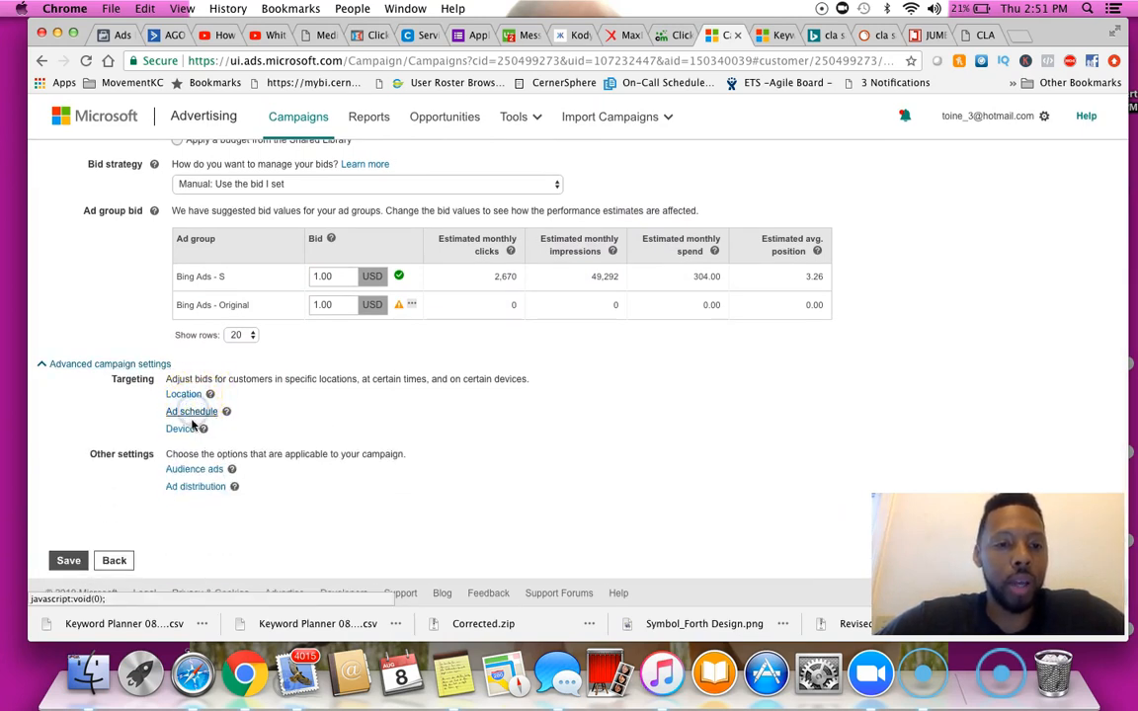
pyautogui.click(182, 429)
pyautogui.click(187, 431)
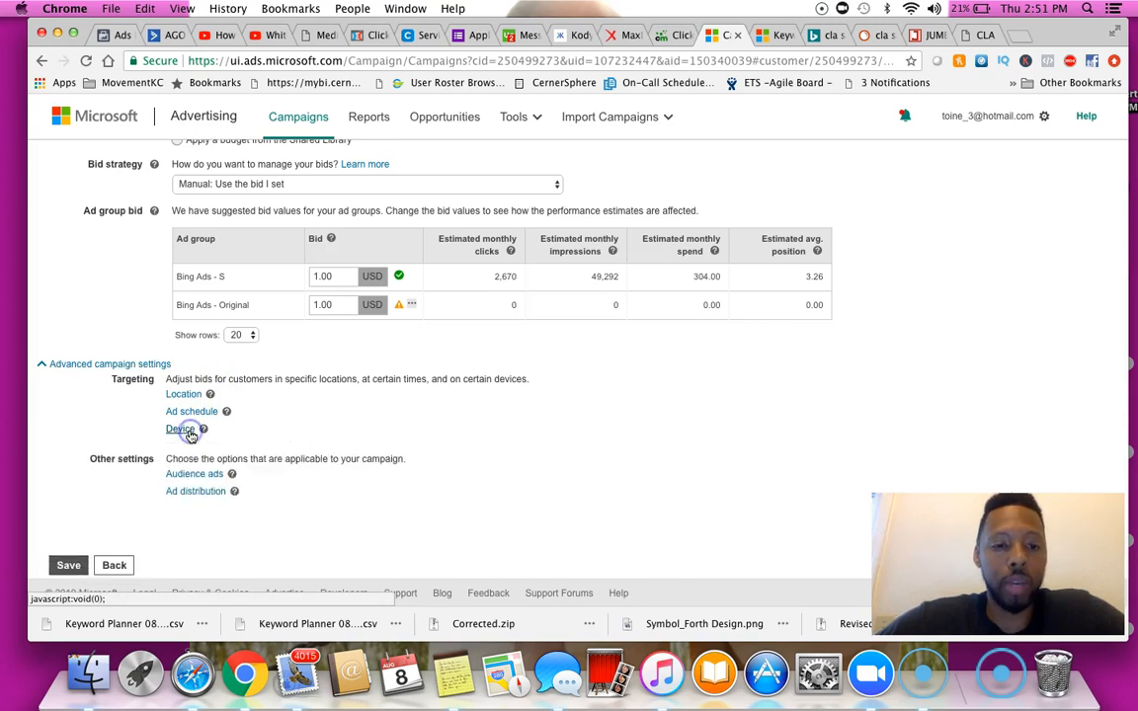
pyautogui.click(197, 472)
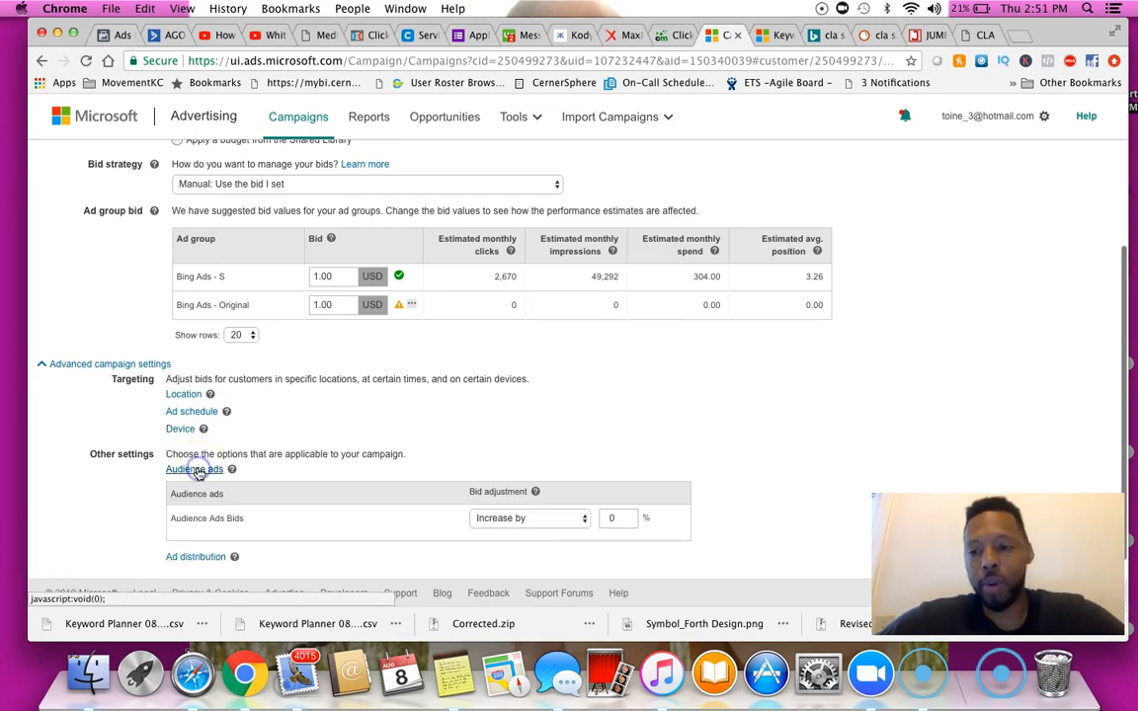
pyautogui.click(197, 471)
pyautogui.click(198, 484)
# Review the ad group bid table and the ad distribution options
pyautogui.scroll(-2, 355, 405)
pyautogui.scroll(-2, 380, 408)
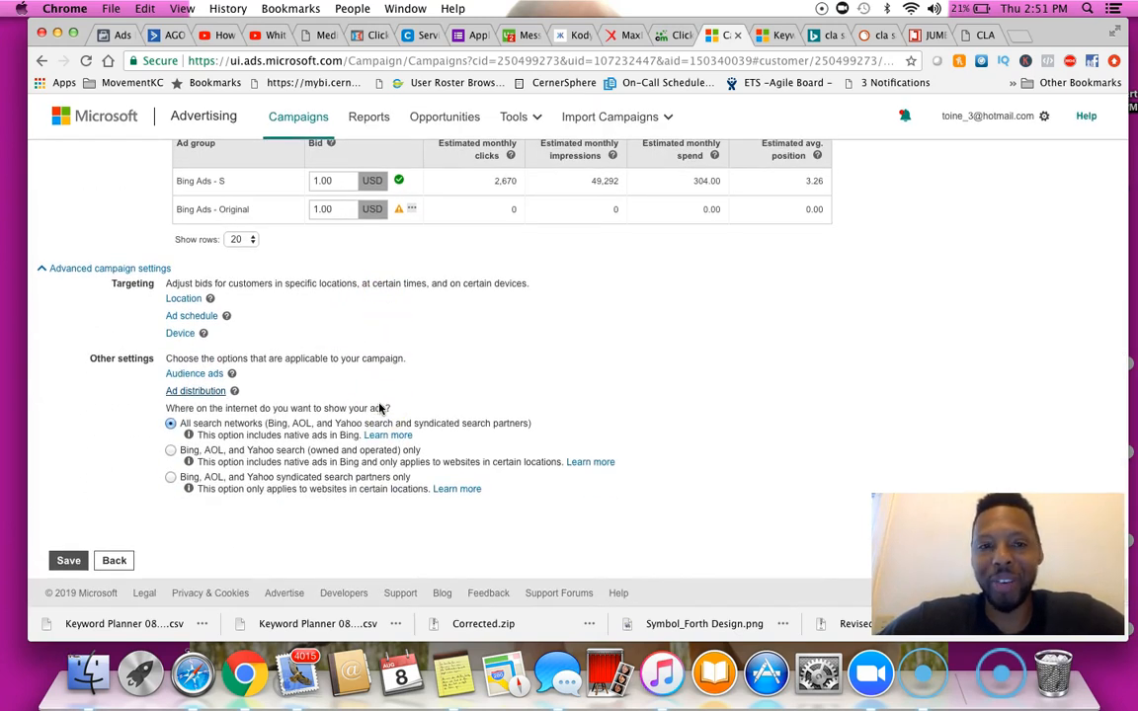
pyautogui.scroll(8, 379, 408)
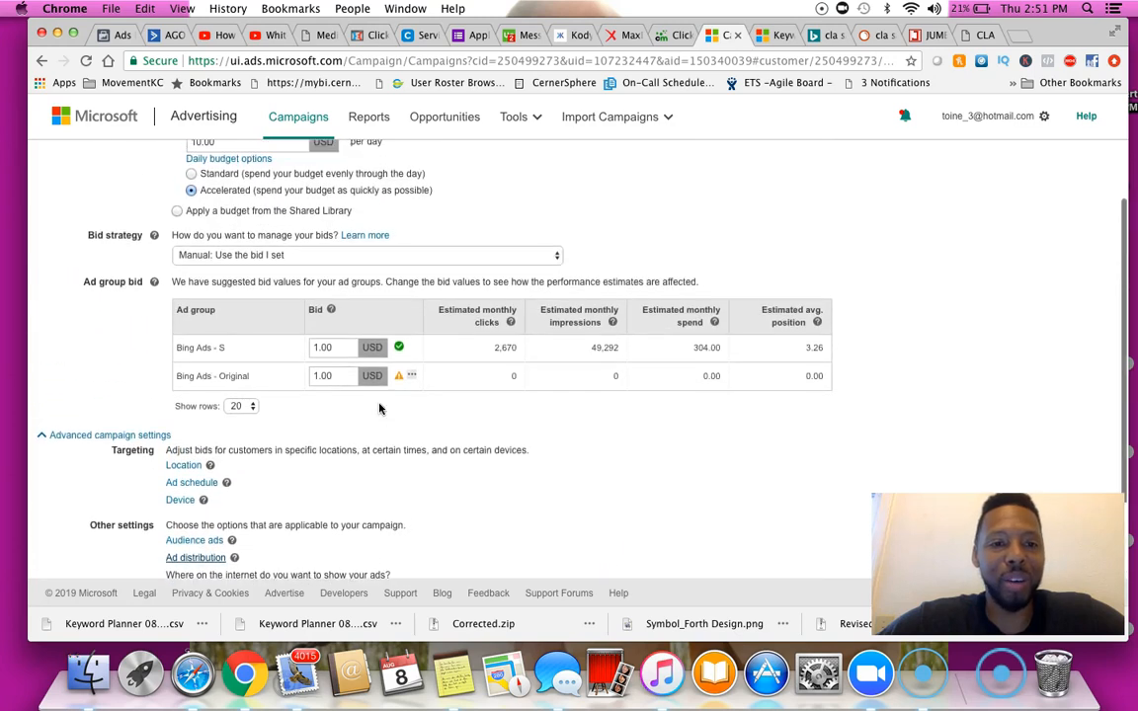
pyautogui.scroll(-4, 379, 408)
pyautogui.click(336, 349)
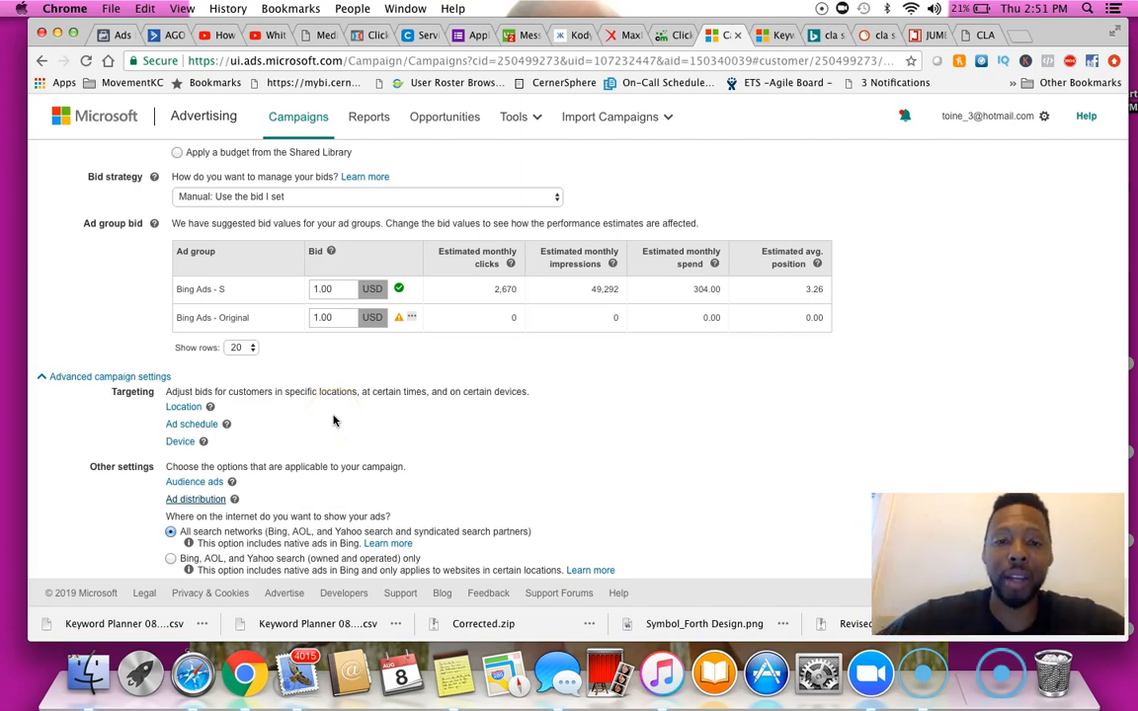
pyautogui.moveTo(198, 317); pyautogui.dragTo(866, 328)
pyautogui.click(866, 328)
pyautogui.scroll(-3, 500, 499)
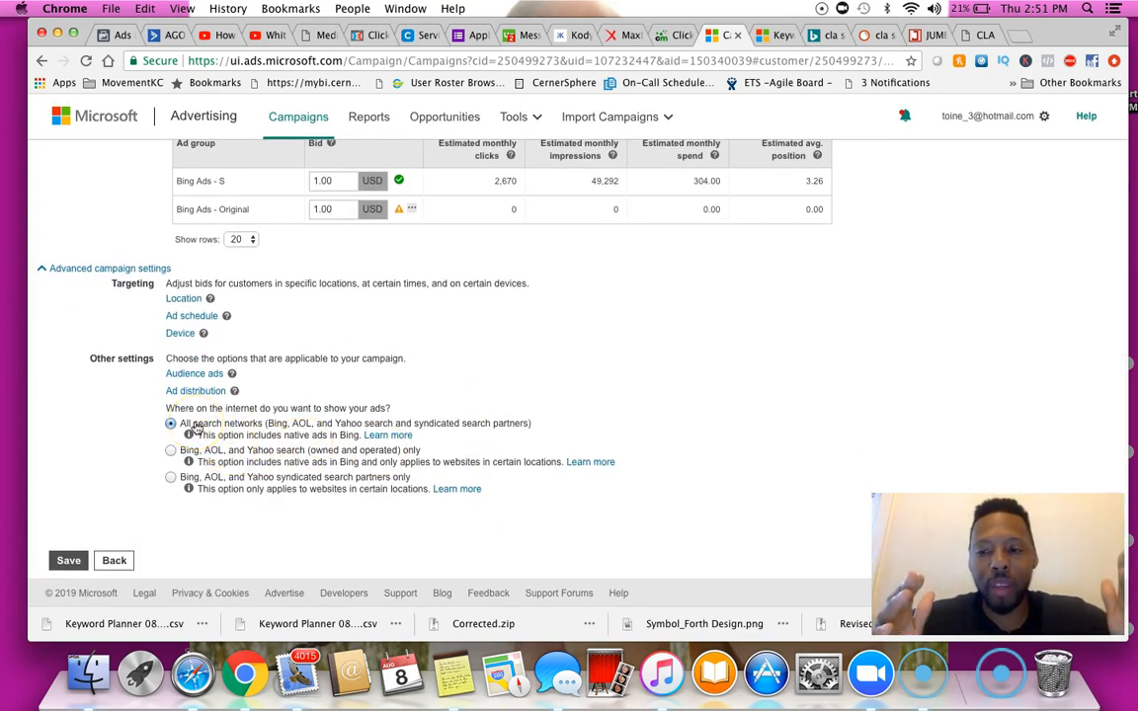
# Set ad distribution to Bing, AOL, and Yahoo syndicated search partners only and save the campaign
pyautogui.click(171, 450)
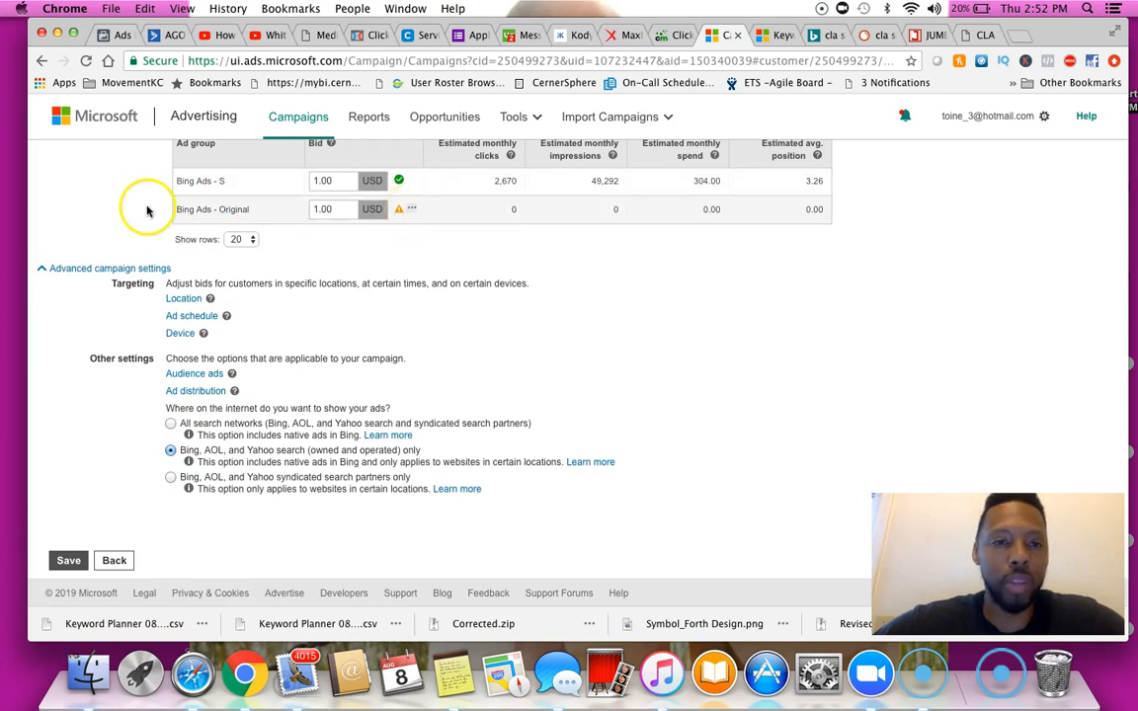
pyautogui.click(171, 477)
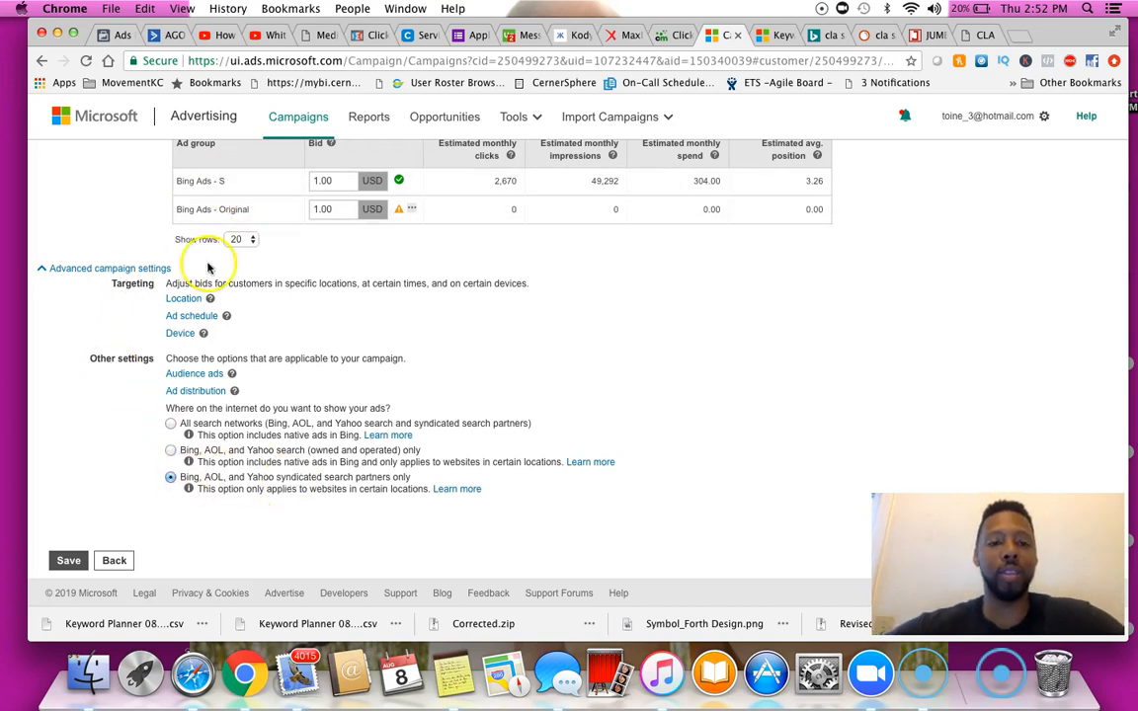
pyautogui.click(84, 560)
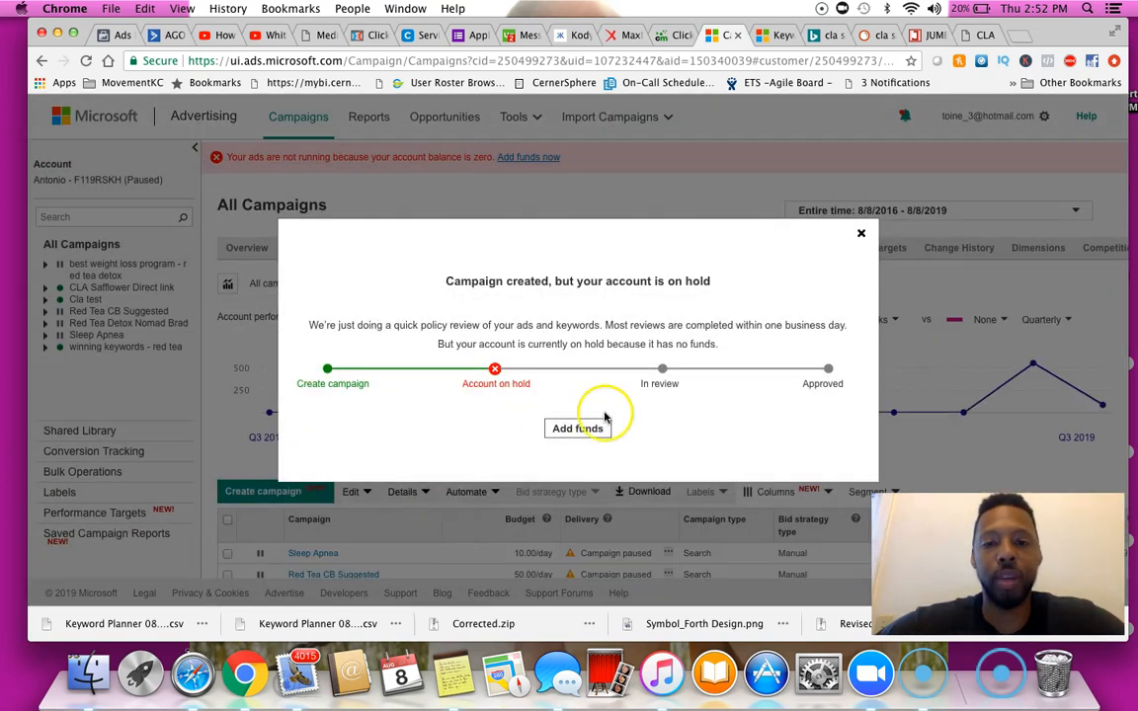
# Close the campaign-created notice and open the Cla test campaign's ad groups
pyautogui.click(860, 236)
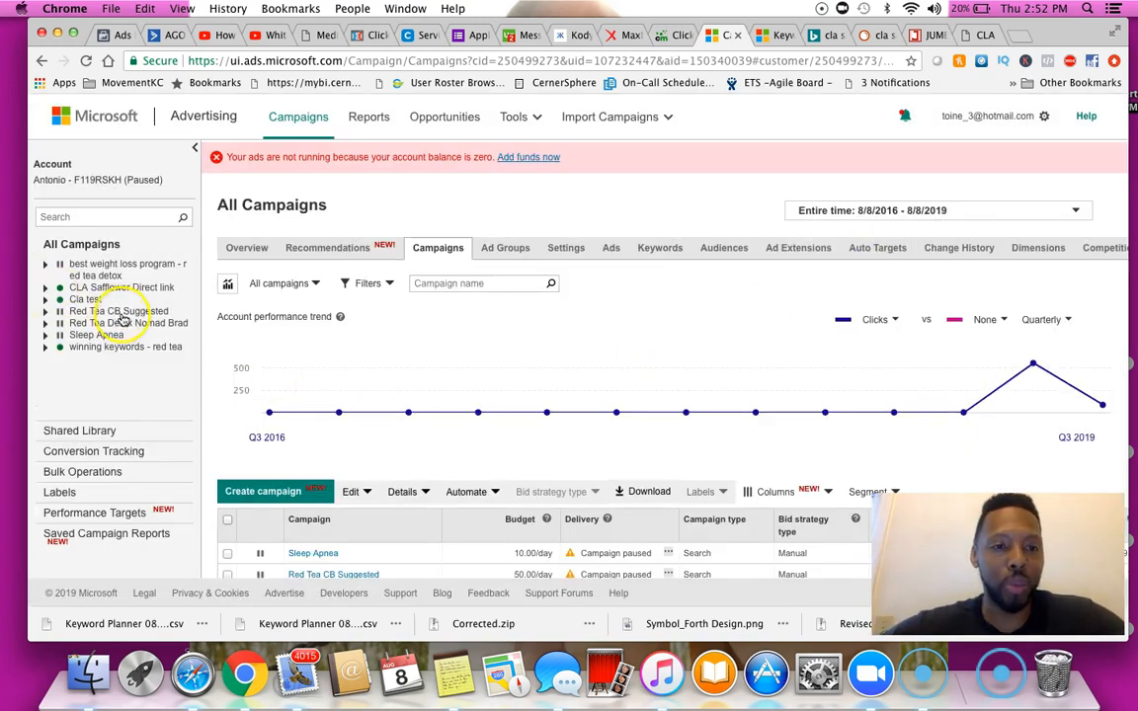
pyautogui.click(129, 300)
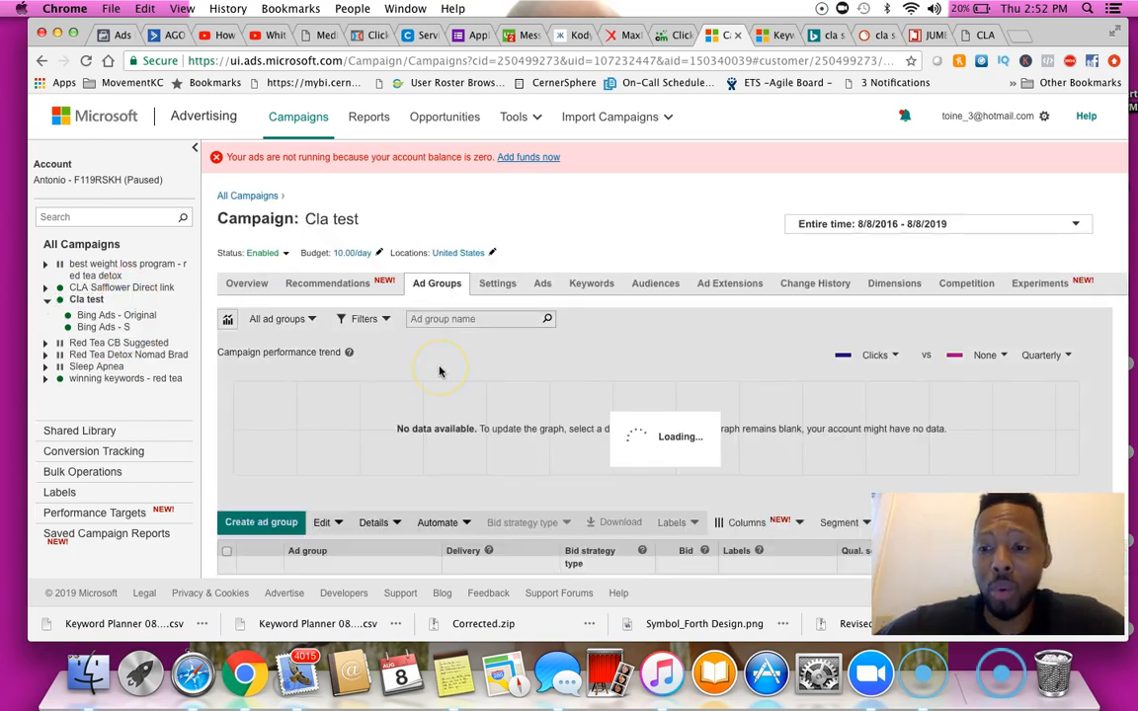
pyautogui.scroll(-5, 440, 372)
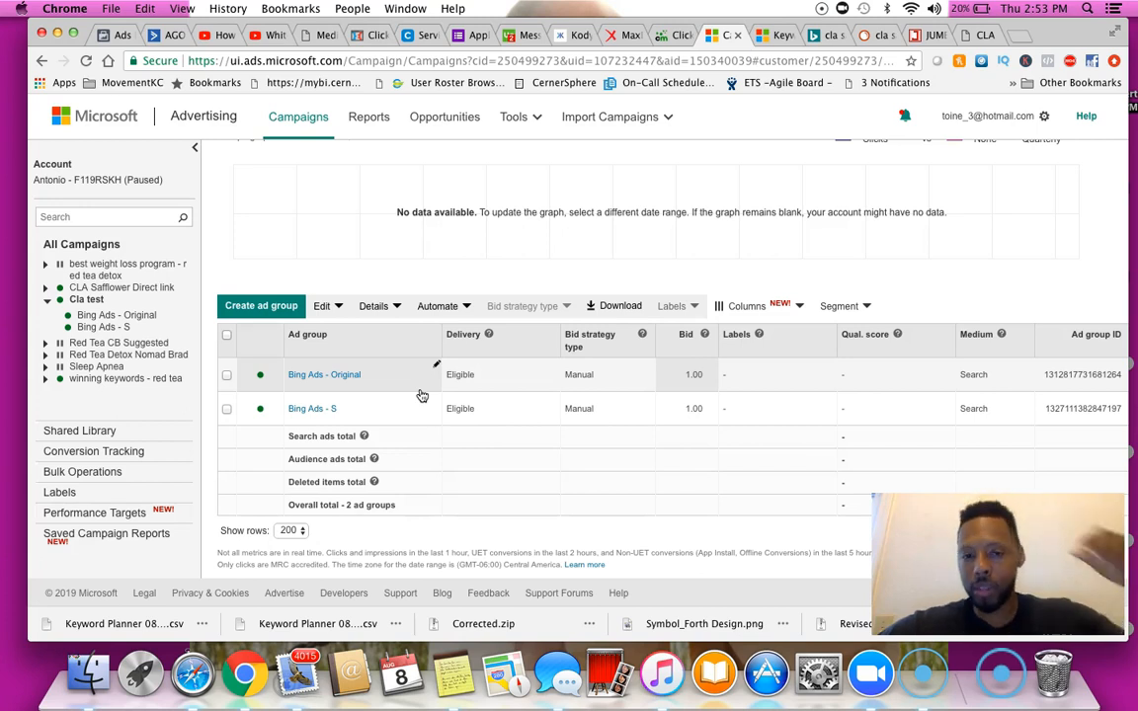
# Delete the Bing Ads - S ad group from the Cla test campaign
pyautogui.click(223, 378)
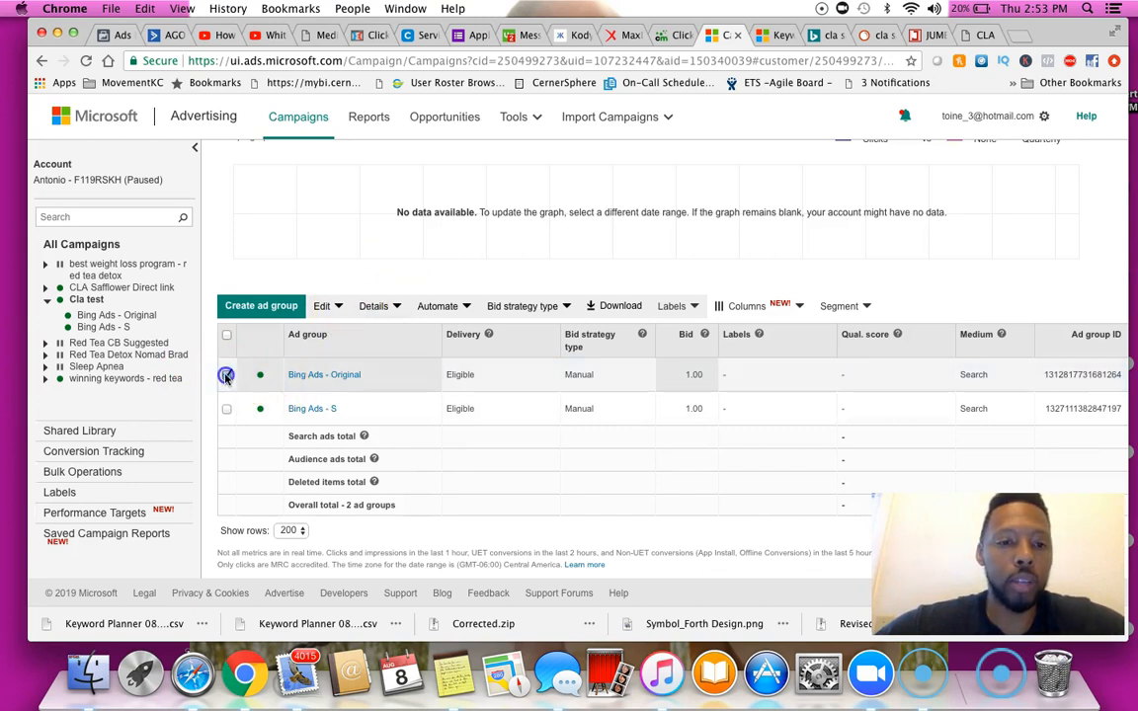
pyautogui.click(225, 375)
pyautogui.click(226, 408)
pyautogui.click(337, 308)
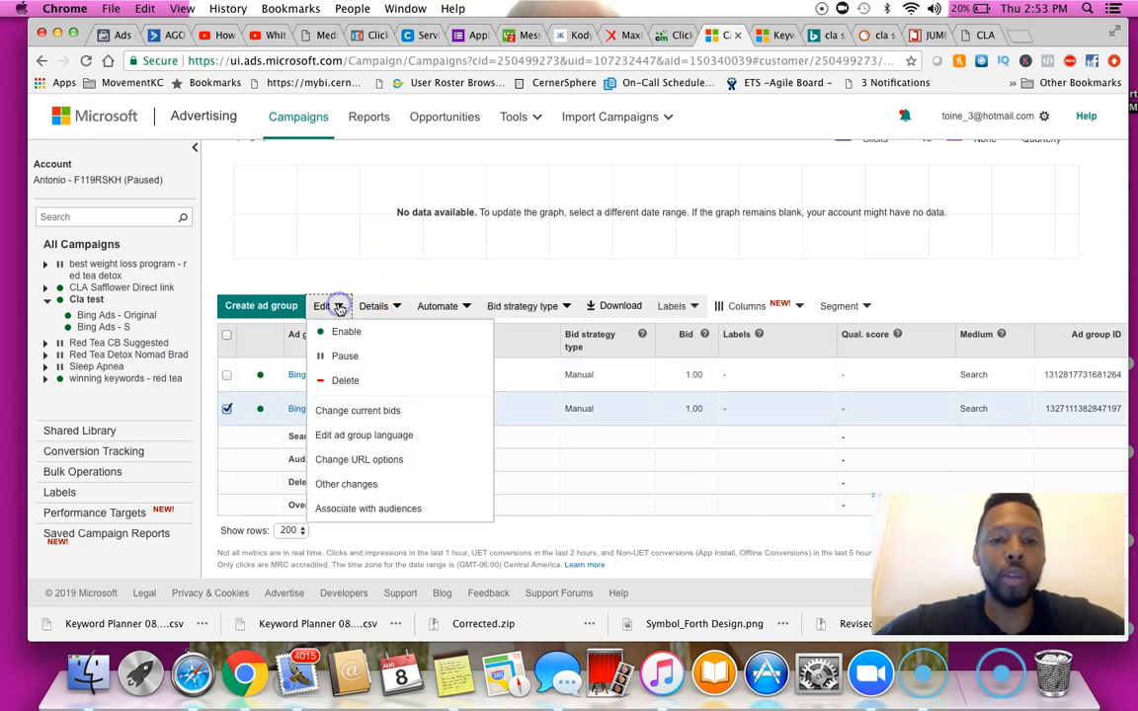
pyautogui.click(310, 379)
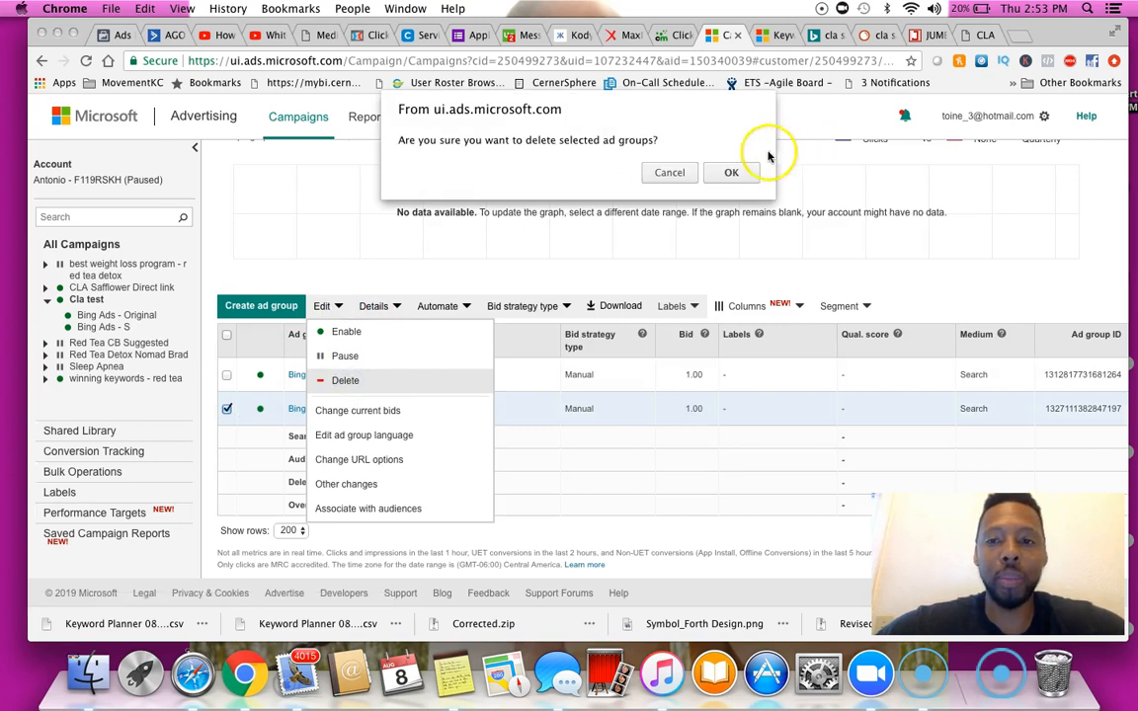
pyautogui.click(734, 171)
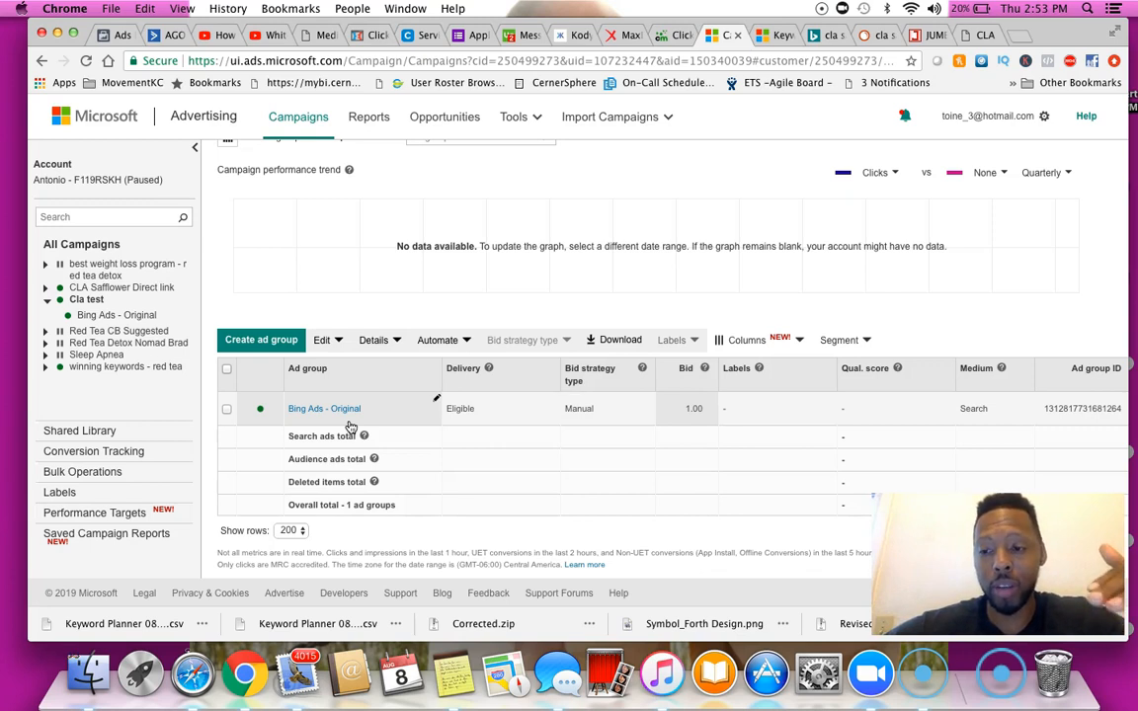
# Open the Bing Ads - Original ad for editing and expand its Ad URL options
pyautogui.click(226, 409)
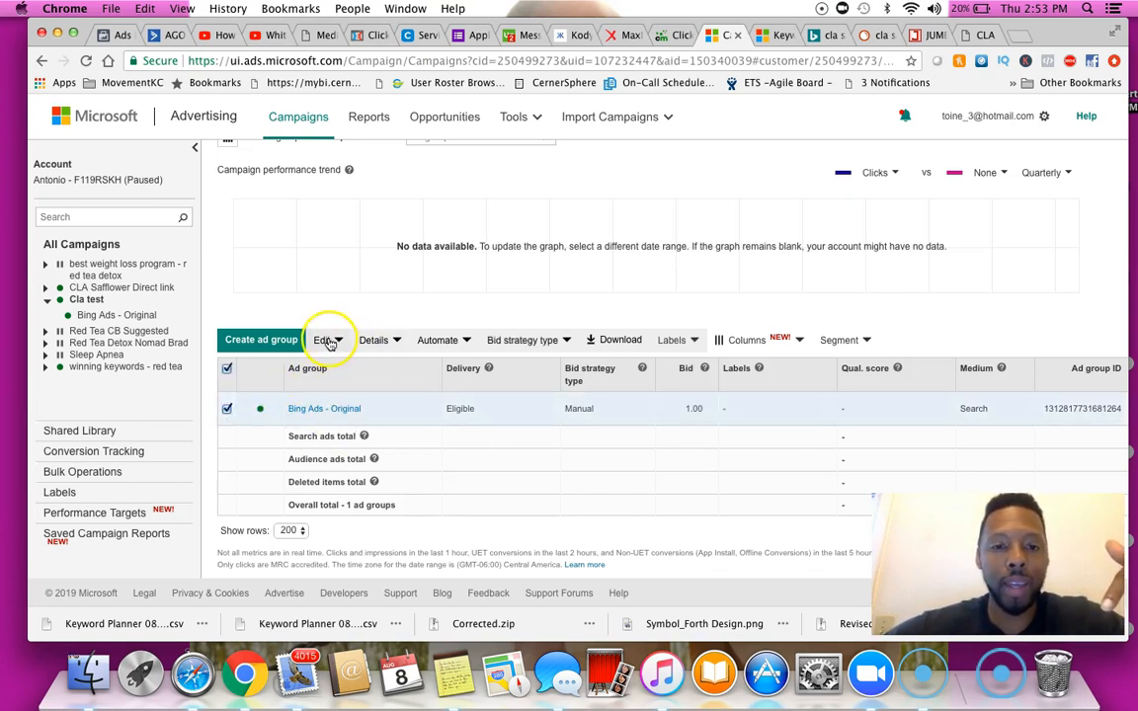
pyautogui.click(324, 340)
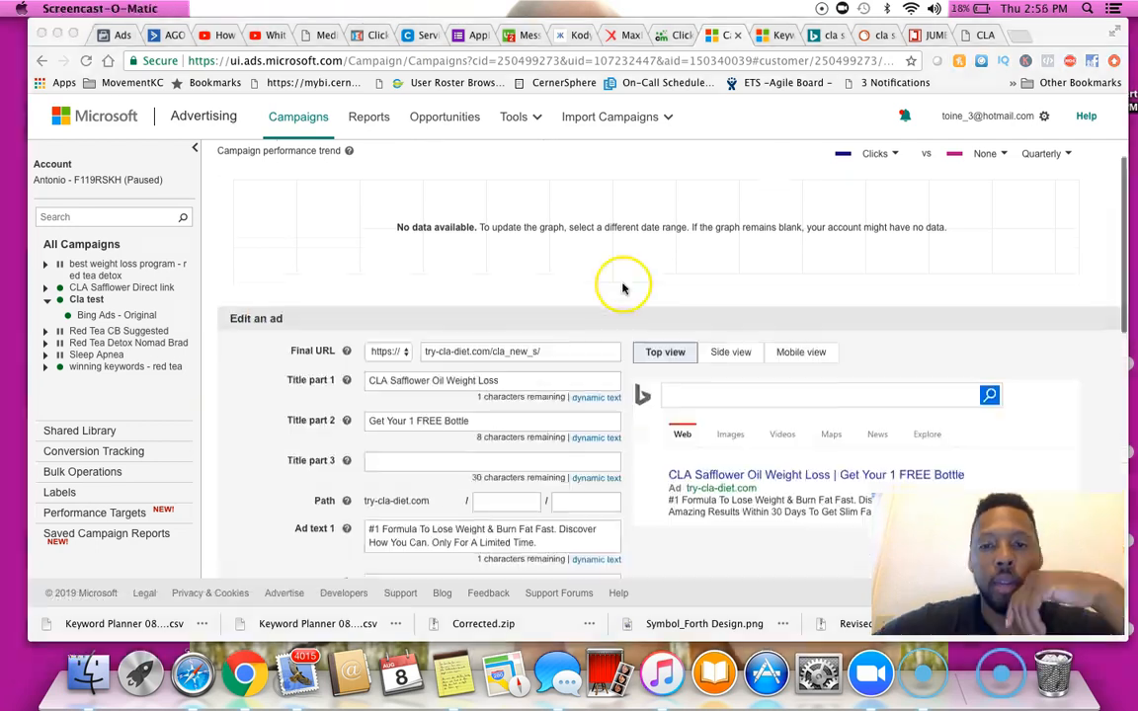
pyautogui.scroll(4, 617, 326)
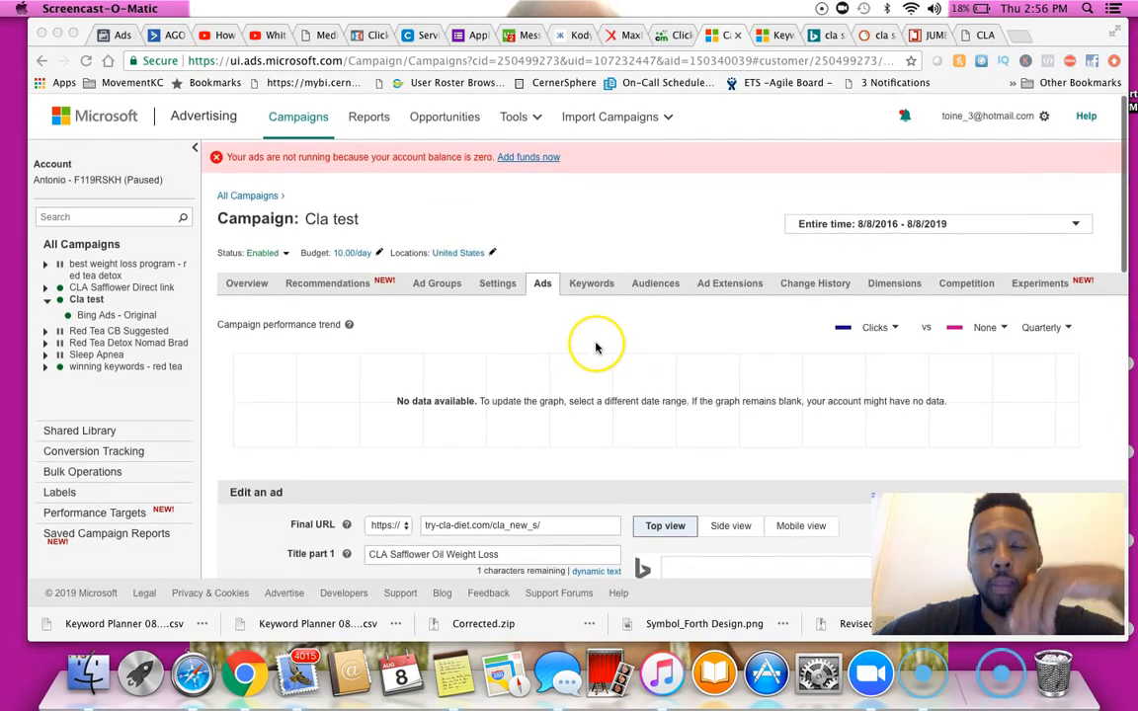
pyautogui.scroll(-3, 596, 346)
pyautogui.scroll(-7, 596, 347)
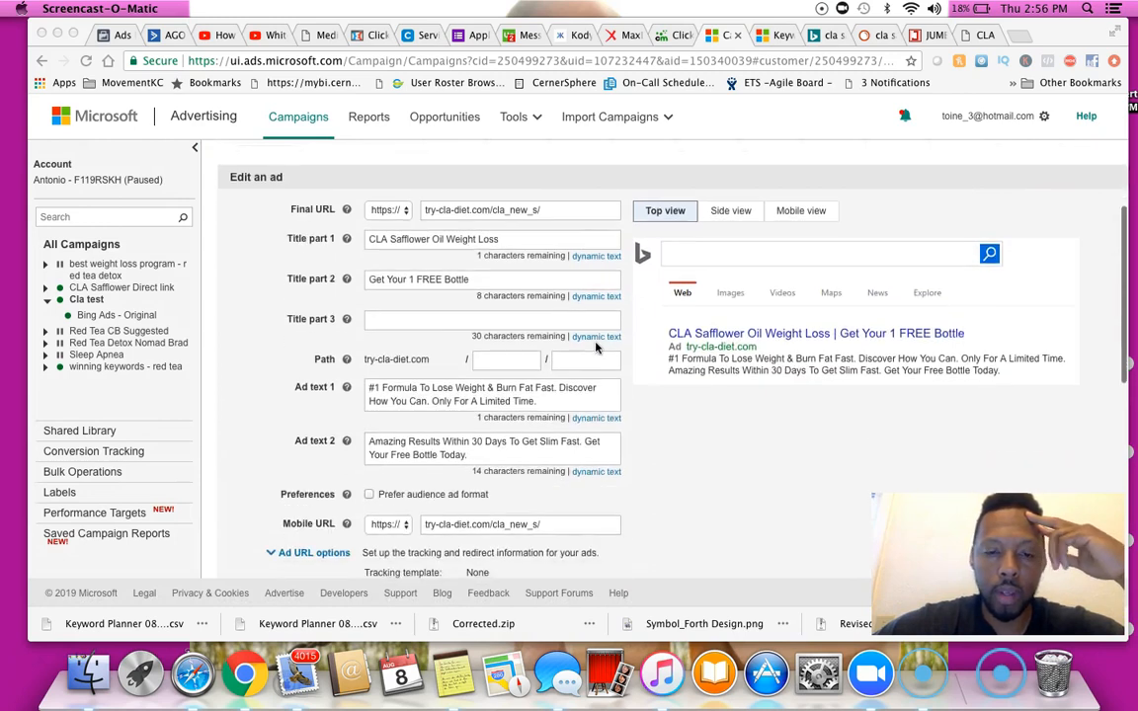
pyautogui.scroll(-1, 595, 347)
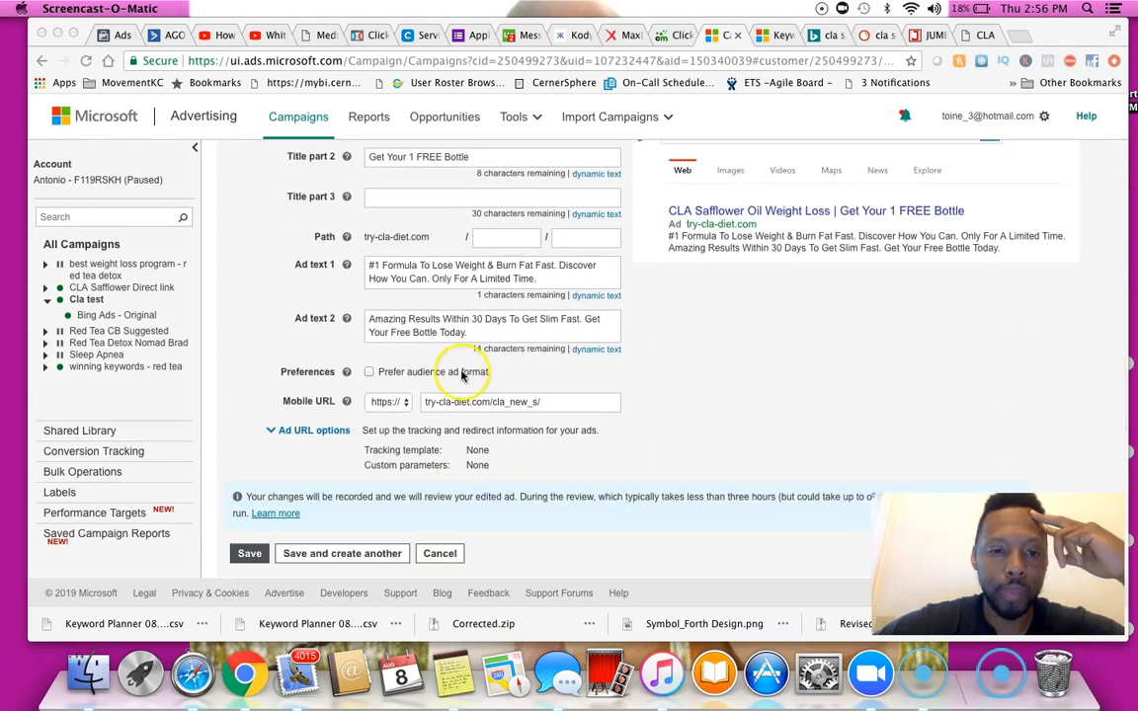
pyautogui.click(329, 435)
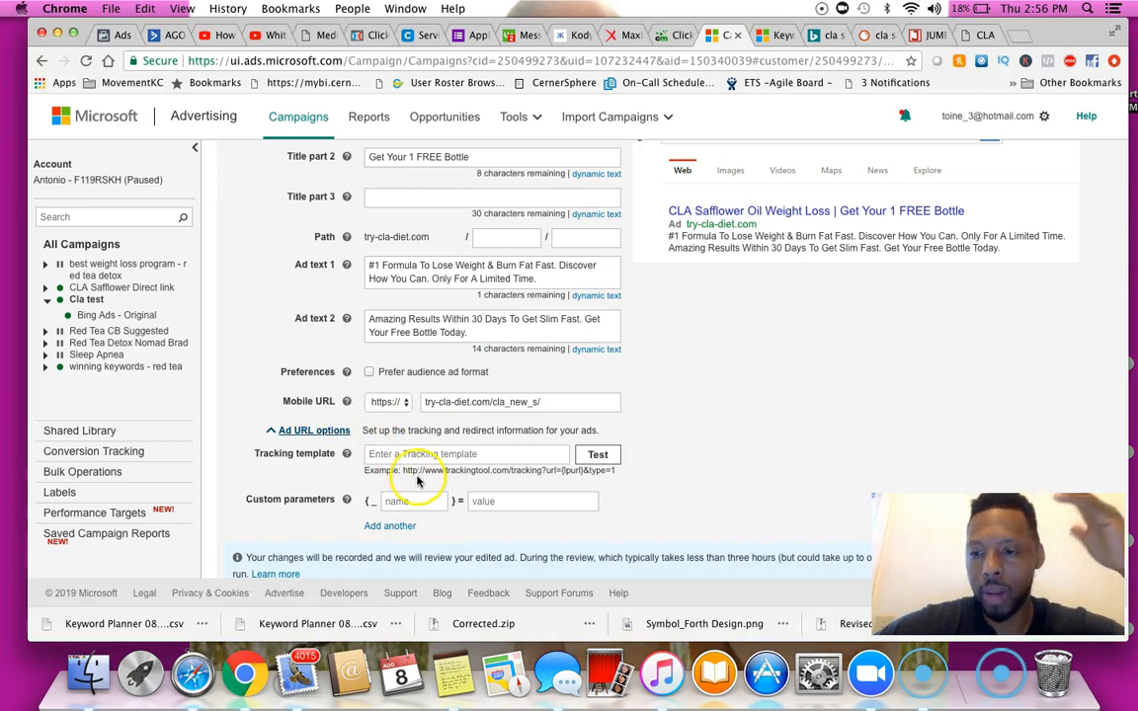
# Copy the affiliate link from the bing ads campaigns note and paste it into the ad's tracking template
pyautogui.click(457, 669)
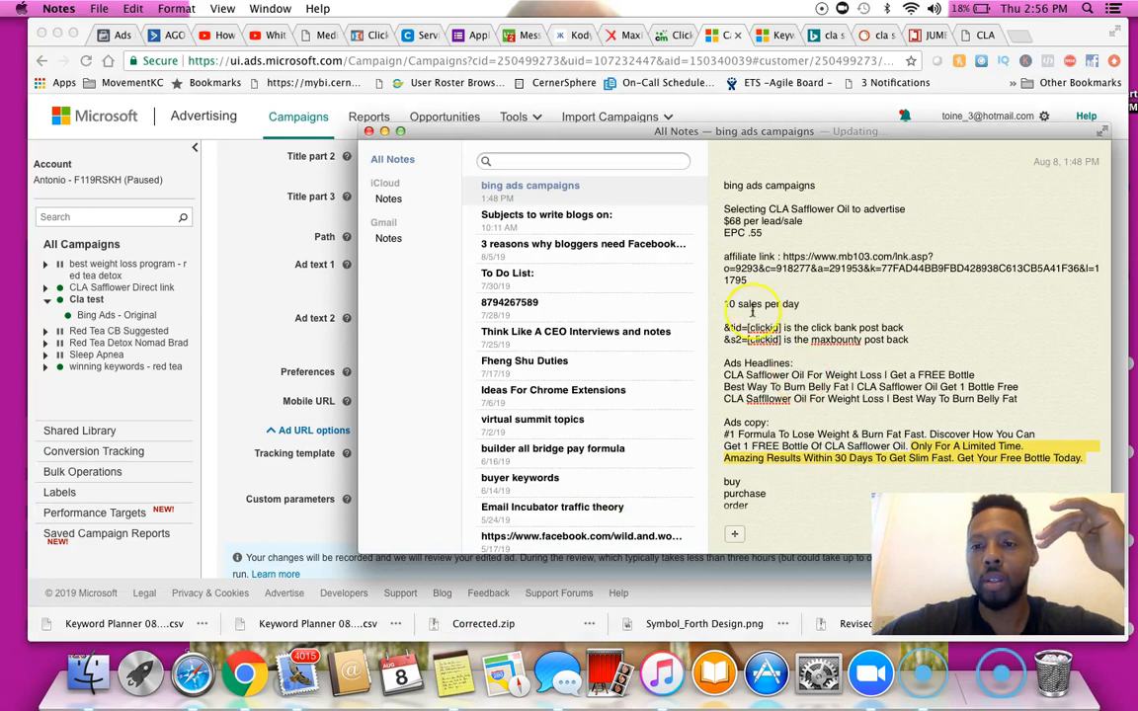
pyautogui.moveTo(785, 256); pyautogui.dragTo(798, 280)
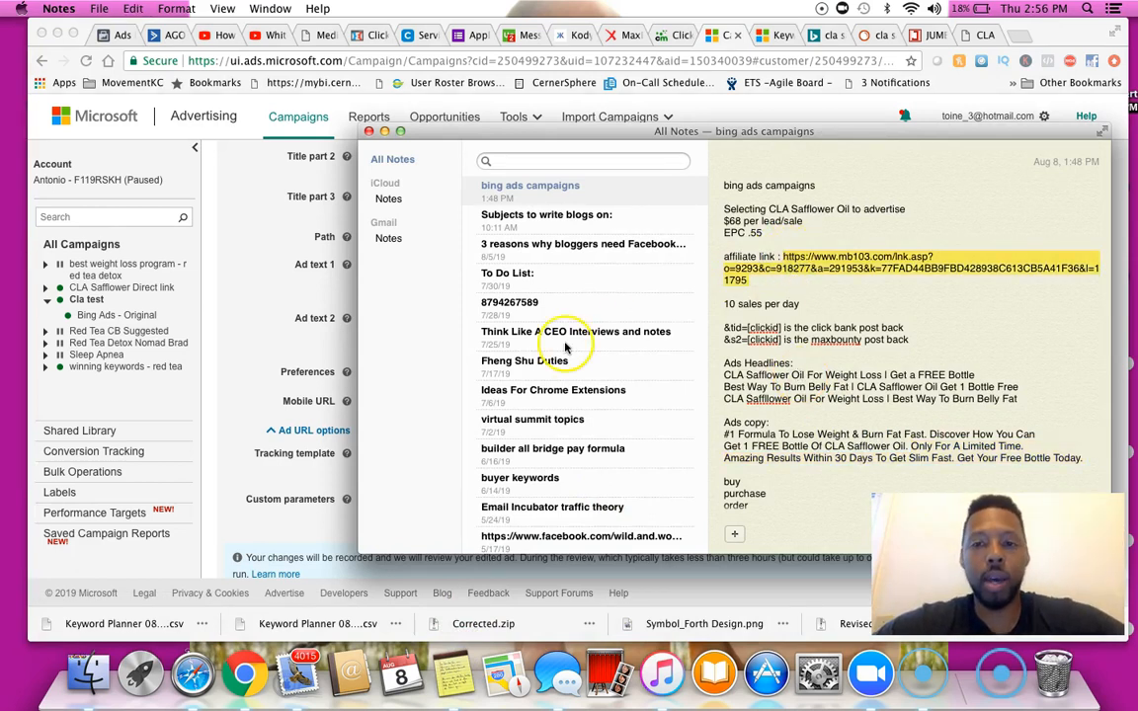
pyautogui.click(213, 326)
pyautogui.click(390, 454)
pyautogui.press('cmd+v')
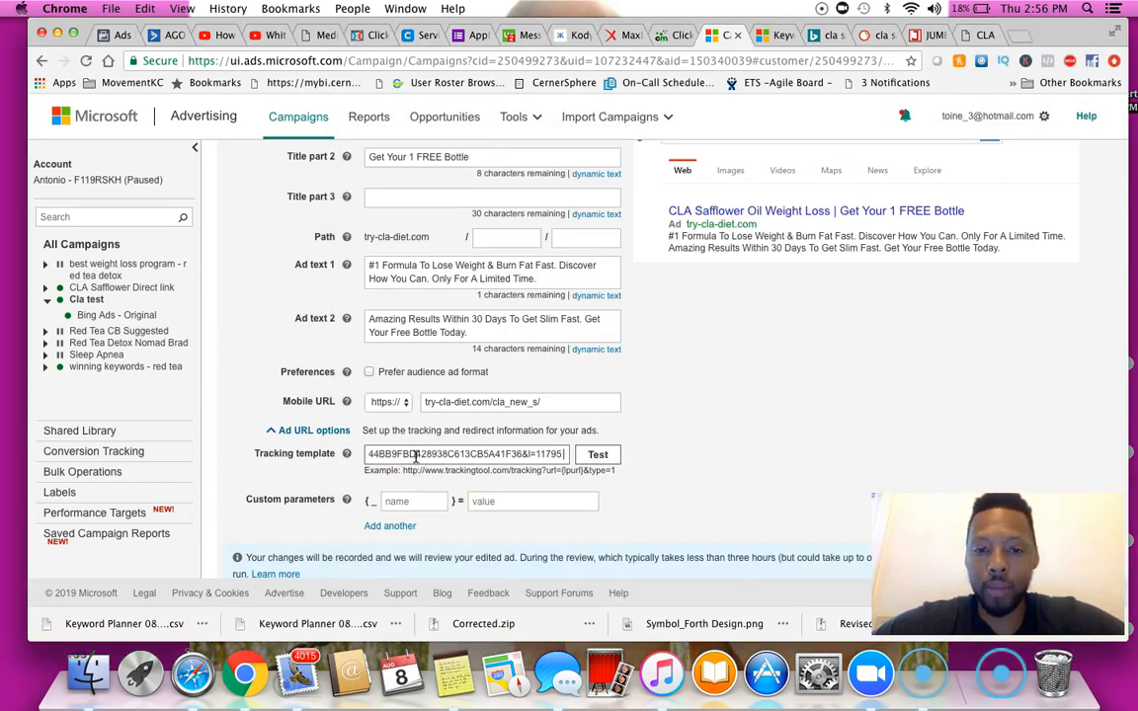
# Open the test cla link in ClickMagick and copy its tracking link
pyautogui.click(668, 37)
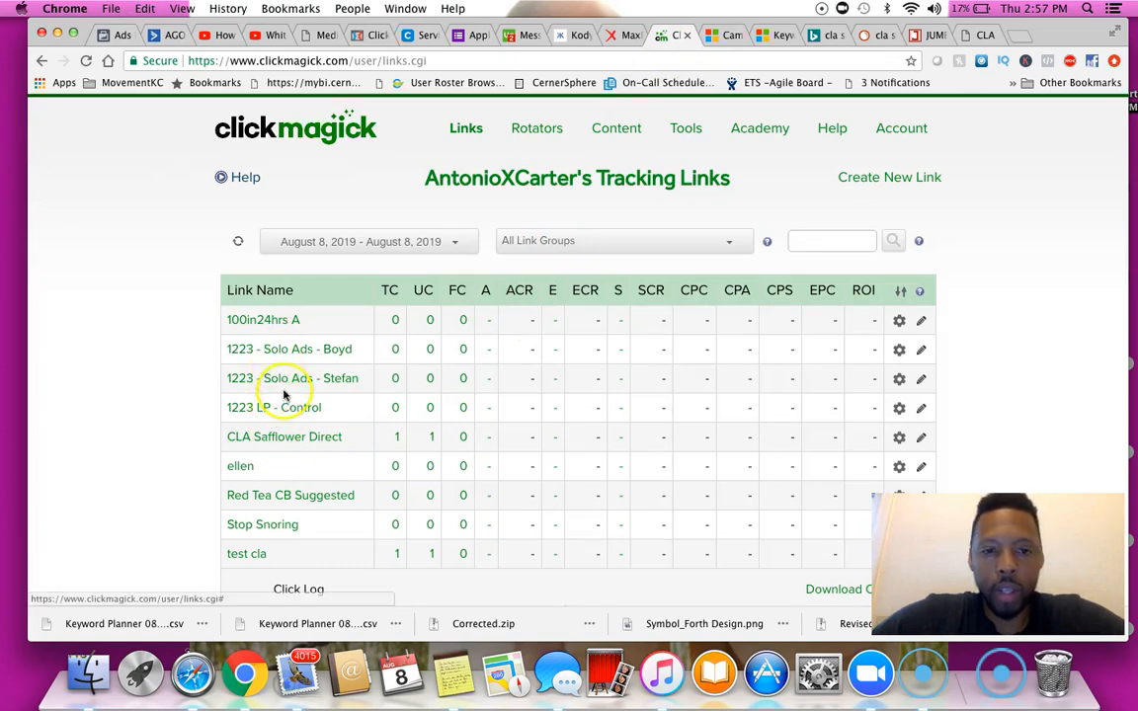
pyautogui.moveTo(295, 436)
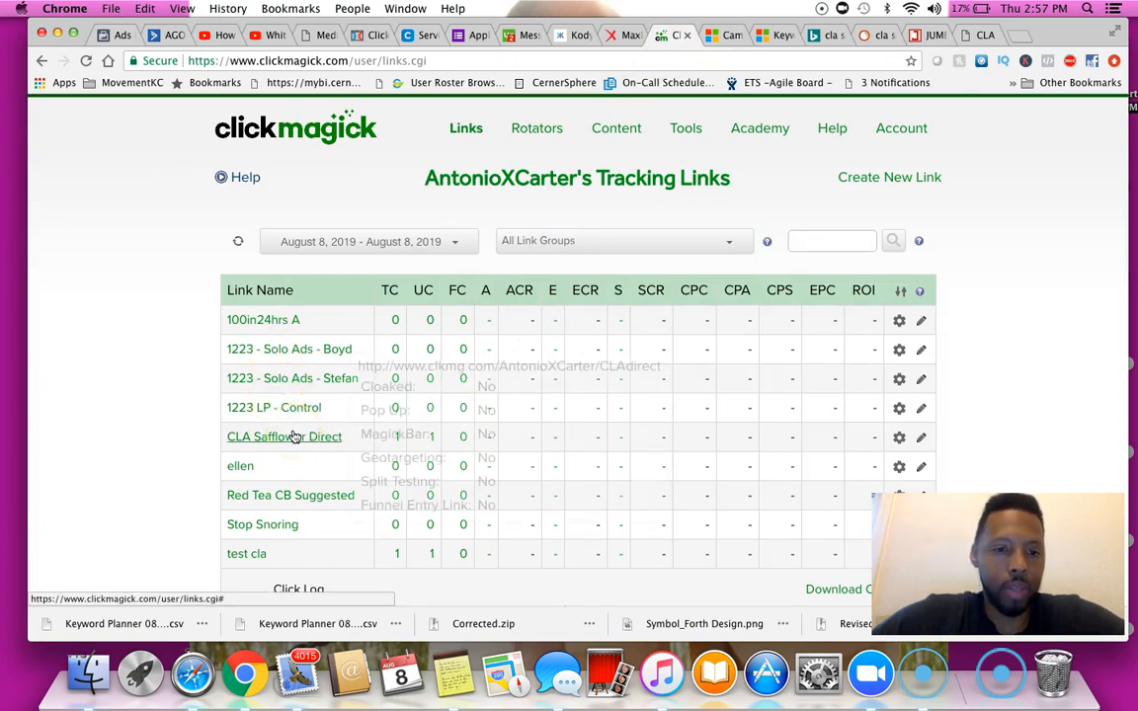
pyautogui.click(260, 552)
pyautogui.scroll(-5, 400, 391)
pyautogui.scroll(-2, 400, 391)
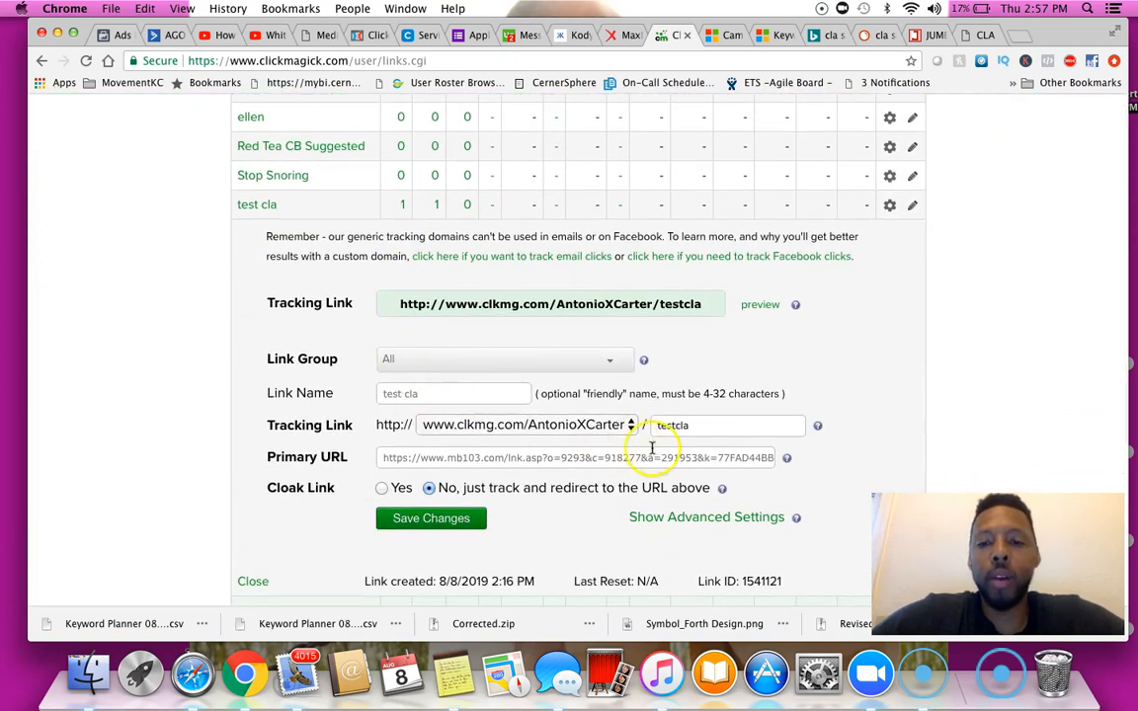
pyautogui.moveTo(668, 458); pyautogui.dragTo(808, 475)
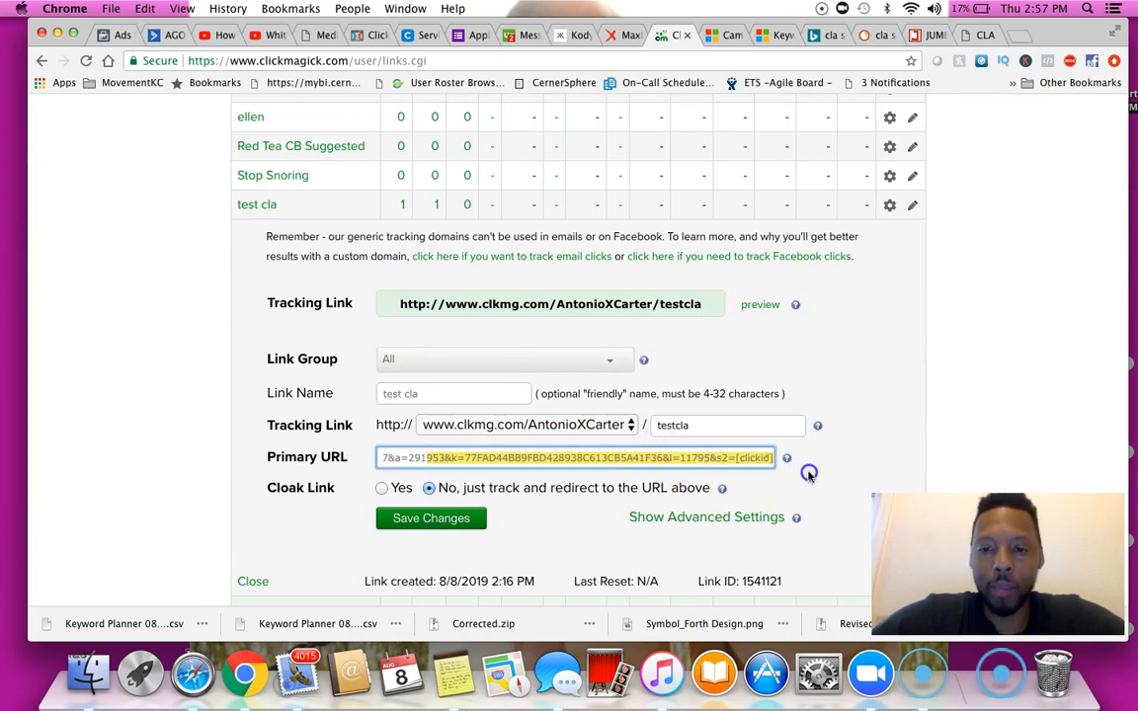
pyautogui.click(405, 291)
pyautogui.press('super+c')
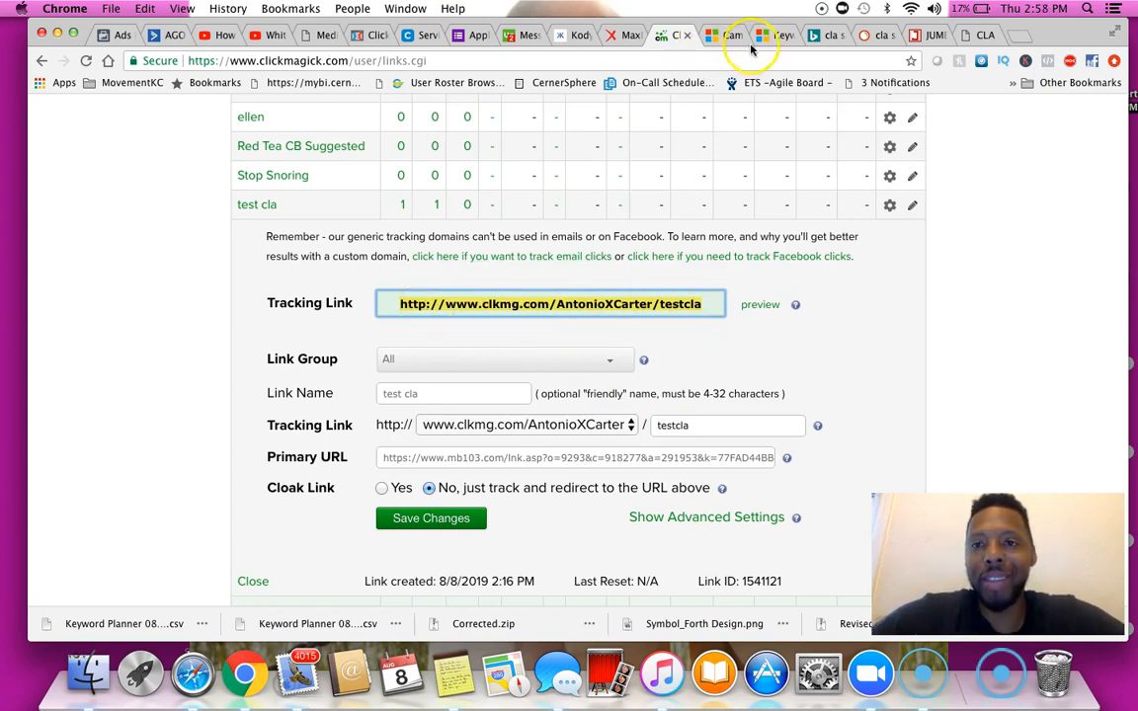
# Return to the ad editor and paste the ClickMagick tracking link into the tracking template
pyautogui.click(771, 35)
pyautogui.click(740, 36)
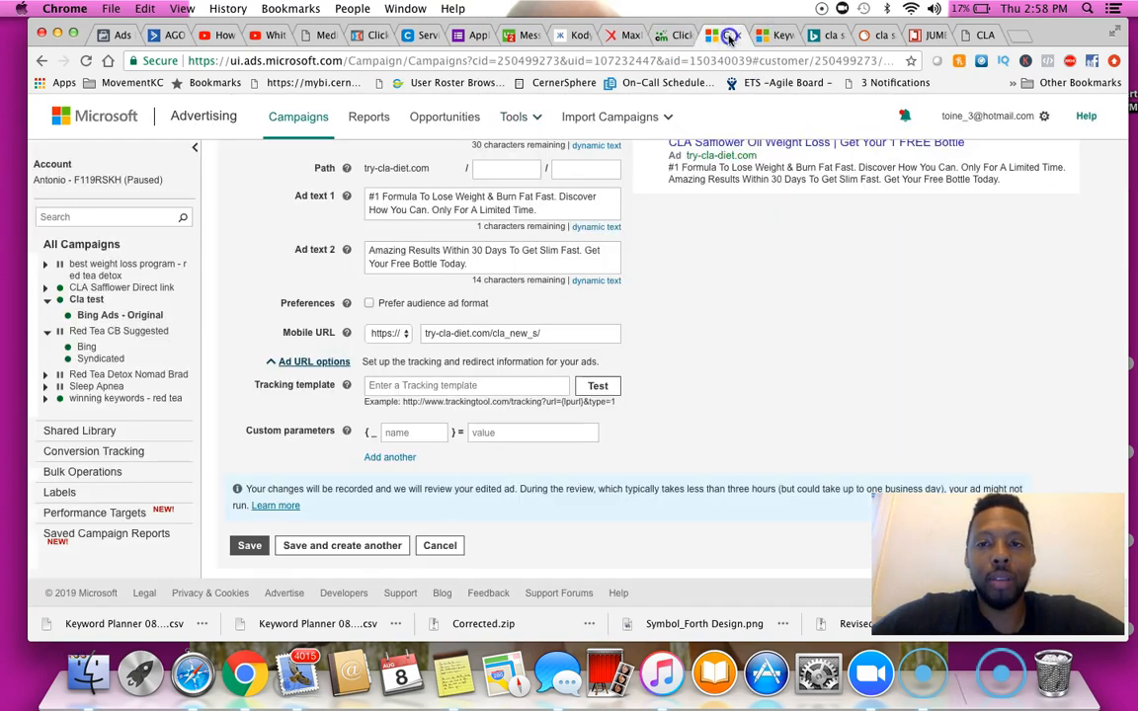
pyautogui.click(413, 382)
pyautogui.press('super+v')
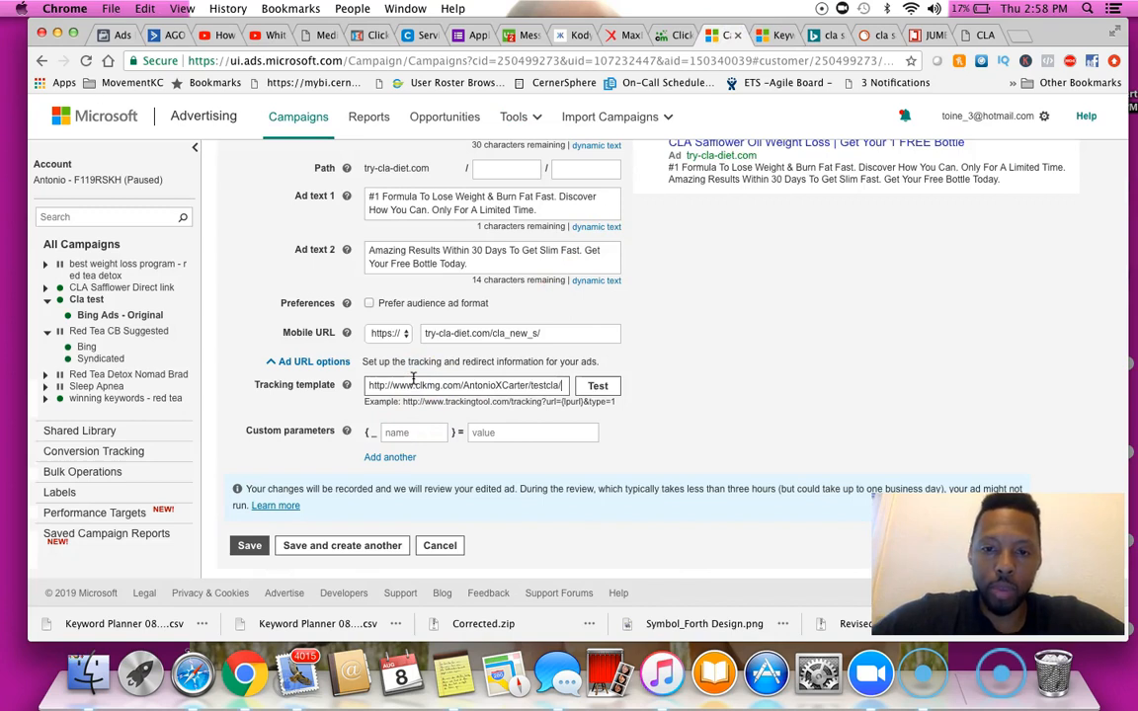
# Append /{QueryString}-{MatchType}-{Device}-{Network}-{AdID} from the notes to the end of the tracking template
pyautogui.click(450, 672)
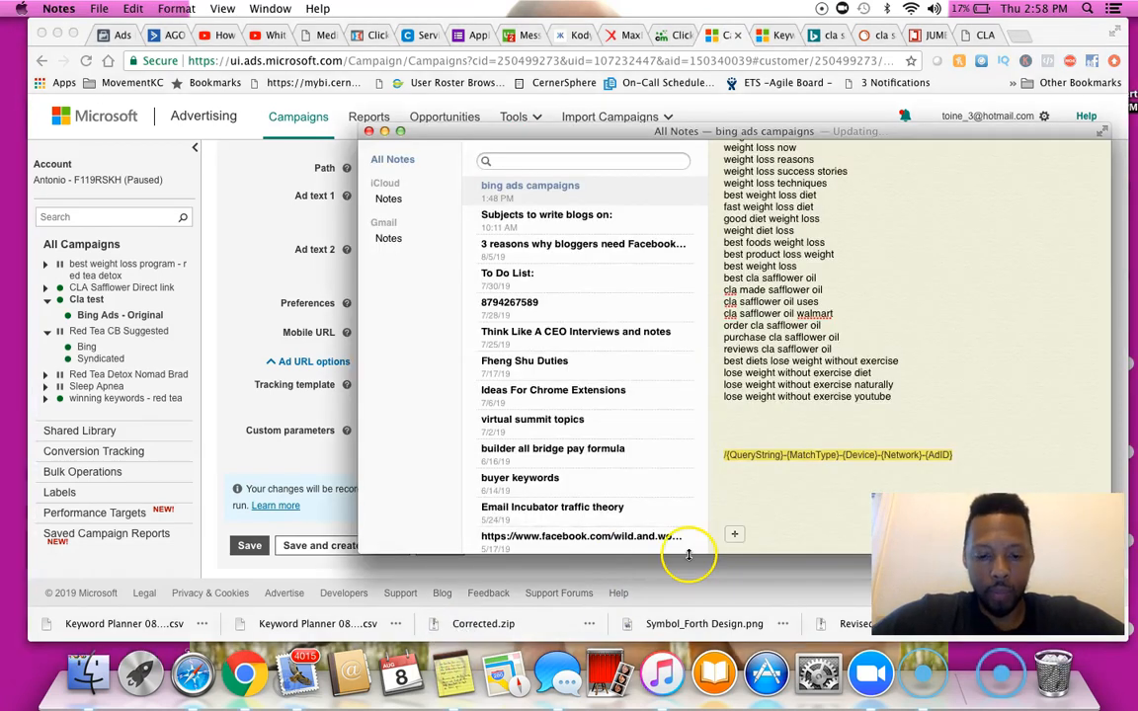
pyautogui.click(254, 465)
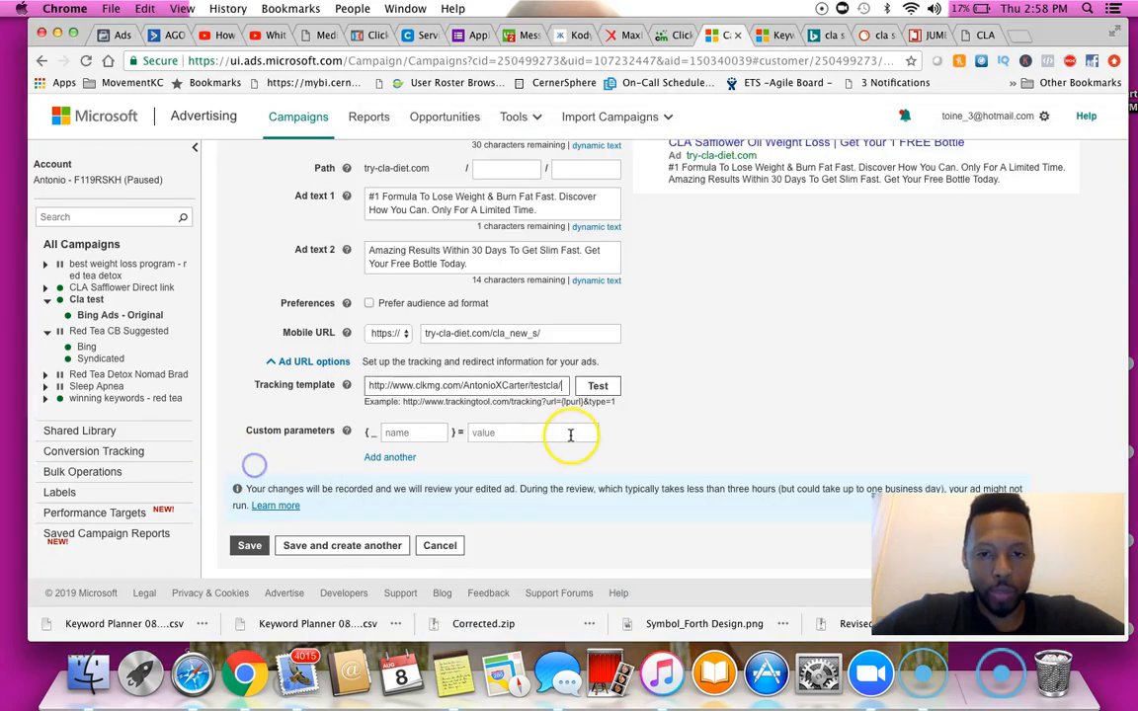
pyautogui.press('super+v')
pyautogui.moveTo(445, 392); pyautogui.dragTo(370, 384)
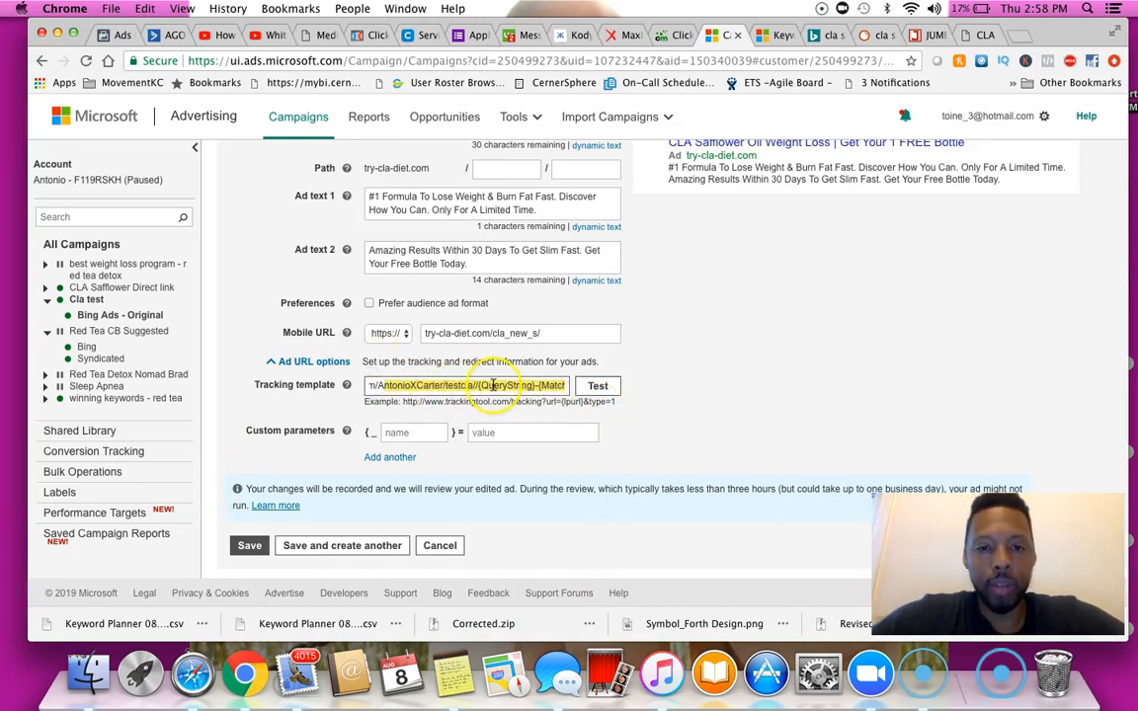
pyautogui.click(452, 383)
# Review the complete tracking template text in the ad's URL options
pyautogui.press('Right')
pyautogui.press('Right')
pyautogui.press('Right')
pyautogui.press('Right')
pyautogui.press('Right')
pyautogui.press('Right')
pyautogui.press('Right')
pyautogui.press('Right')
pyautogui.press('Right')
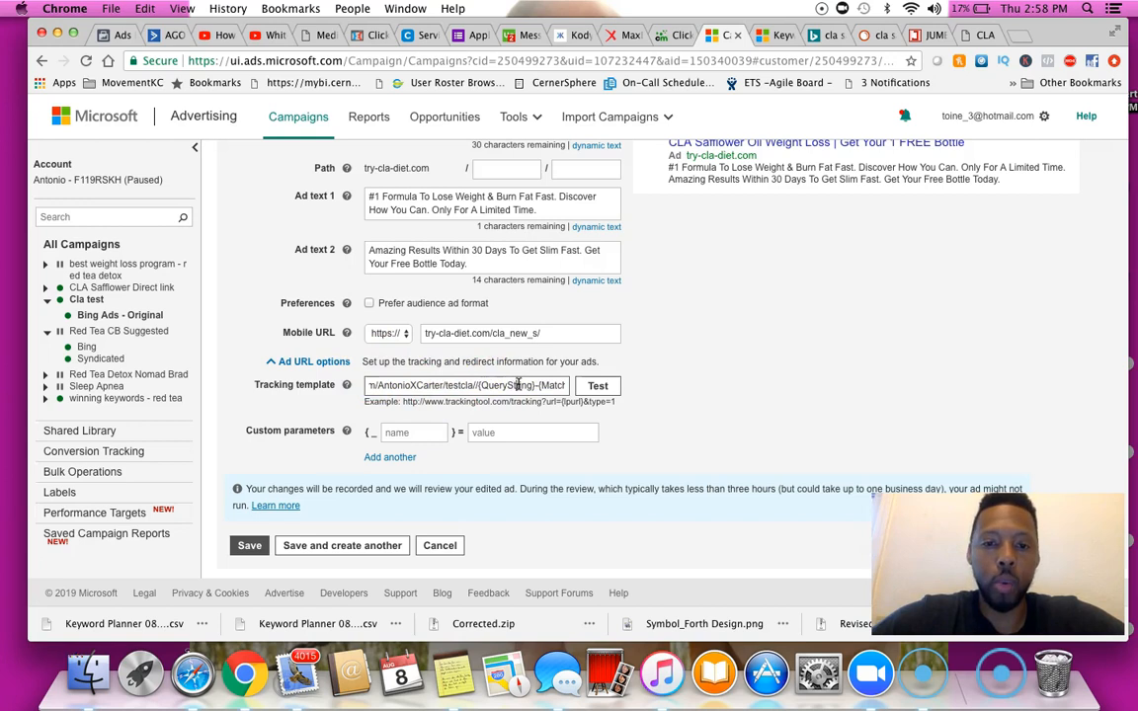
pyautogui.press('Right')
pyautogui.press('Right')
pyautogui.press('Right')
pyautogui.press('Right')
pyautogui.press('Right')
pyautogui.press('Right')
pyautogui.press('Right')
pyautogui.press('Right')
pyautogui.press('Right')
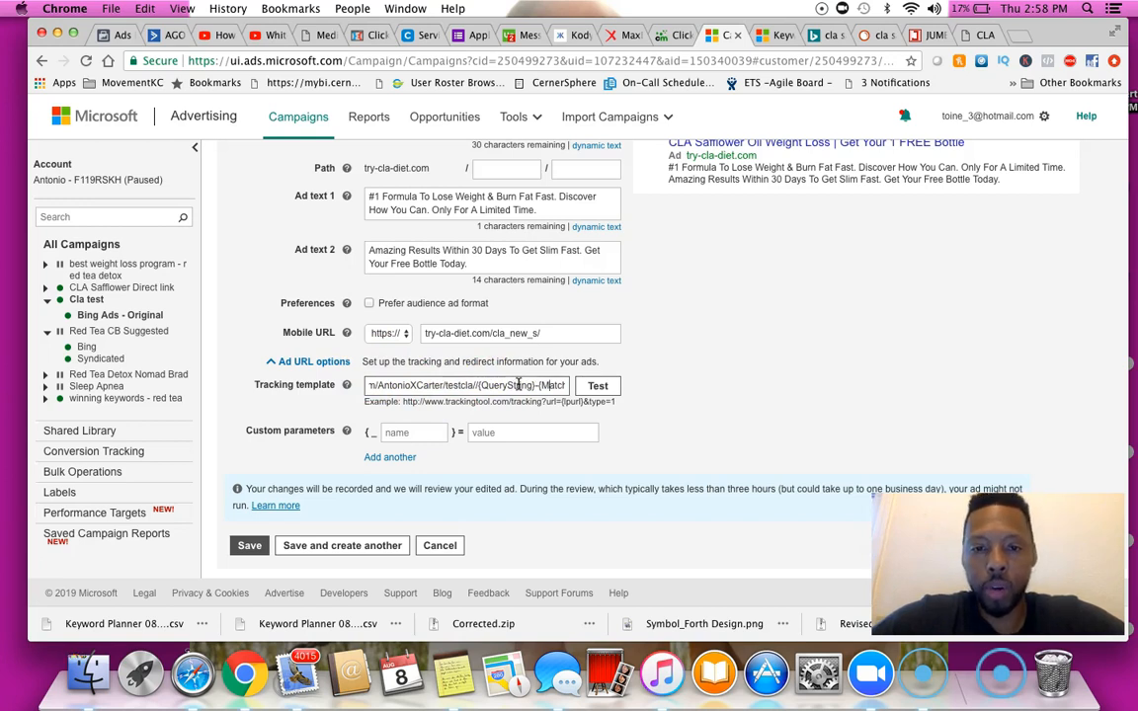
pyautogui.press('Right')
pyautogui.press('Right')
pyautogui.press('Right')
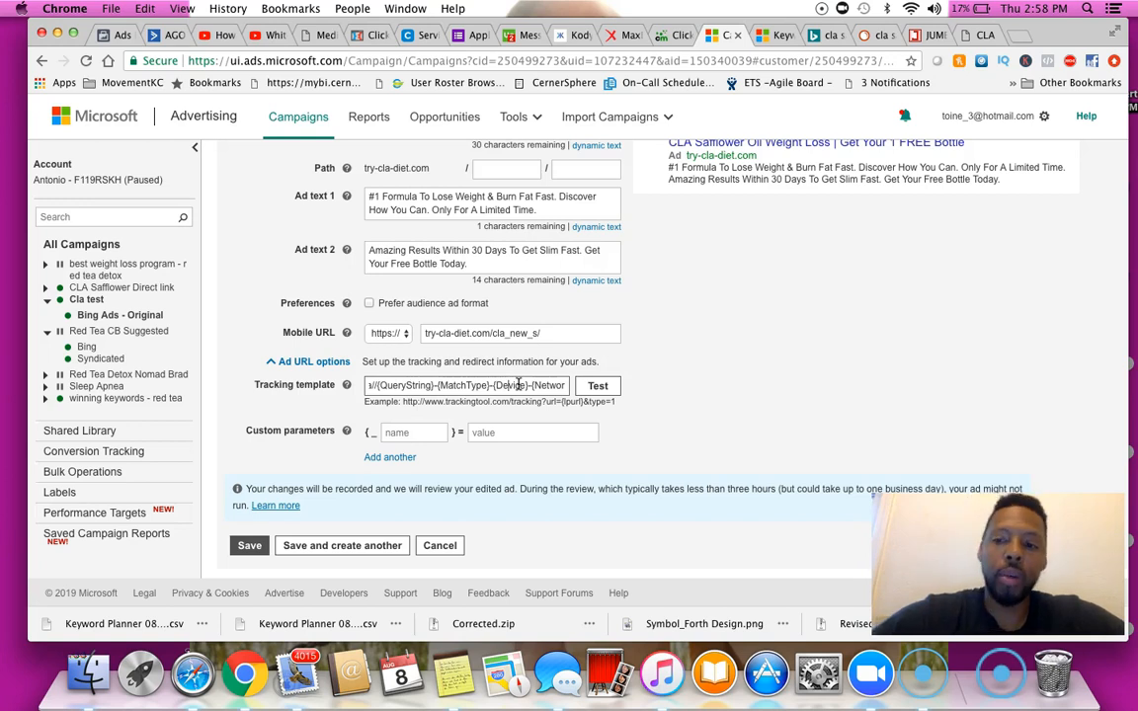
pyautogui.press('Right')
pyautogui.press('Right')
pyautogui.press('Right')
pyautogui.press('Right')
pyautogui.press('Right')
pyautogui.press('Right')
pyautogui.press('Right')
pyautogui.press('Right')
pyautogui.press('Right')
pyautogui.press('Right')
pyautogui.press('Right')
pyautogui.press('Right')
pyautogui.press('Right')
pyautogui.press('Right')
pyautogui.press('Right')
pyautogui.press('Right')
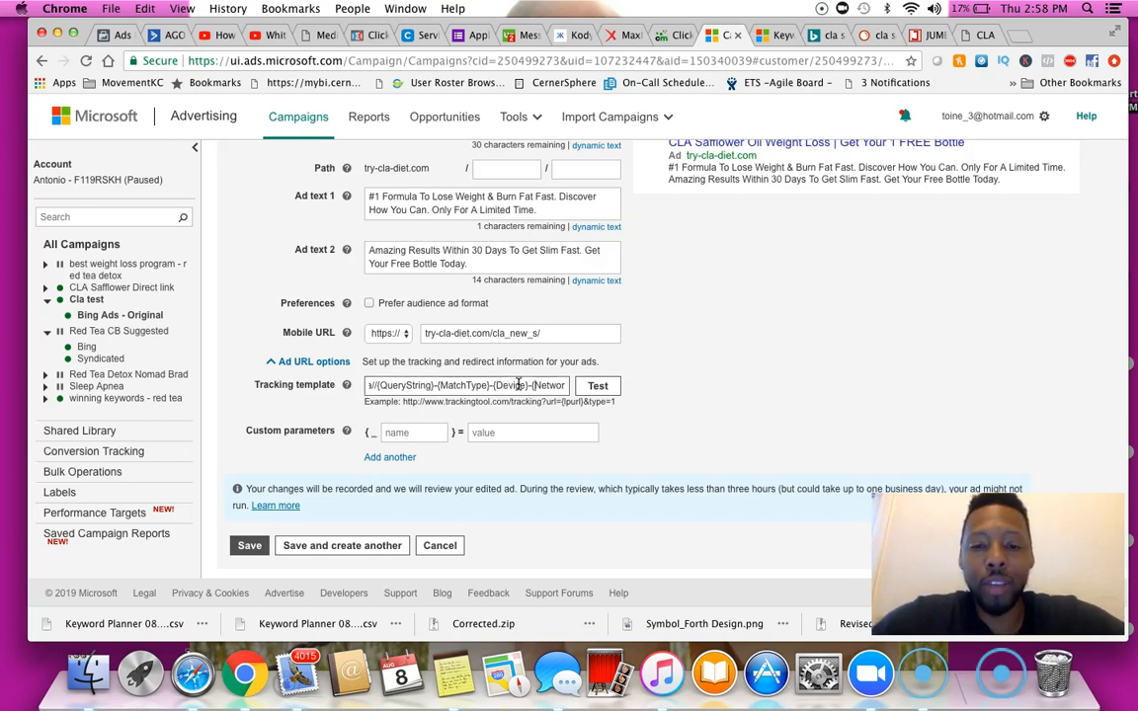
pyautogui.press('Right')
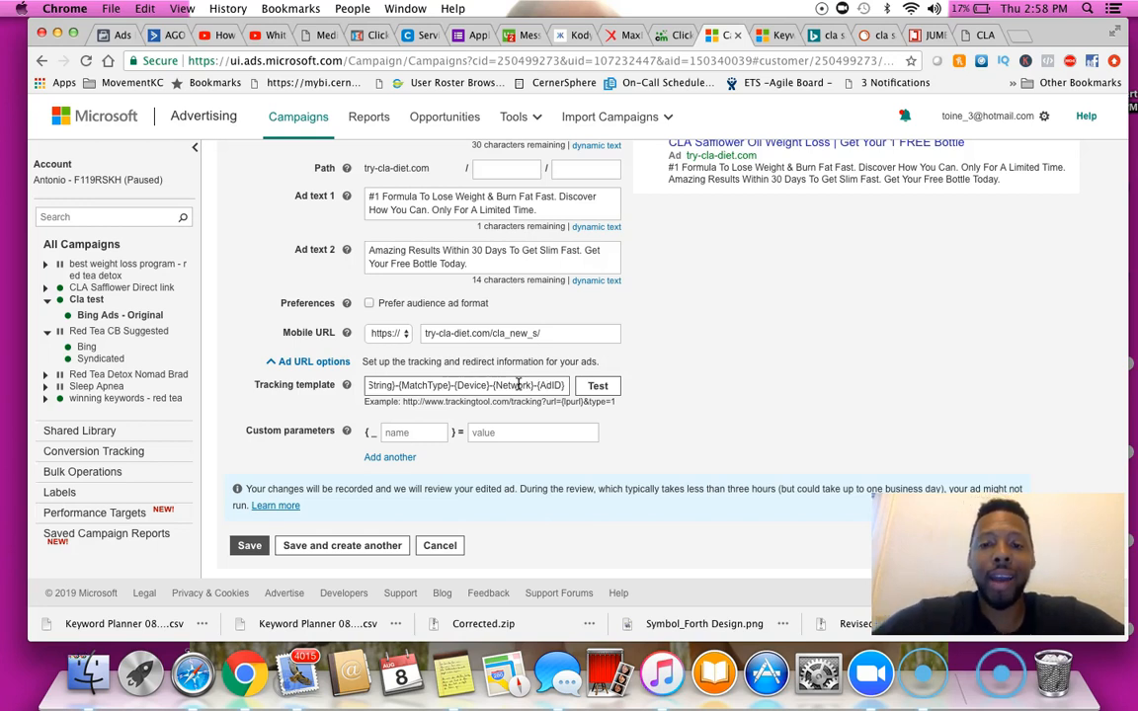
pyautogui.scroll(5, 719, 301)
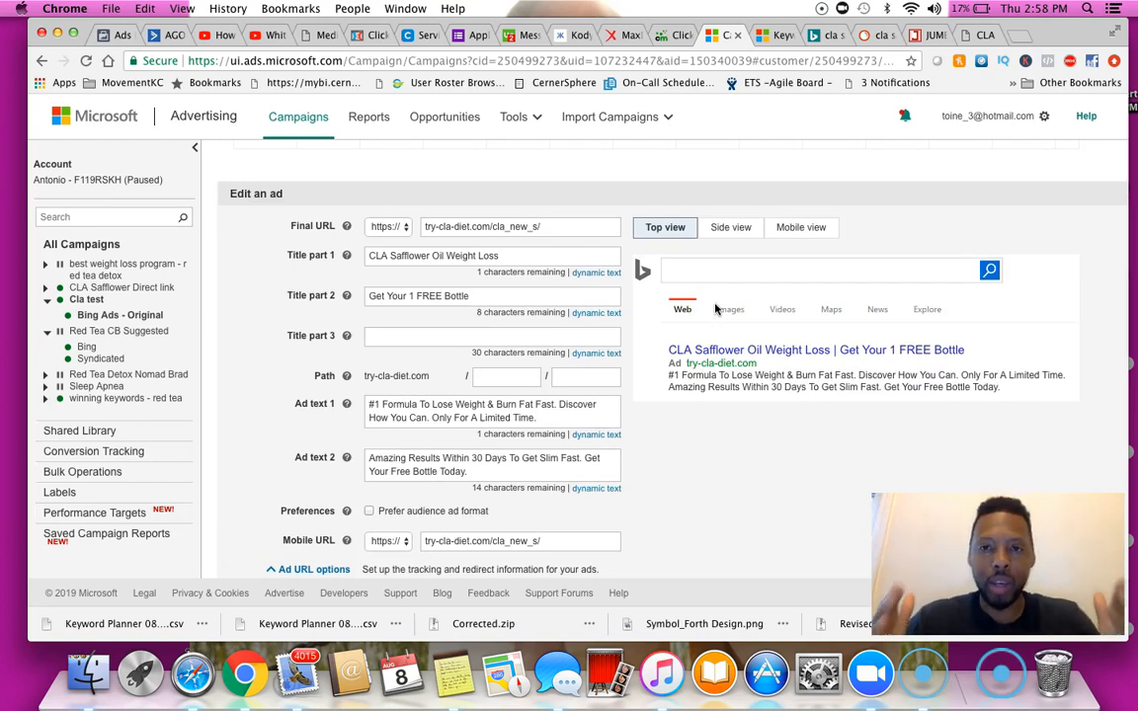
# Set the ClickMagick date range to All Time and review the Red Tea CB Suggested link's click log
pyautogui.click(671, 34)
pyautogui.scroll(5, 381, 236)
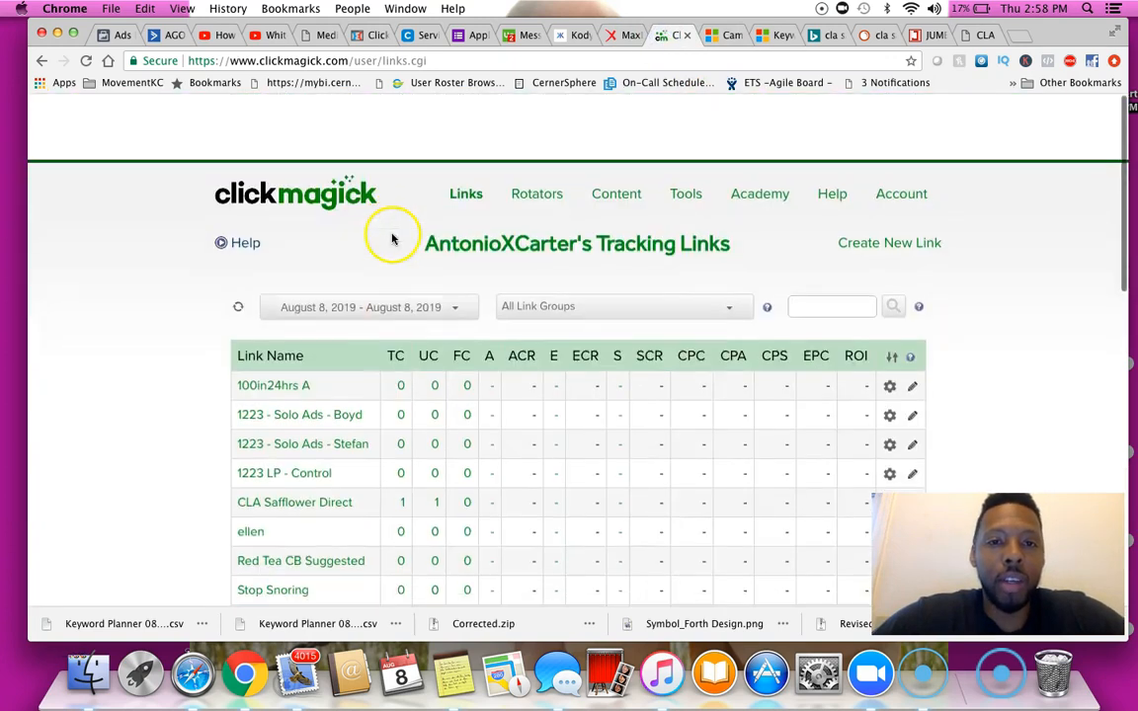
pyautogui.click(387, 246)
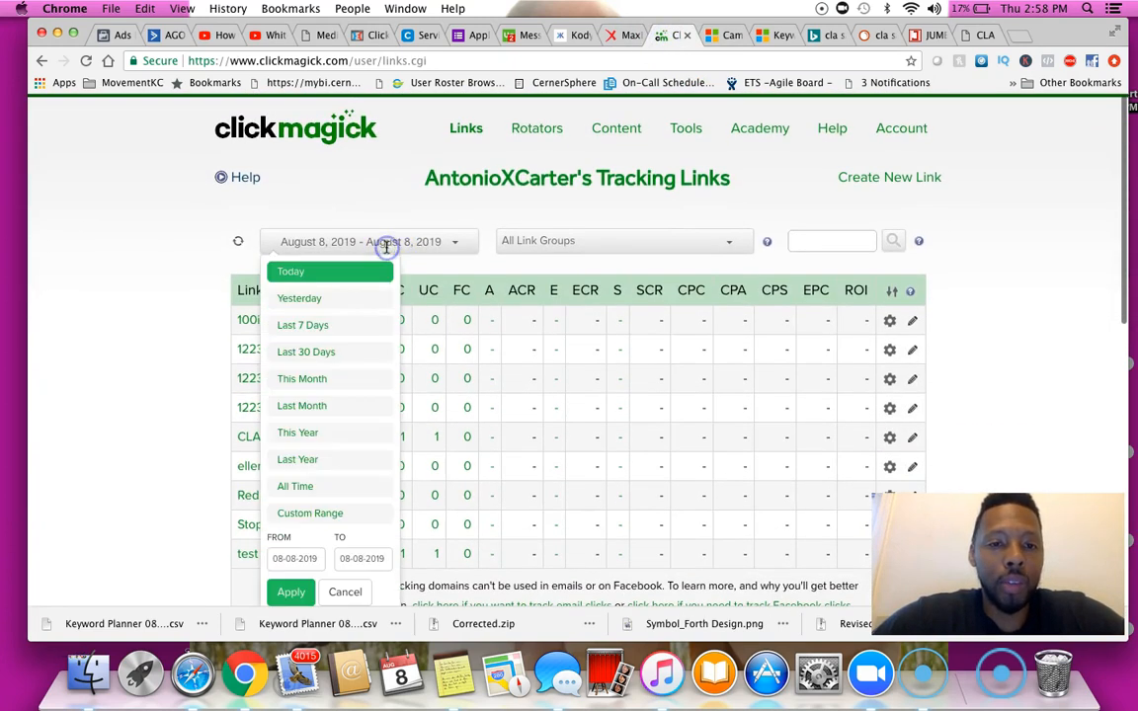
pyautogui.click(322, 486)
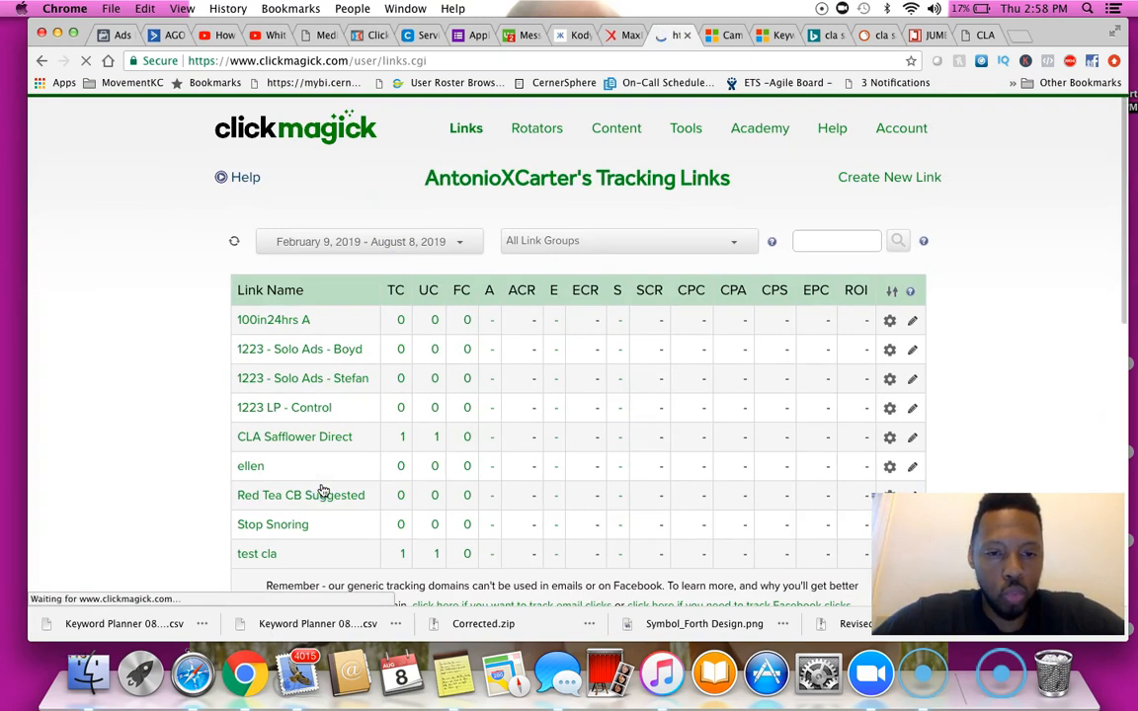
pyautogui.click(393, 499)
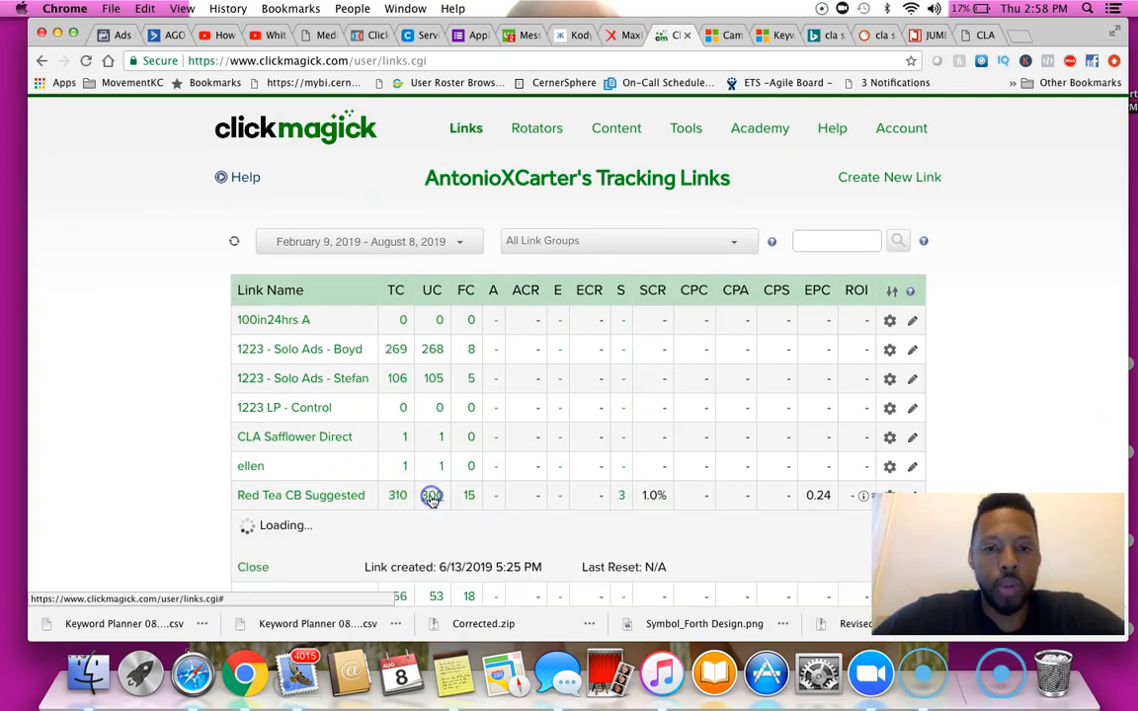
pyautogui.scroll(-2, 432, 502)
pyautogui.scroll(-5, 432, 502)
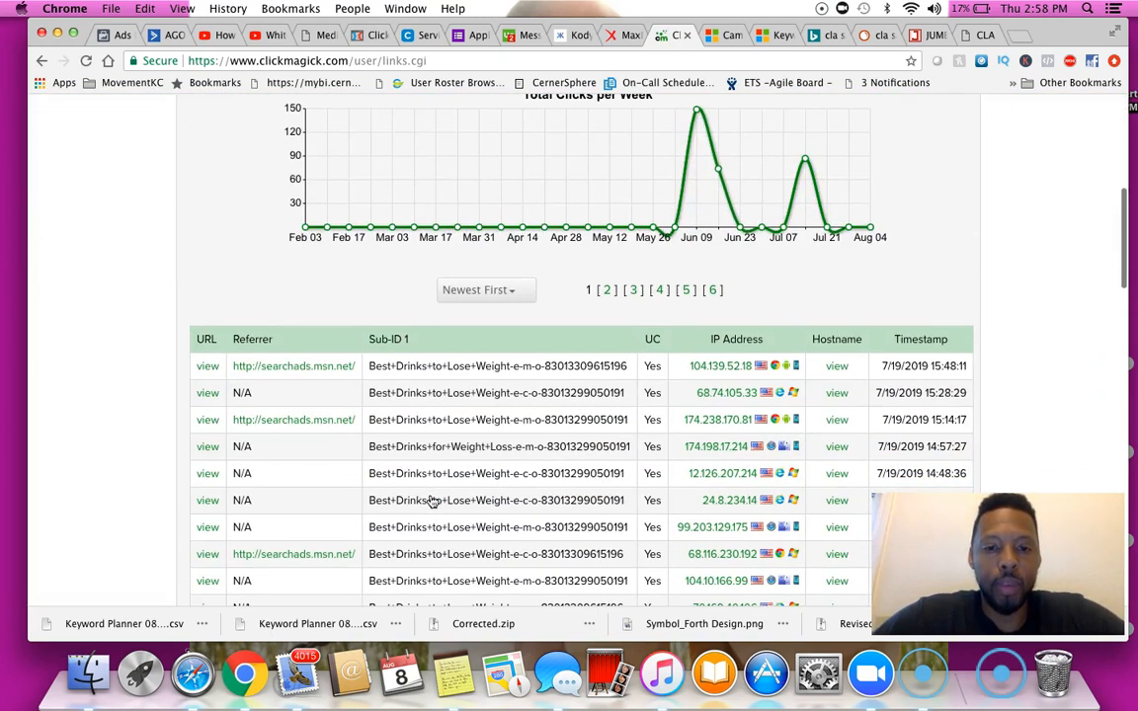
pyautogui.scroll(-1, 482, 412)
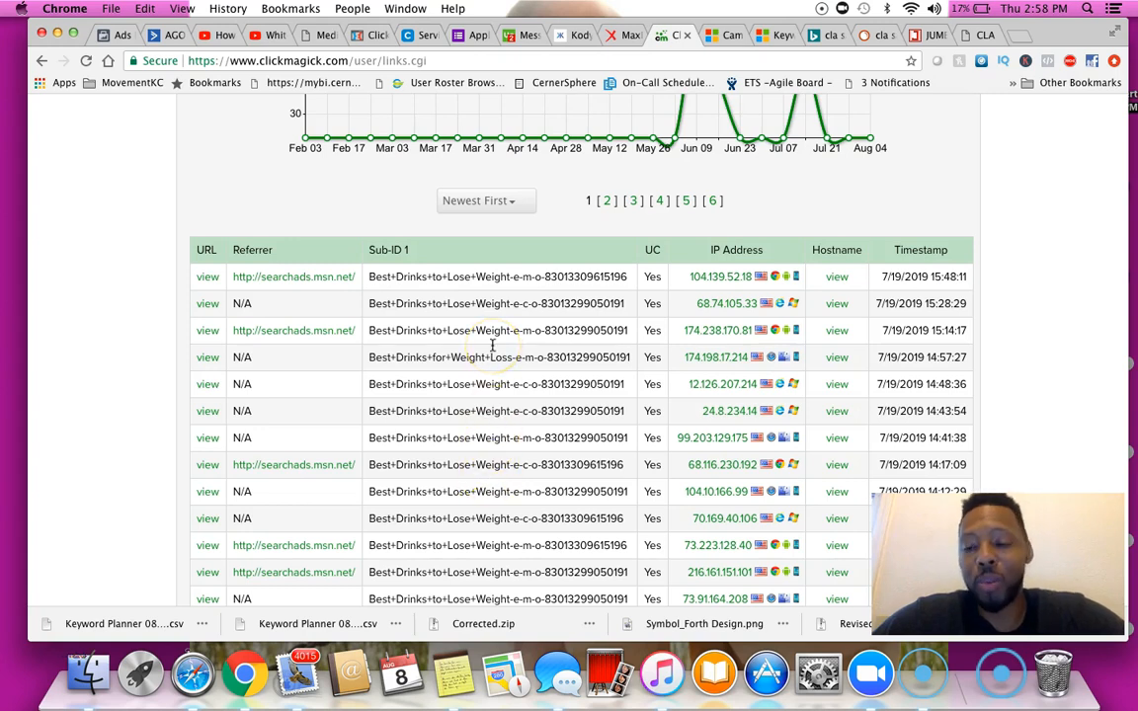
# Examine the Sub-ID entries recorded in the Red Tea CB Suggested link's click log
pyautogui.scroll(5, 494, 325)
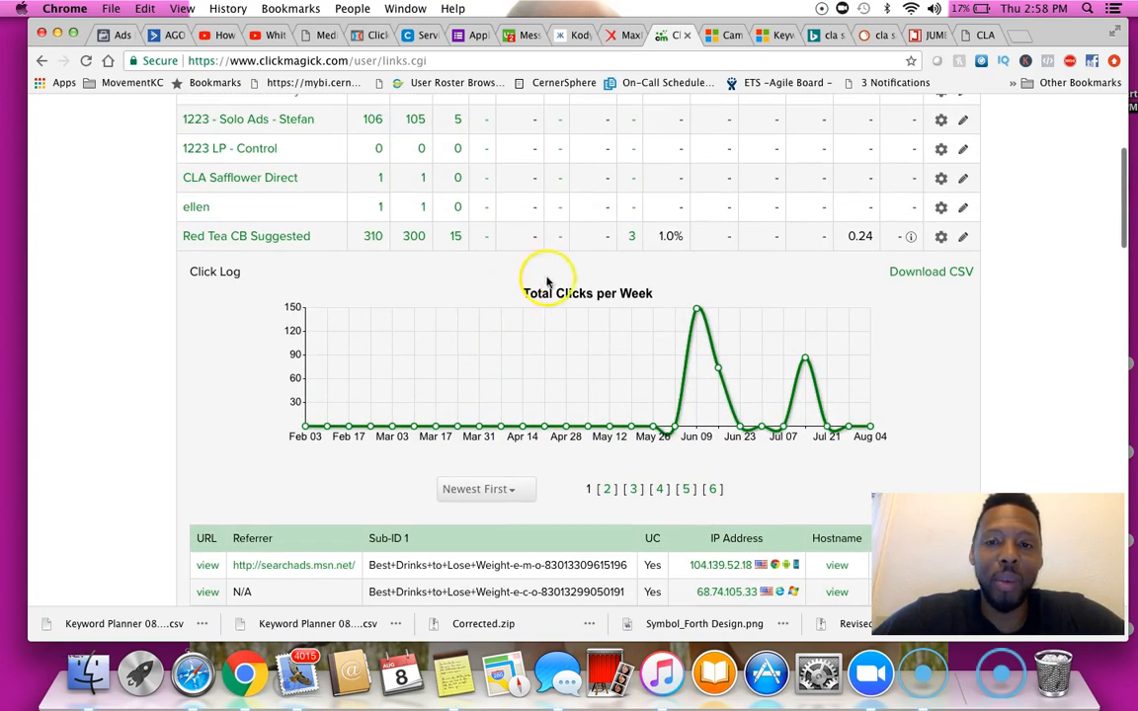
pyautogui.scroll(-3, 525, 591)
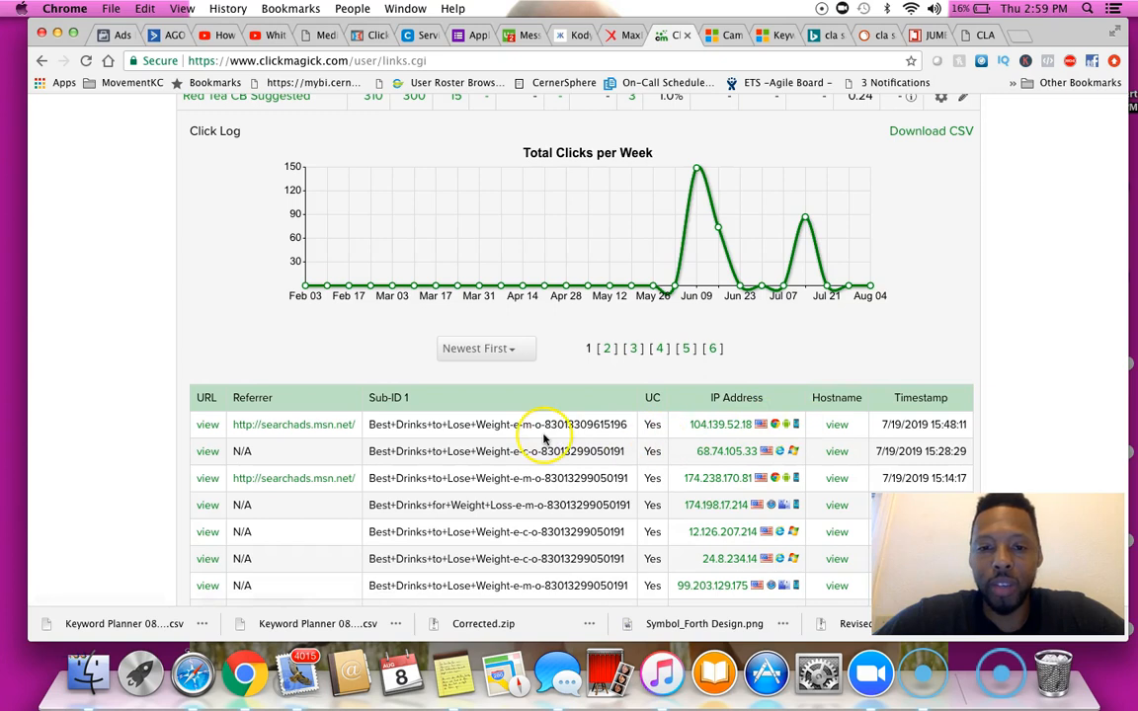
pyautogui.scroll(-5, 519, 424)
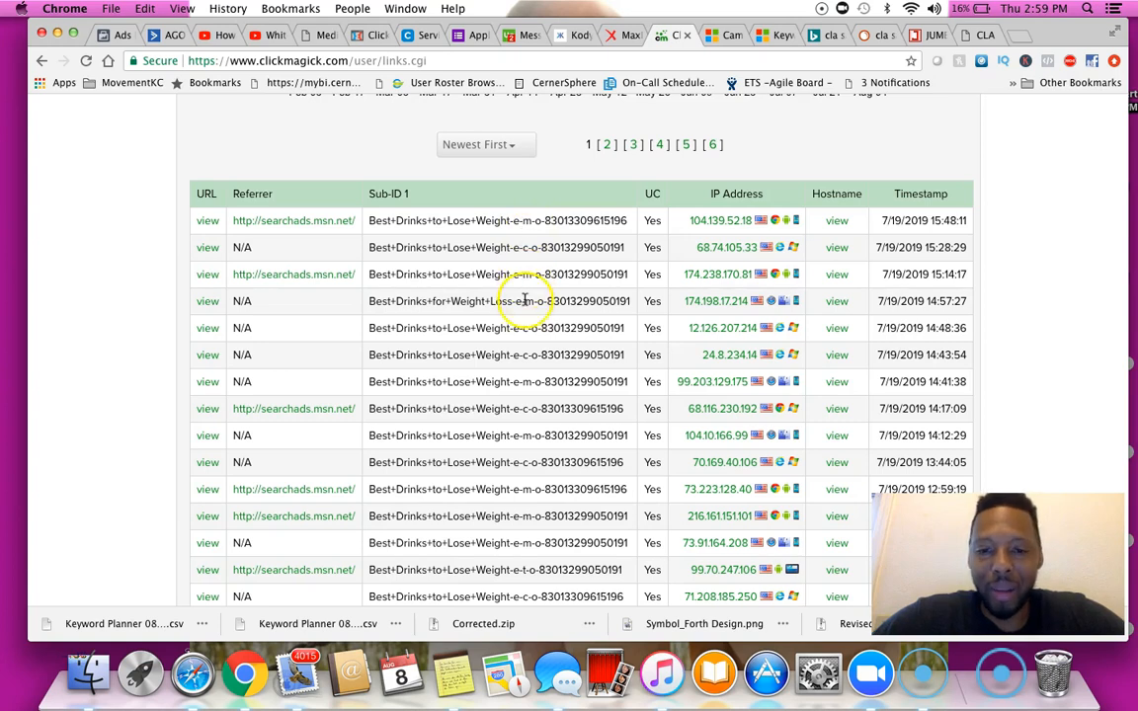
pyautogui.click(535, 356)
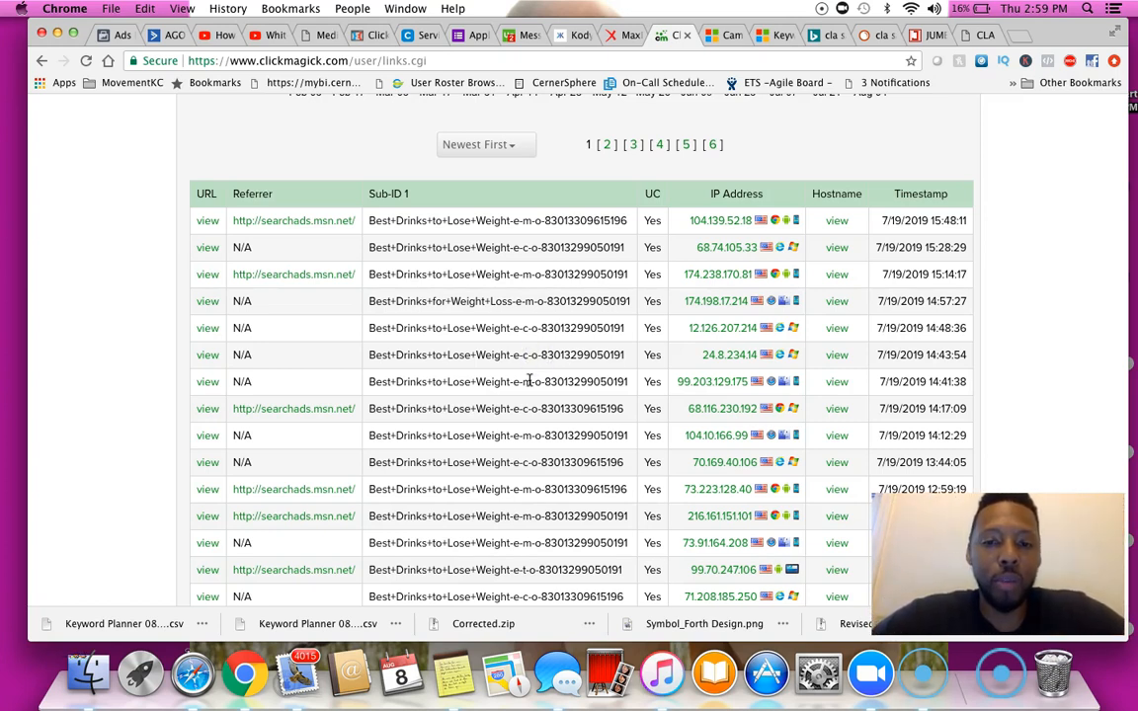
pyautogui.click(525, 359)
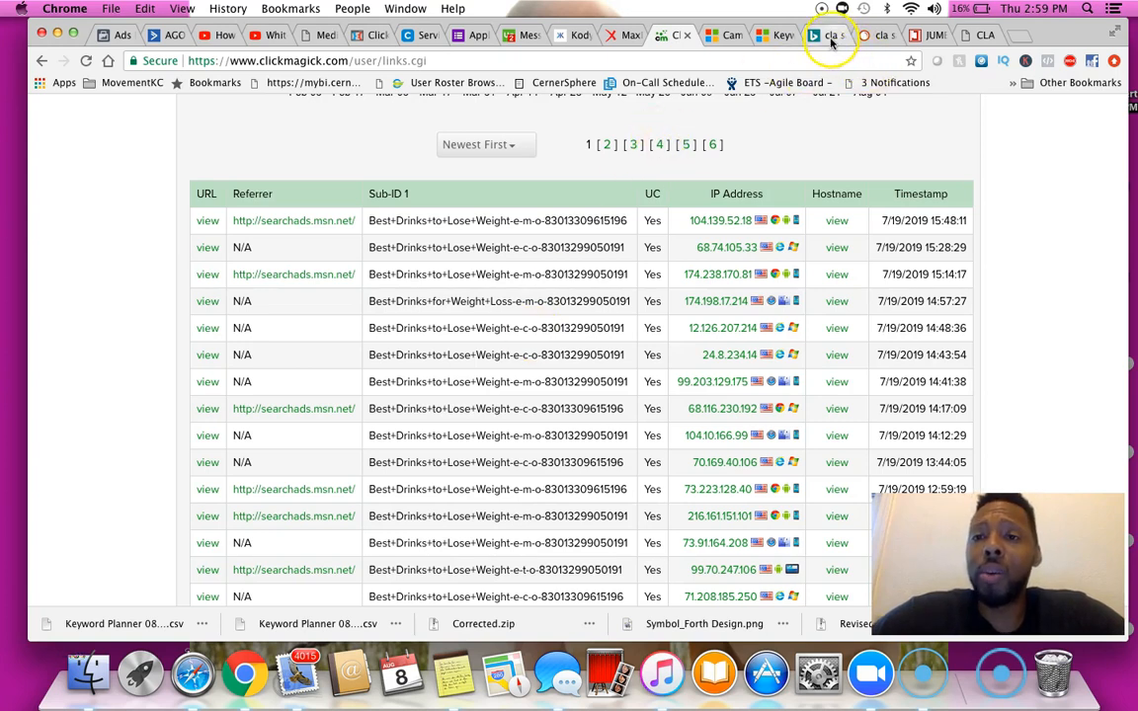
# Return to the ad editor and save the ad with its updated tracking template
pyautogui.click(781, 37)
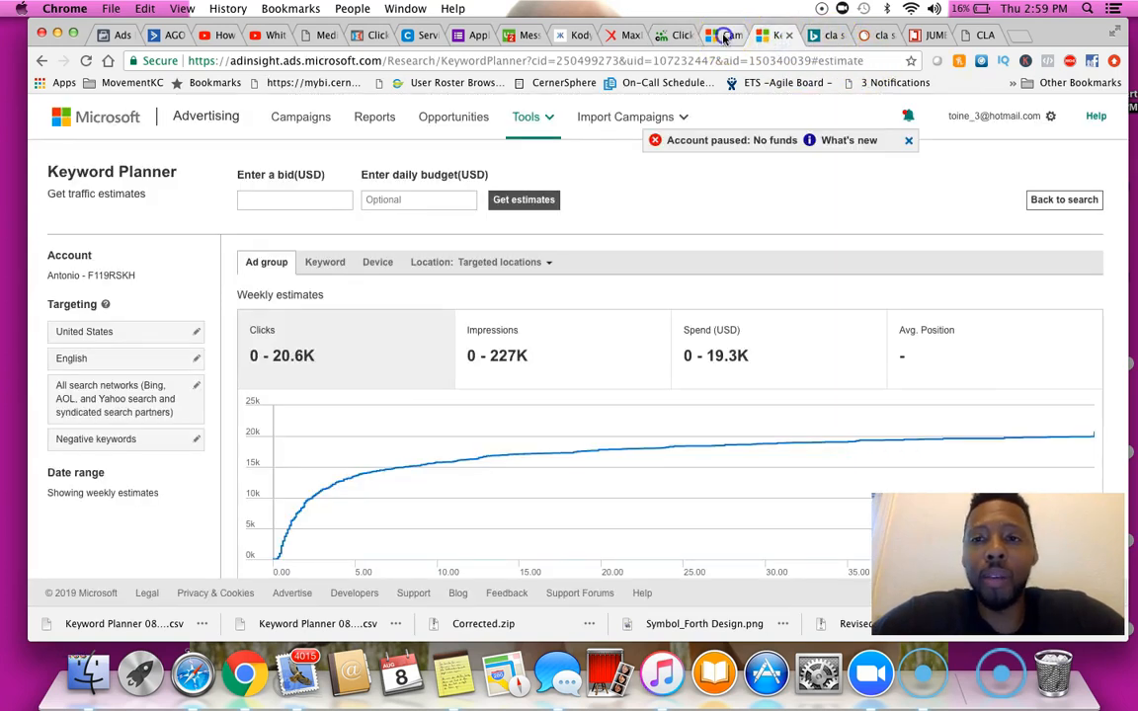
pyautogui.click(724, 36)
pyautogui.scroll(-5, 685, 454)
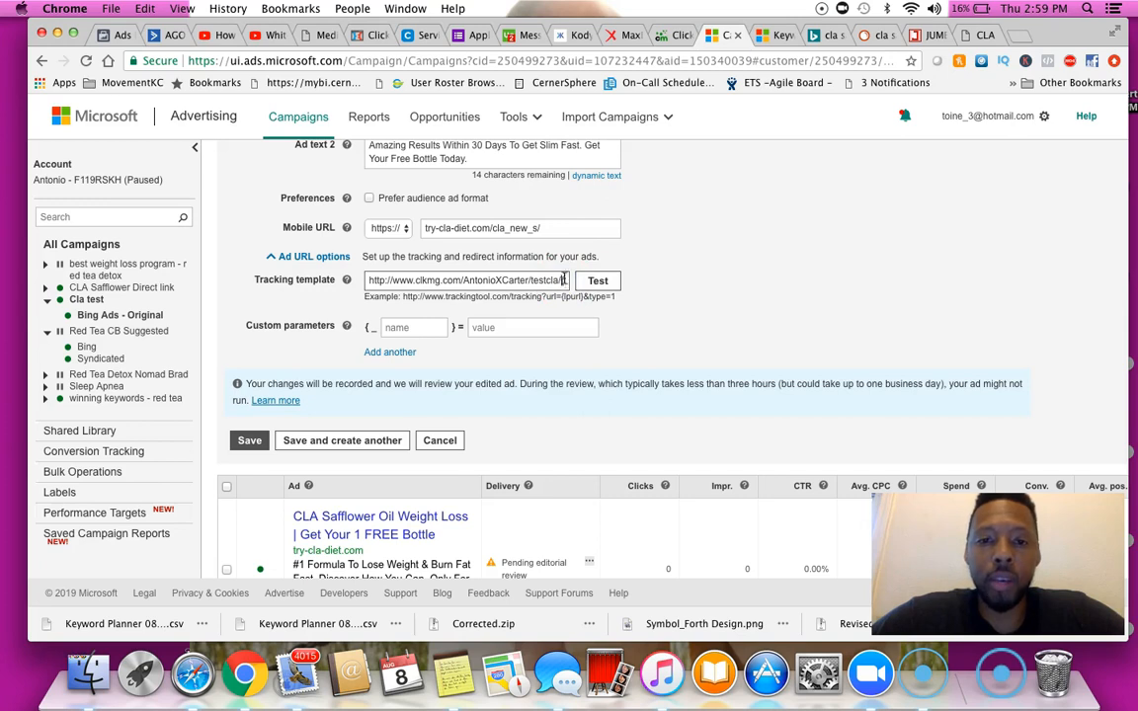
pyautogui.scroll(-1, 649, 300)
pyautogui.click(626, 295)
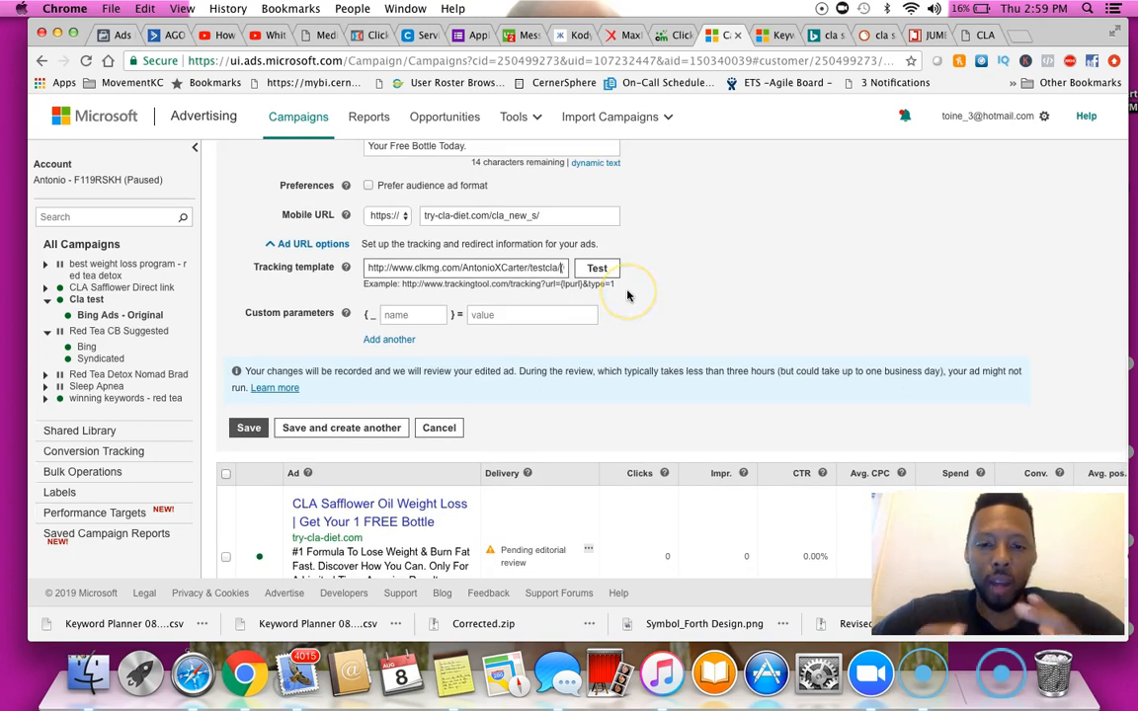
pyautogui.click(249, 429)
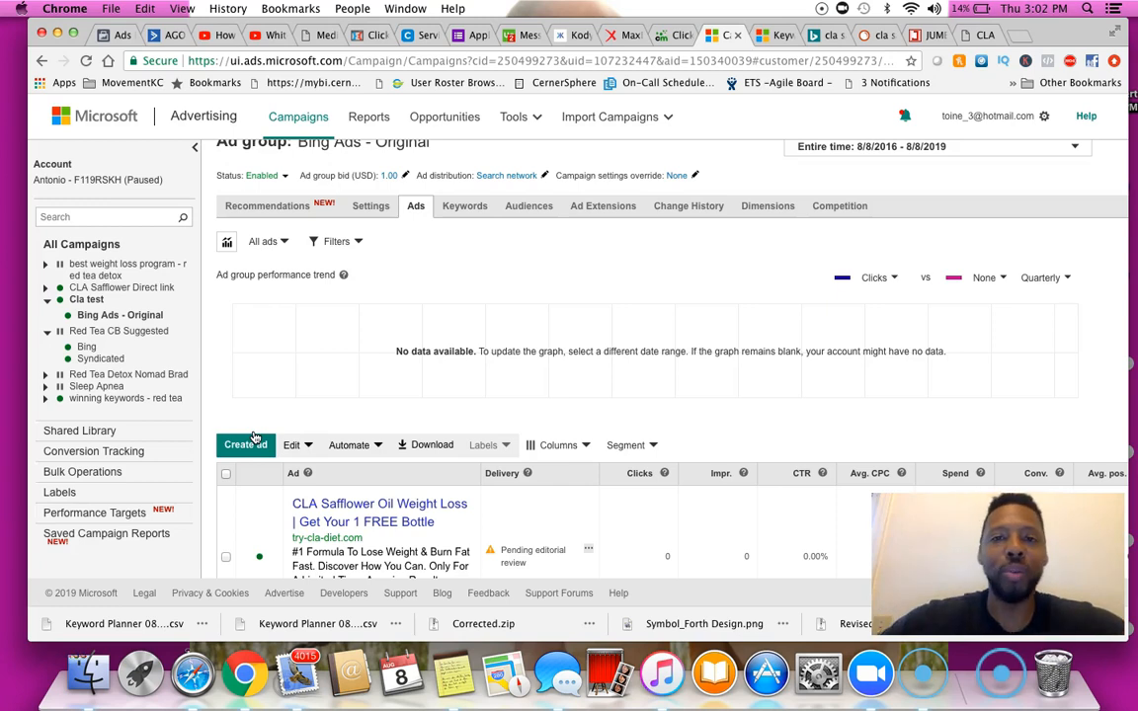
pyautogui.click(44, 662)
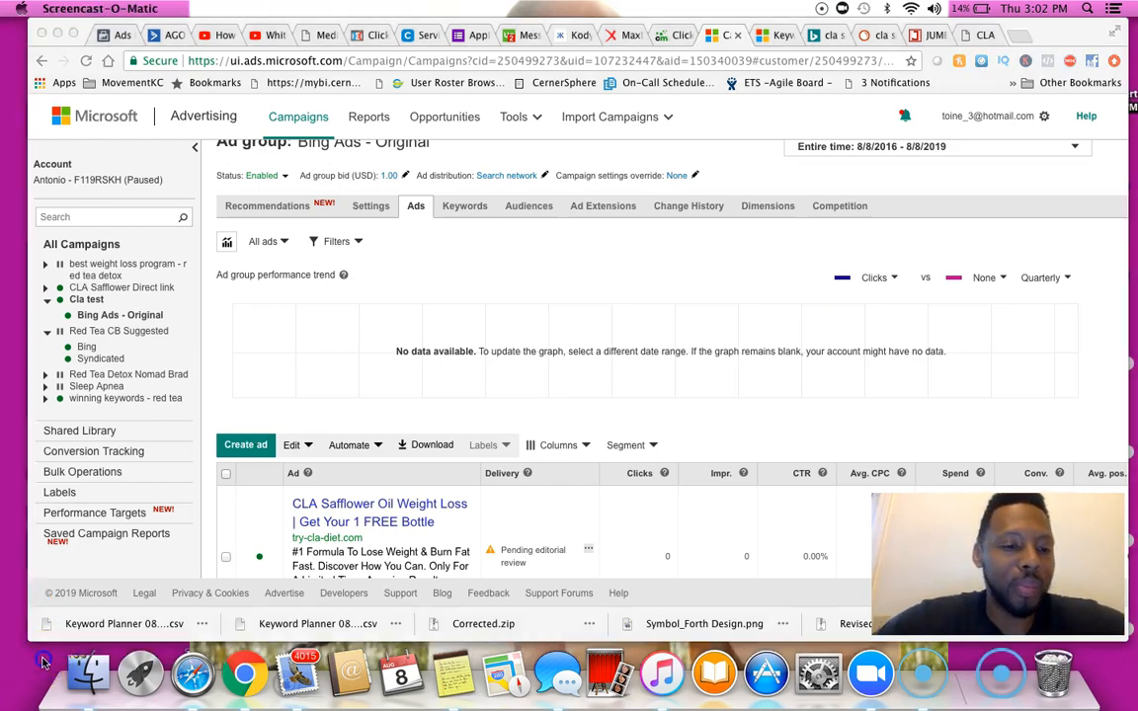